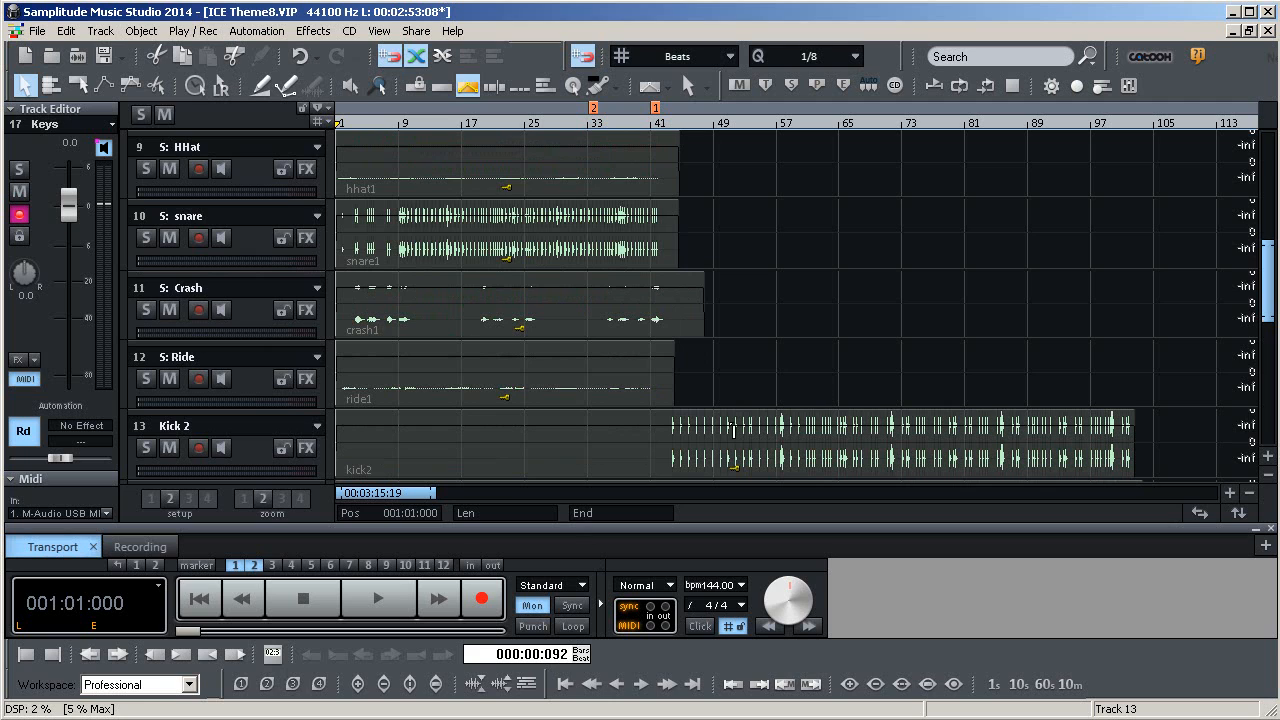
# Look through the project's tracks from Bassline to AUX 1, comparing the first and second sets of drum tracks
pyautogui.scroll(-1, 571, 400)
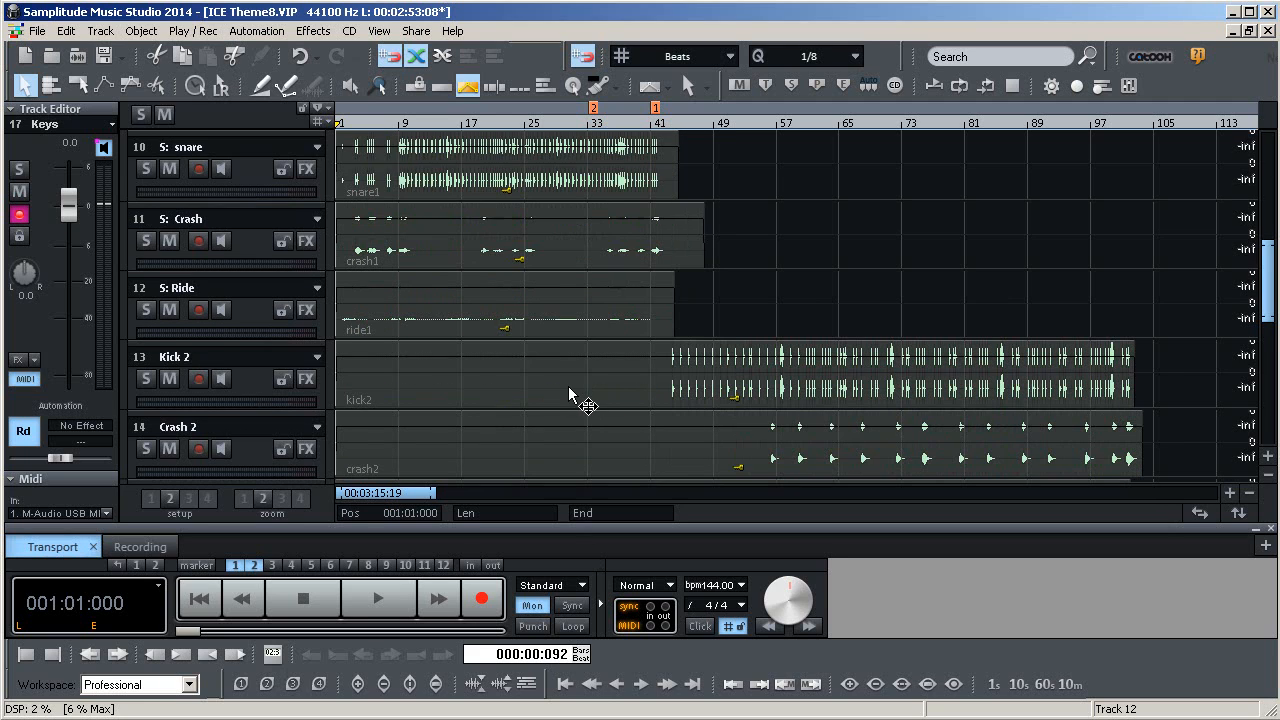
pyautogui.scroll(-1, 540, 398)
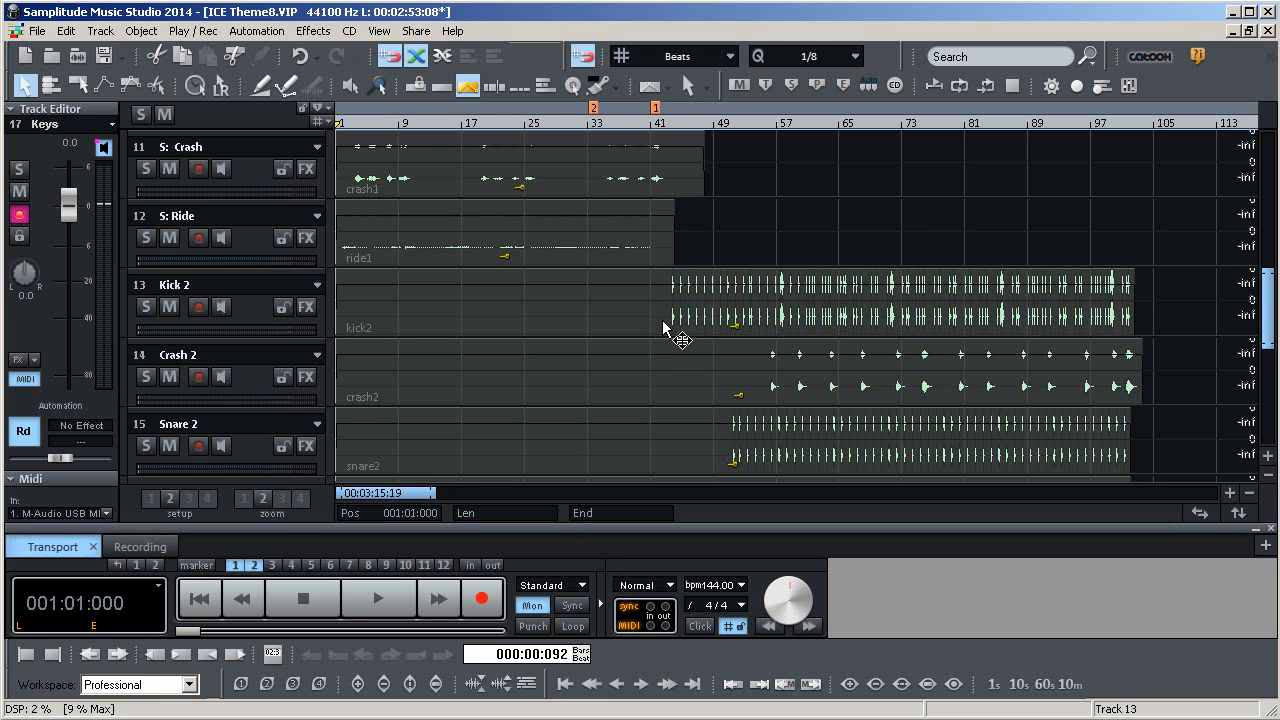
pyautogui.scroll(-3, 680, 390)
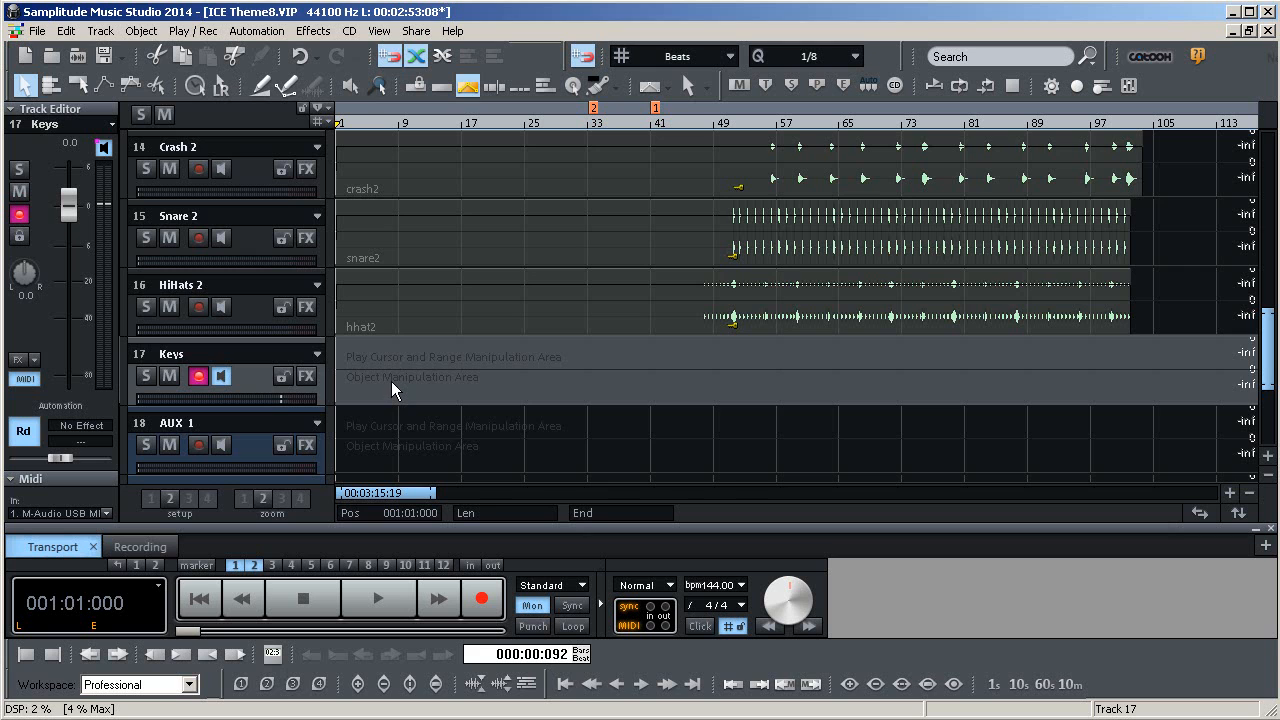
pyautogui.scroll(8, 393, 381)
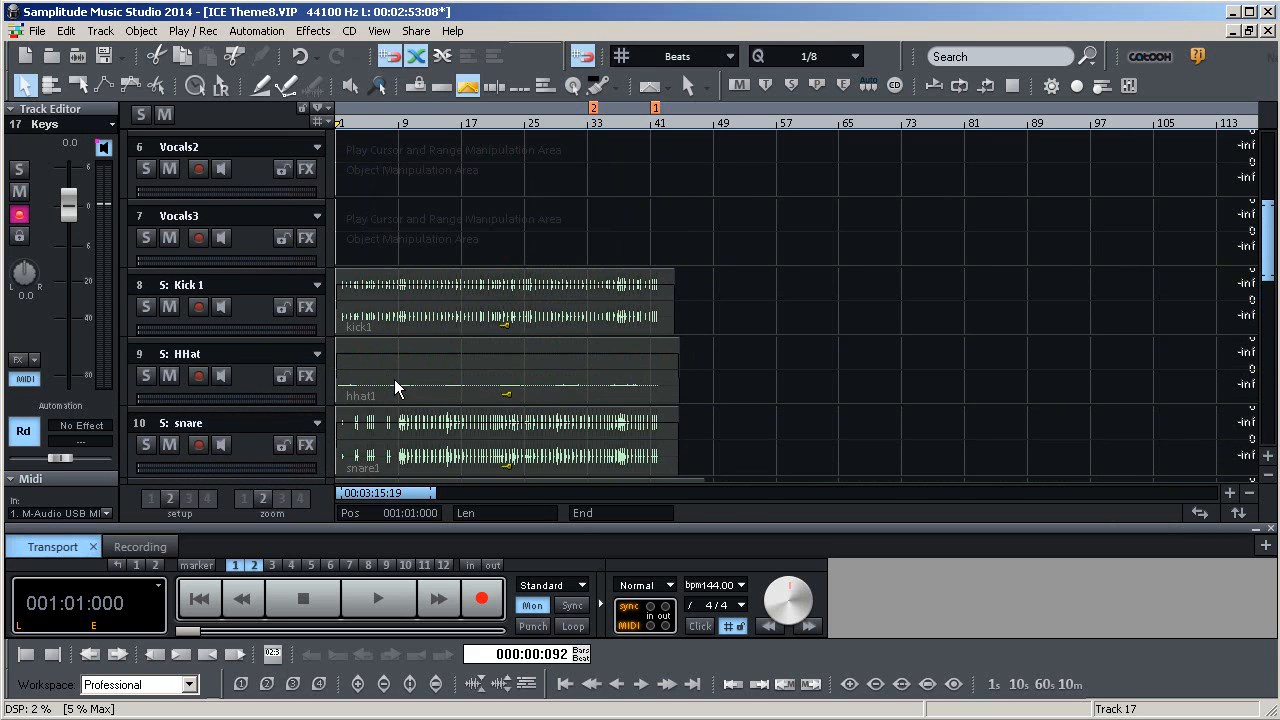
pyautogui.scroll(5, 394, 388)
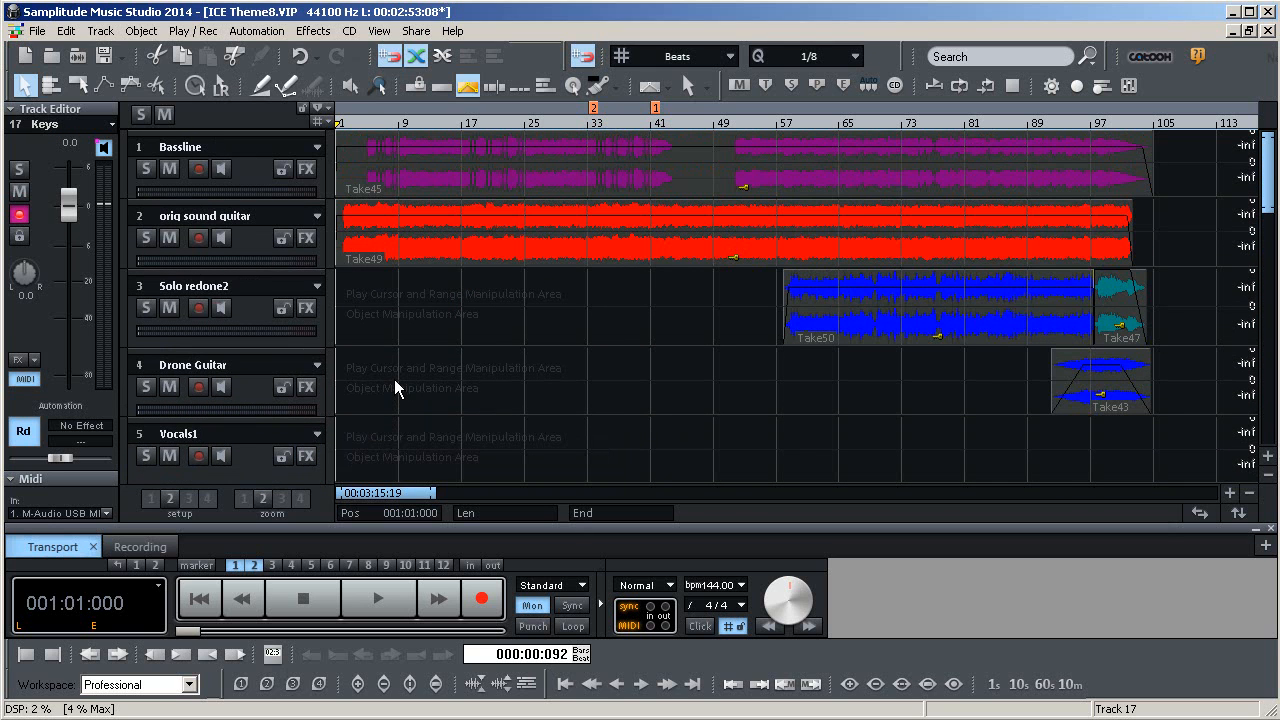
pyautogui.scroll(-8, 394, 388)
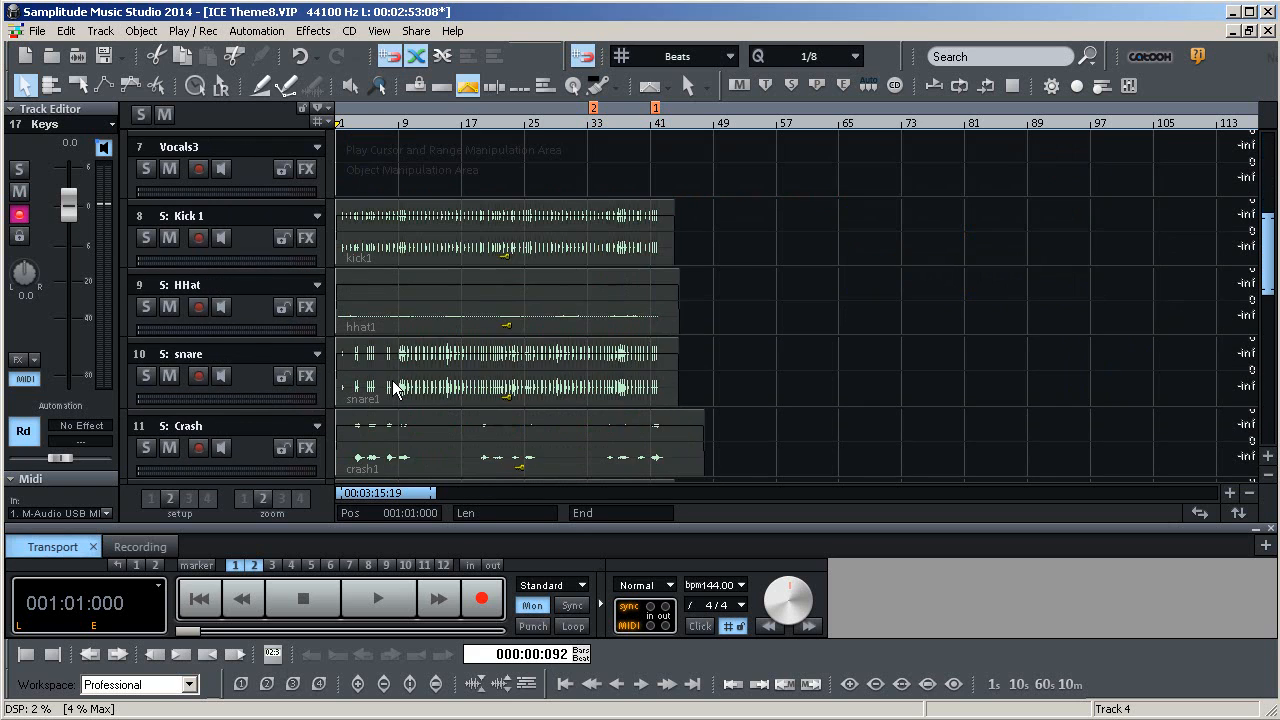
pyautogui.scroll(3, 392, 380)
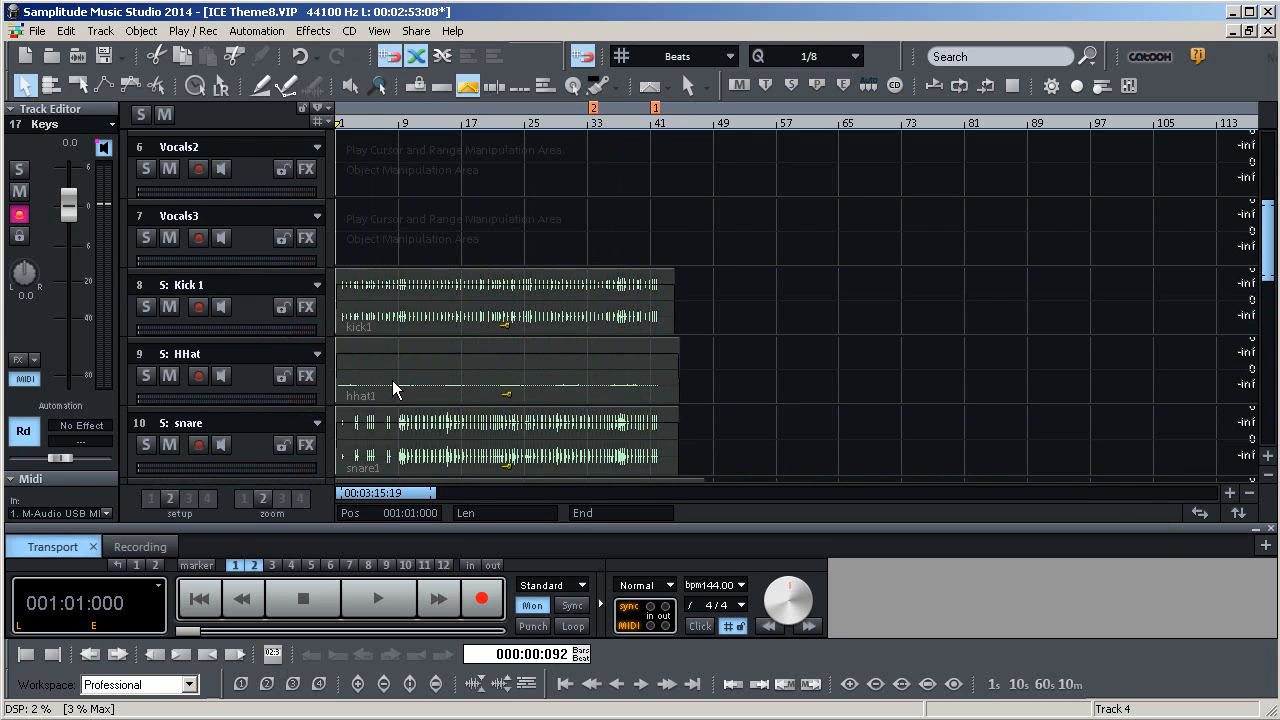
pyautogui.scroll(-4, 690, 378)
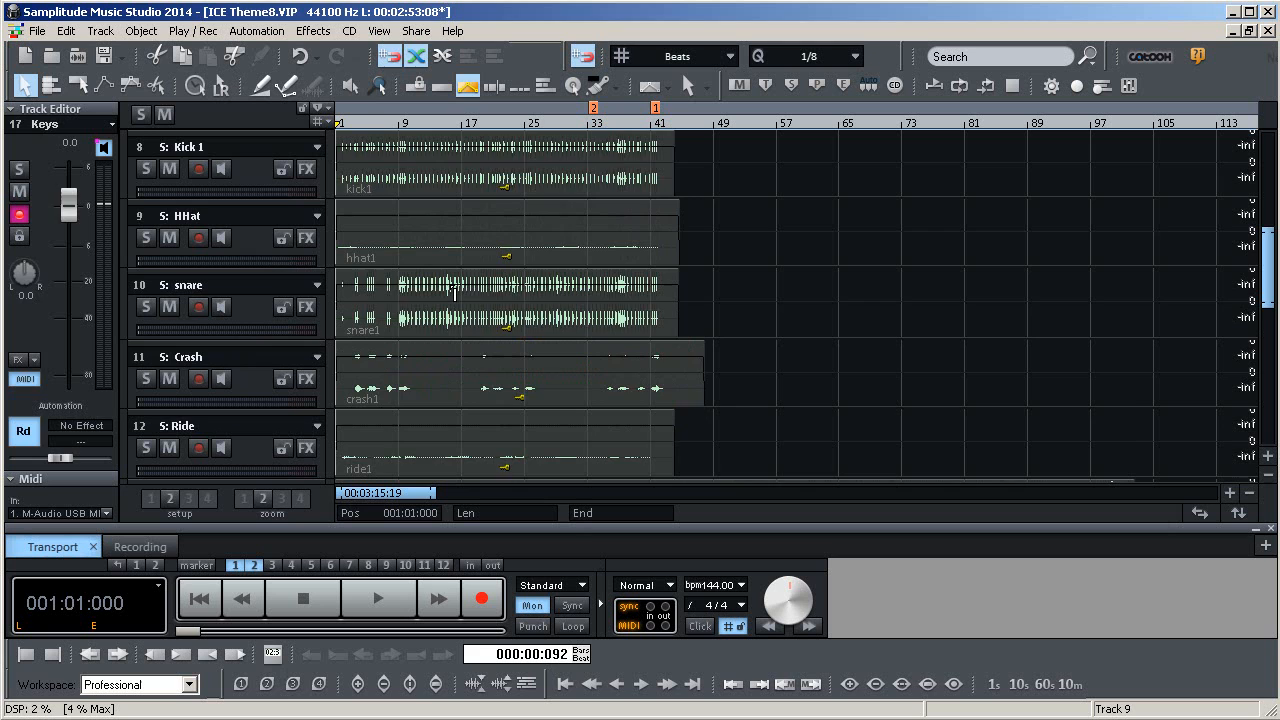
pyautogui.scroll(-2, 453, 293)
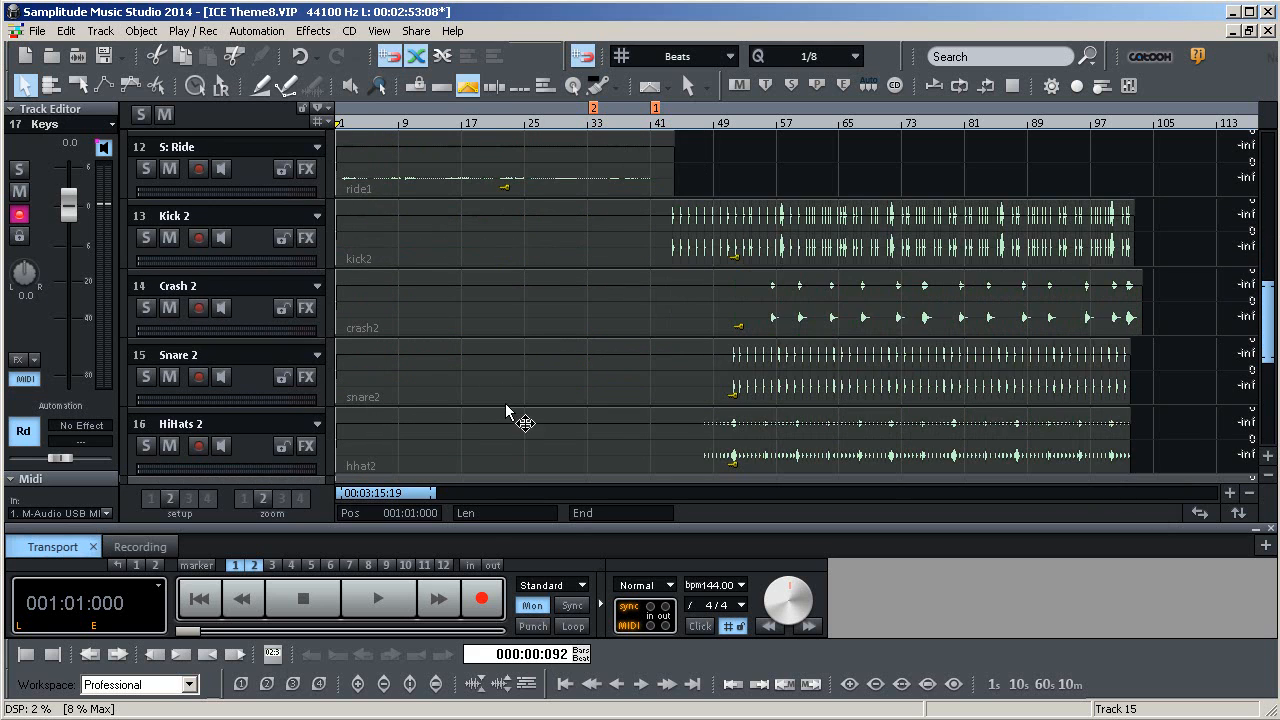
pyautogui.scroll(-3, 505, 405)
pyautogui.scroll(7, 460, 300)
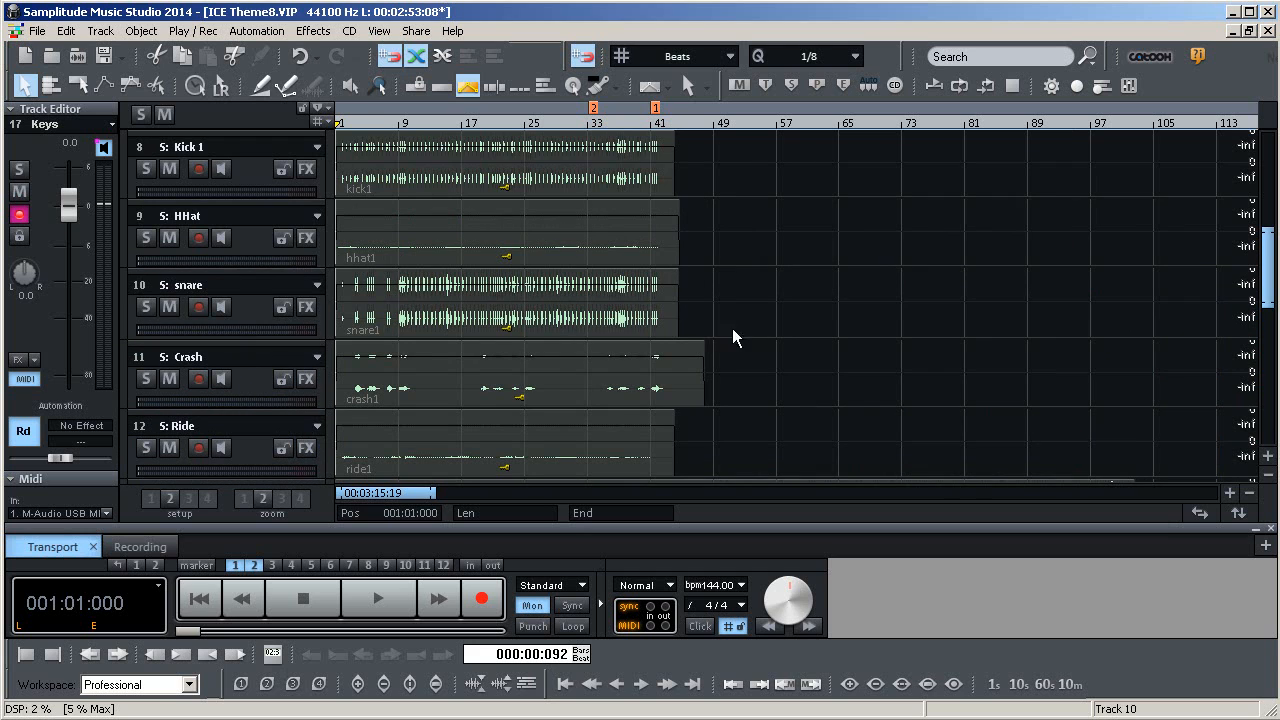
pyautogui.scroll(-1, 545, 335)
pyautogui.scroll(-5, 532, 324)
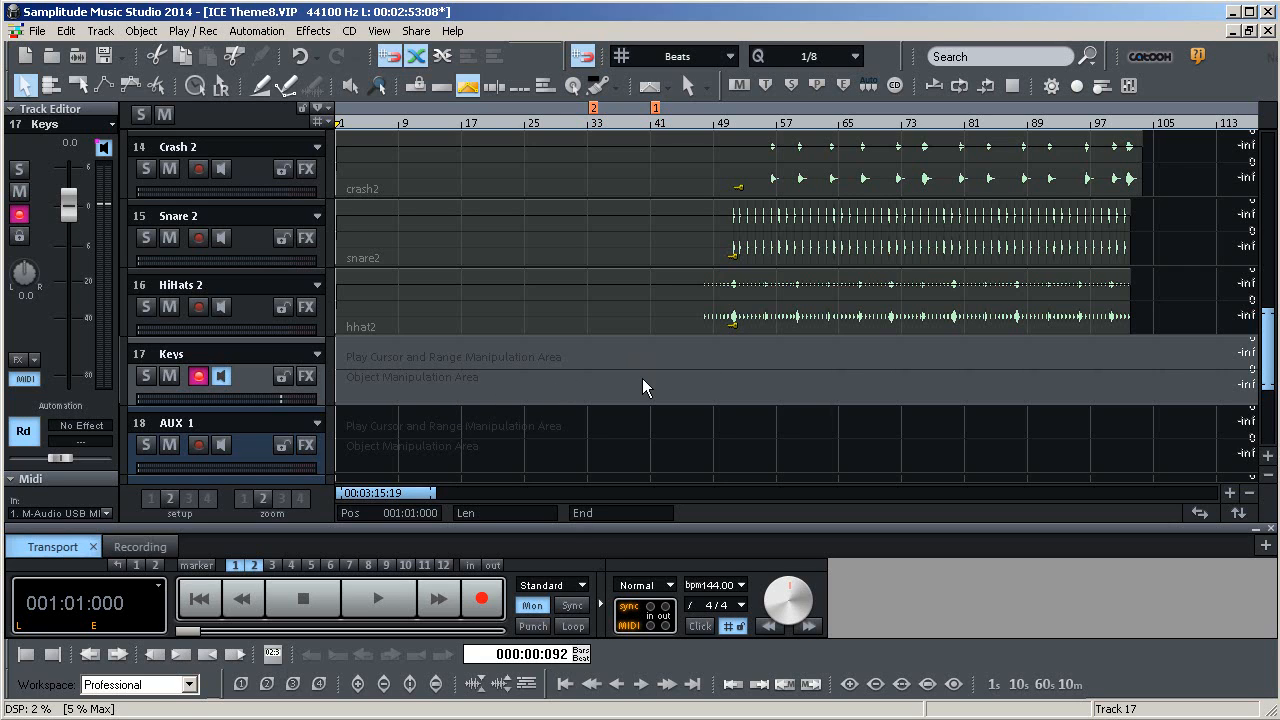
# Examine where the clips of Kick 2, Crash 2, Snare 2 and HiHats 2 start and end on the timeline
pyautogui.scroll(1, 778, 312)
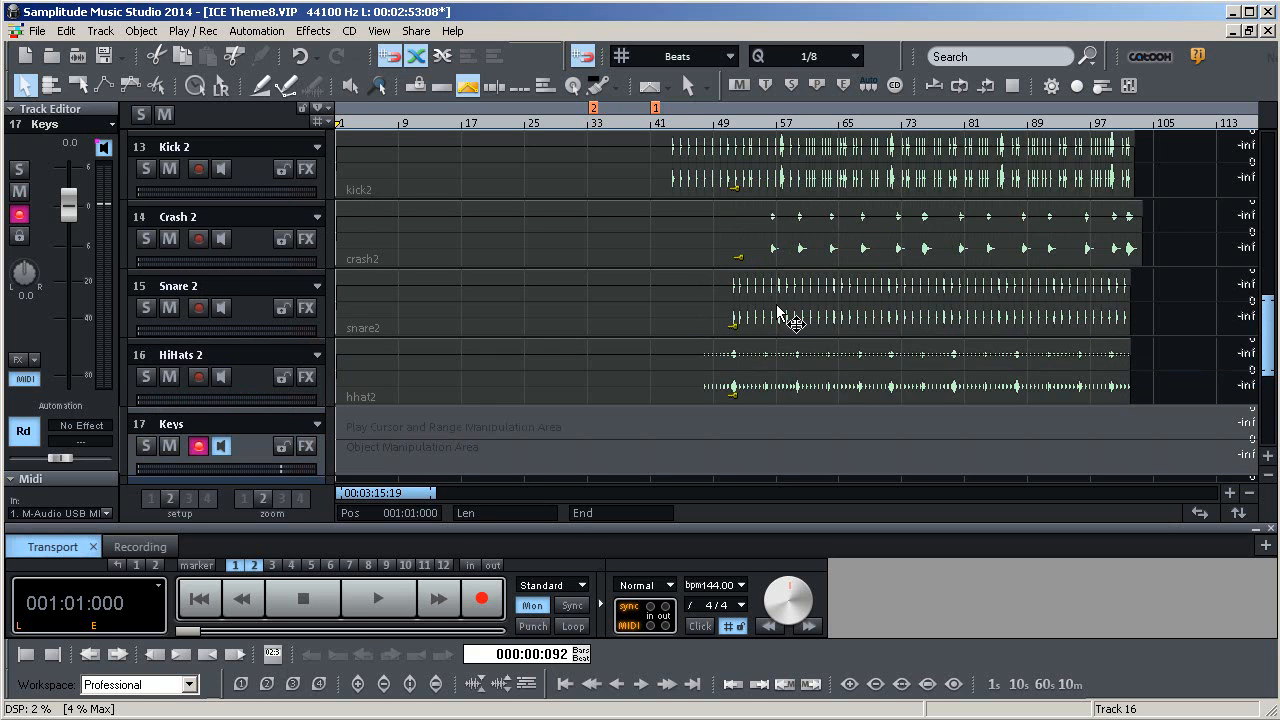
pyautogui.scroll(1, 778, 315)
pyautogui.scroll(-1, 778, 315)
pyautogui.scroll(1, 1180, 296)
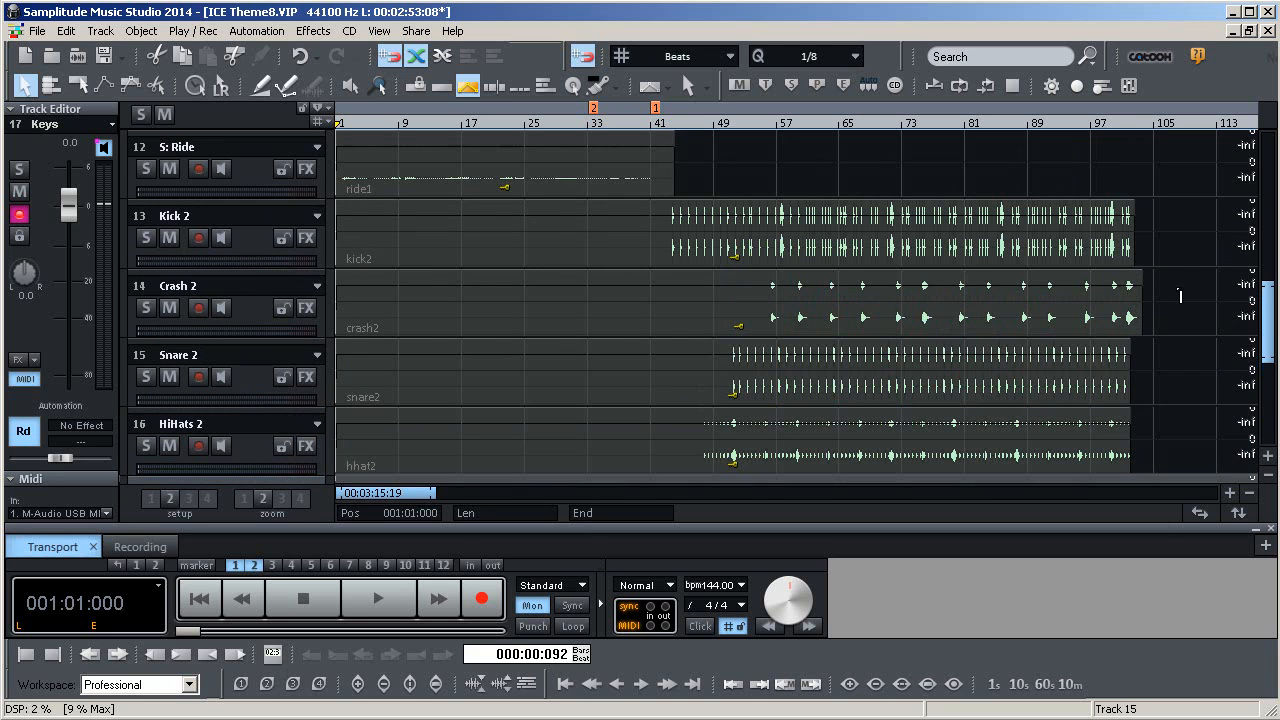
pyautogui.scroll(-1, 650, 268)
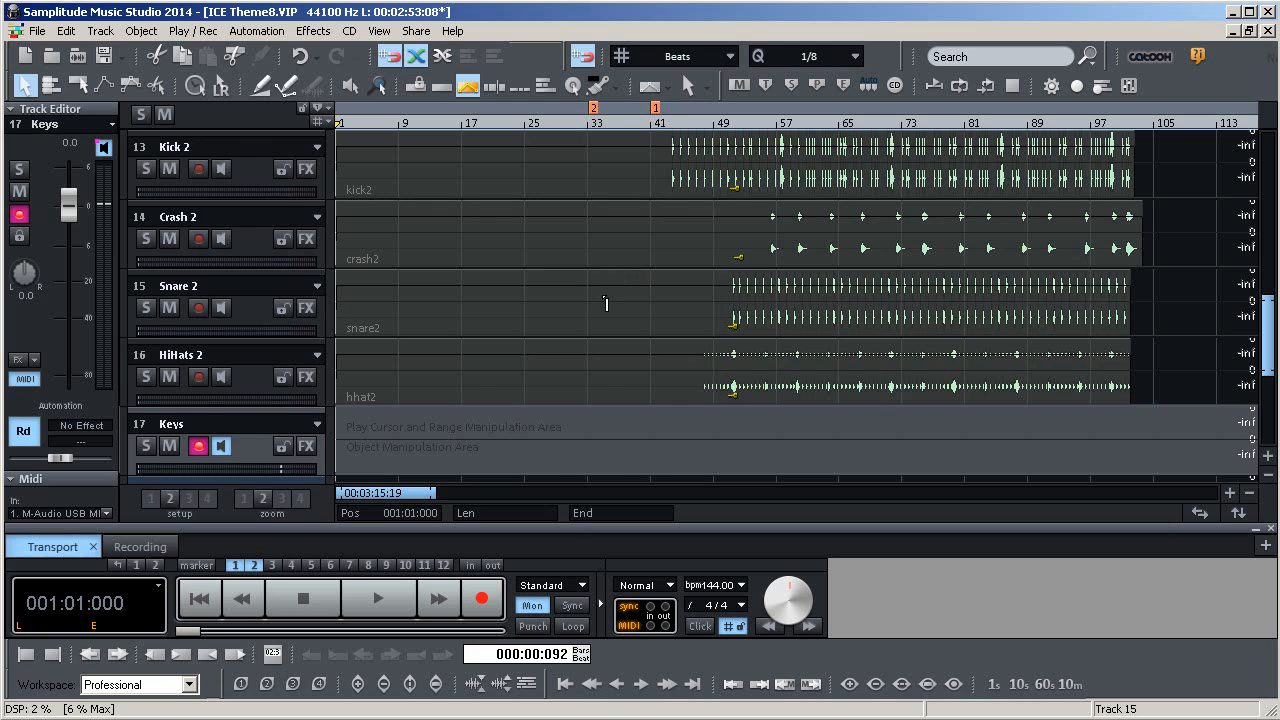
pyautogui.scroll(1, 605, 303)
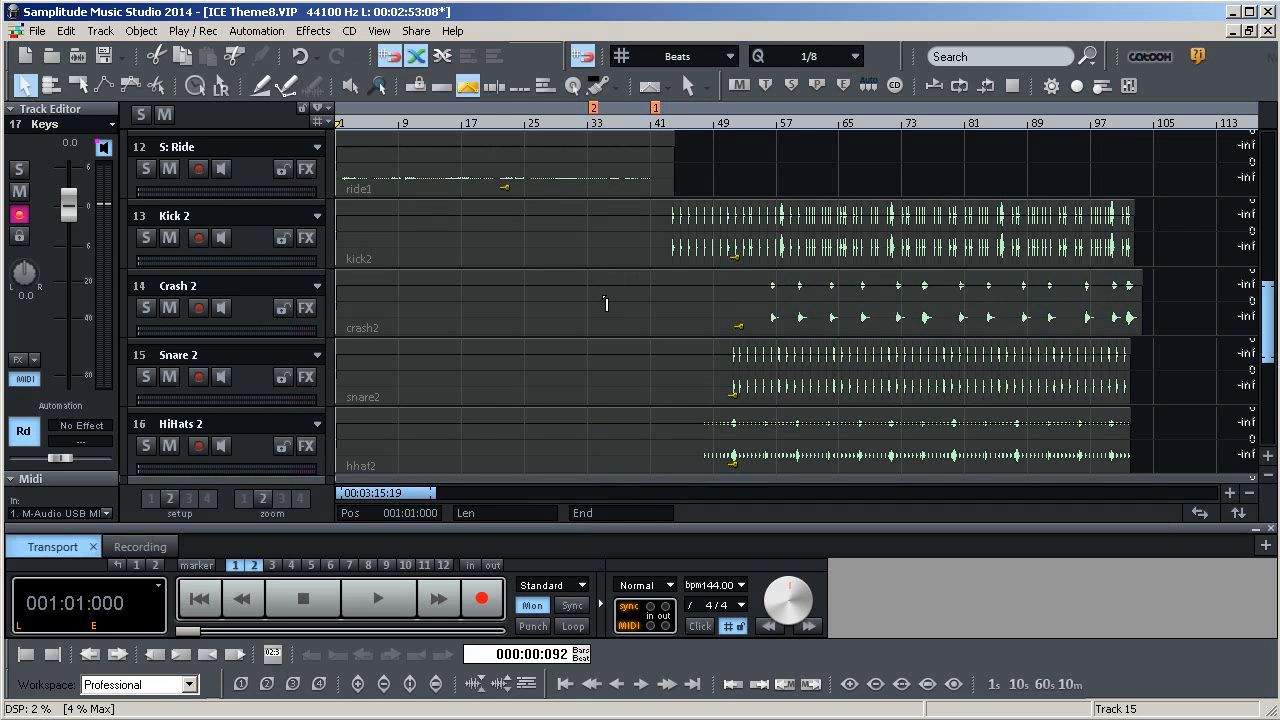
pyautogui.scroll(-1, 618, 376)
pyautogui.scroll(1, 613, 376)
# Select the kick2 object, review the other second-set drum tracks below it, and select the Keys track
pyautogui.click(672, 257)
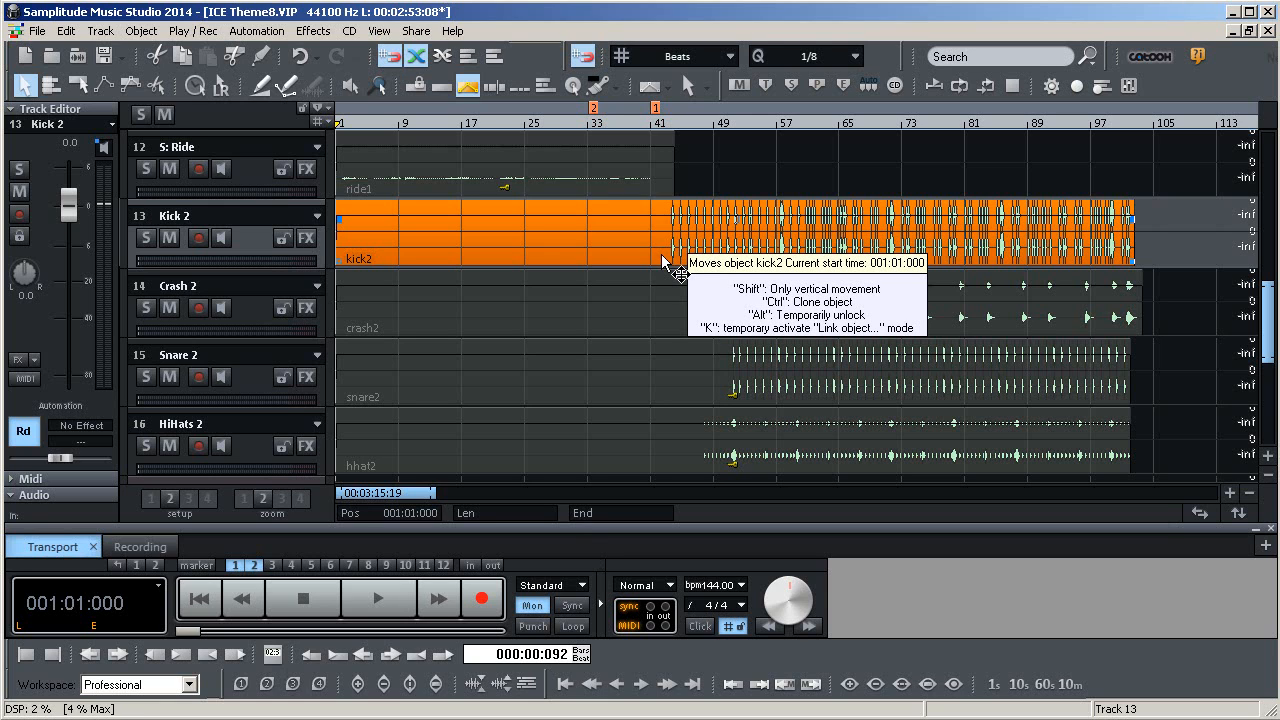
pyautogui.scroll(-1, 661, 254)
pyautogui.scroll(1, 663, 257)
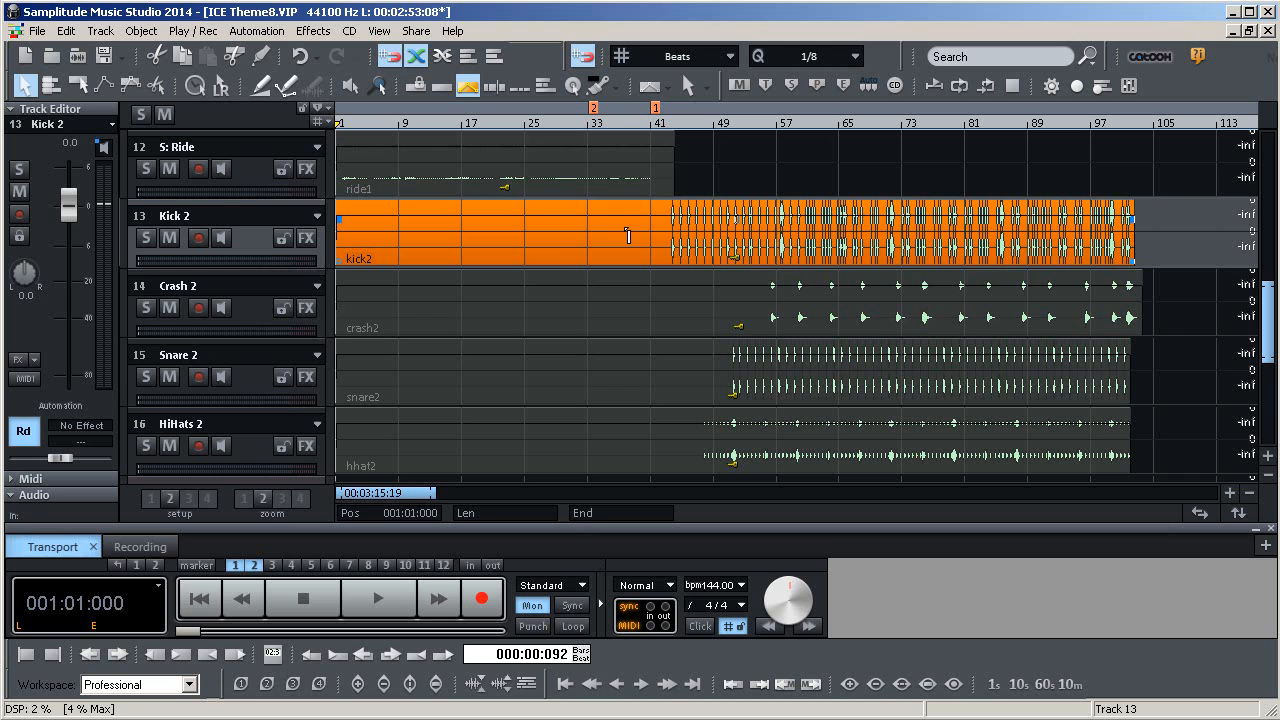
pyautogui.scroll(-2, 611, 284)
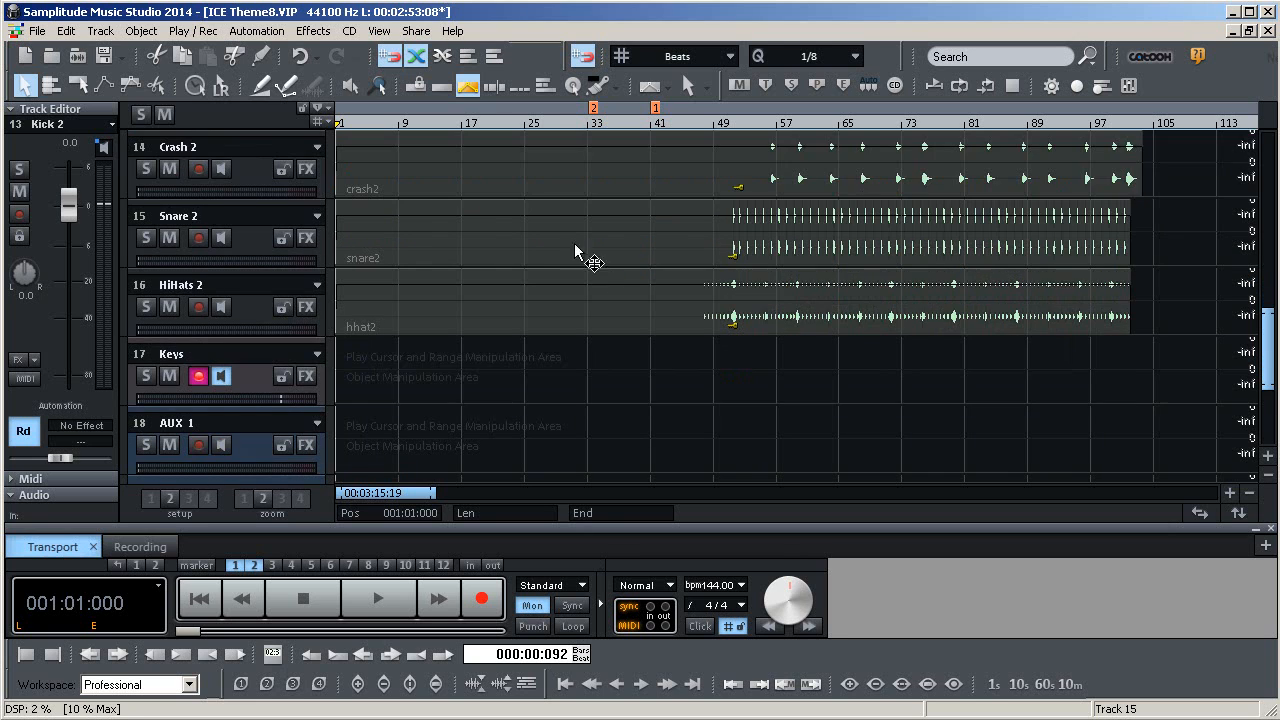
pyautogui.scroll(2, 586, 251)
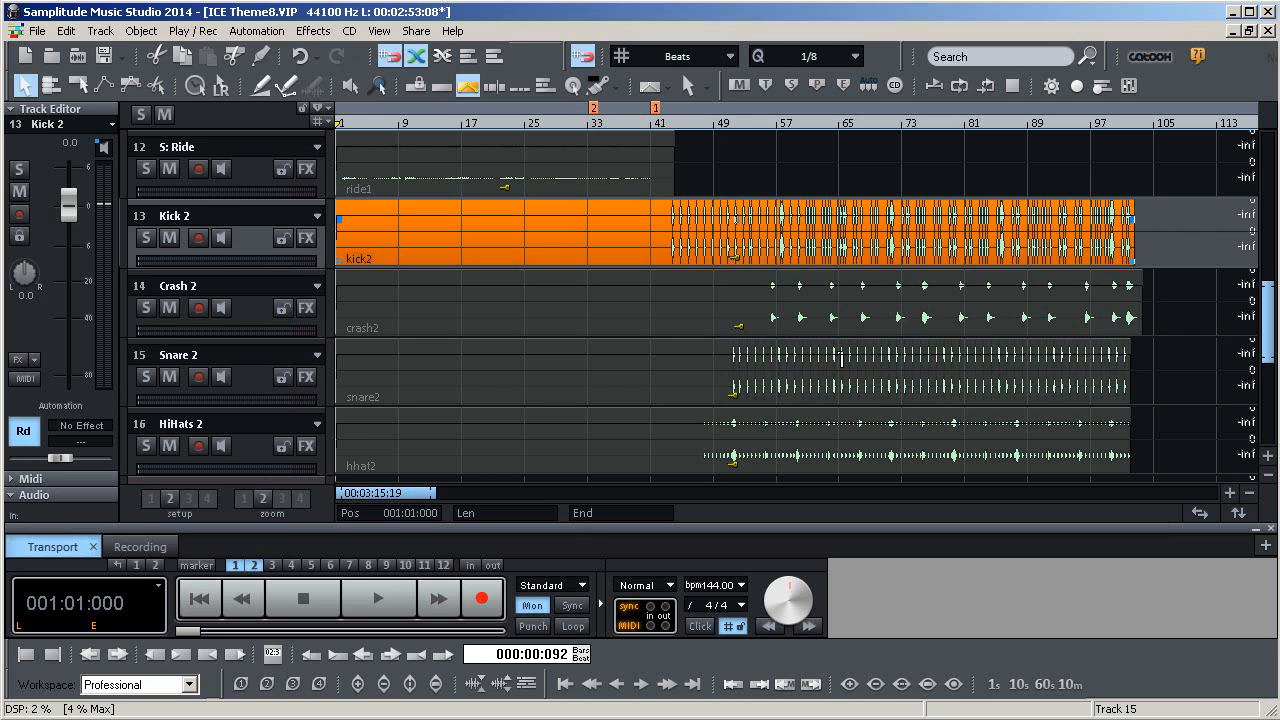
pyautogui.scroll(-2, 609, 366)
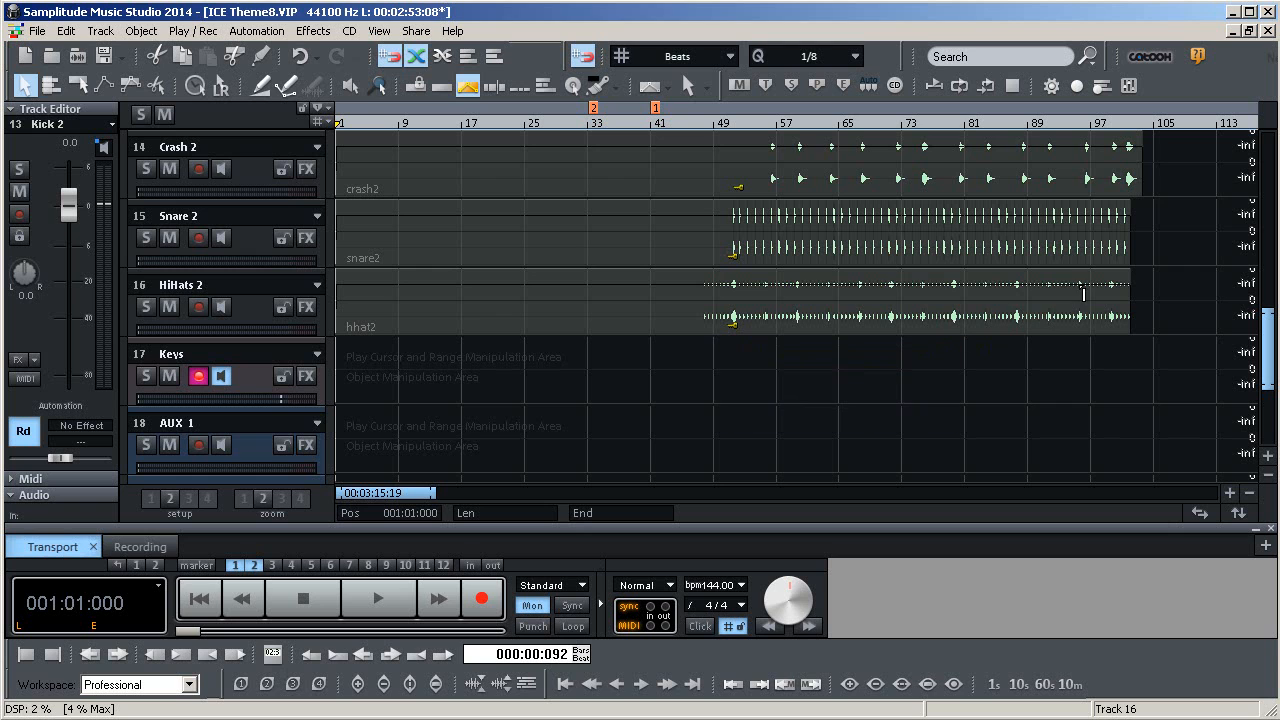
pyautogui.scroll(1, 820, 257)
pyautogui.scroll(-2, 657, 288)
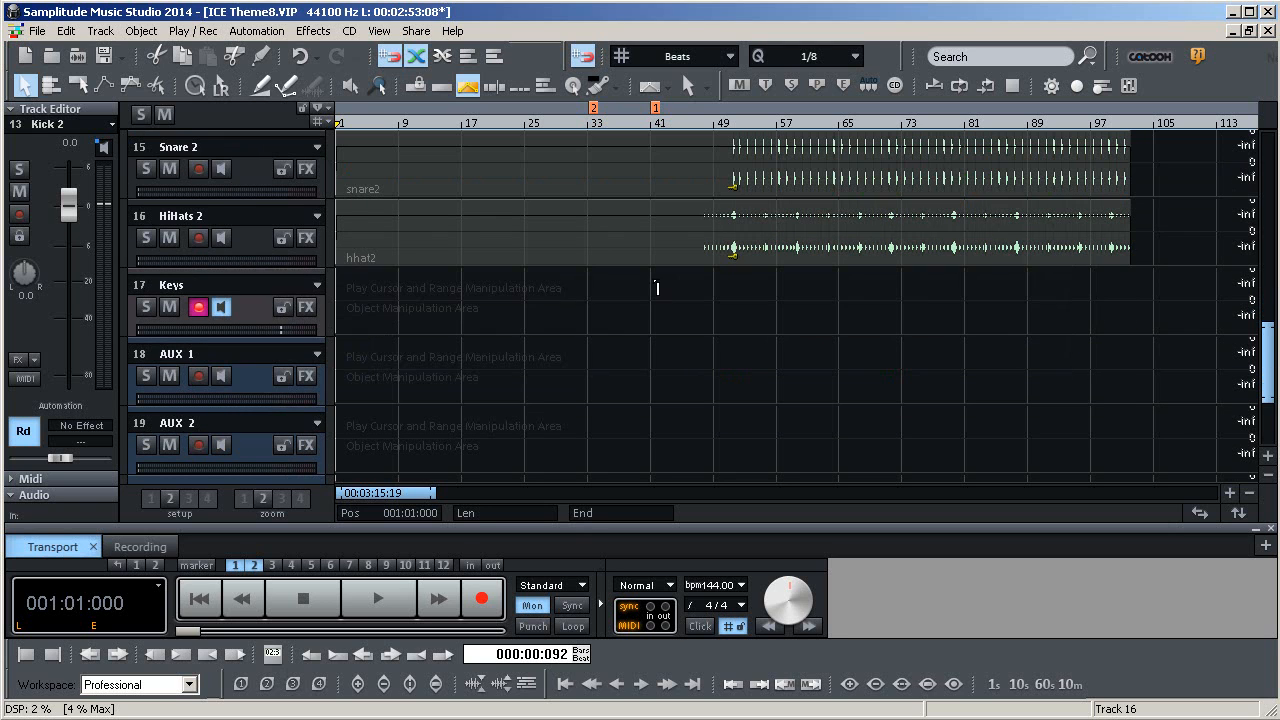
pyautogui.click(440, 308)
pyautogui.scroll(1, 770, 248)
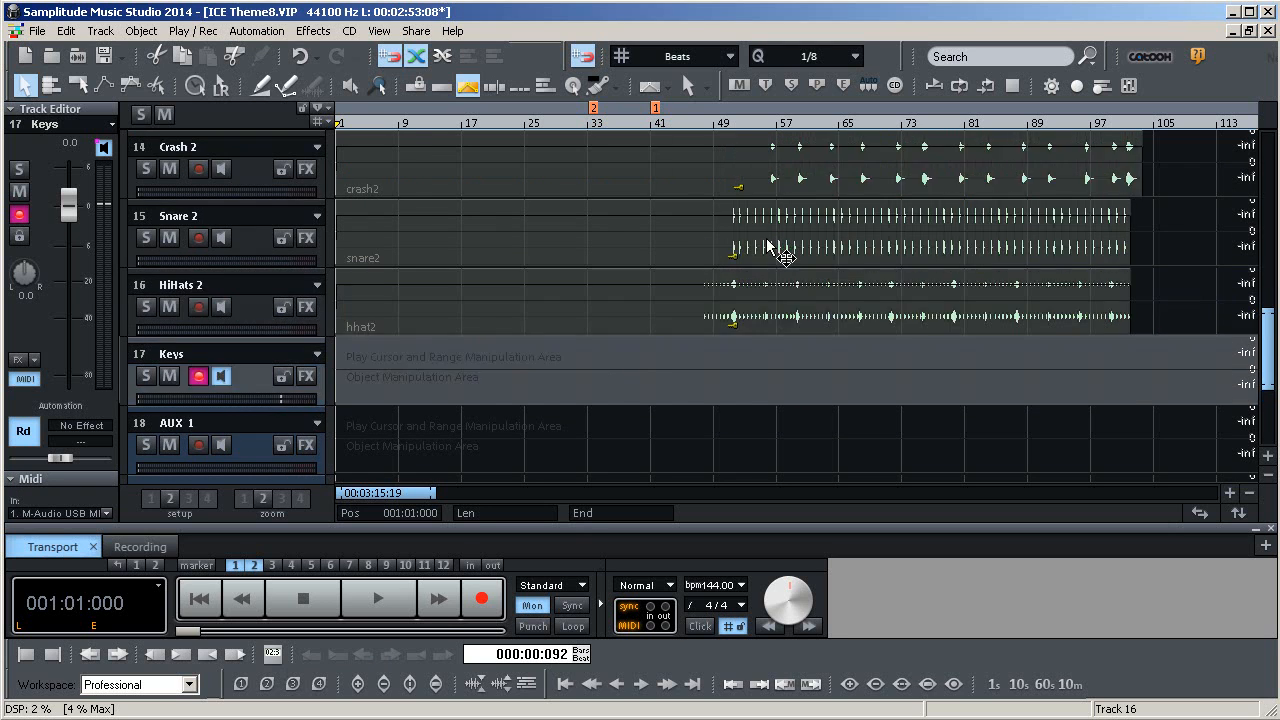
# Mute the first kick drum track, S: Kick 1
pyautogui.scroll(3, 770, 248)
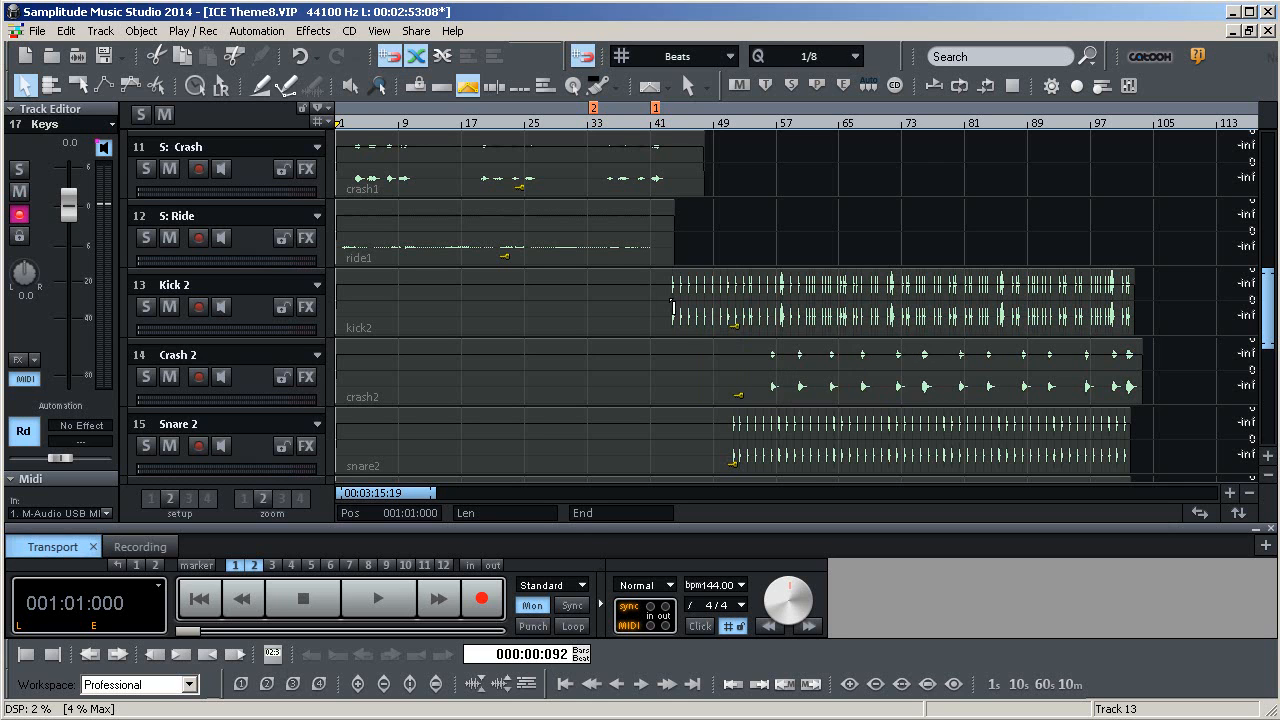
pyautogui.scroll(-1, 643, 307)
pyautogui.scroll(-2, 600, 315)
pyautogui.scroll(5, 558, 321)
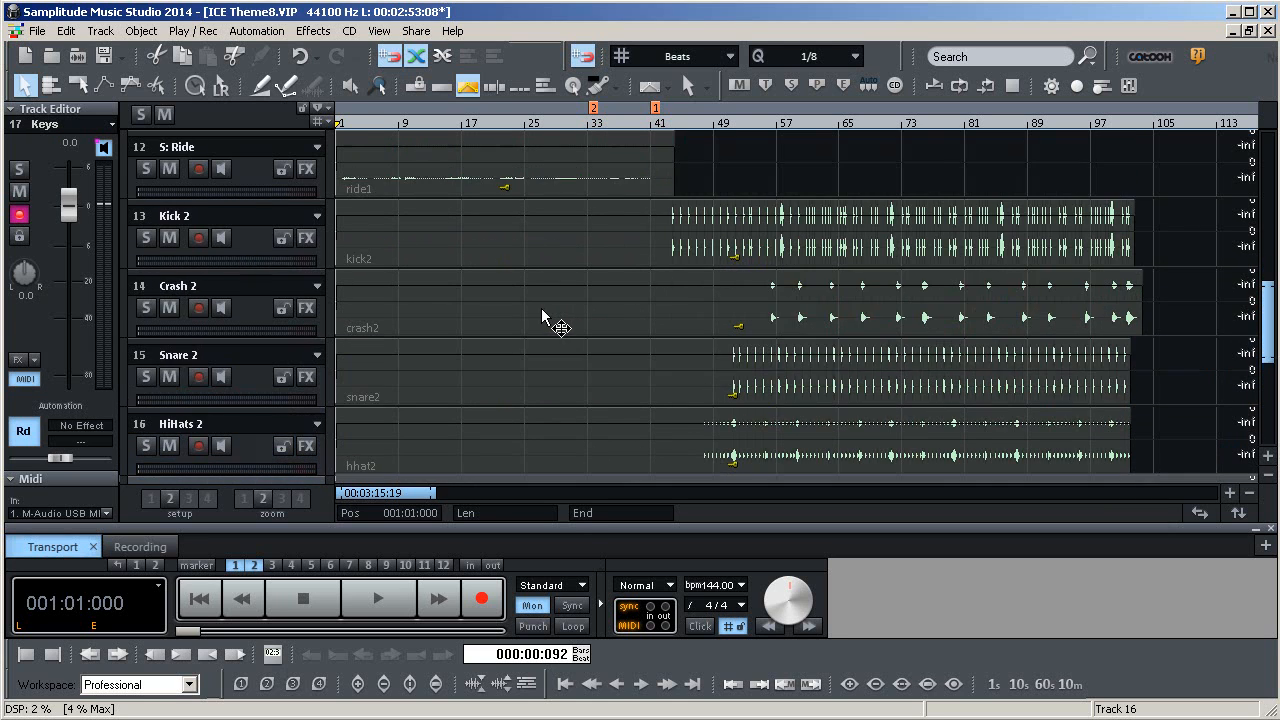
pyautogui.scroll(3, 548, 319)
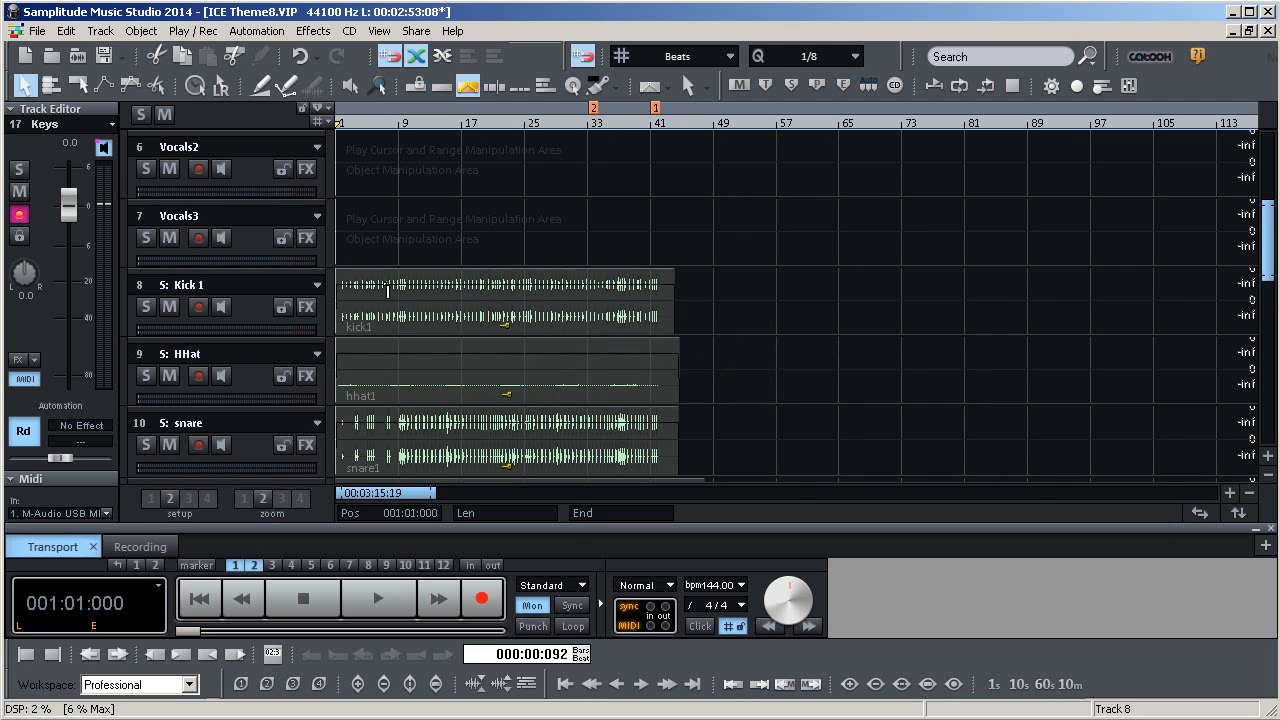
pyautogui.click(169, 308)
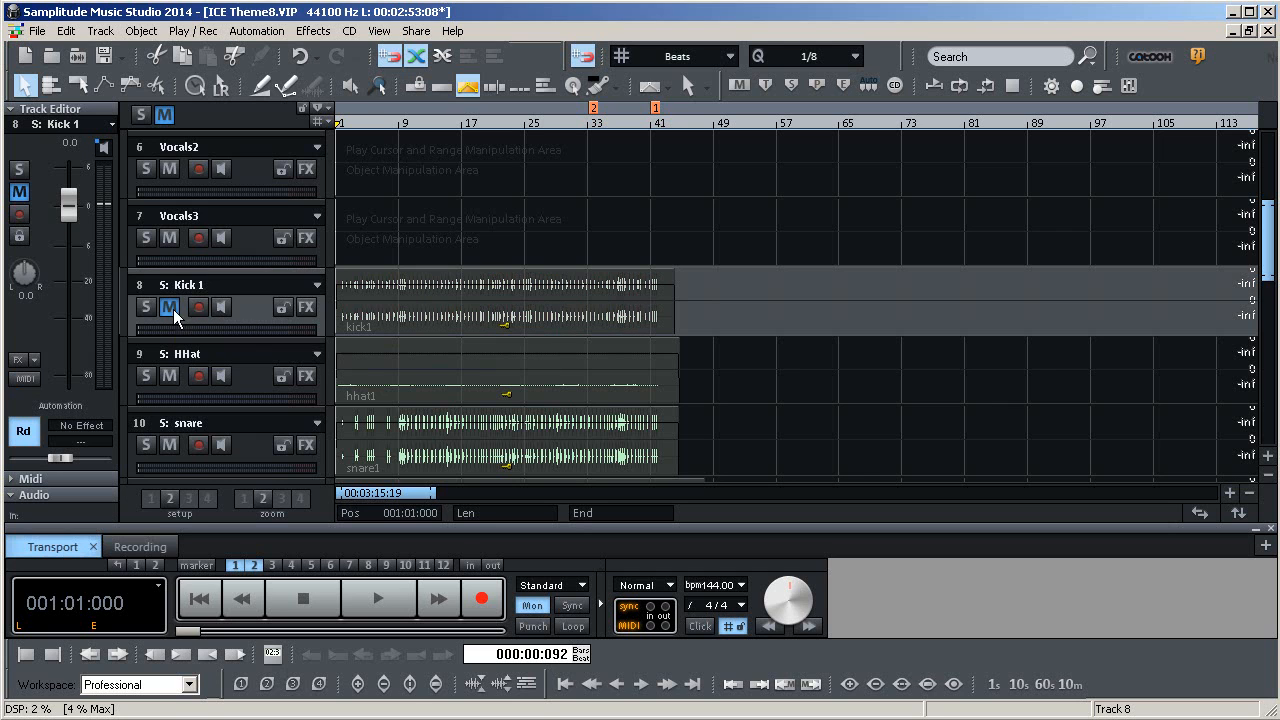
# Open the mixer and shrink its window until the complete channel strips fit on the screen
pyautogui.scroll(-5, 566, 355)
pyautogui.scroll(-5, 566, 355)
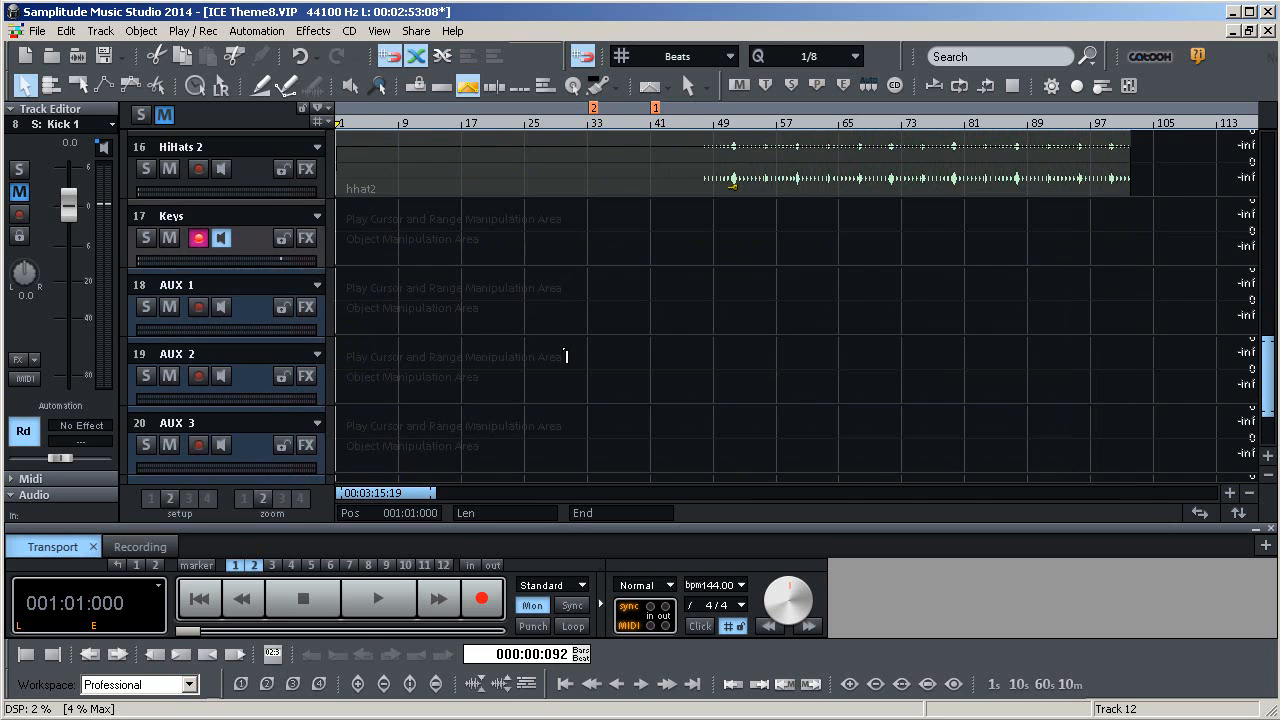
pyautogui.scroll(1, 540, 348)
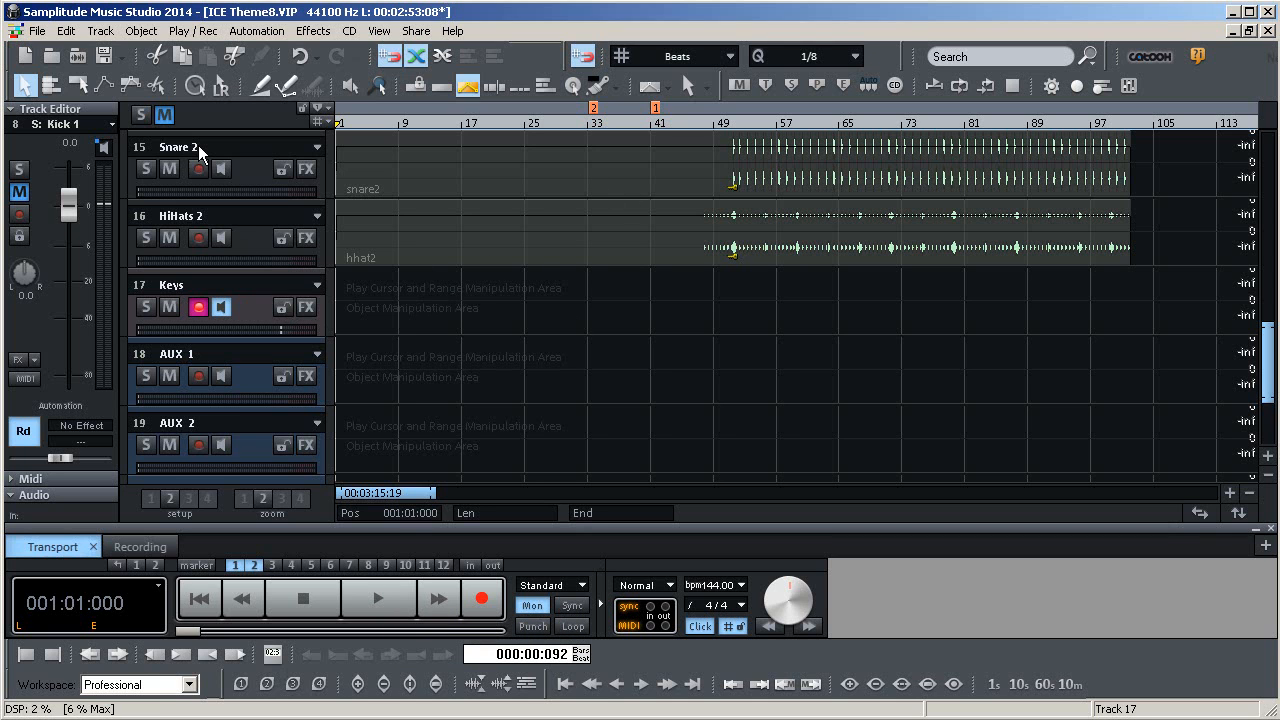
pyautogui.press('m')
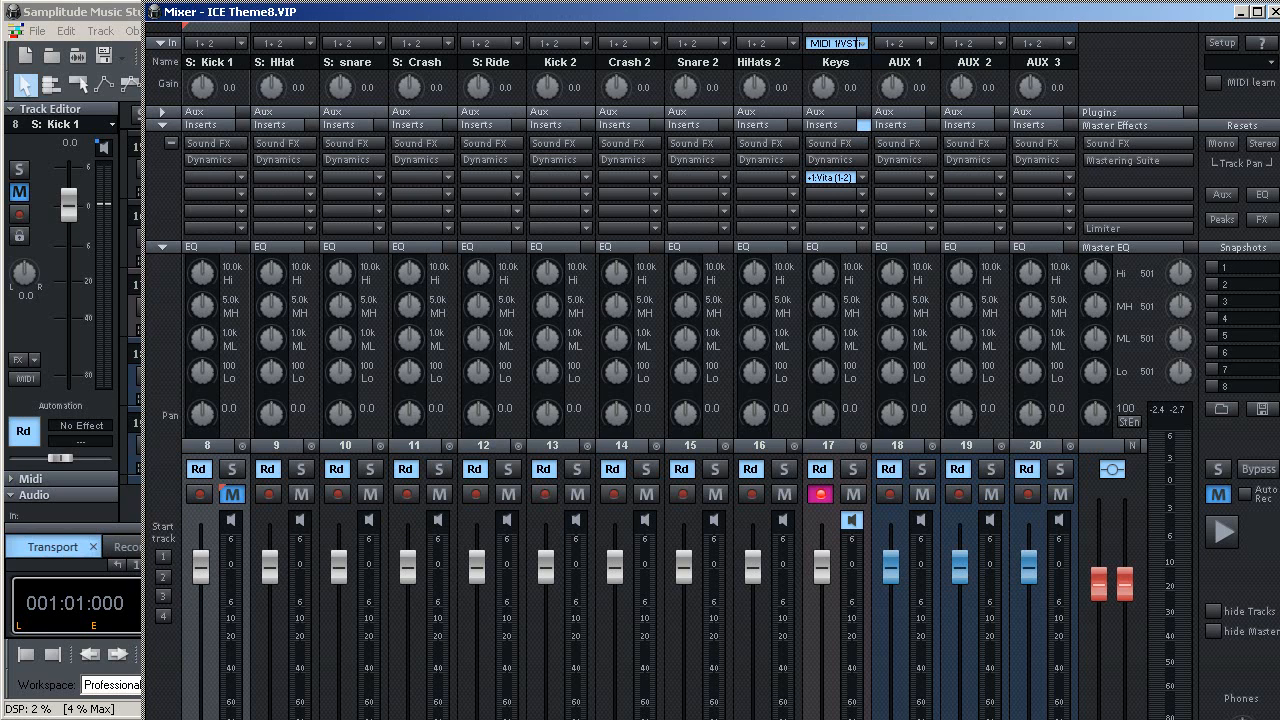
pyautogui.moveTo(737, 719); pyautogui.dragTo(737, 704)
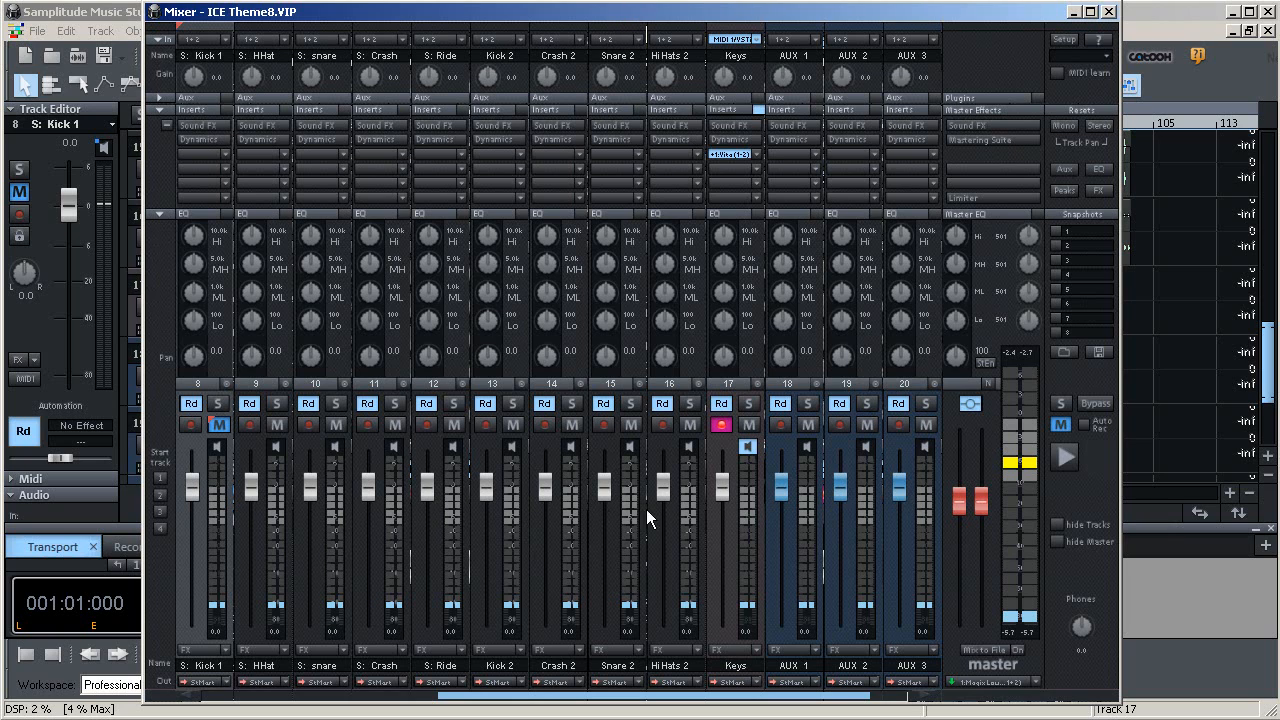
# Review the mixer channels from Bassline through AUX 3, and close the mixer
pyautogui.moveTo(552, 703); pyautogui.dragTo(242, 700)
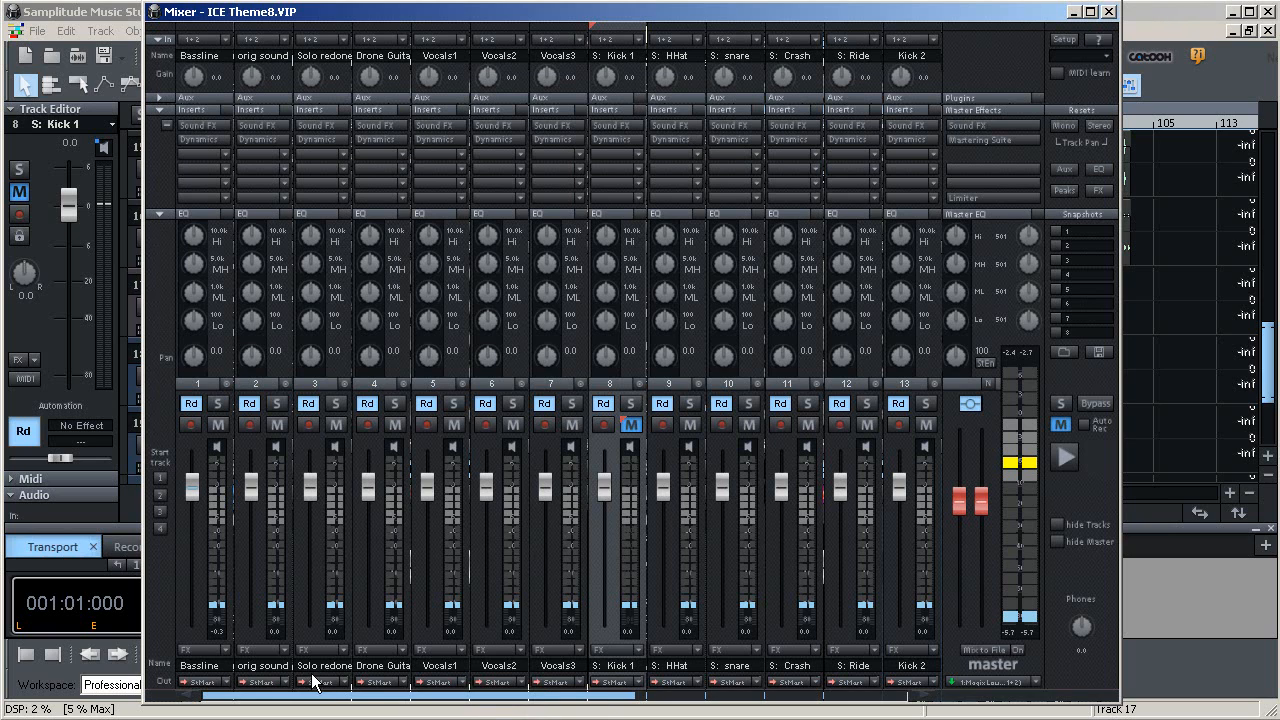
pyautogui.moveTo(378, 701); pyautogui.dragTo(640, 703)
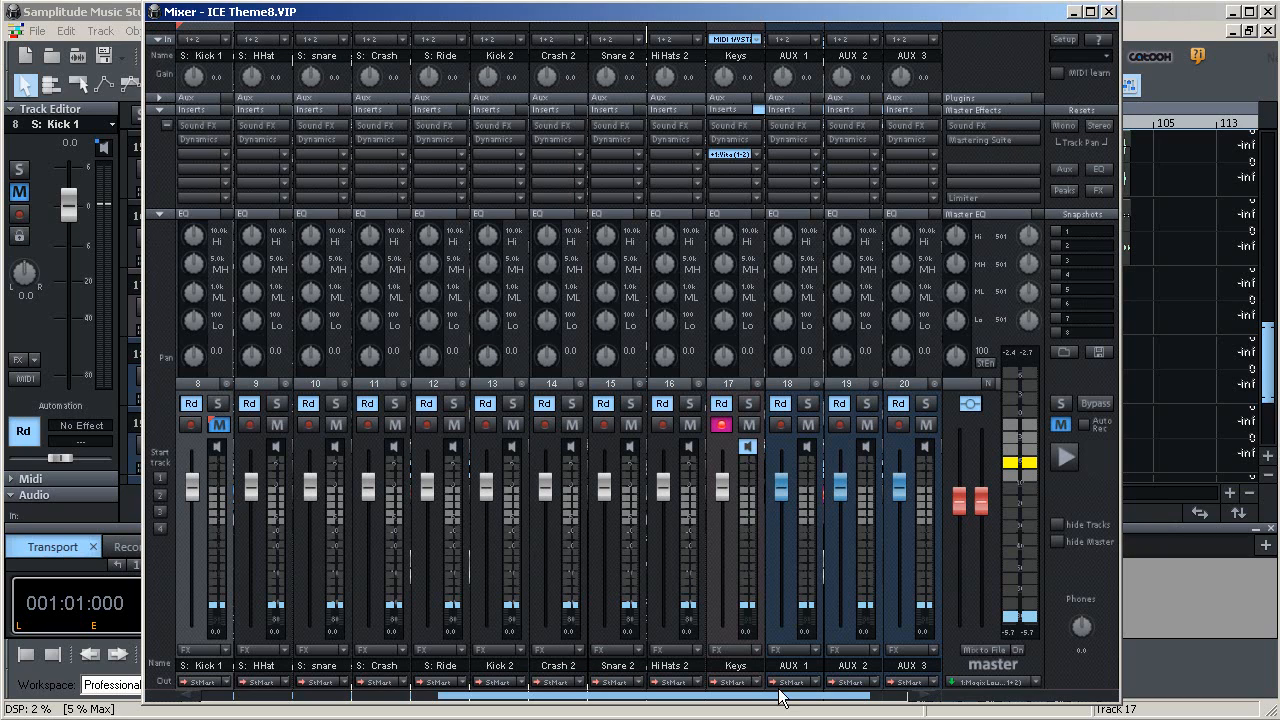
pyautogui.click(1109, 13)
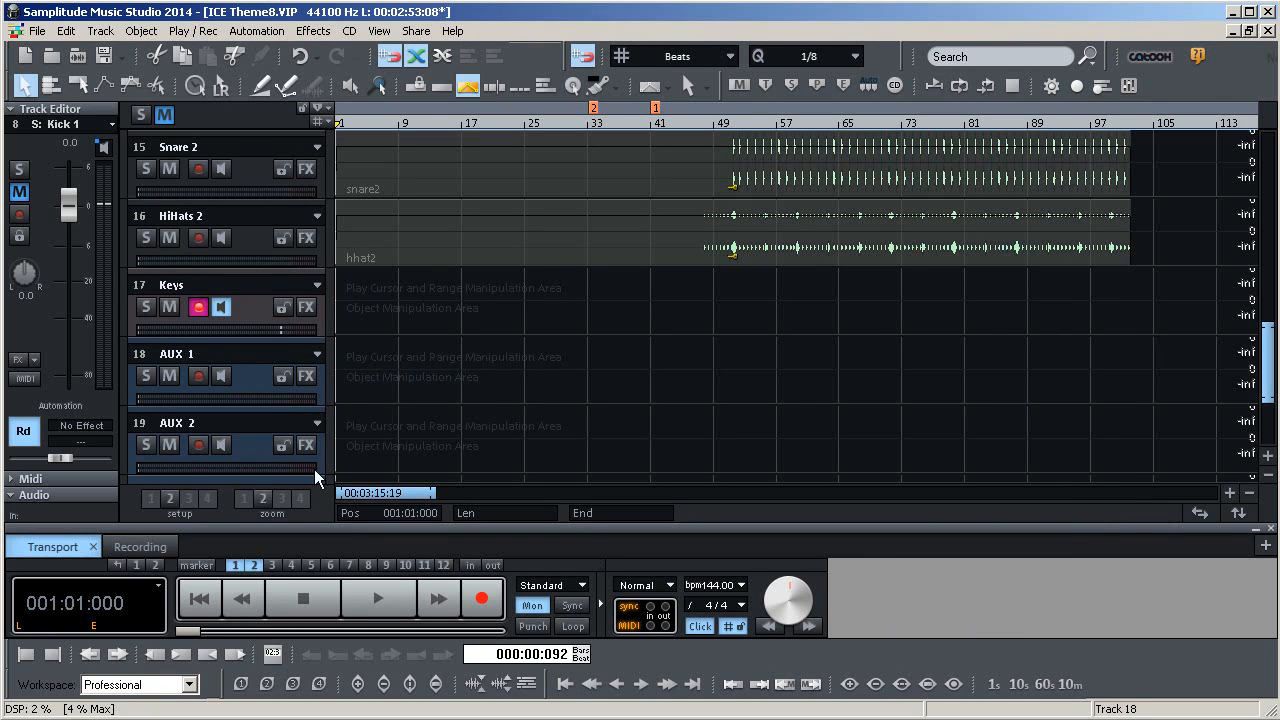
# Look at the options for inserting new tracks, dismiss them, and select the Keys track
pyautogui.click(327, 434)
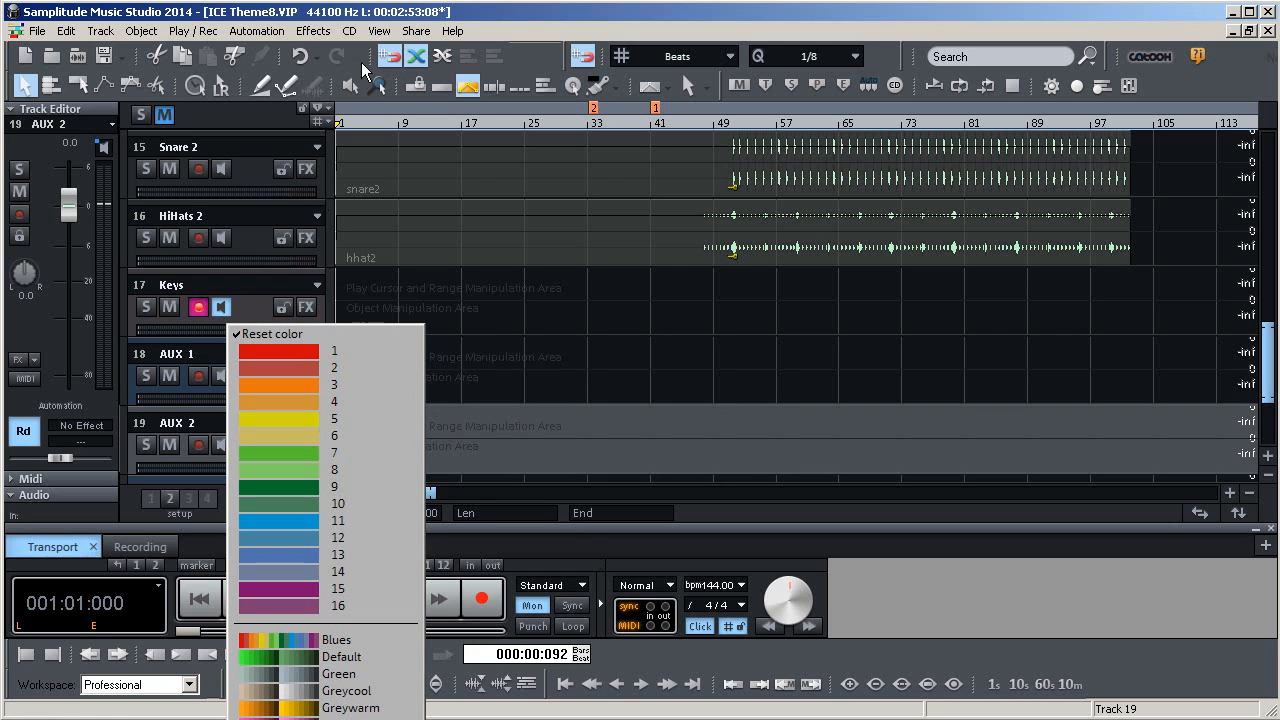
pyautogui.click(225, 104)
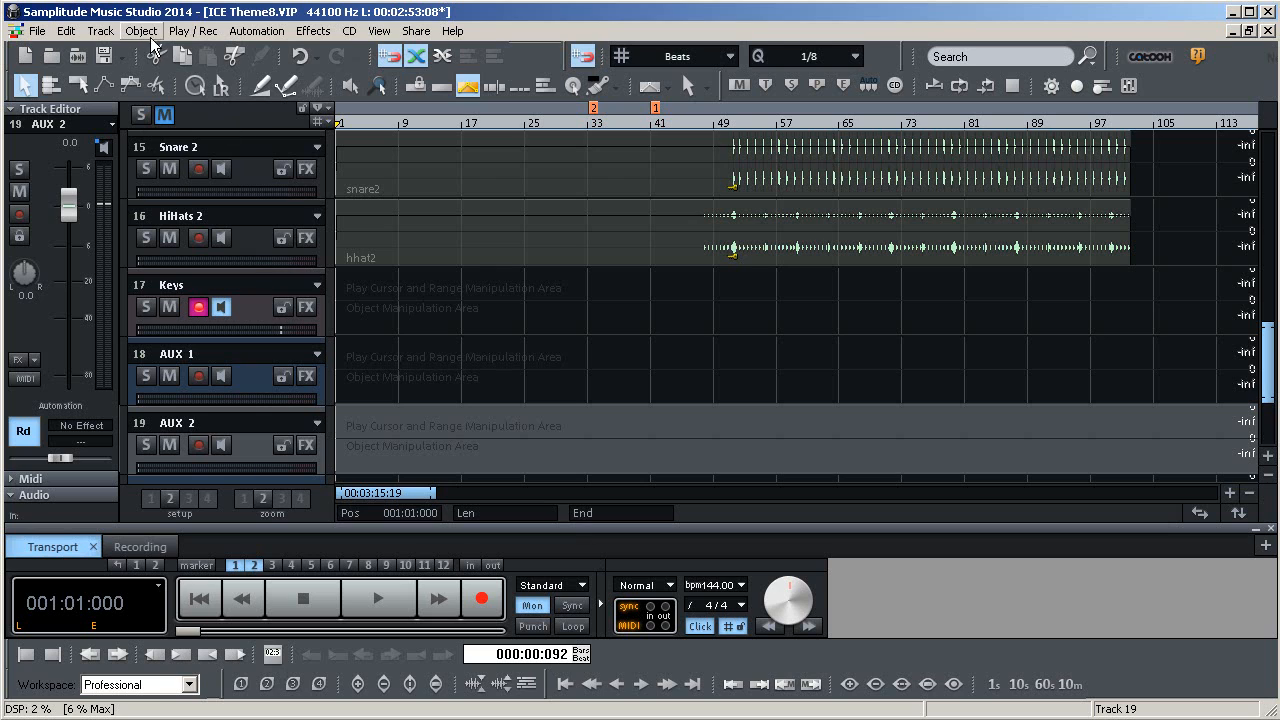
pyautogui.click(101, 31)
pyautogui.moveTo(119, 60)
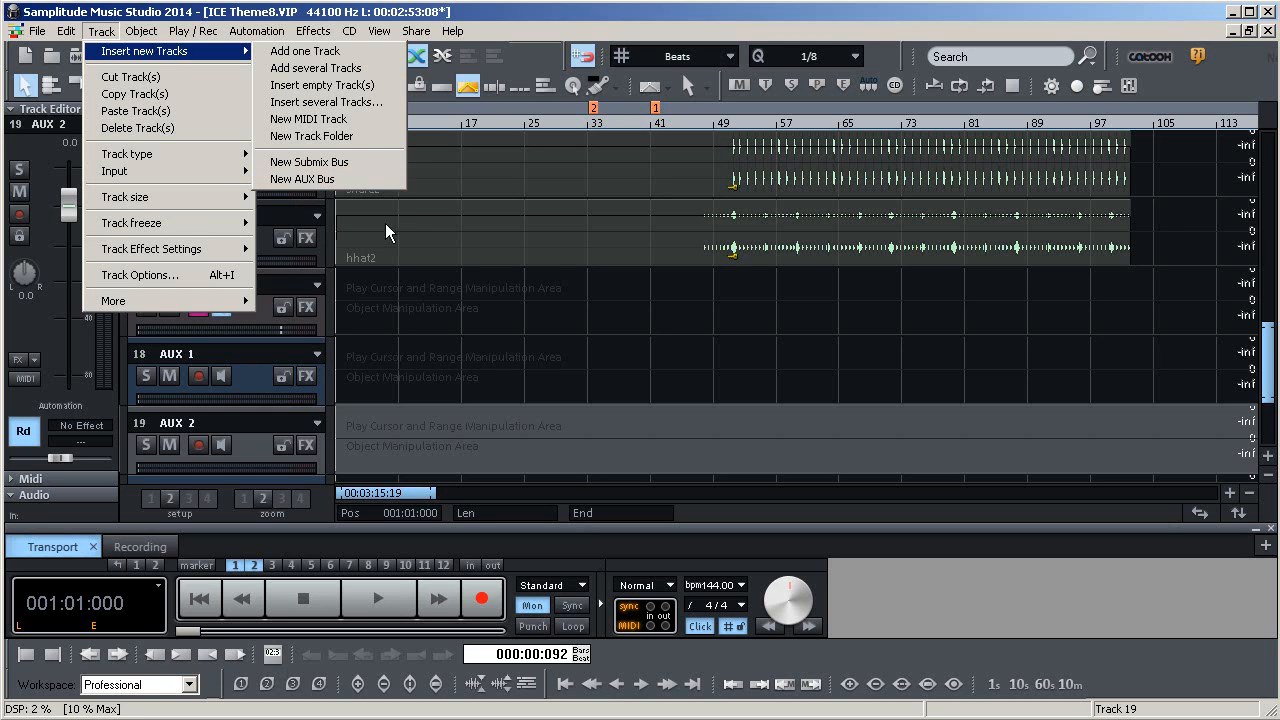
pyautogui.click(1200, 332)
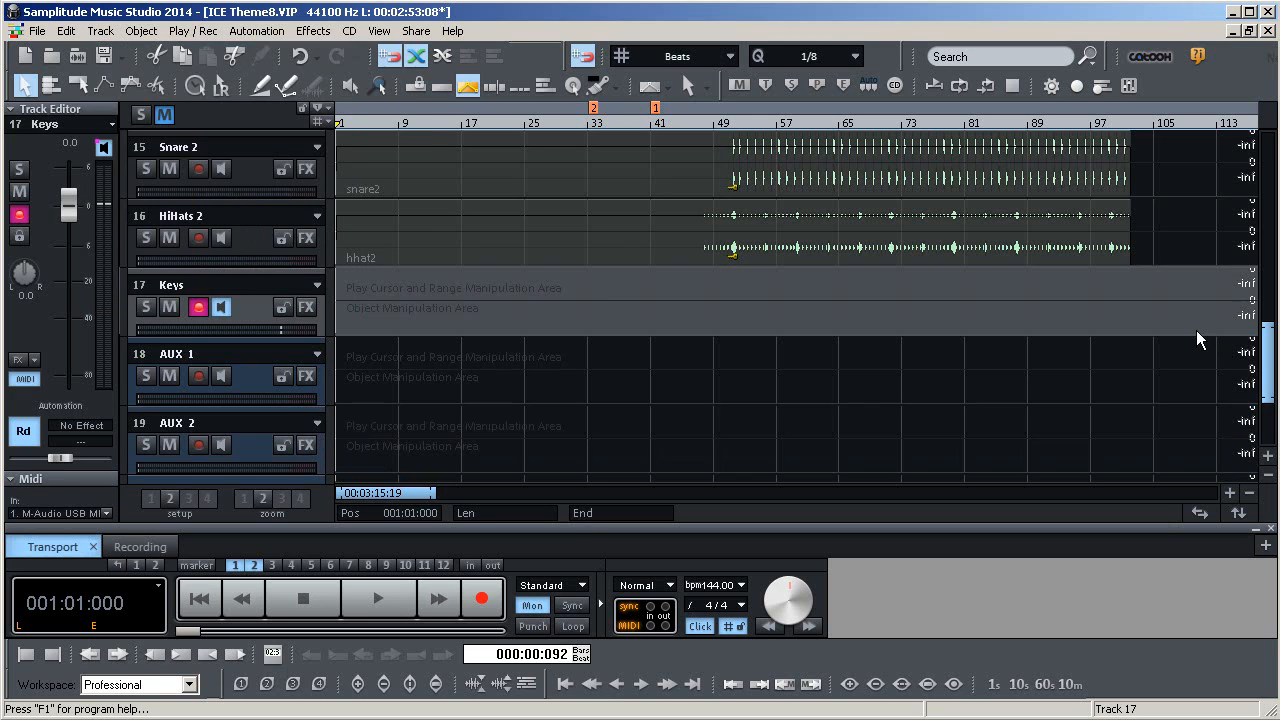
# Review both sets of drum tracks and place the play cursor at 045:01:000, near the end of the first set
pyautogui.scroll(1, 1268, 360)
pyautogui.moveTo(1268, 360); pyautogui.dragTo(1201, 283)
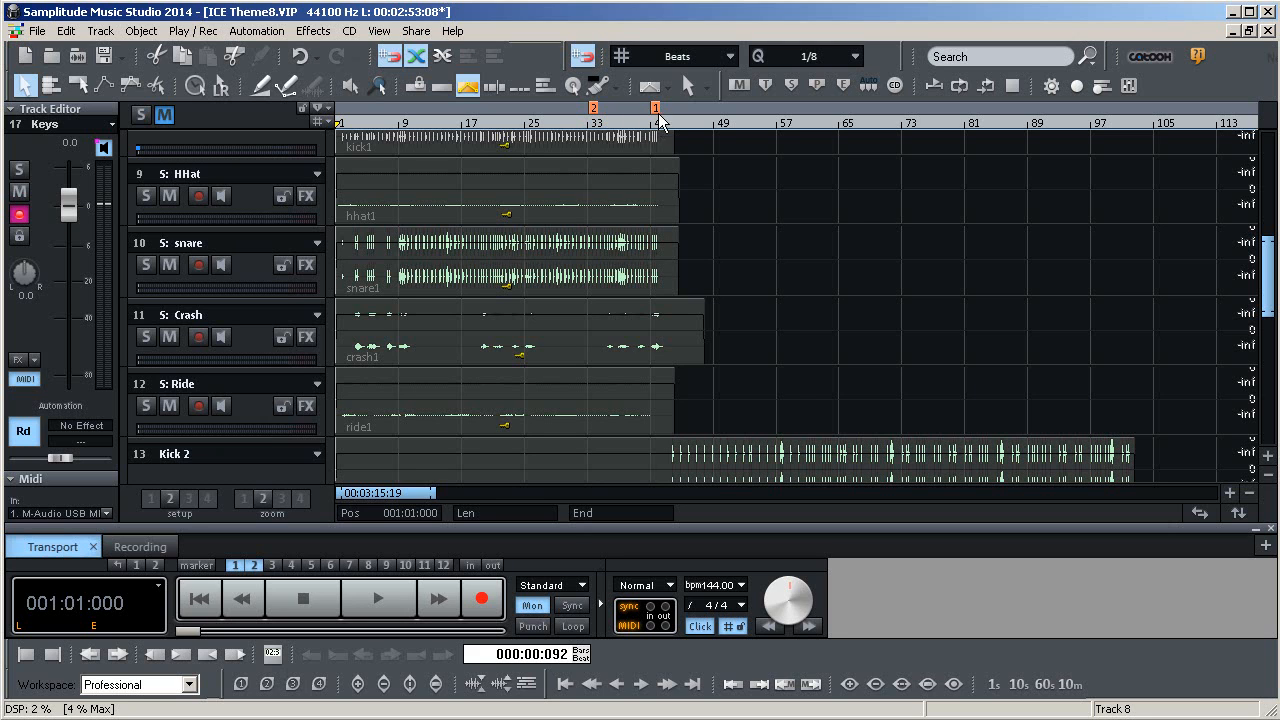
pyautogui.moveTo(1267, 278); pyautogui.dragTo(1274, 326)
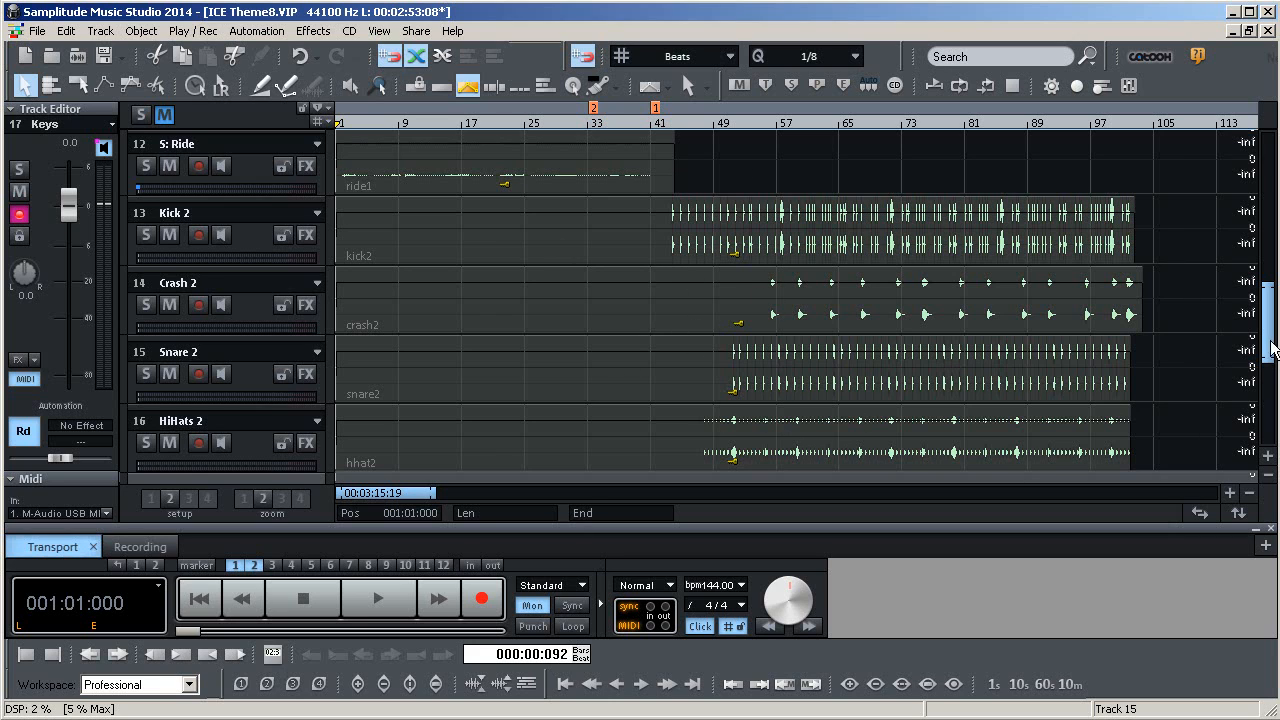
pyautogui.moveTo(1272, 347); pyautogui.dragTo(1268, 330)
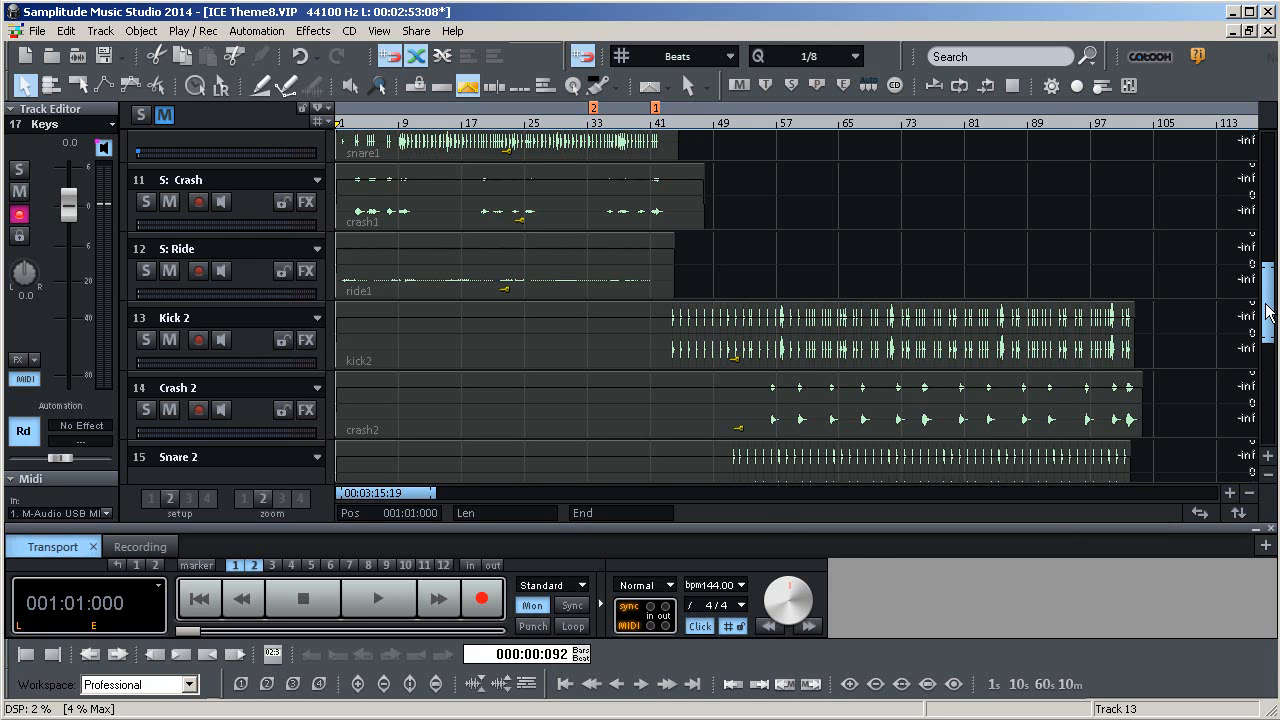
pyautogui.moveTo(1267, 313); pyautogui.dragTo(1260, 239)
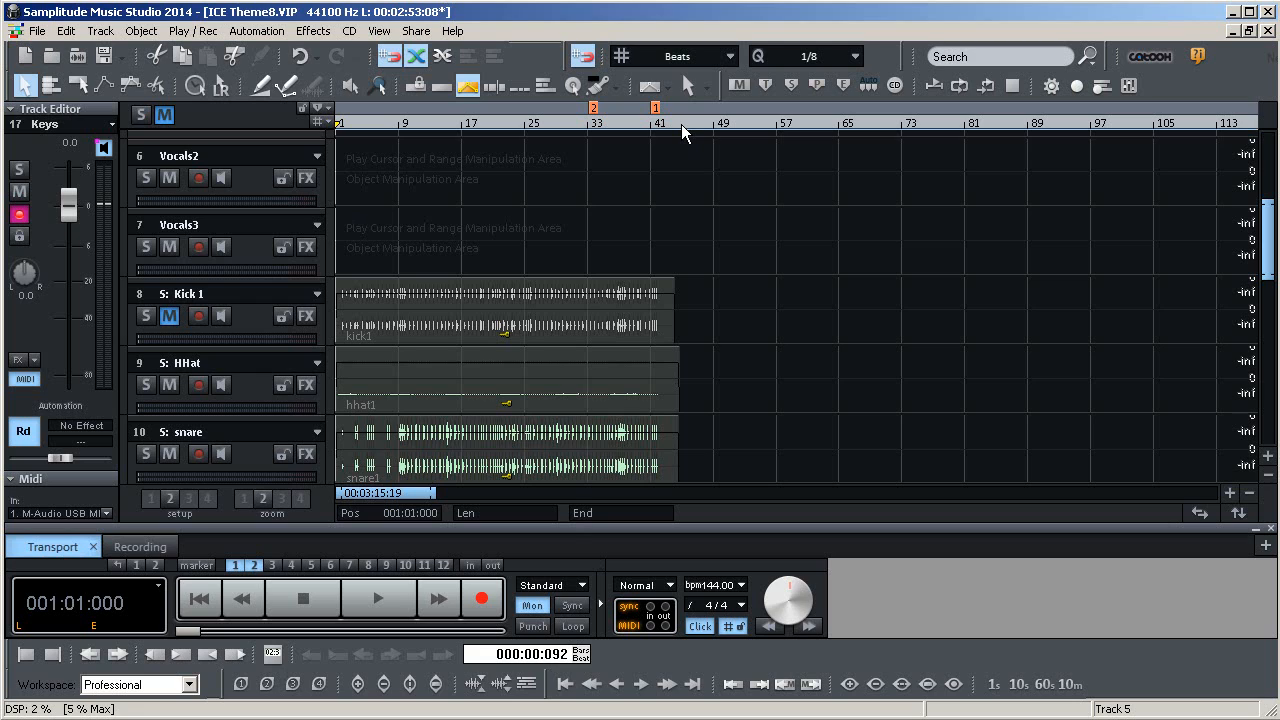
pyautogui.click(681, 124)
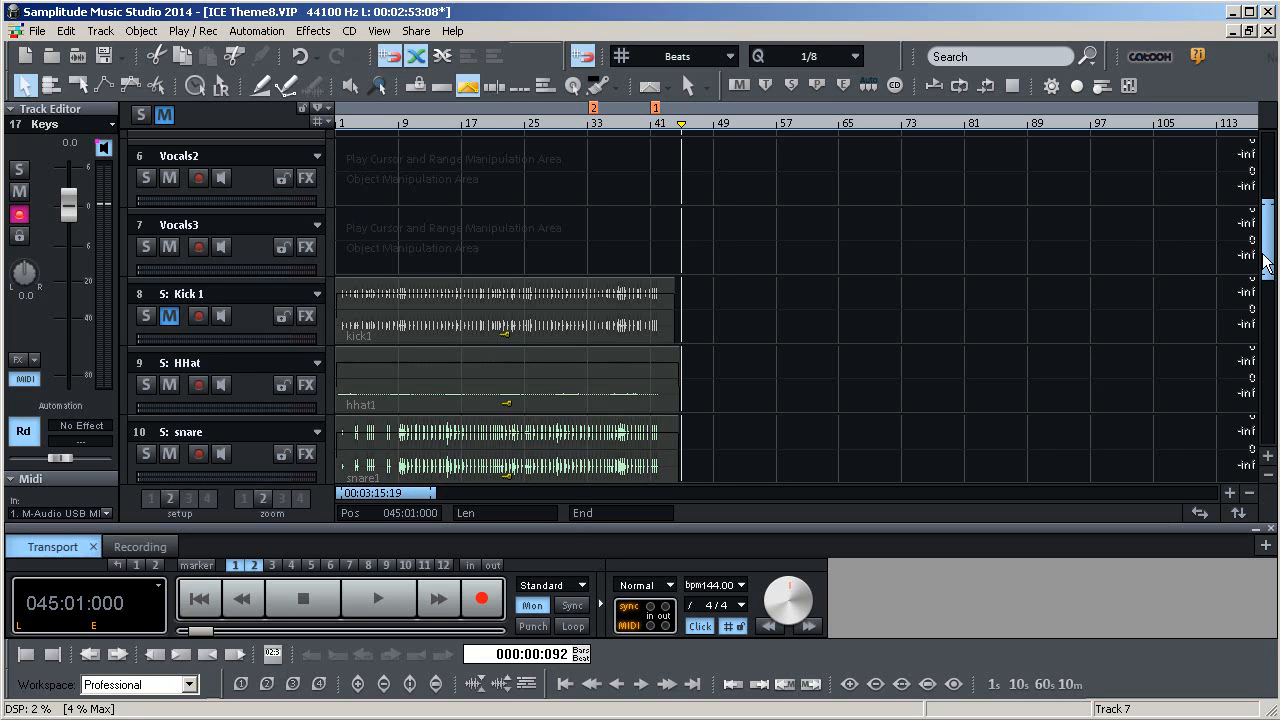
# Compare the bass and guitar tracks with the drums, and place the play cursor at 043:04:000, where the kick2 waveform begins
pyautogui.moveTo(1268, 258); pyautogui.dragTo(1268, 150)
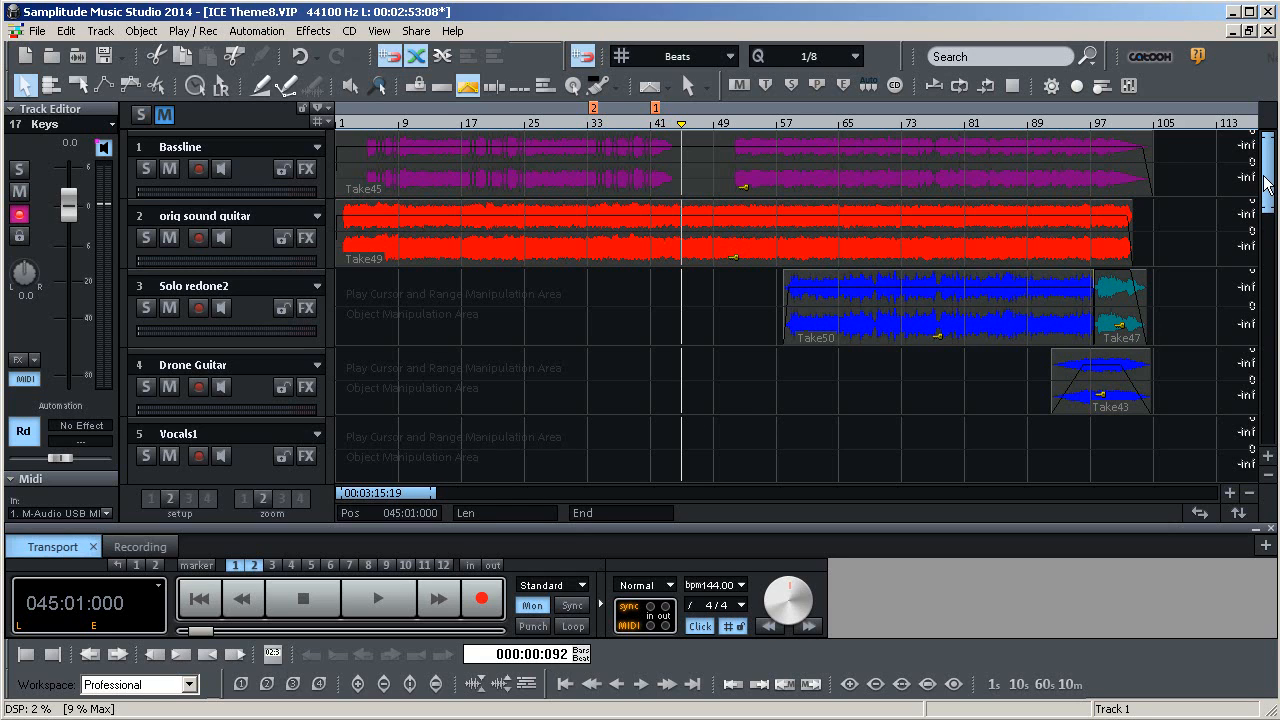
pyautogui.moveTo(1268, 183); pyautogui.dragTo(1273, 233)
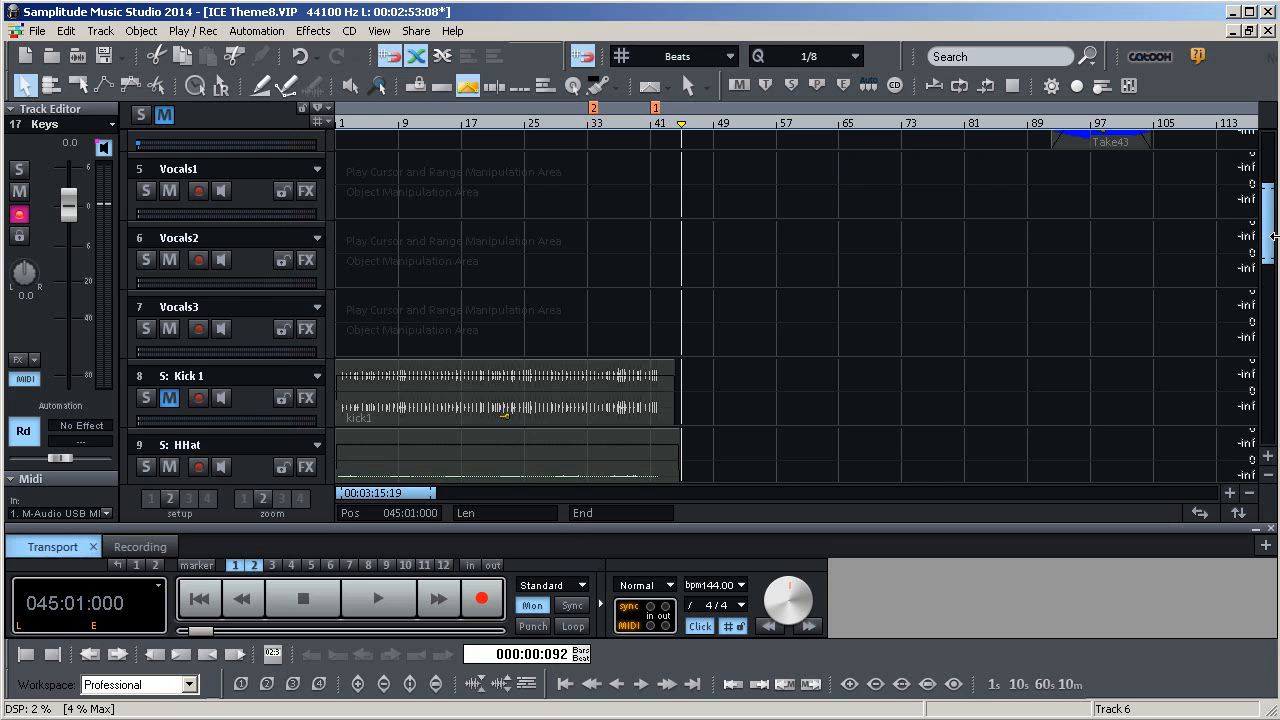
pyautogui.scroll(5, 1270, 240)
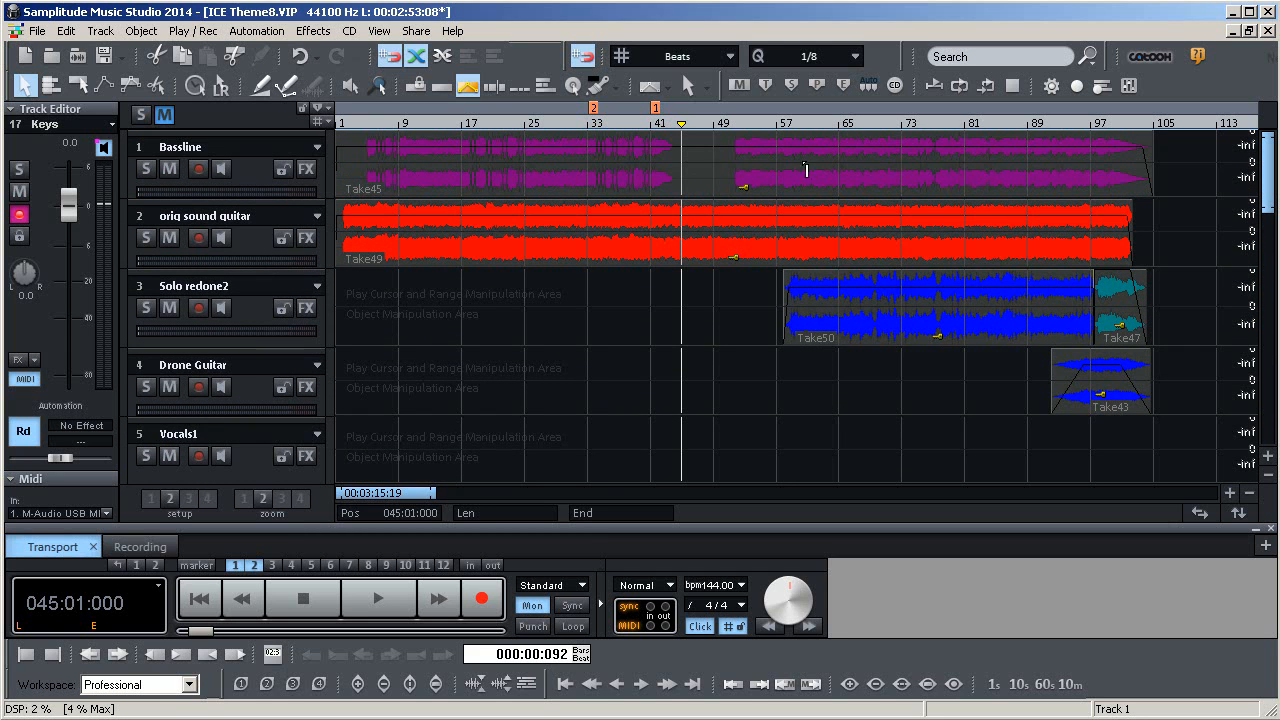
pyautogui.moveTo(1272, 177); pyautogui.dragTo(1276, 325)
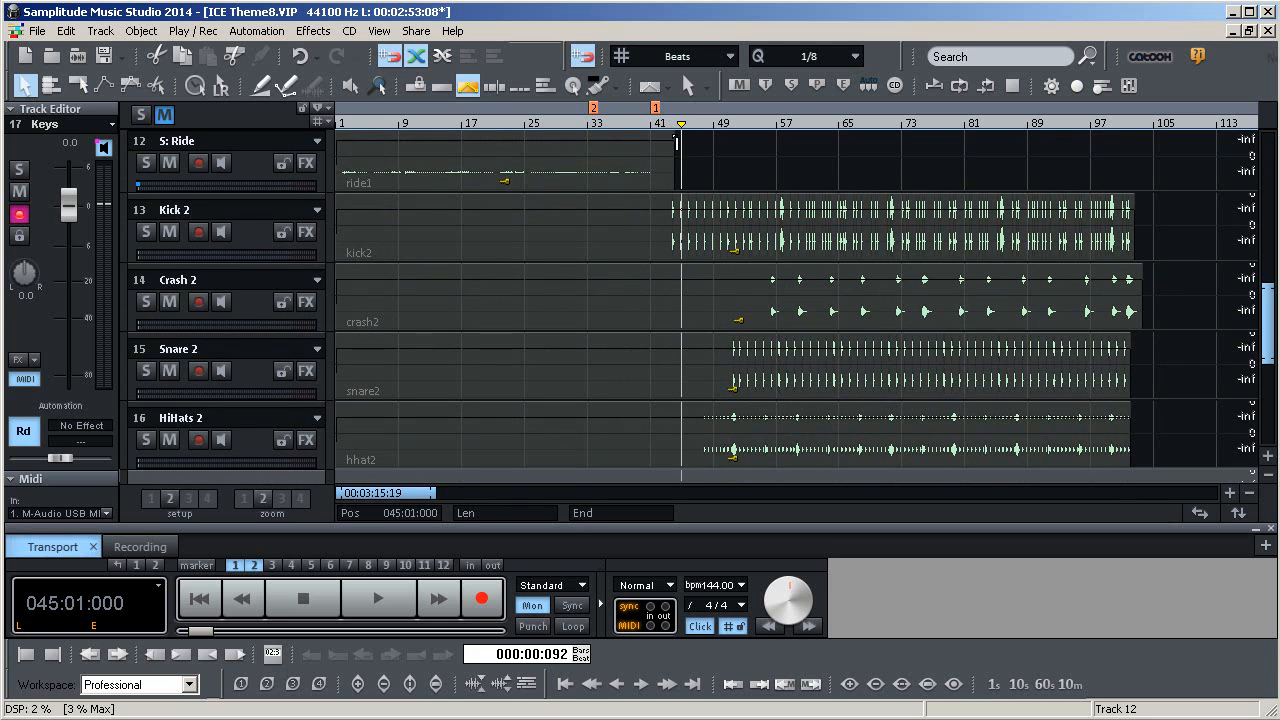
pyautogui.click(672, 128)
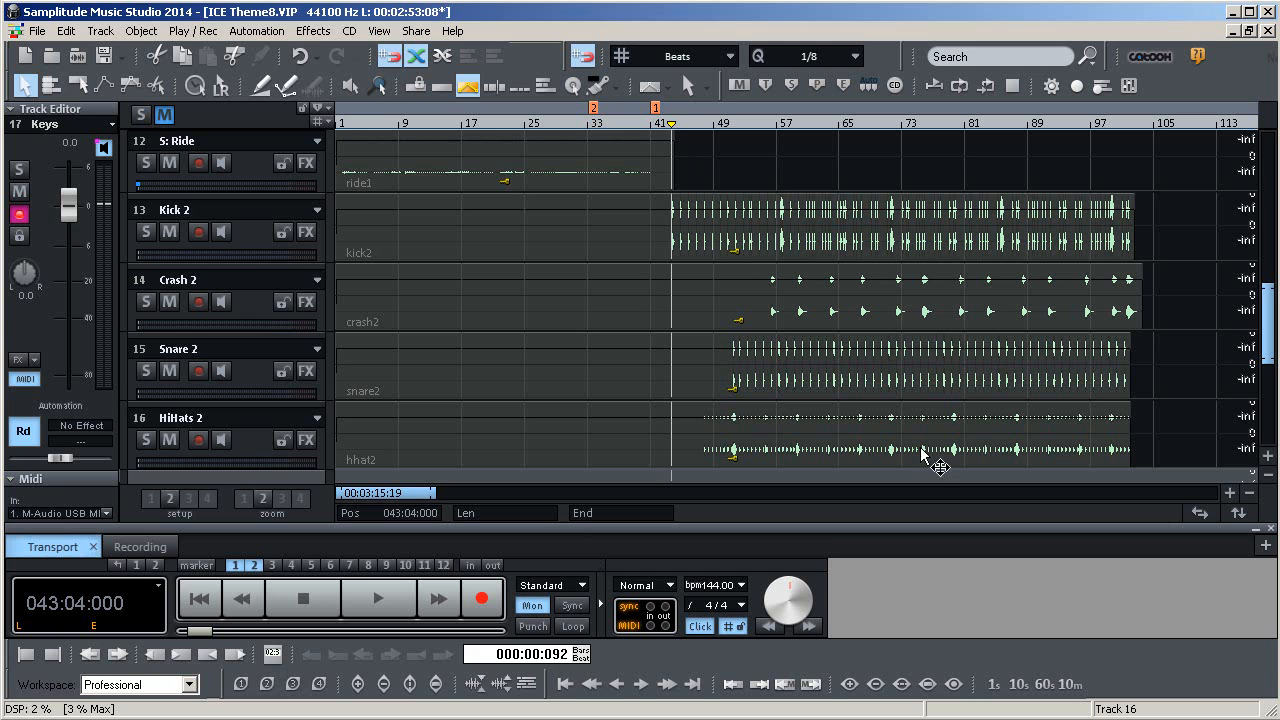
# Examine the track list from Keys up to Bassline, and compare the first and second drum sets around the play cursor
pyautogui.moveTo(1268, 320)
pyautogui.mouseDown()
pyautogui.moveTo(1270, 380)
pyautogui.moveTo(1272, 165)
pyautogui.moveTo(1270, 344)
pyautogui.mouseUp()
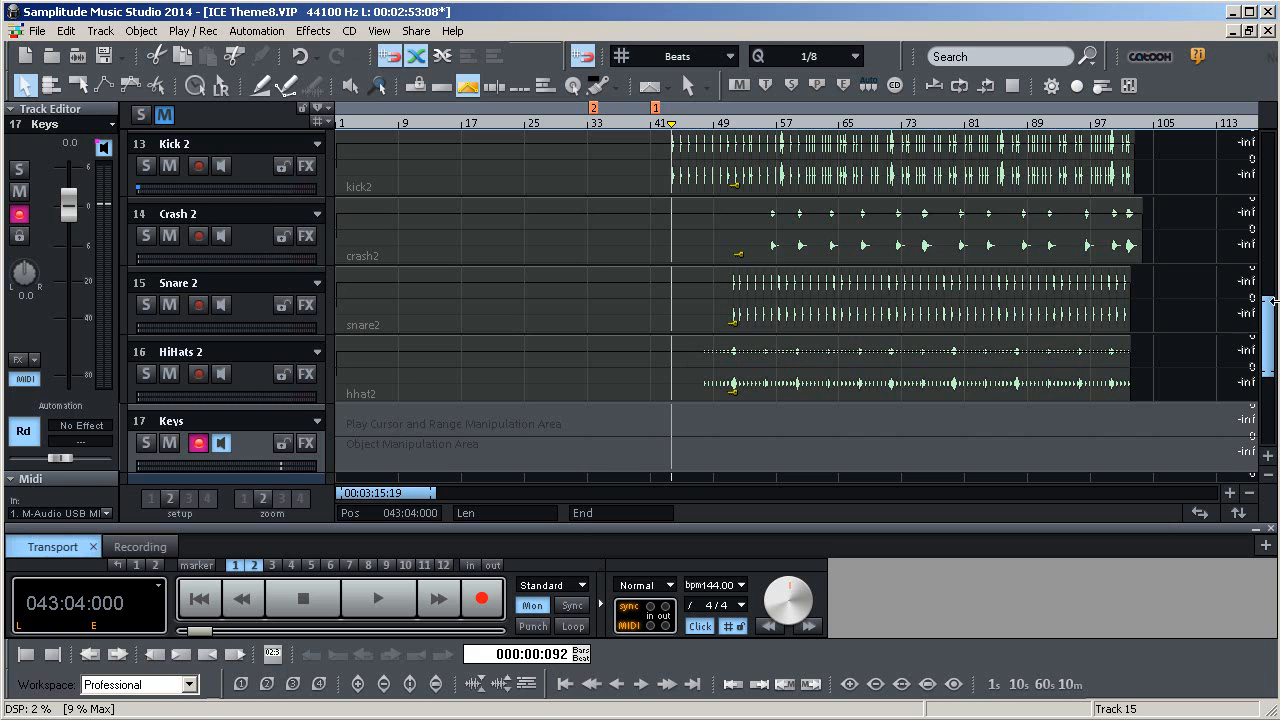
pyautogui.moveTo(1270, 348); pyautogui.dragTo(1272, 176)
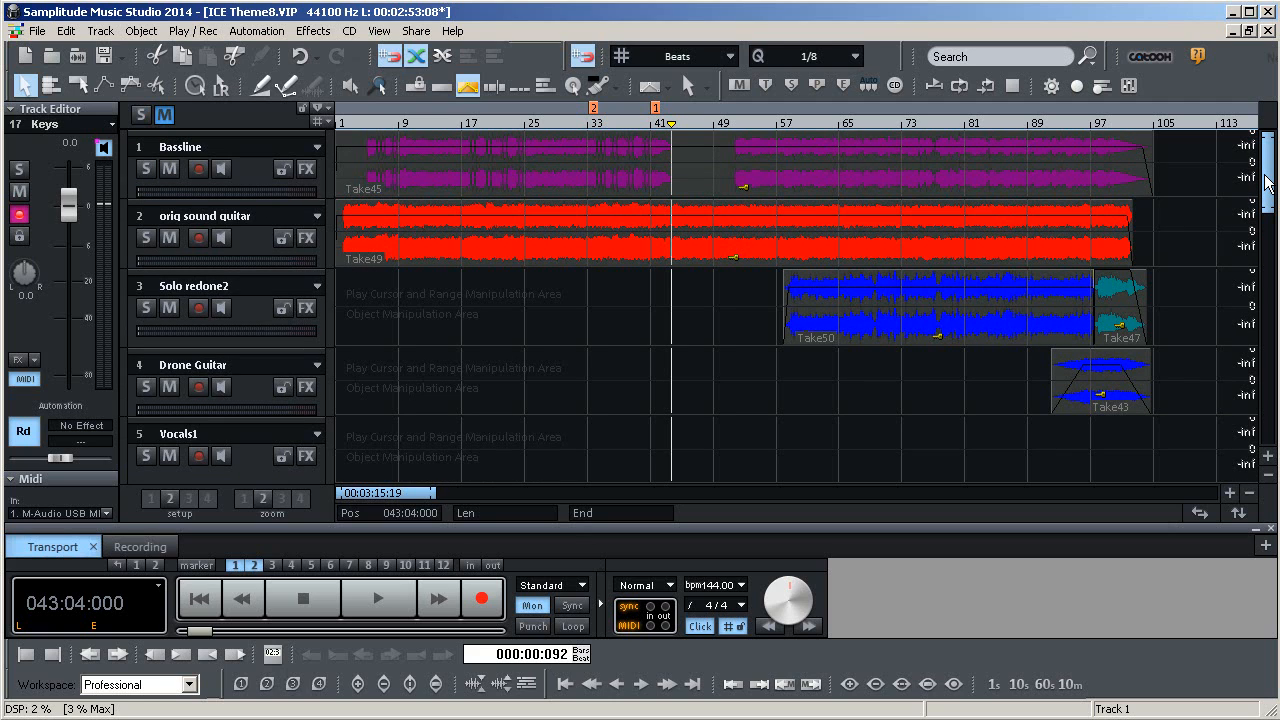
pyautogui.moveTo(1270, 180); pyautogui.dragTo(1263, 268)
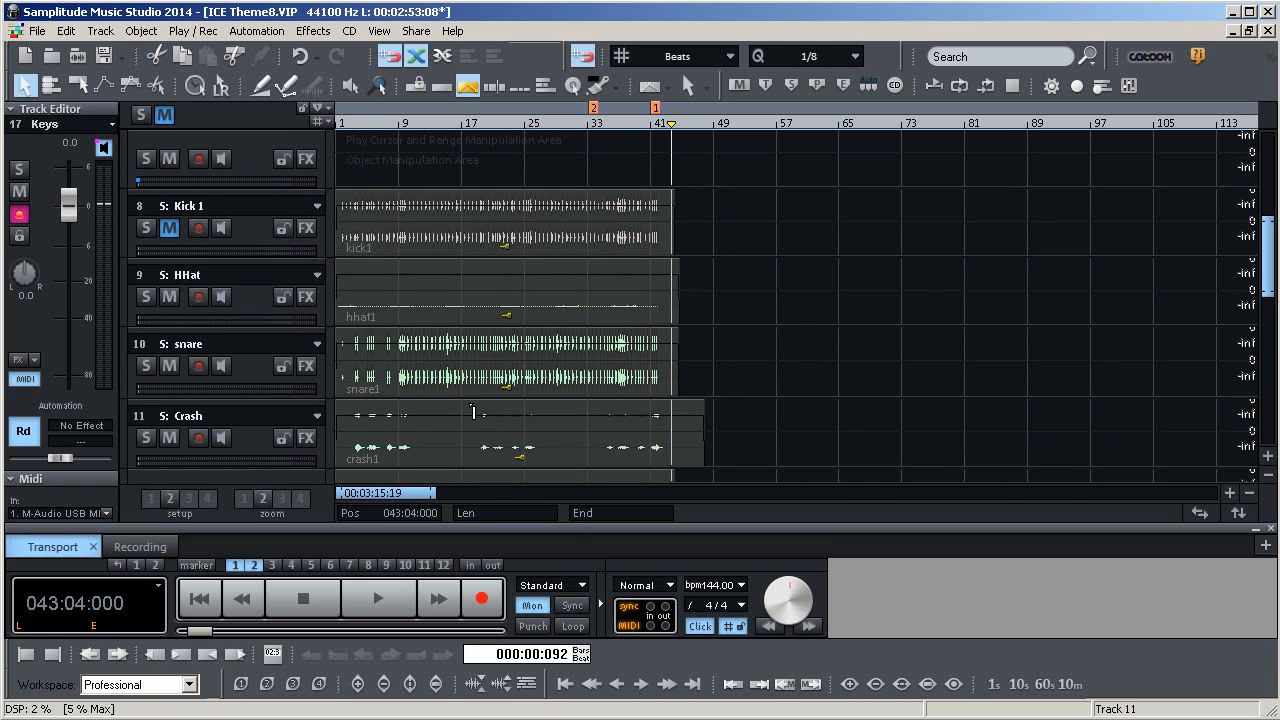
pyautogui.moveTo(1272, 255); pyautogui.dragTo(1274, 316)
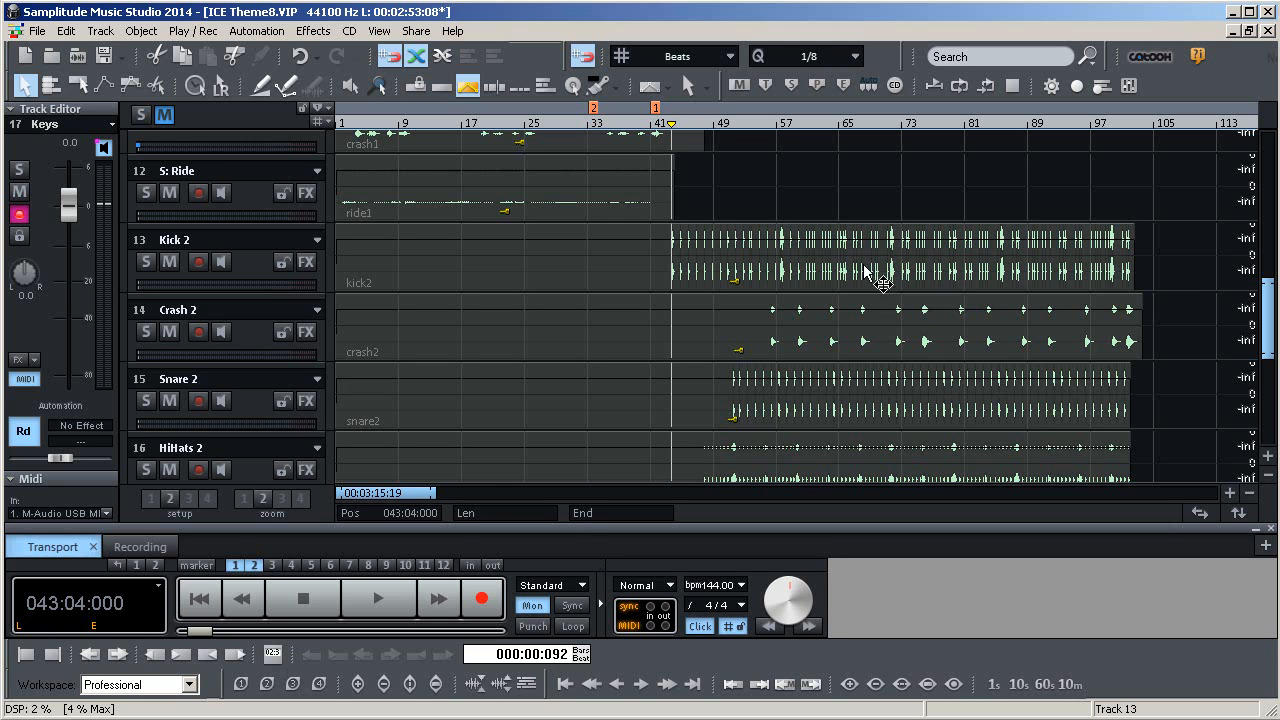
pyautogui.moveTo(1272, 305); pyautogui.dragTo(1209, 285)
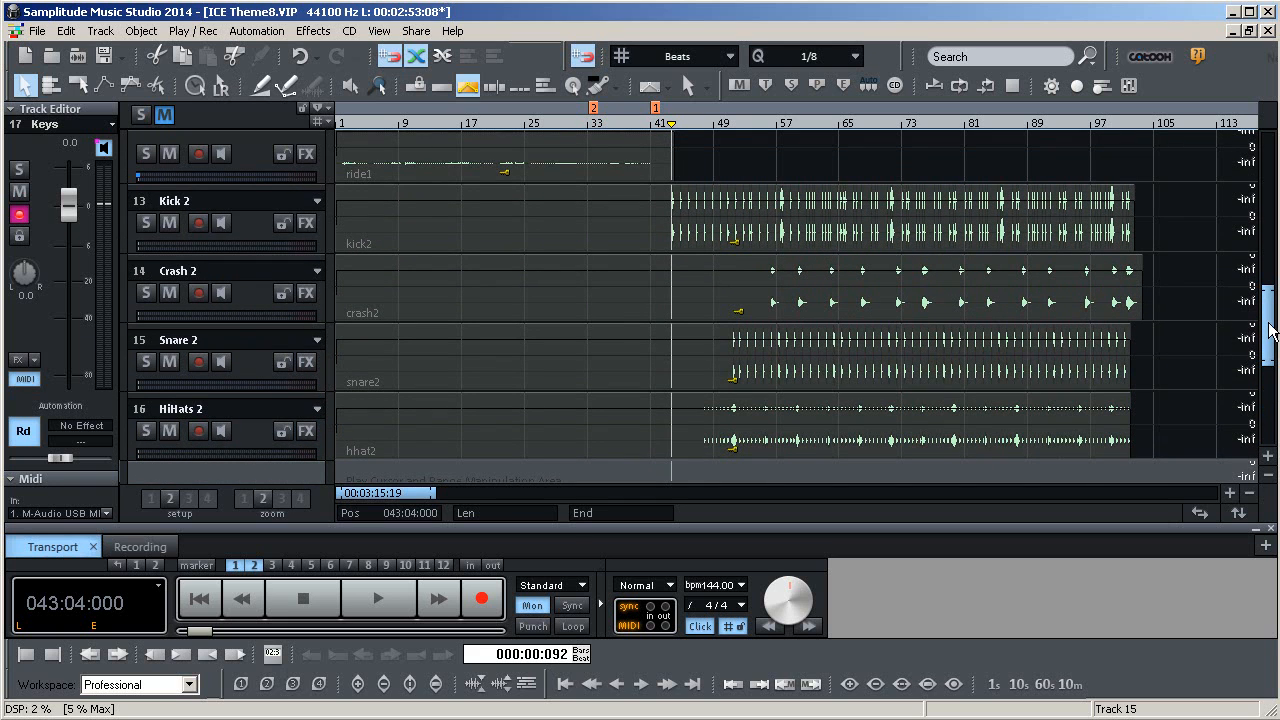
pyautogui.moveTo(1272, 330); pyautogui.dragTo(1200, 243)
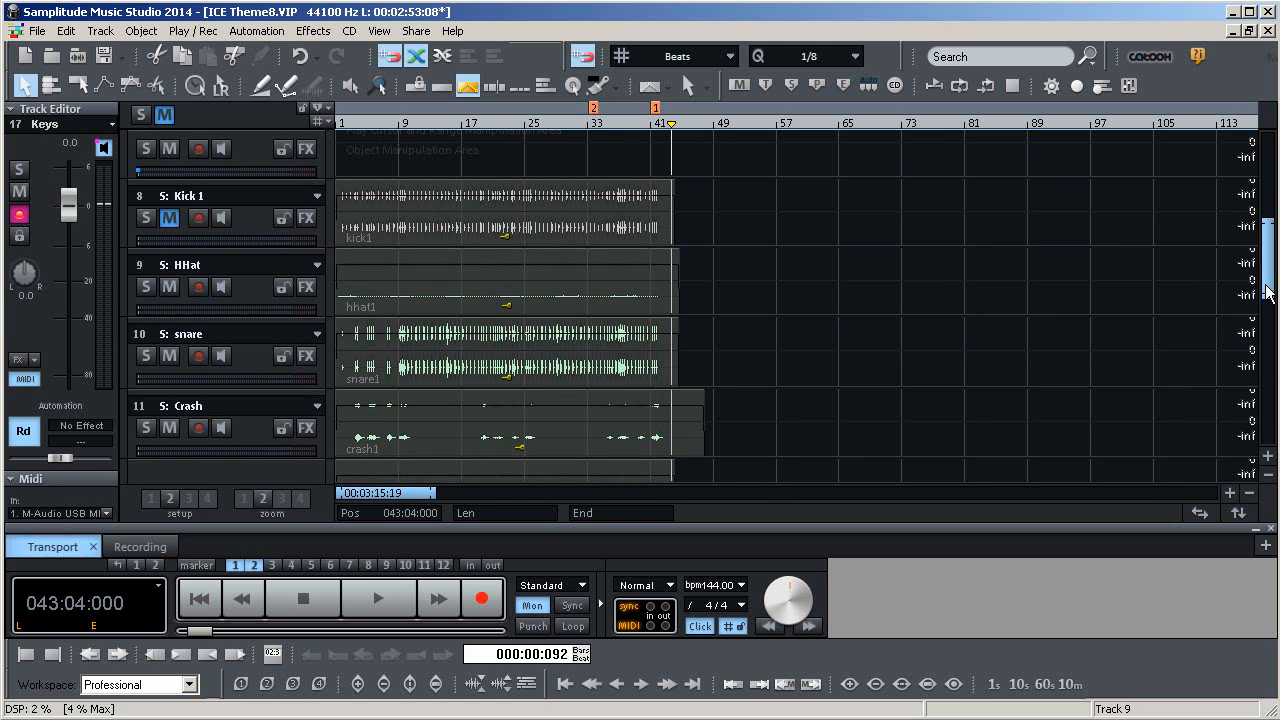
# Examine where the Kick 2, Crash 2, Snare 2 and HiHats 2 parts begin, and look back at the first-set drum tracks
pyautogui.moveTo(1272, 270); pyautogui.dragTo(1267, 350)
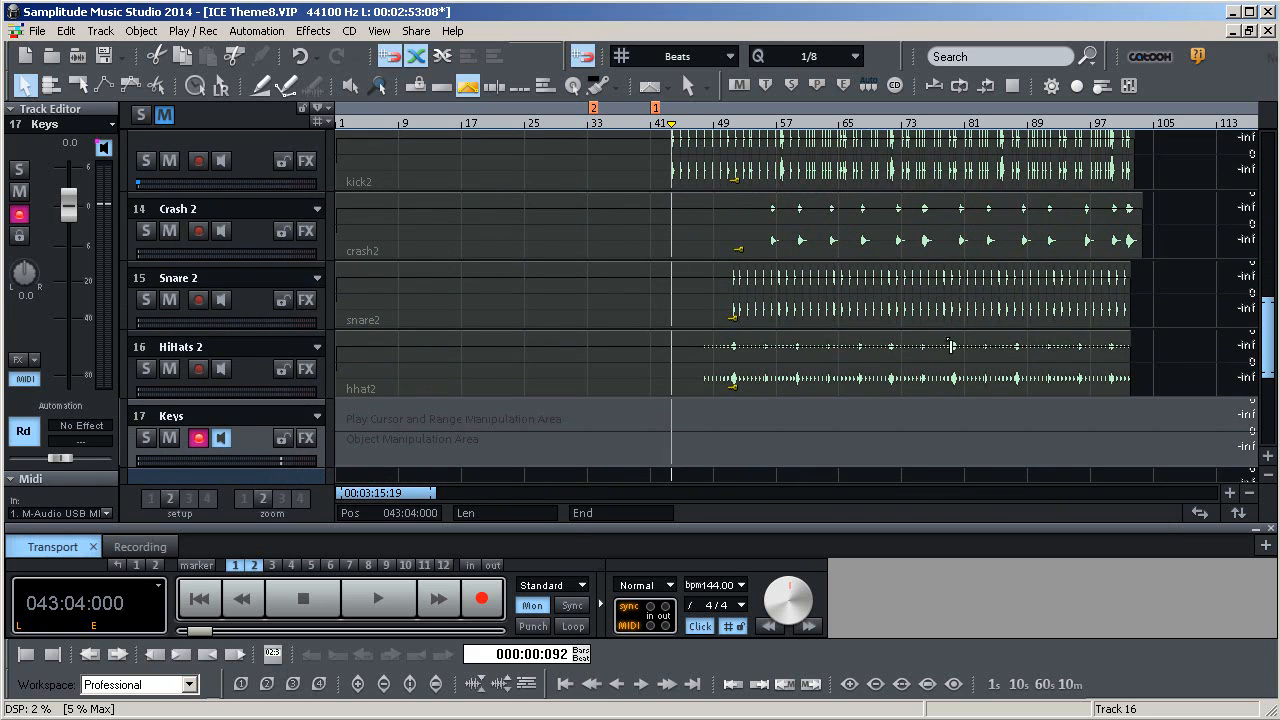
pyautogui.moveTo(1272, 340)
pyautogui.mouseDown()
pyautogui.moveTo(1270, 290)
pyautogui.moveTo(1272, 315)
pyautogui.mouseUp()
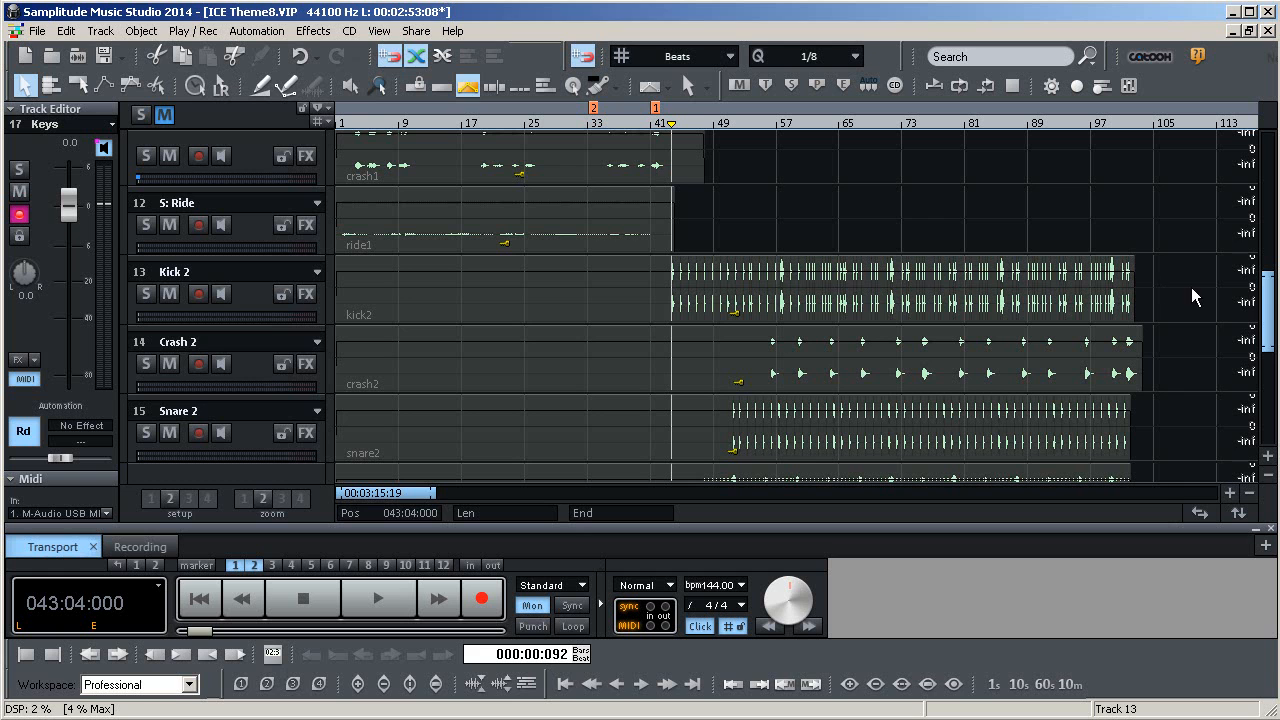
pyautogui.moveTo(1272, 310)
pyautogui.mouseDown()
pyautogui.moveTo(1272, 345)
pyautogui.moveTo(1270, 220)
pyautogui.moveTo(1270, 350)
pyautogui.moveTo(1270, 245)
pyautogui.moveTo(1270, 295)
pyautogui.mouseUp()
pyautogui.scroll(-2, 938, 262)
pyautogui.scroll(2, 938, 262)
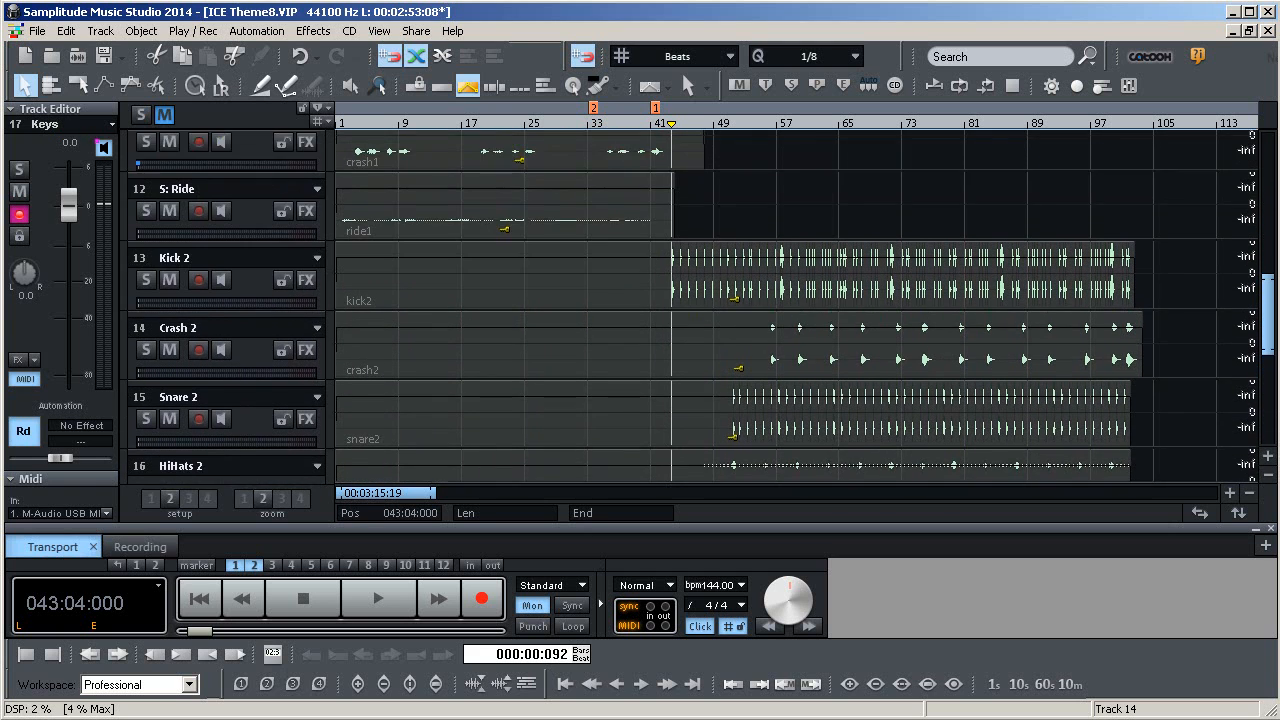
pyautogui.scroll(-2, 938, 262)
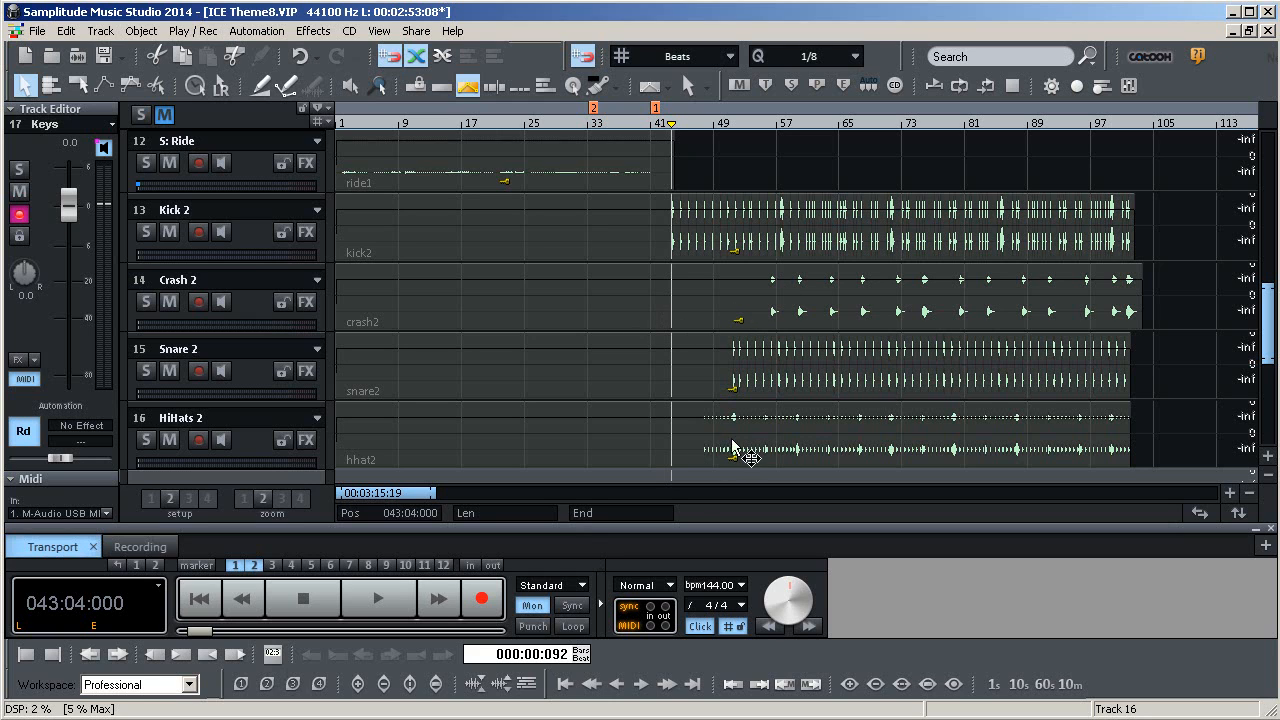
pyautogui.moveTo(1271, 347)
pyautogui.mouseDown()
pyautogui.moveTo(1271, 380)
pyautogui.moveTo(1271, 365)
pyautogui.mouseUp()
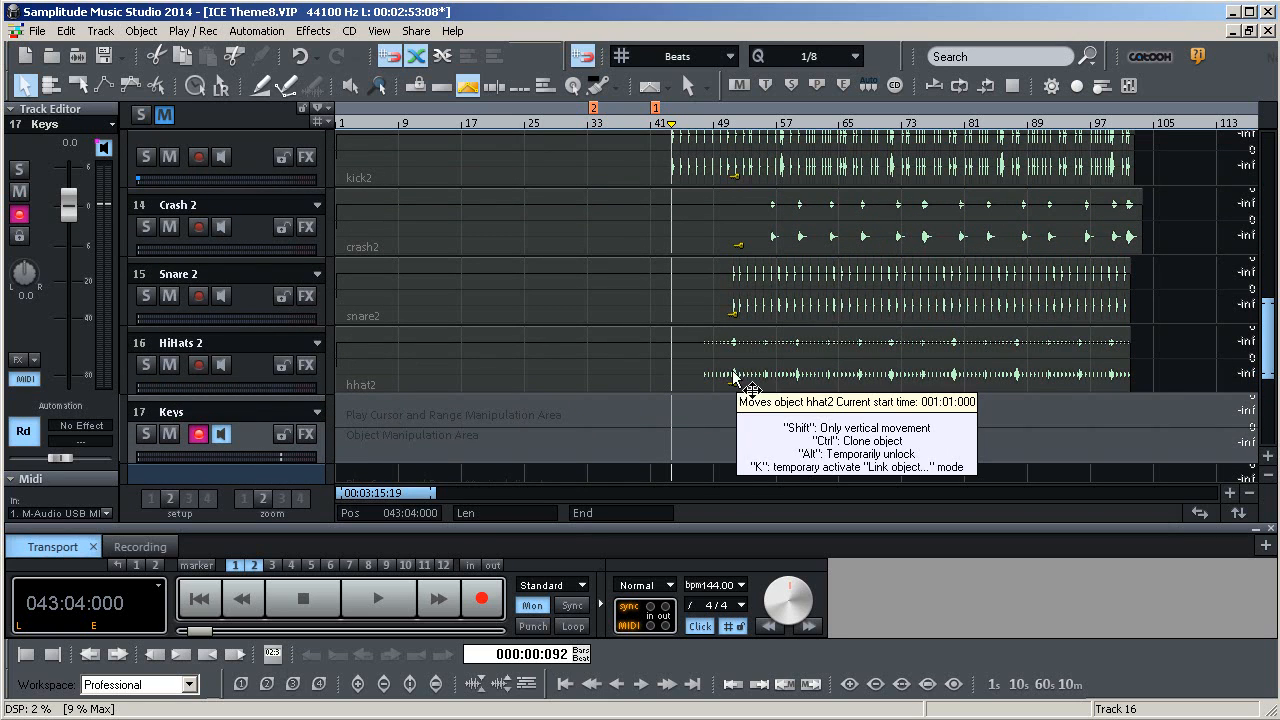
pyautogui.moveTo(1273, 355)
pyautogui.mouseDown()
pyautogui.moveTo(1274, 271)
pyautogui.moveTo(1272, 380)
pyautogui.moveTo(1272, 356)
pyautogui.mouseUp()
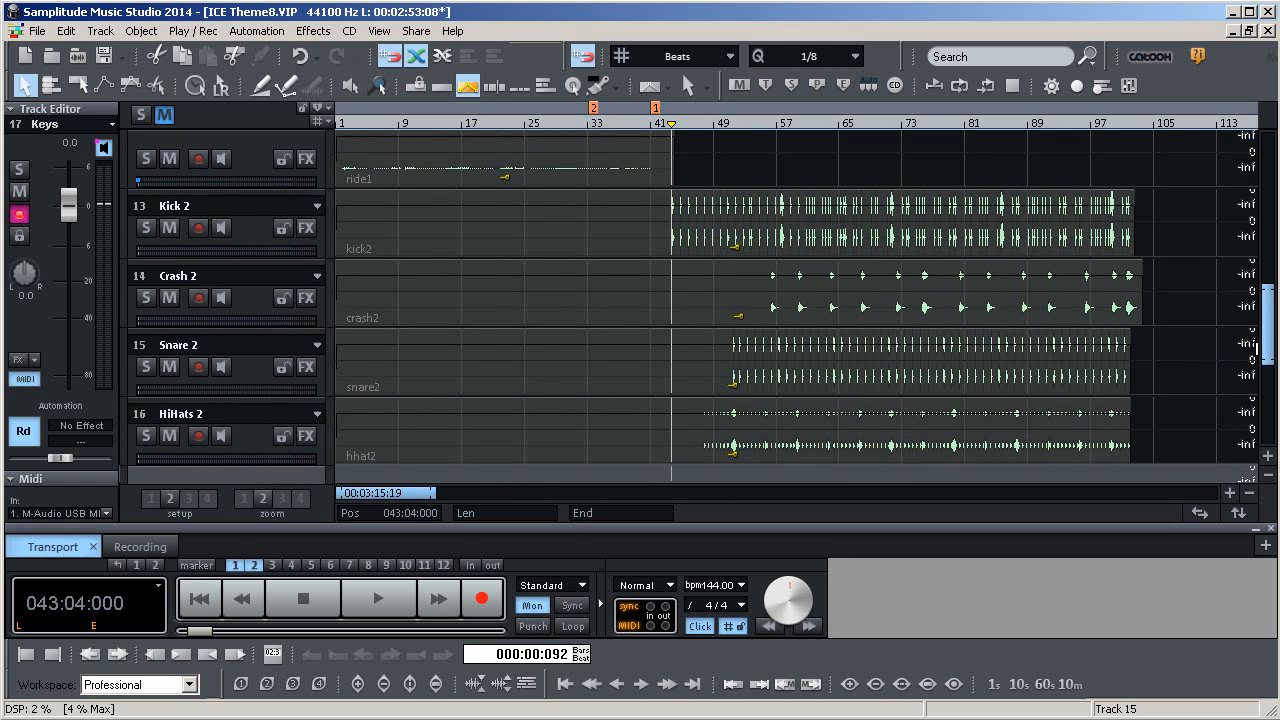
pyautogui.moveTo(1274, 342)
pyautogui.mouseDown()
pyautogui.moveTo(1273, 183)
pyautogui.moveTo(1270, 356)
pyautogui.mouseUp()
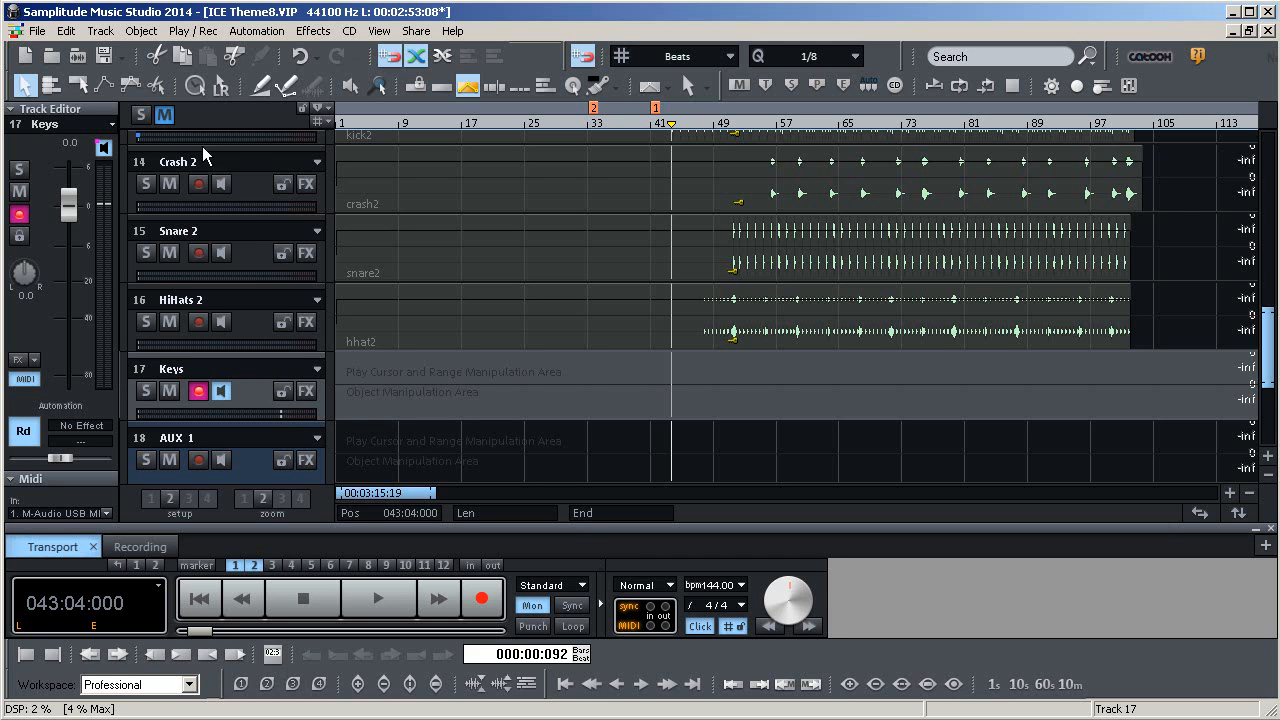
pyautogui.scroll(8, 1276, 360)
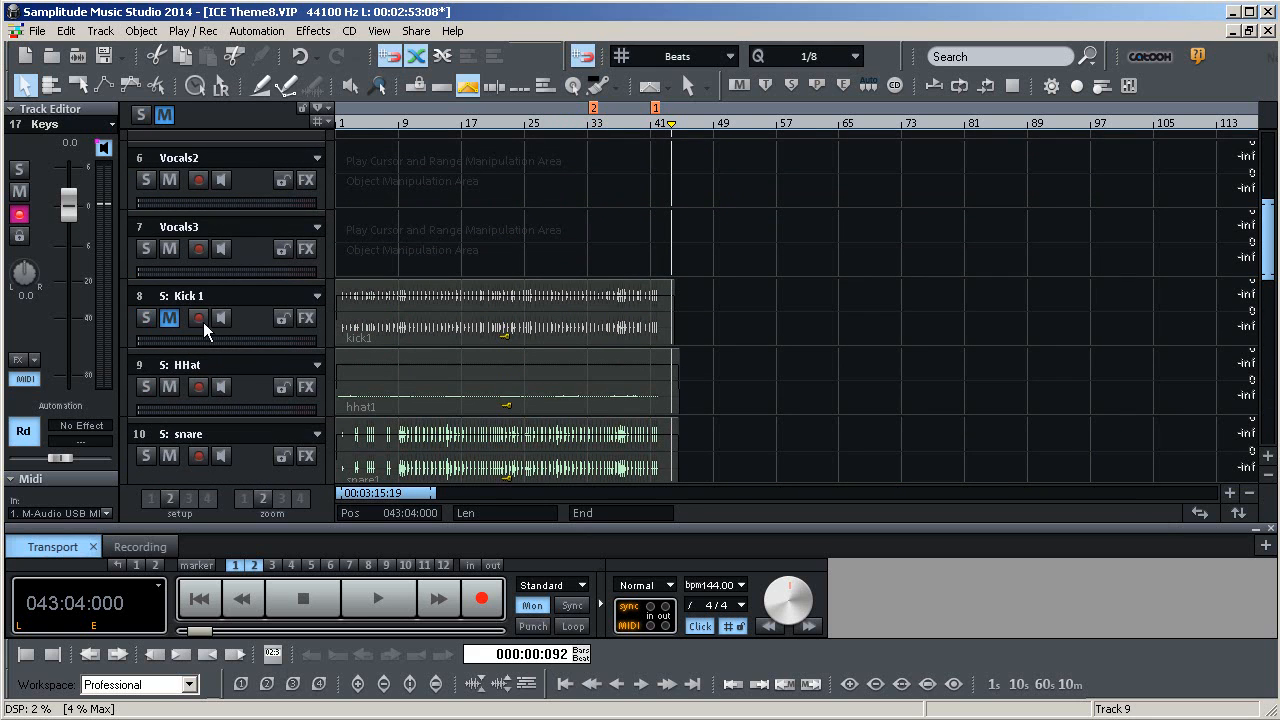
# Load the Acoustic Drum Kit Metal preset from Vital Instruments on the Keys track
pyautogui.moveTo(1272, 250); pyautogui.dragTo(1276, 357)
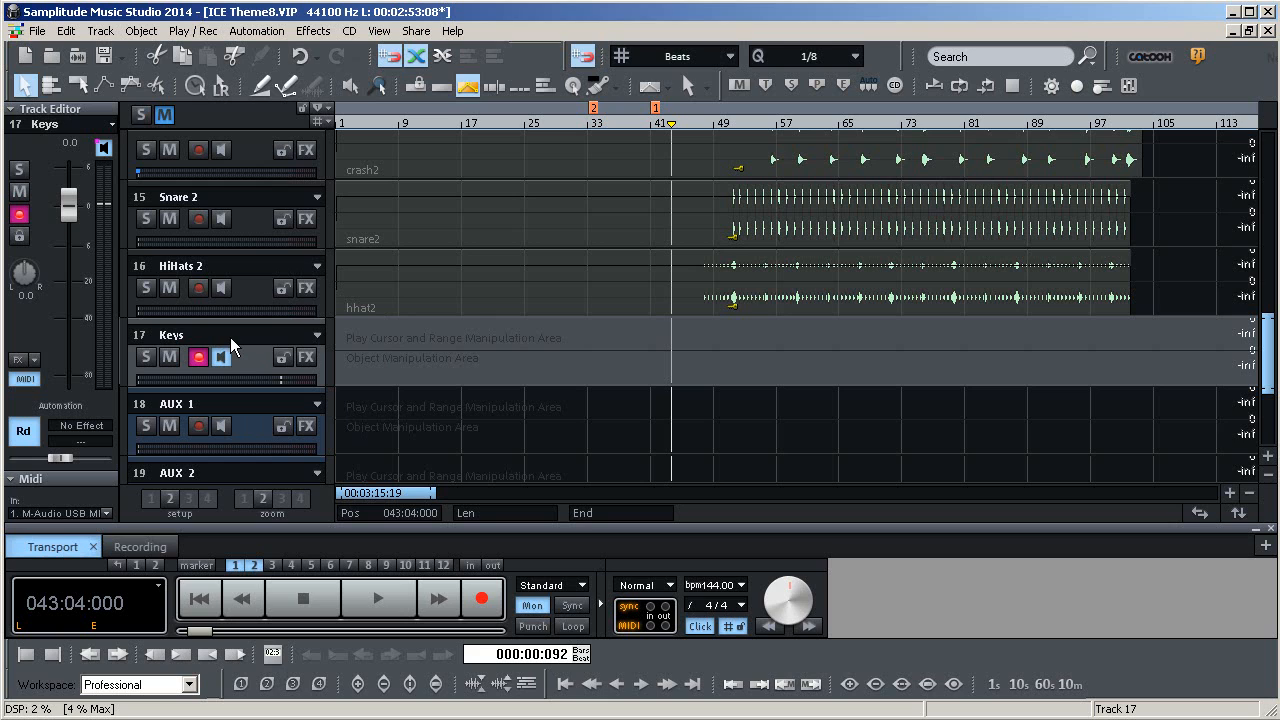
pyautogui.rightClick(315, 334)
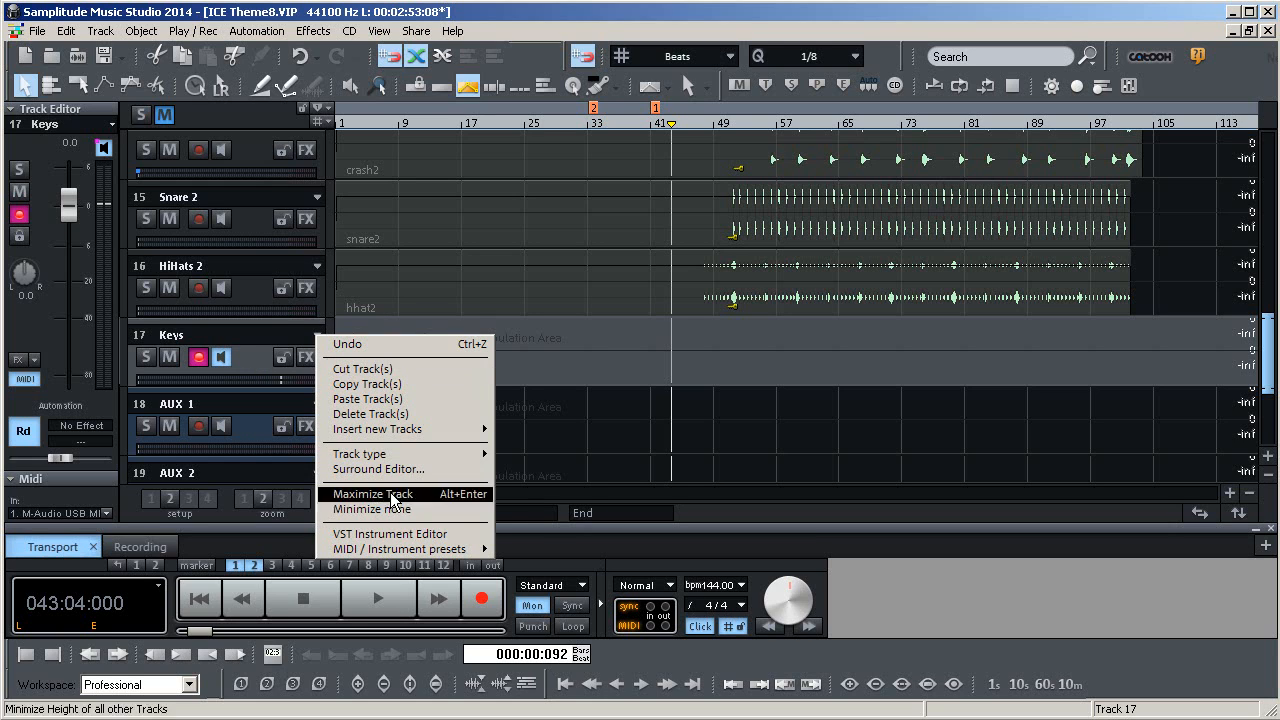
pyautogui.moveTo(403, 553)
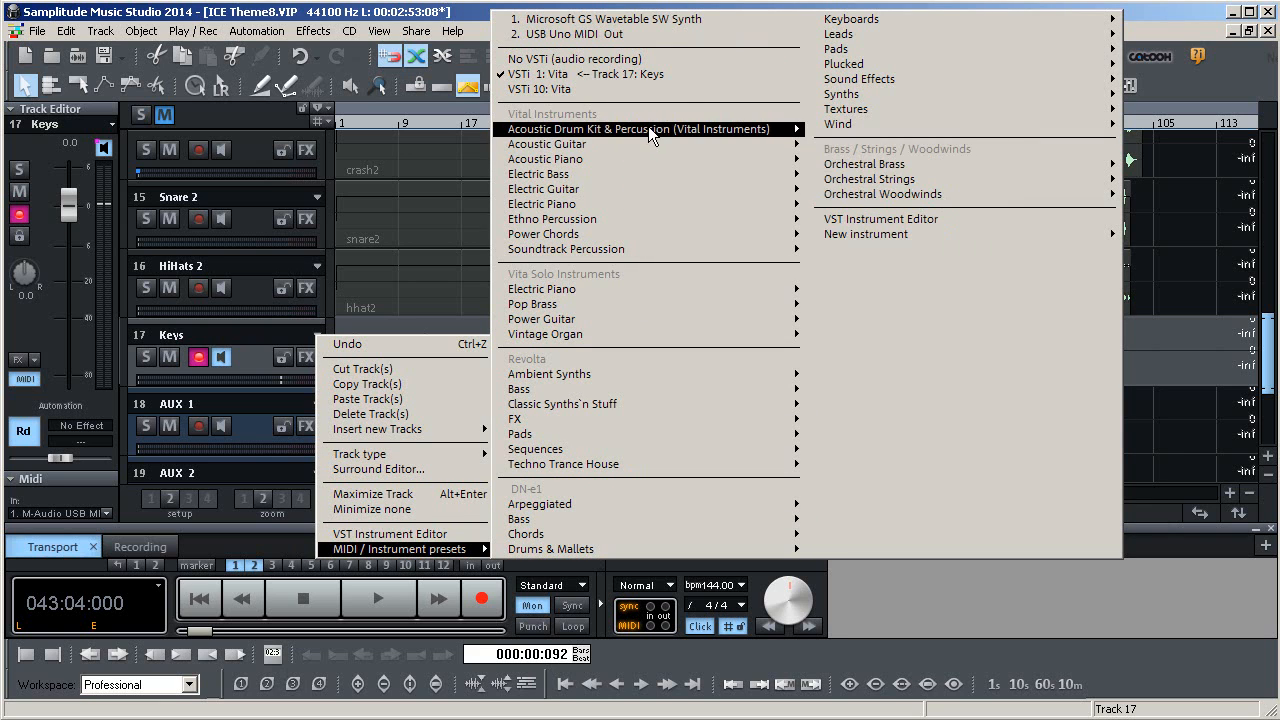
pyautogui.moveTo(648, 129)
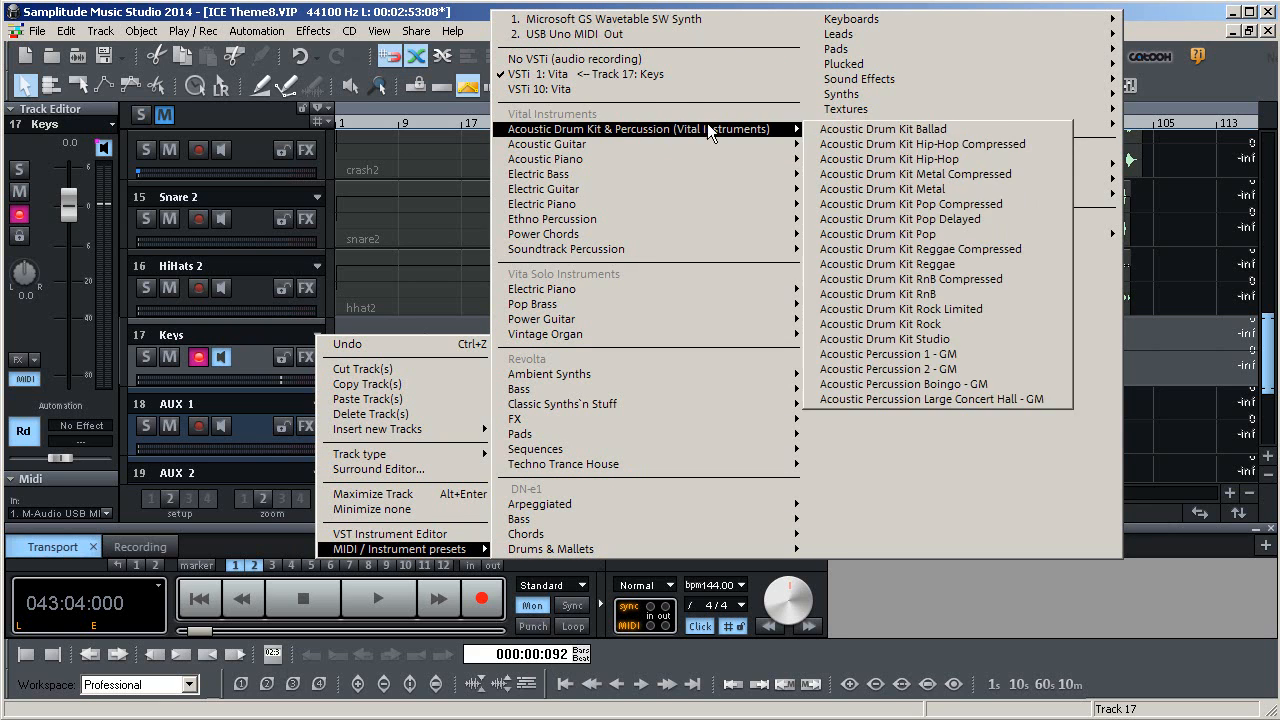
pyautogui.click(873, 191)
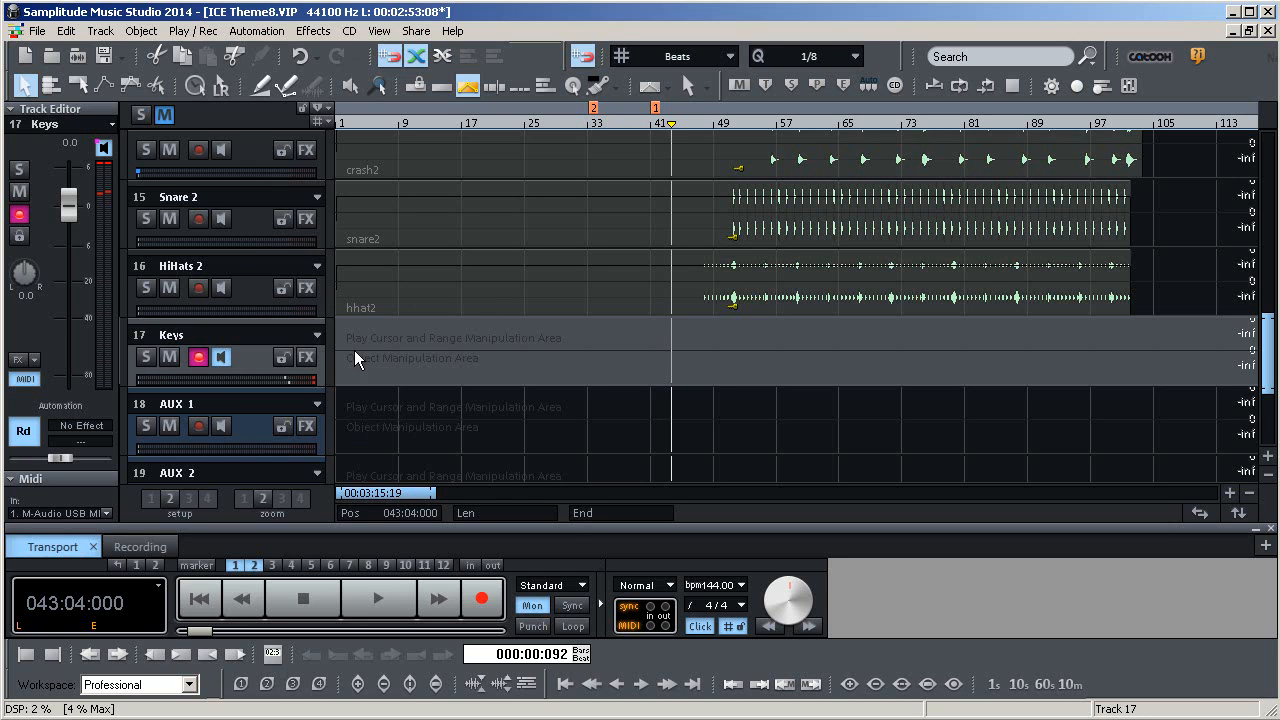
# Return the play cursor to 001:01:000 and check the Keys track's MIDI record and playback devices in its track options
pyautogui.click(199, 600)
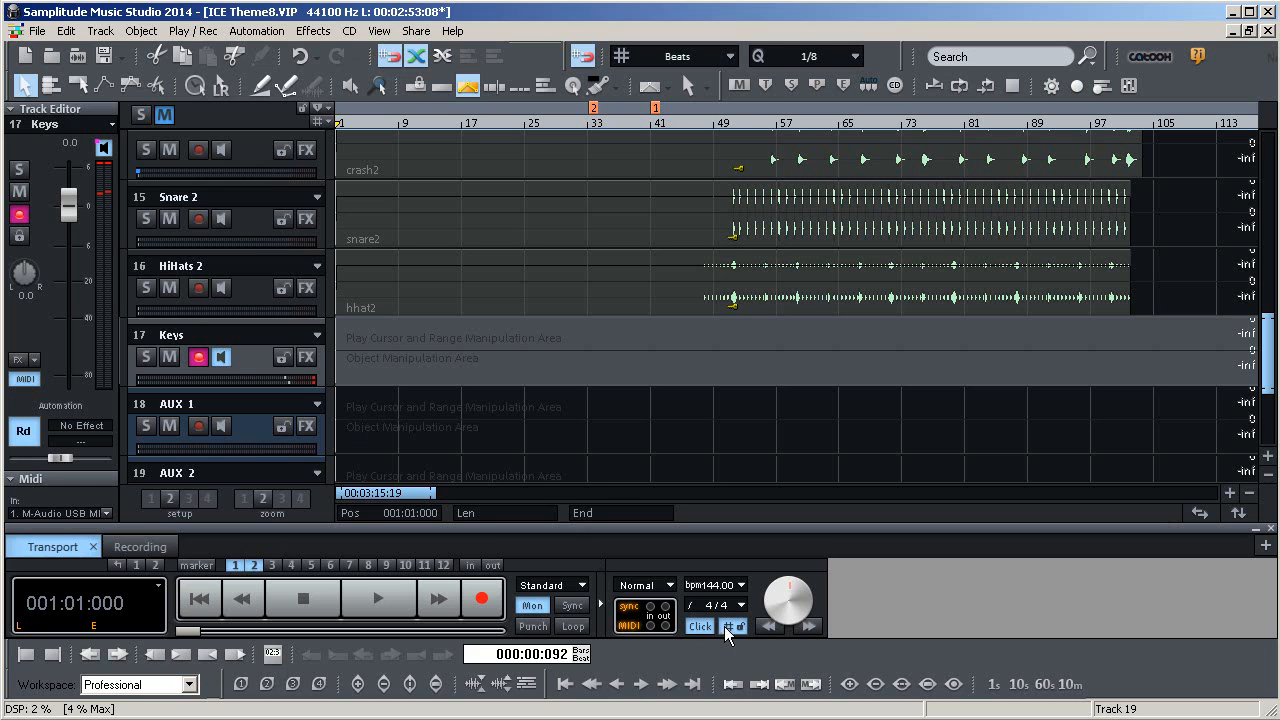
pyautogui.click(316, 336)
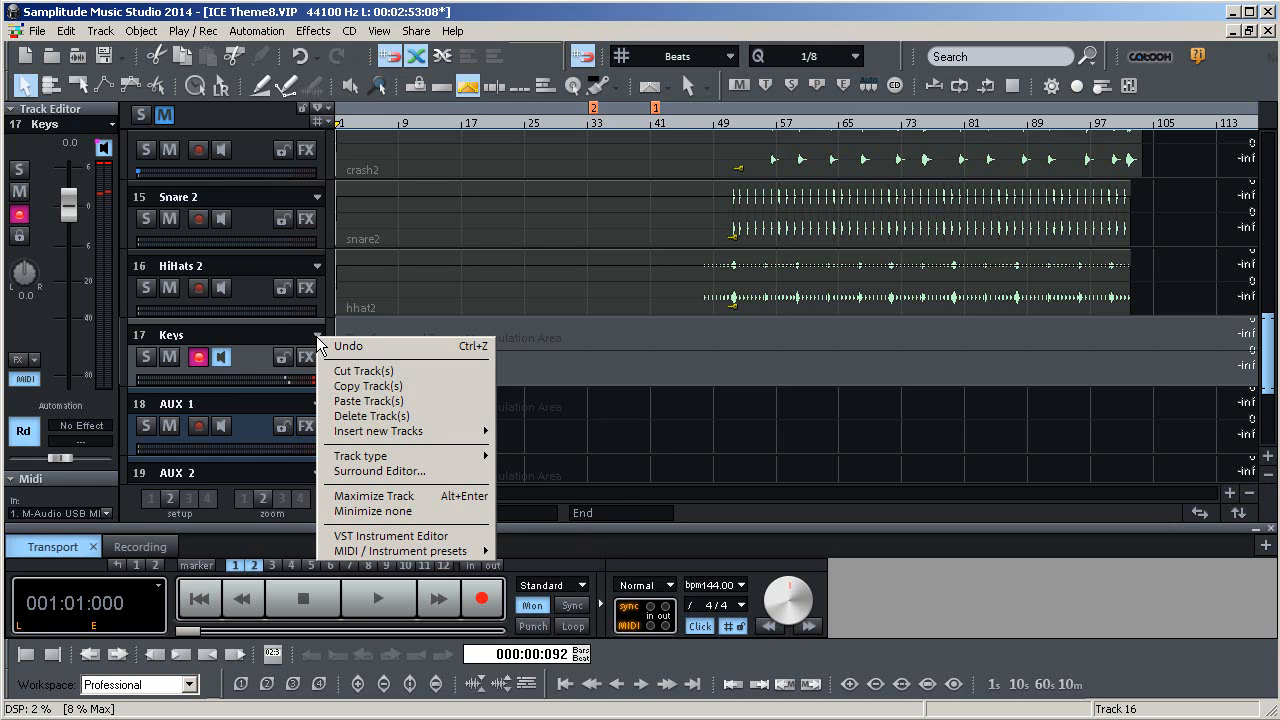
pyautogui.moveTo(464, 458)
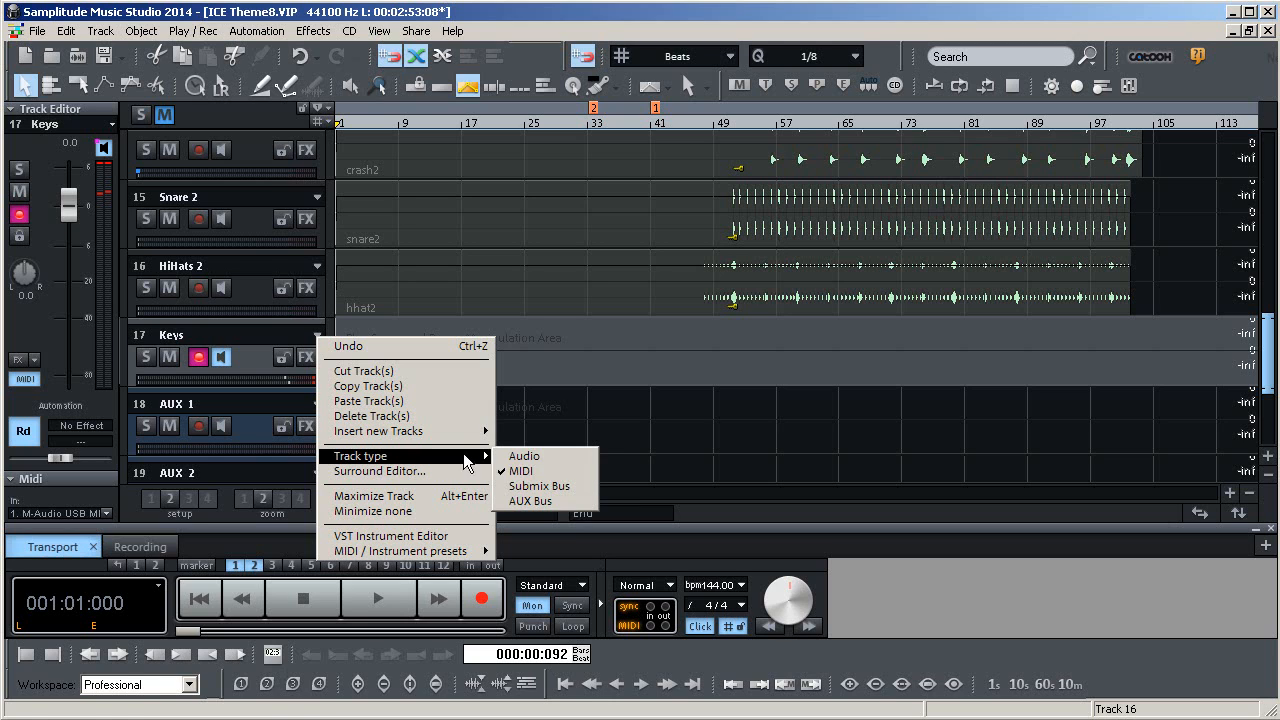
pyautogui.click(86, 121)
pyautogui.click(111, 120)
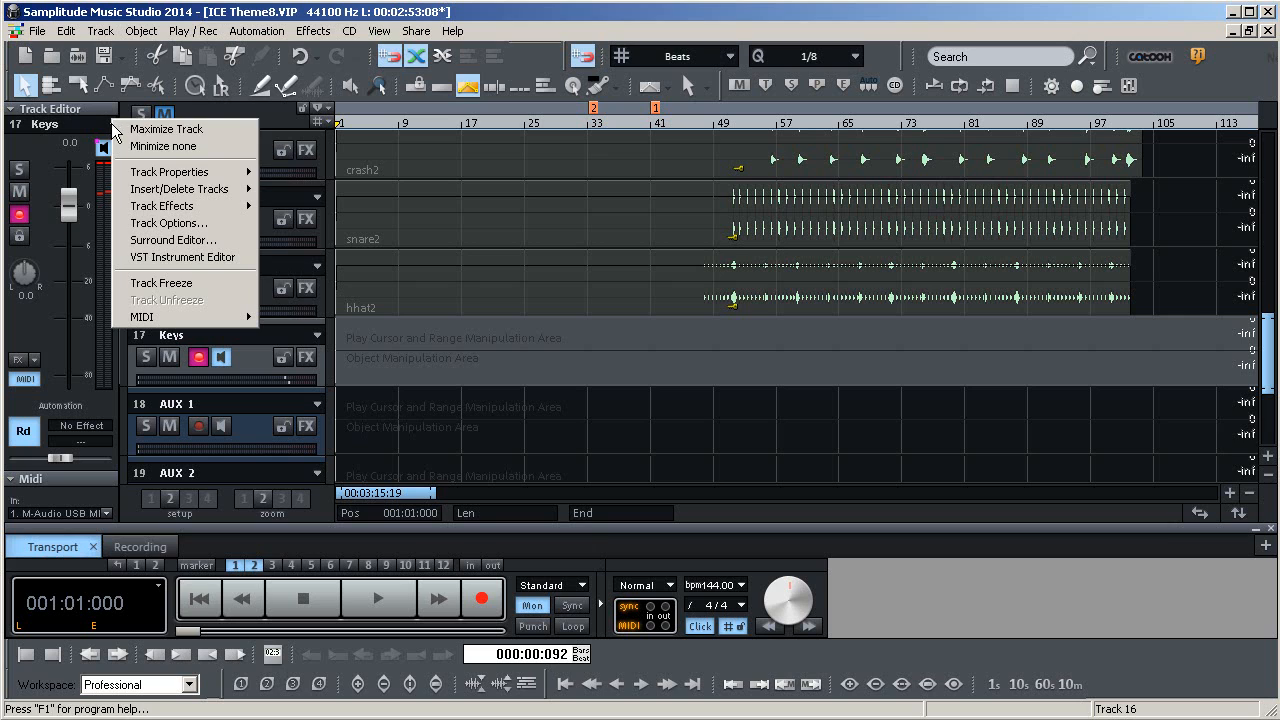
pyautogui.moveTo(147, 194)
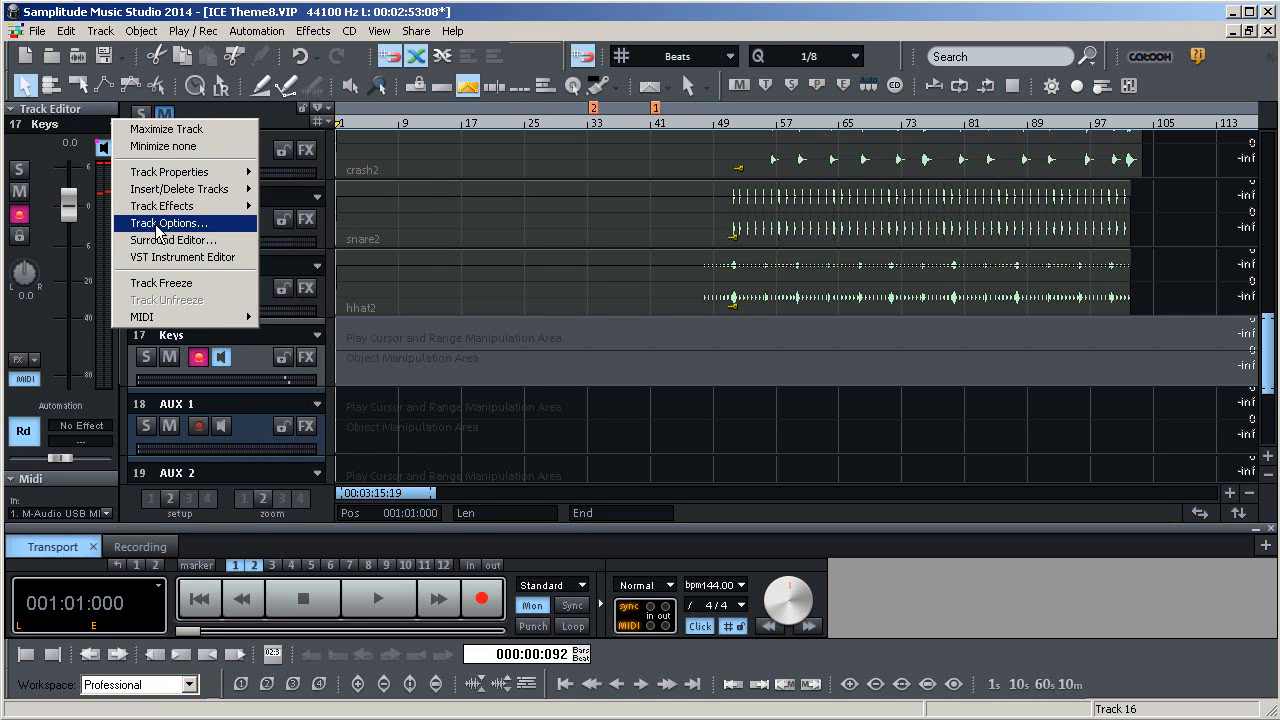
pyautogui.click(157, 226)
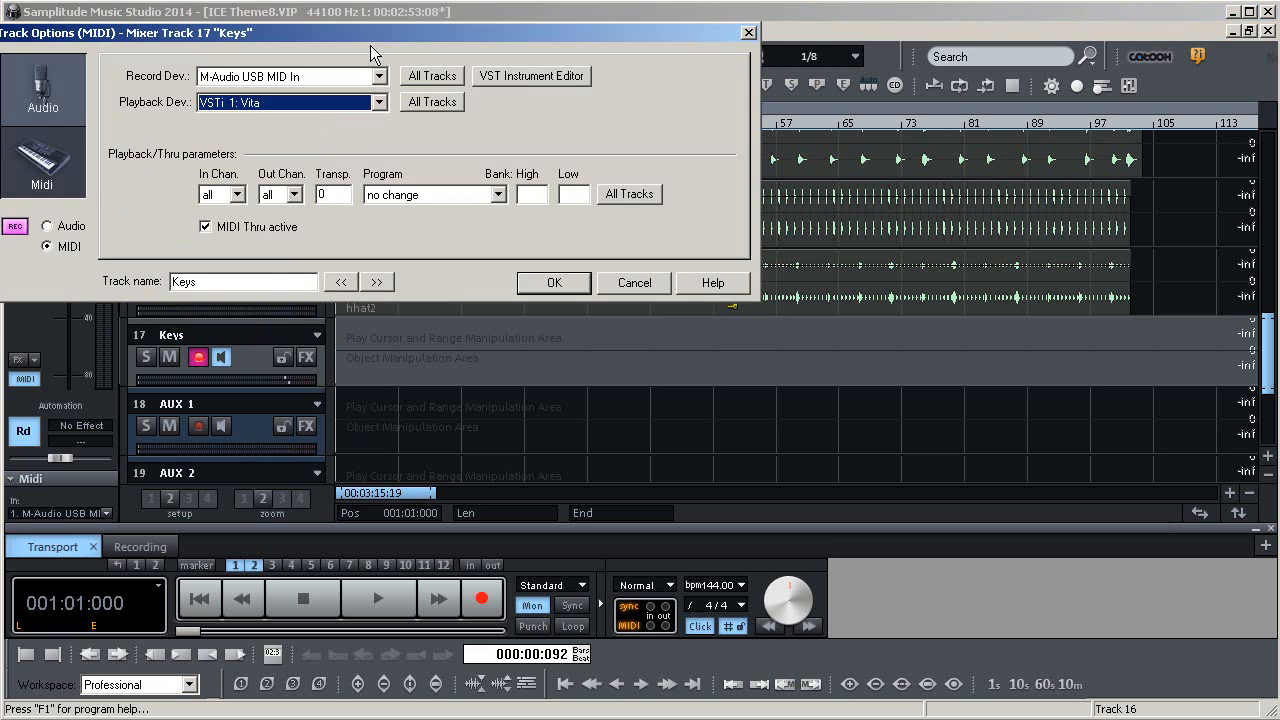
pyautogui.moveTo(423, 52); pyautogui.dragTo(539, 86)
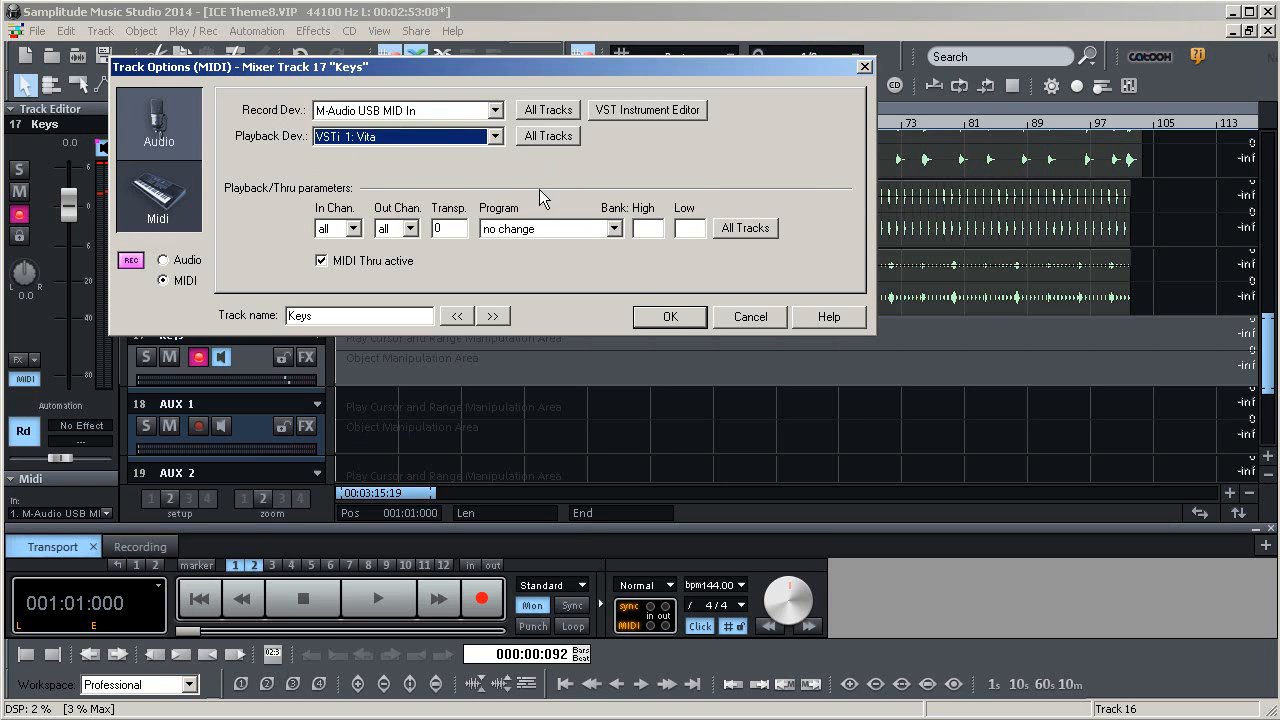
pyautogui.click(866, 68)
# Review the ASIO driver choices and the recording and playback devices in the system audio options
pyautogui.press('y')
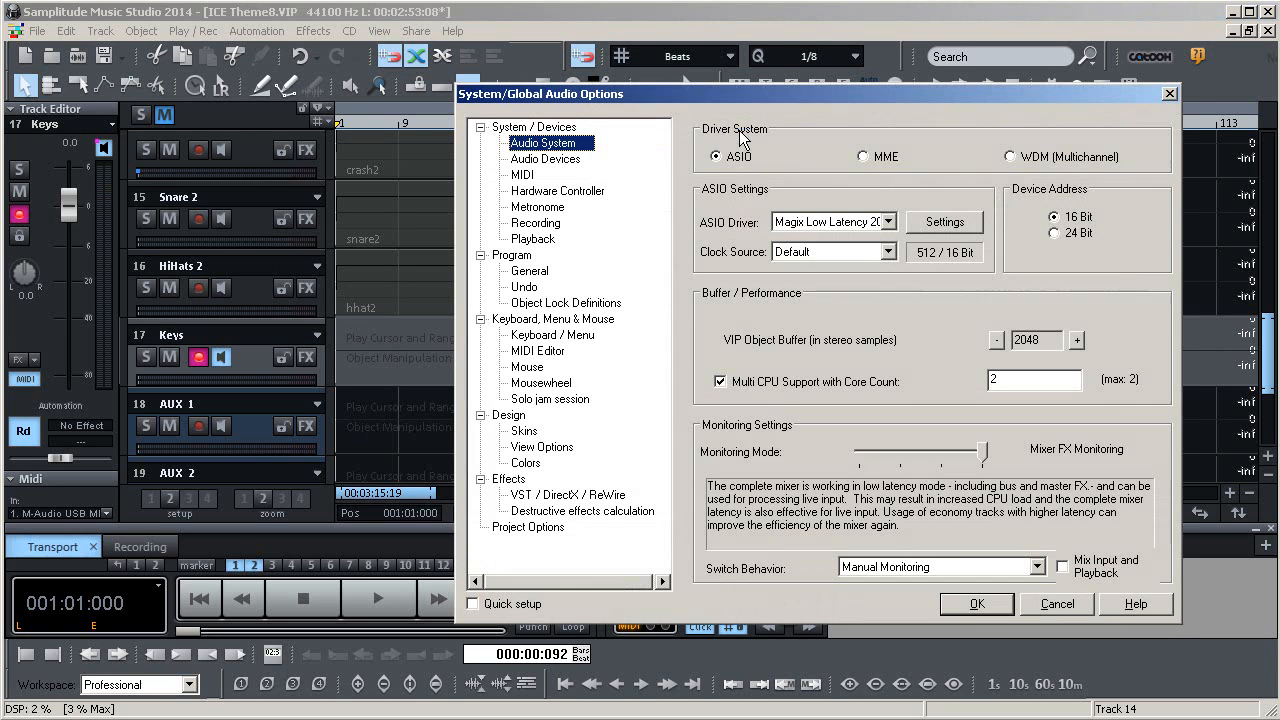
pyautogui.click(888, 222)
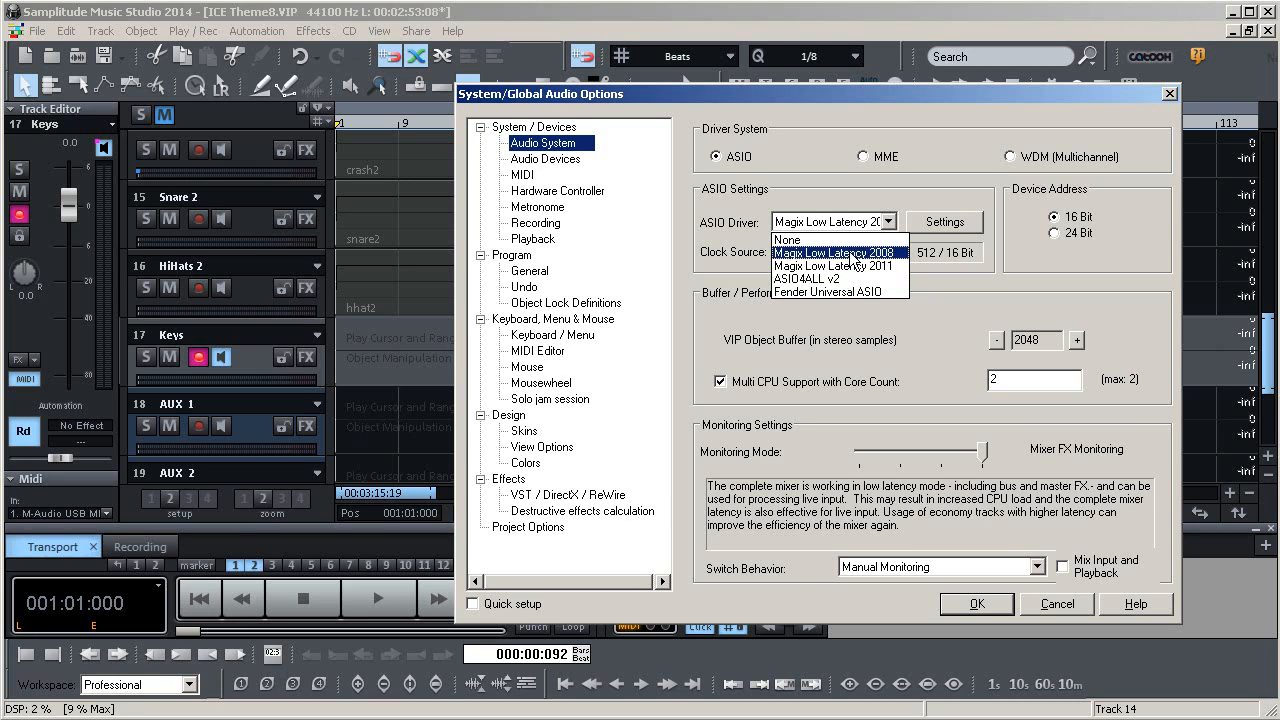
pyautogui.click(940, 188)
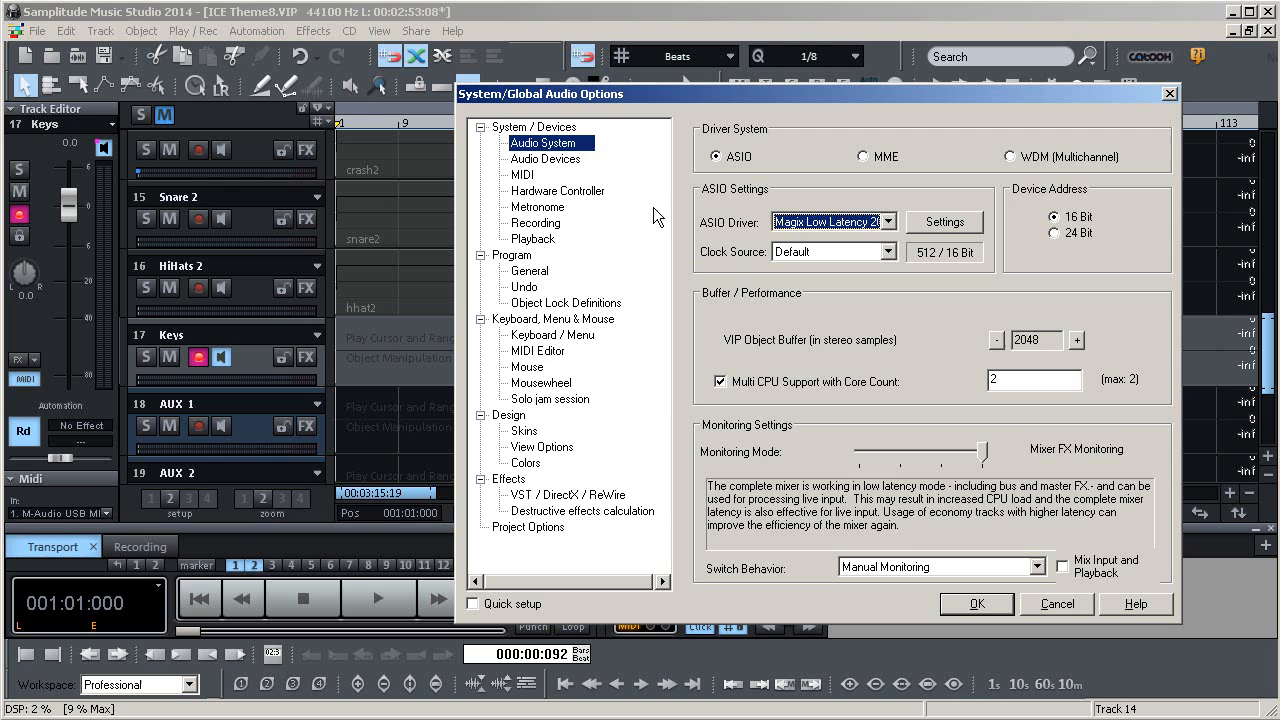
pyautogui.click(548, 163)
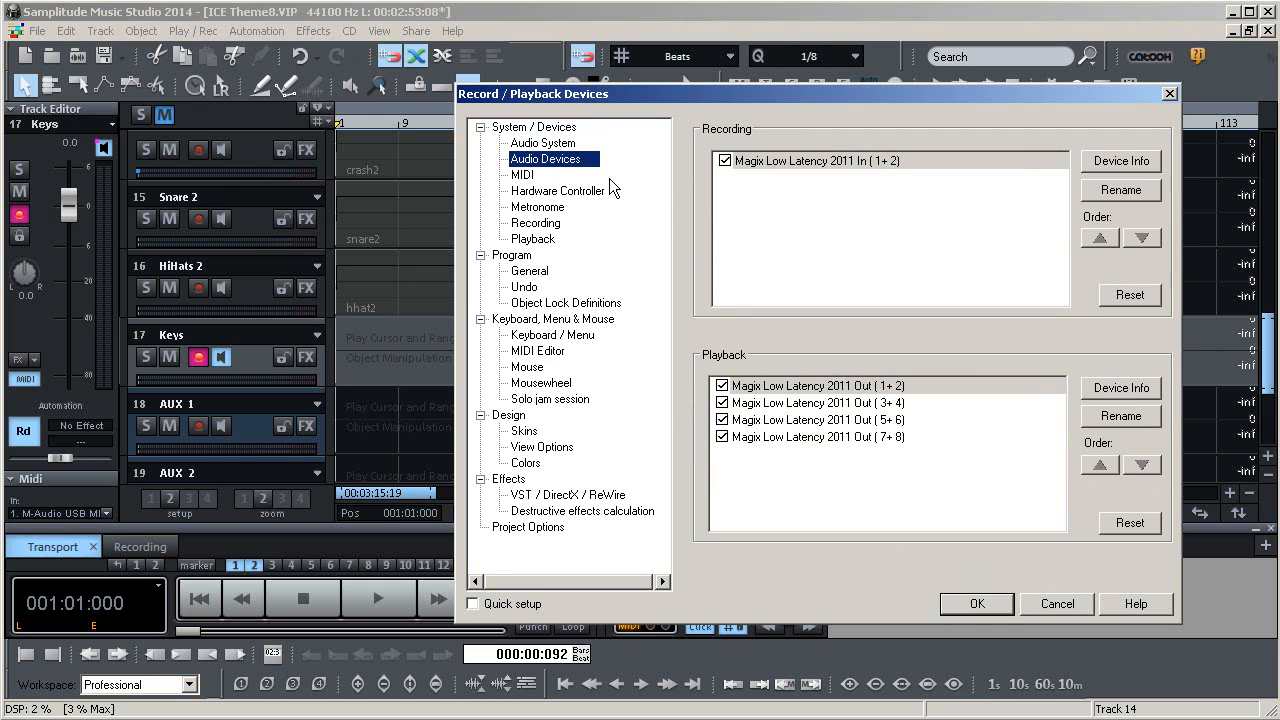
pyautogui.click(528, 174)
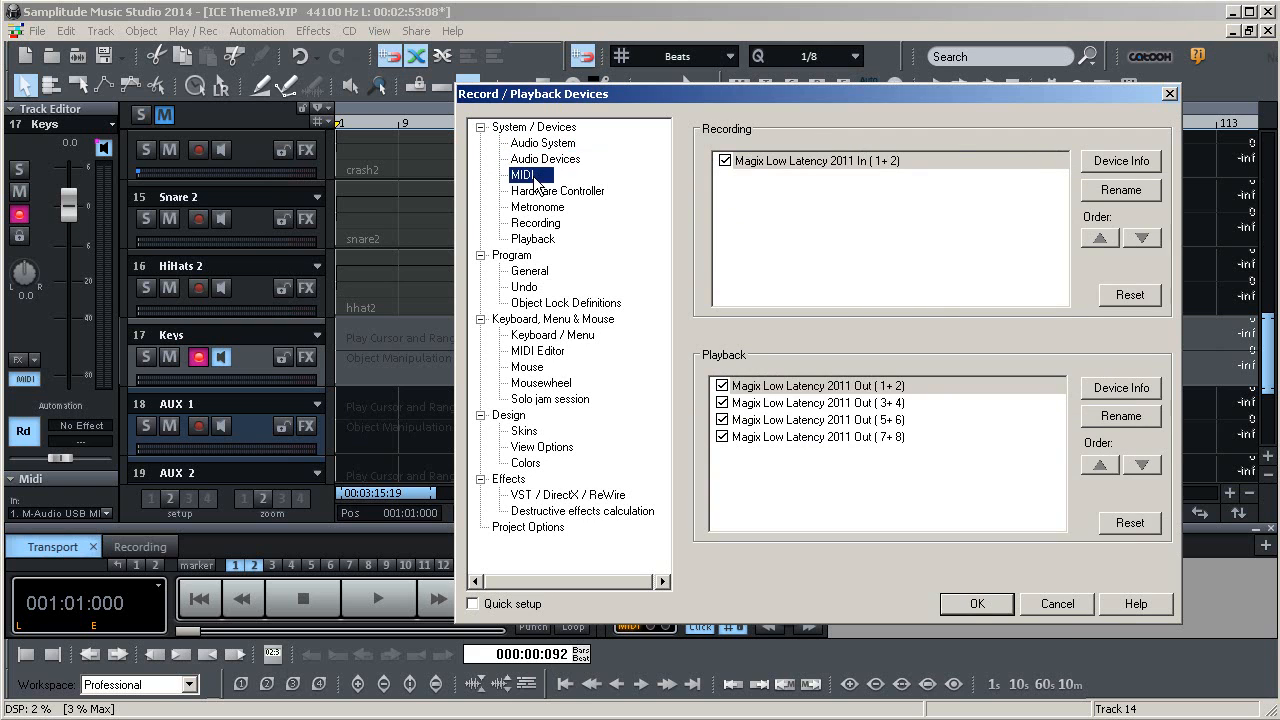
pyautogui.click(527, 159)
pyautogui.click(526, 146)
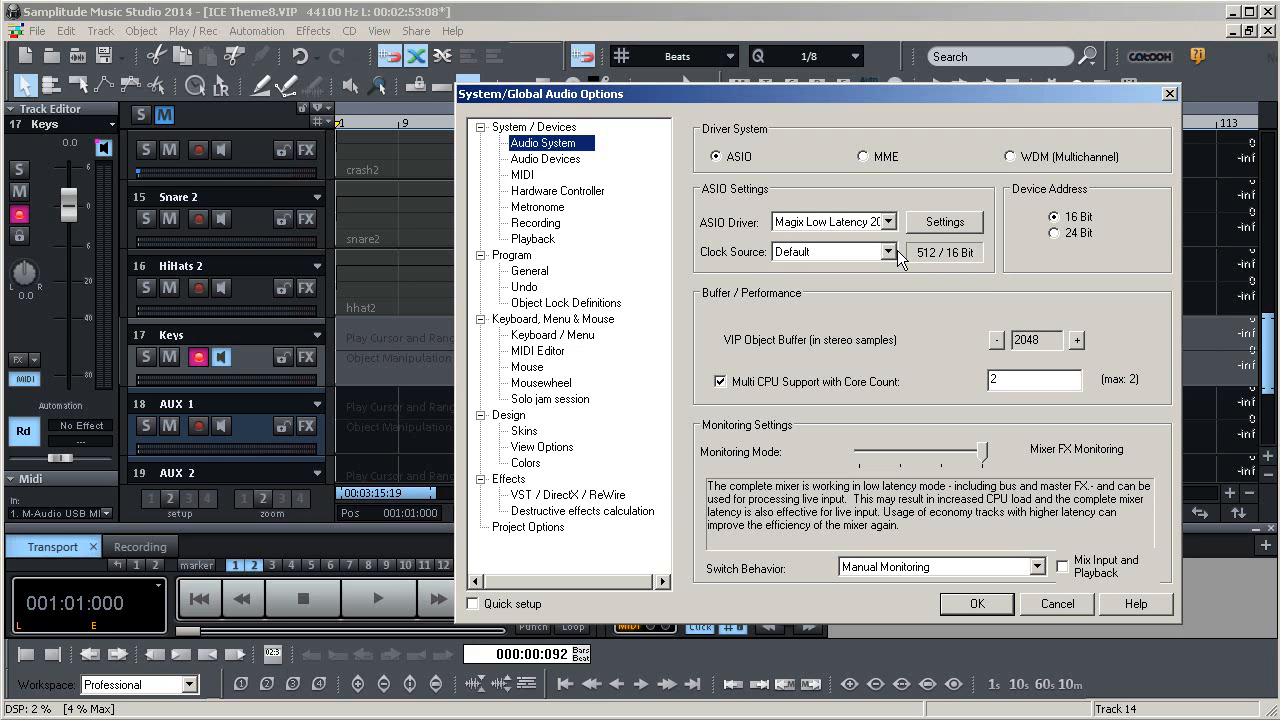
# Recheck the list of ASIO drivers in the audio system settings and close the options without changing anything
pyautogui.moveTo(731, 91); pyautogui.dragTo(643, 67)
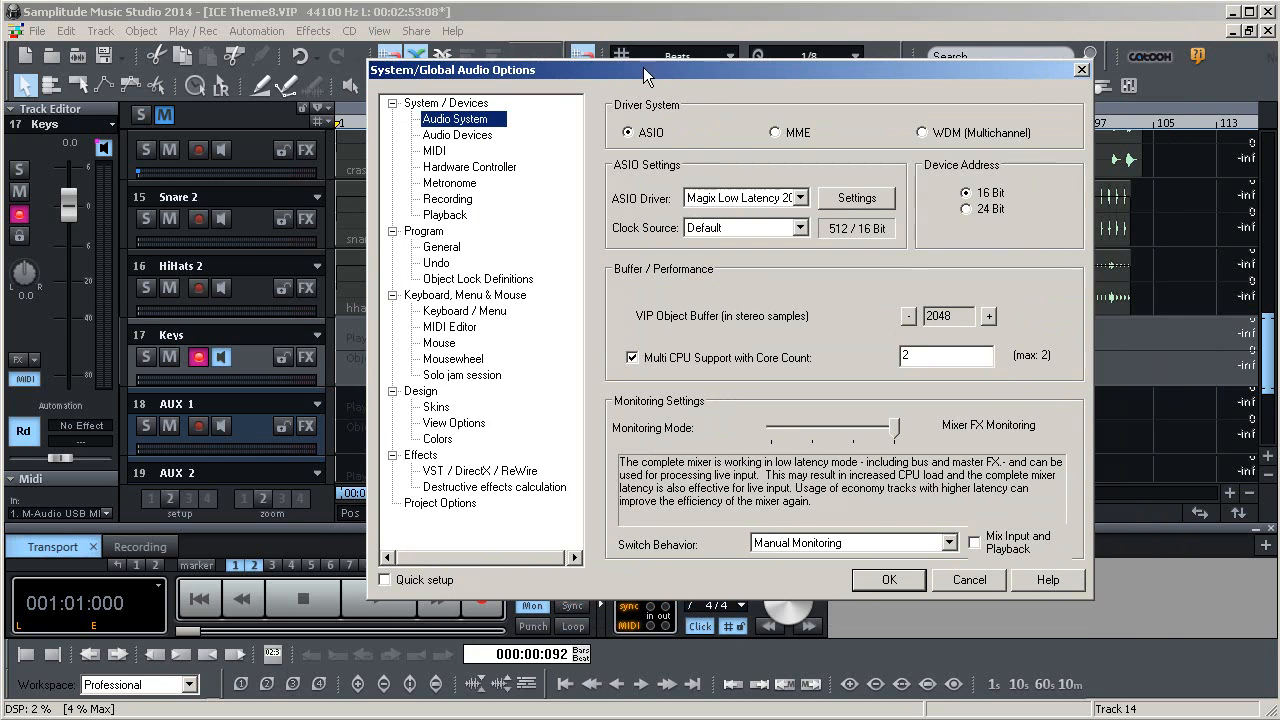
pyautogui.moveTo(763, 67)
pyautogui.mouseDown()
pyautogui.moveTo(832, 73)
pyautogui.moveTo(791, 93)
pyautogui.moveTo(904, 82)
pyautogui.moveTo(782, 77)
pyautogui.mouseUp()
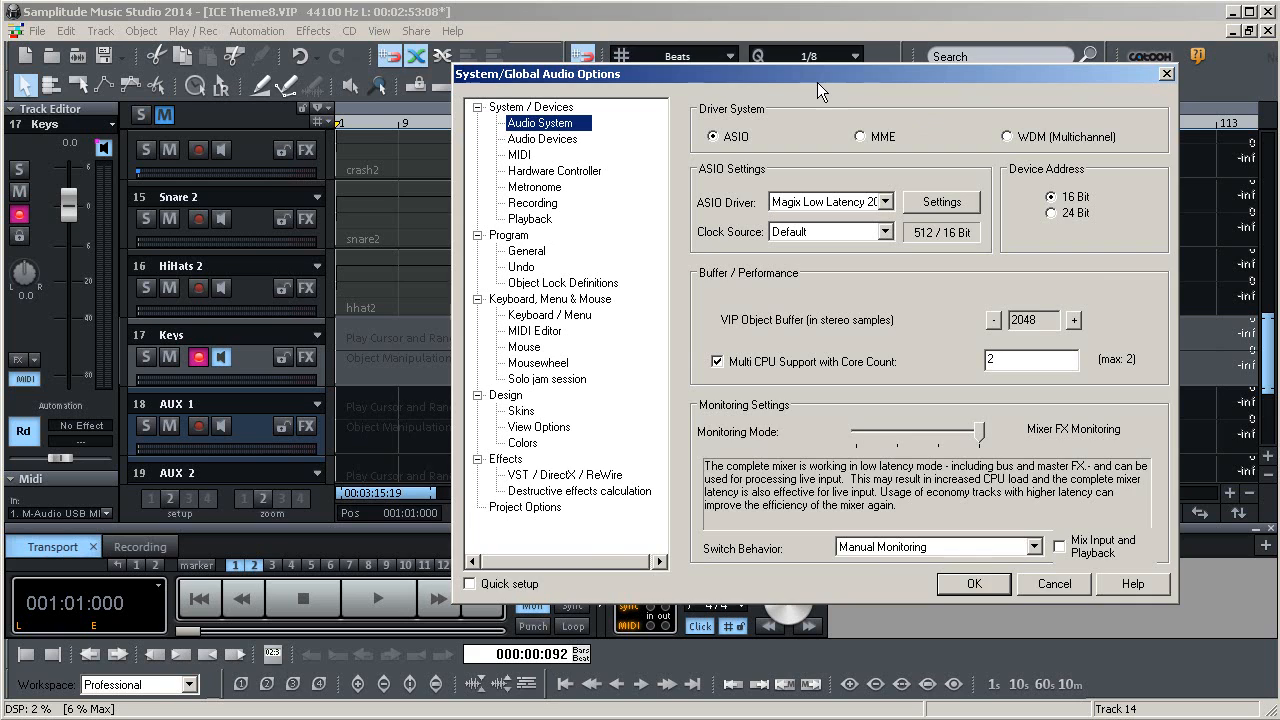
pyautogui.moveTo(817, 82); pyautogui.dragTo(738, 69)
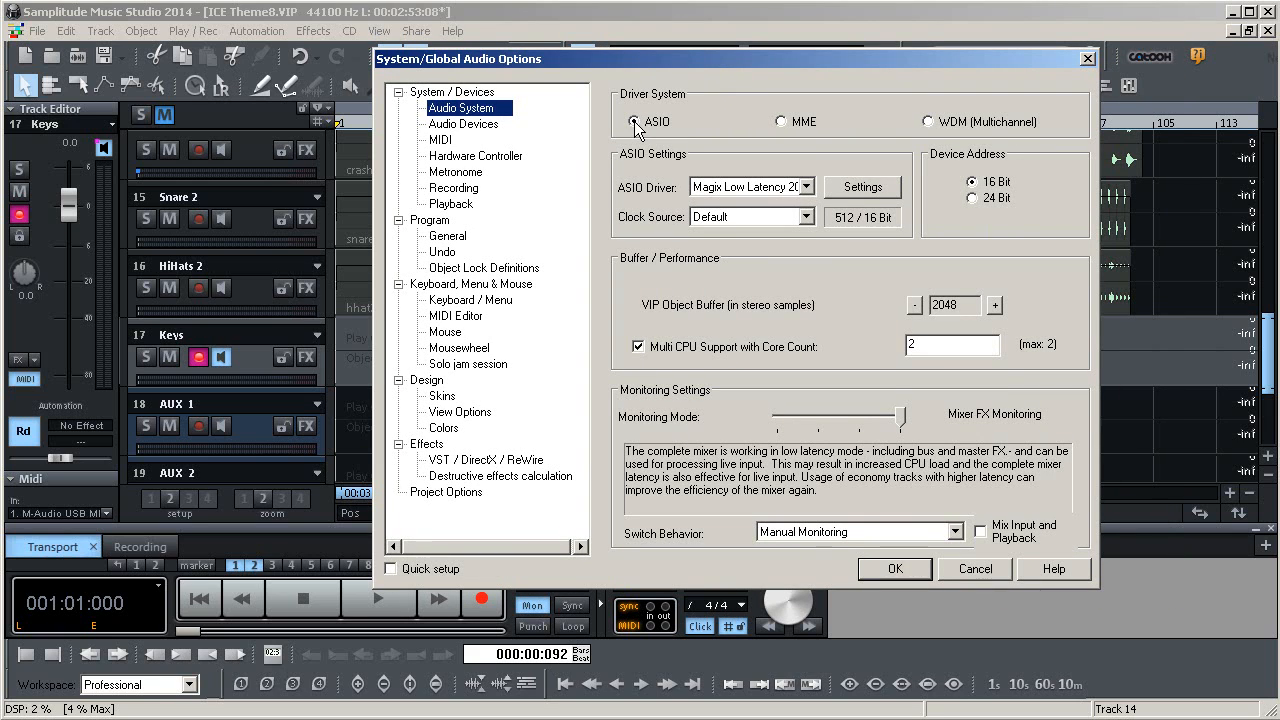
pyautogui.click(806, 188)
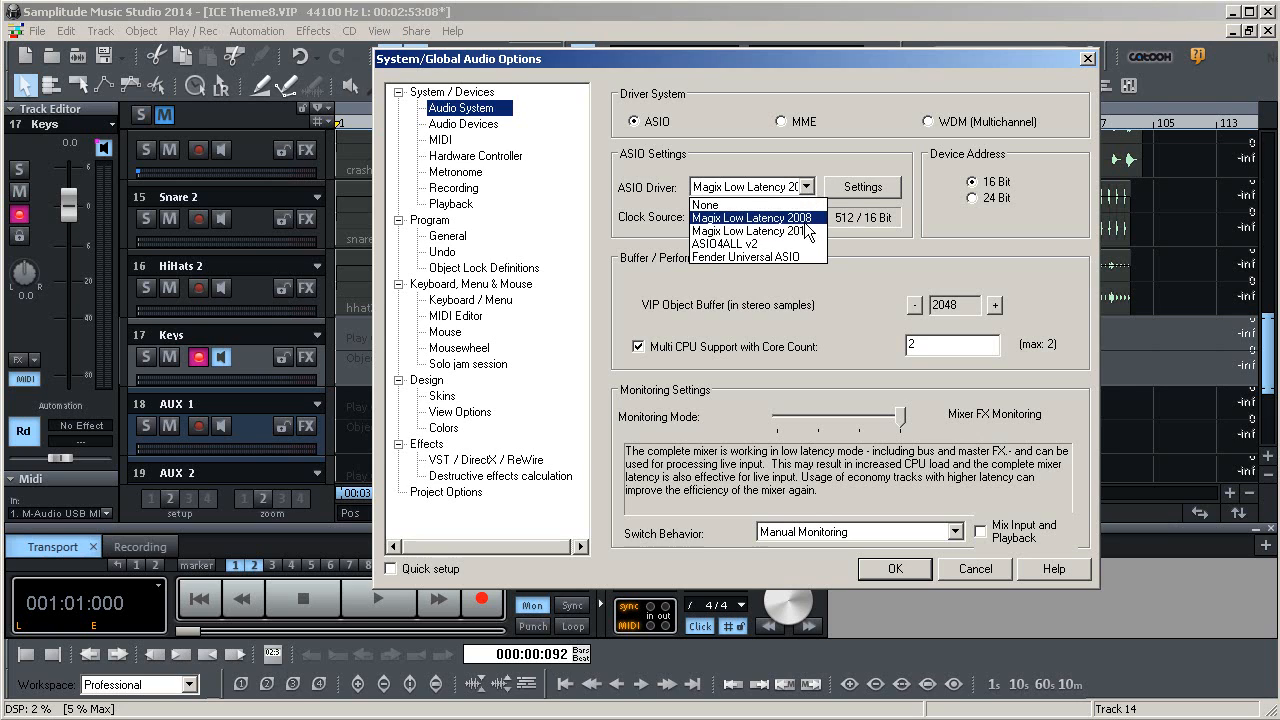
pyautogui.click(836, 138)
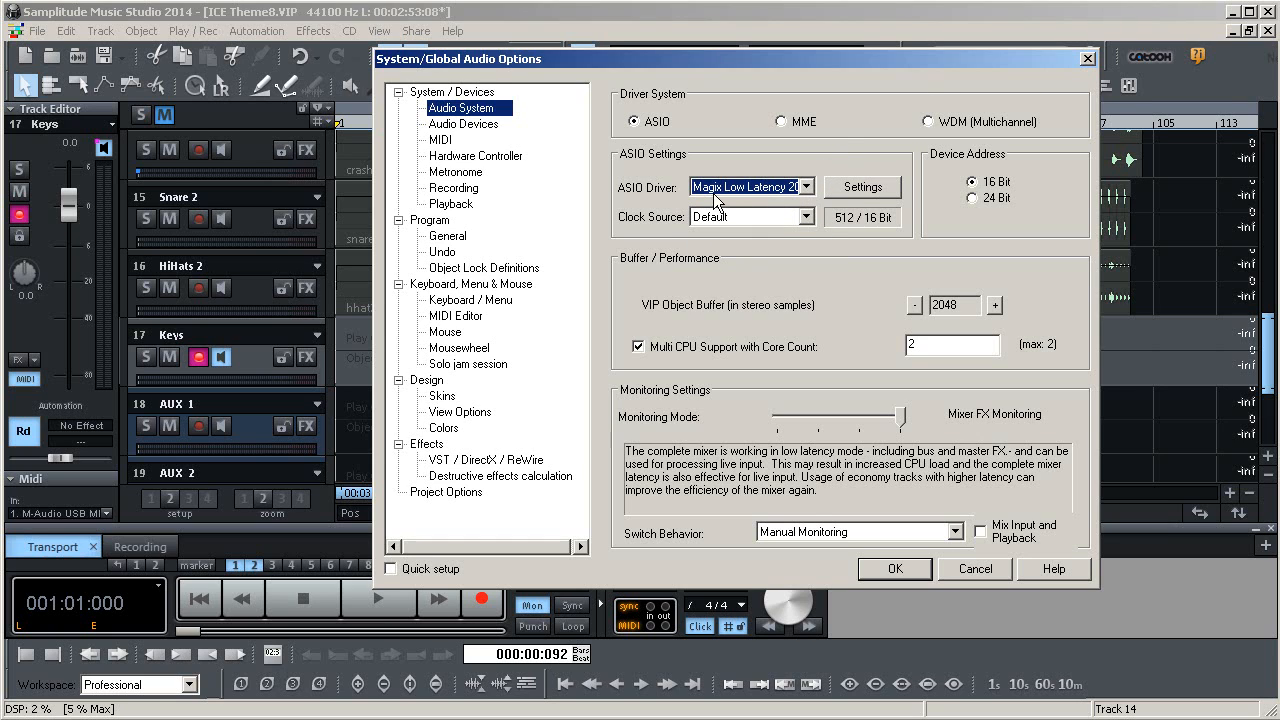
pyautogui.click(1087, 60)
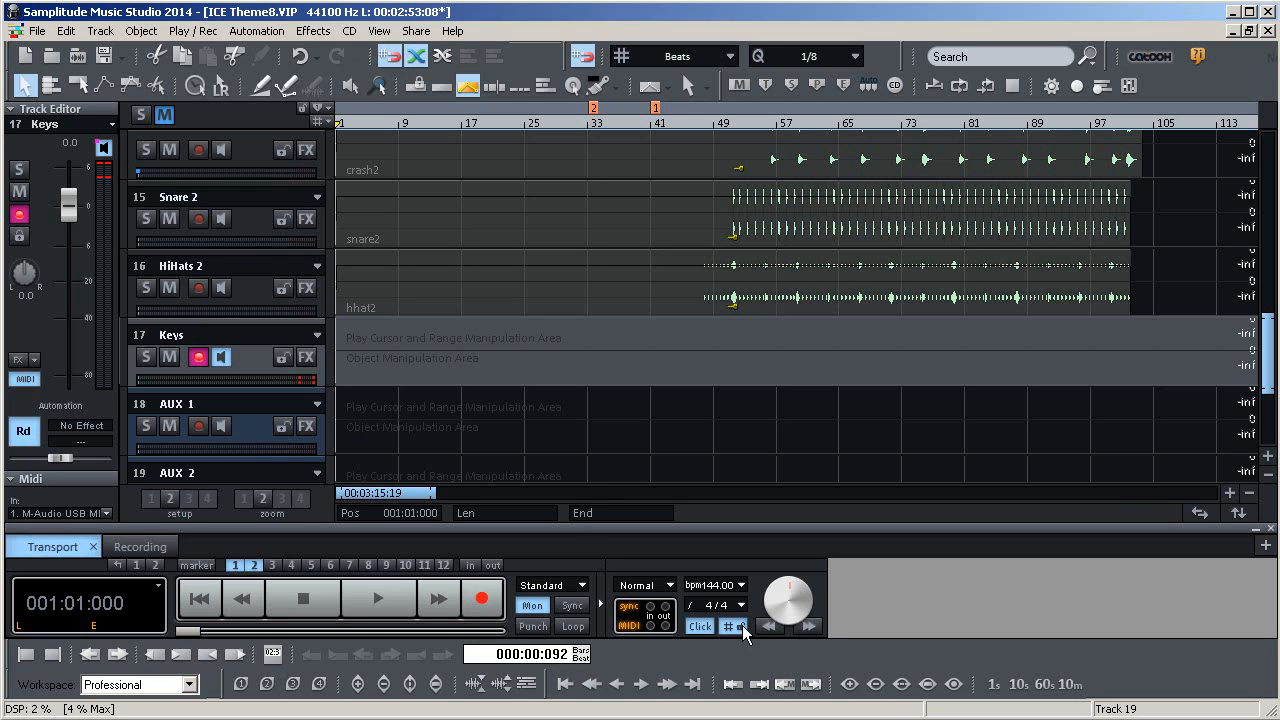
# Play the project from 001:01:000 to hear the opening bars, and stop playback
pyautogui.click(387, 599)
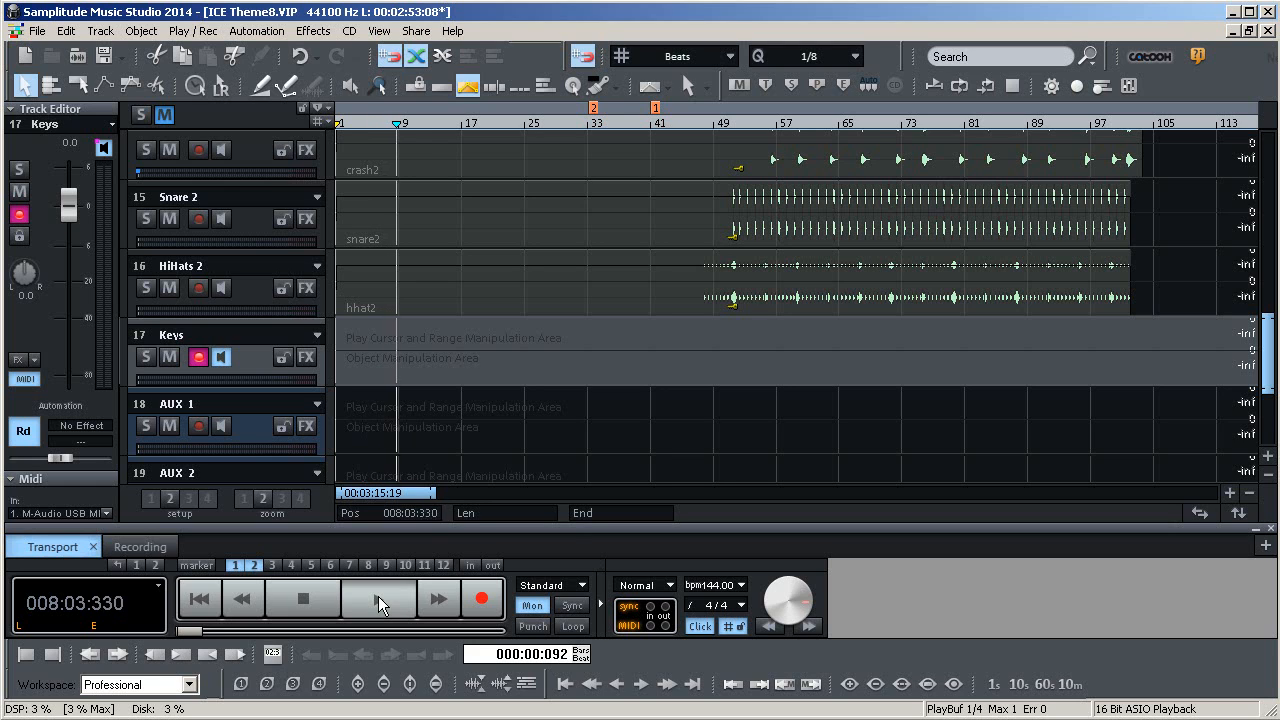
pyautogui.click(303, 599)
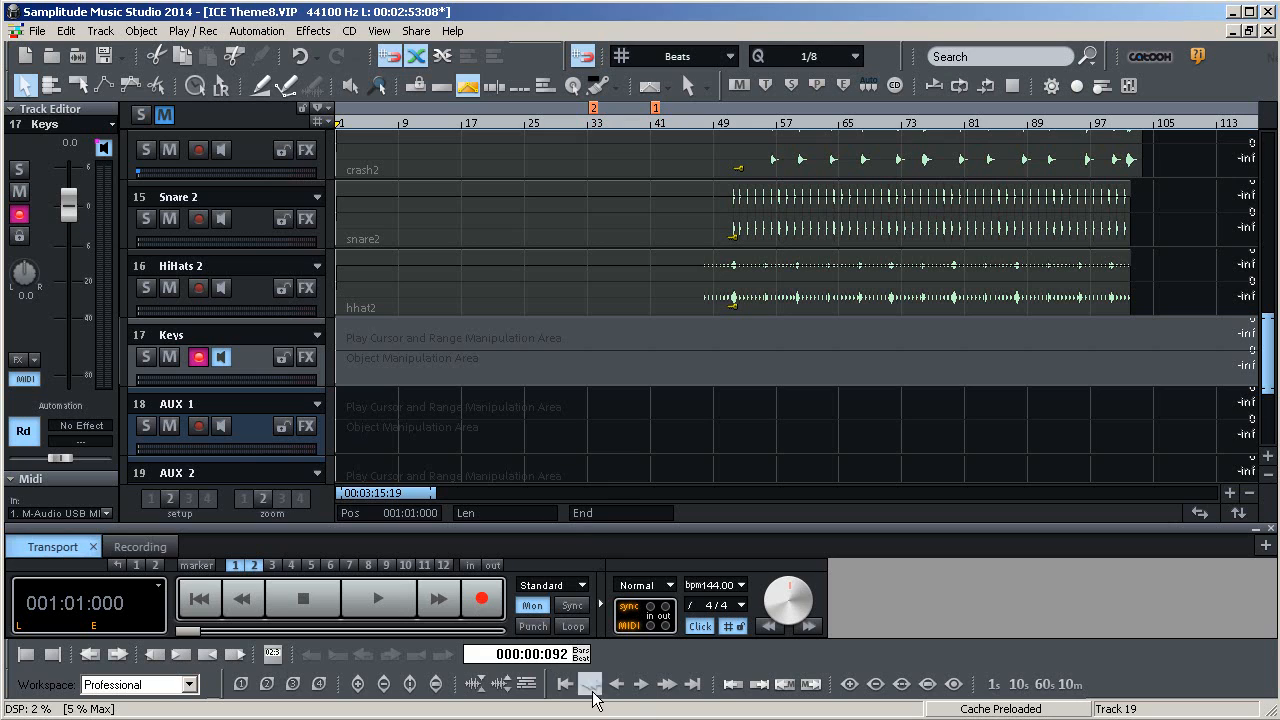
pyautogui.click(482, 601)
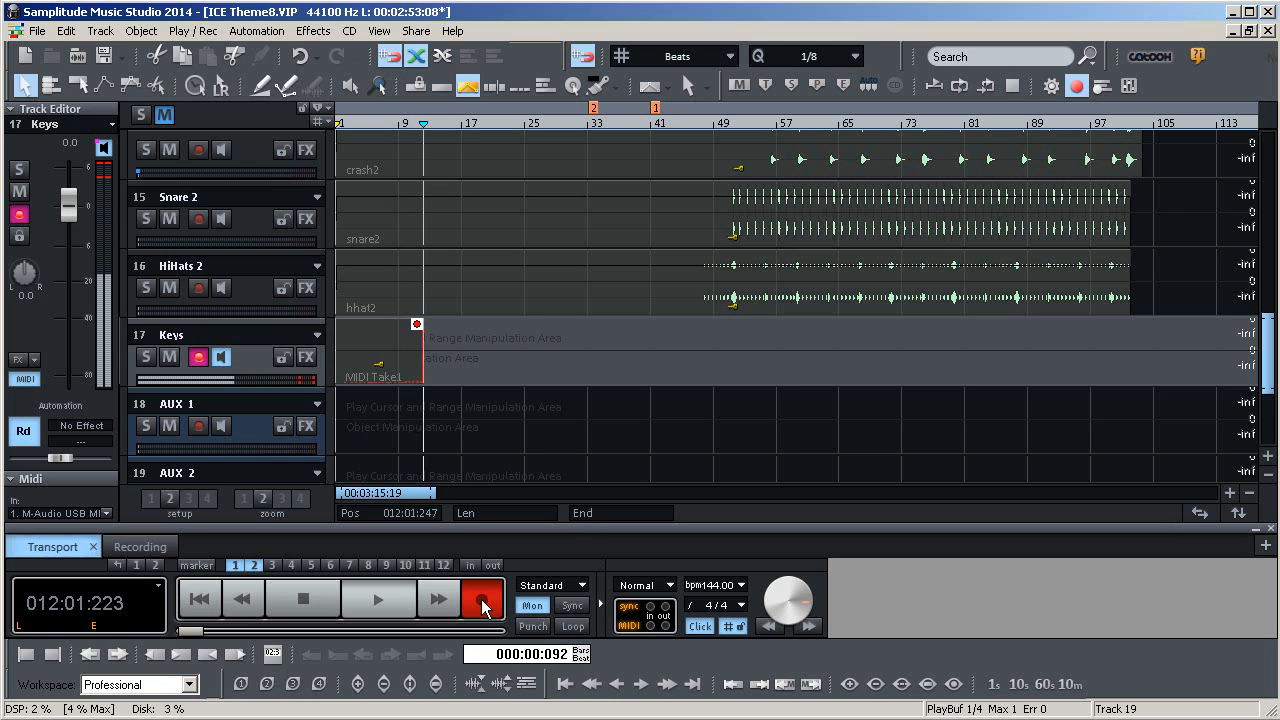
pyautogui.click(298, 604)
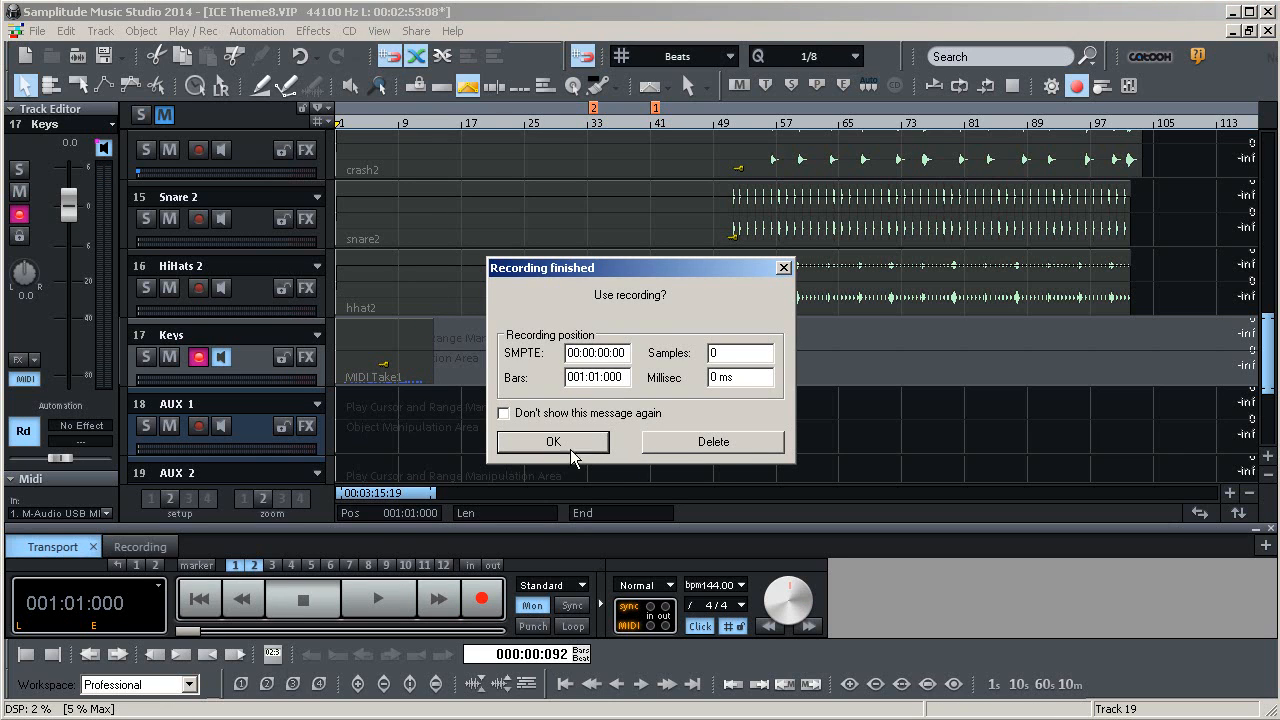
pyautogui.click(684, 446)
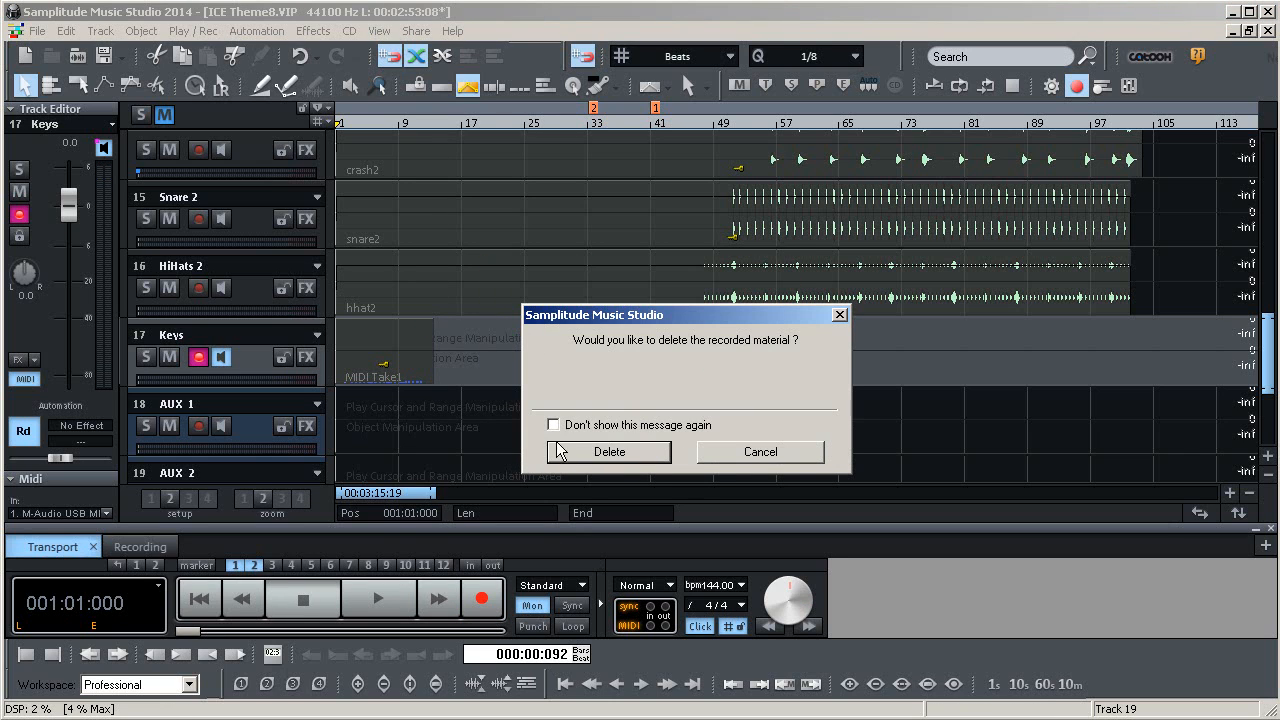
pyautogui.click(610, 452)
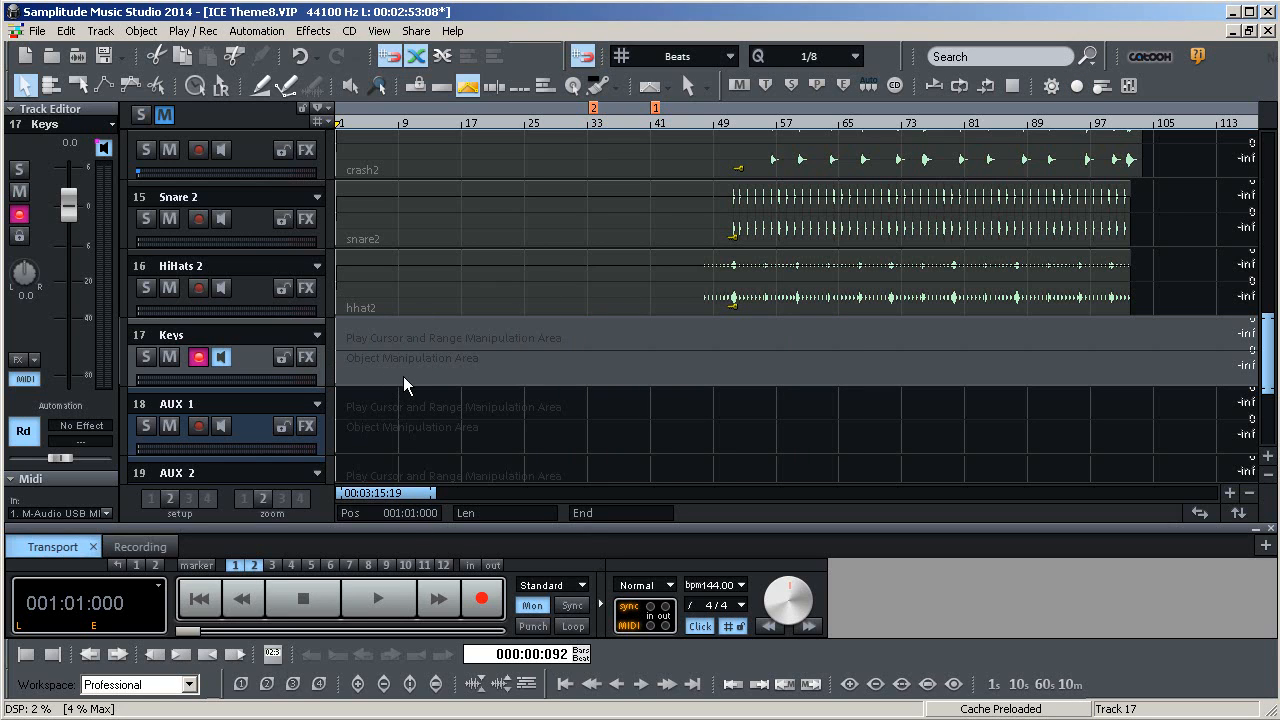
# Record a MIDI drum take on the Keys track from 001:01:000 to about bar 16 and keep the recording
pyautogui.click(485, 604)
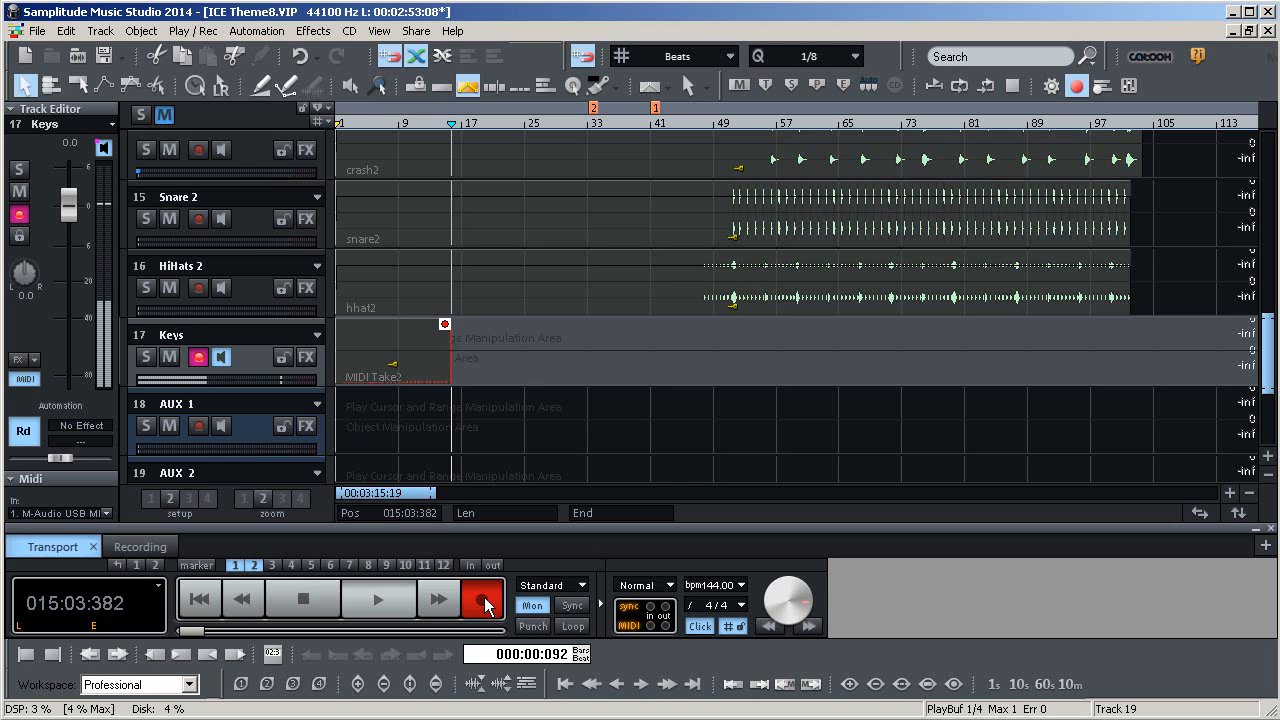
pyautogui.click(316, 588)
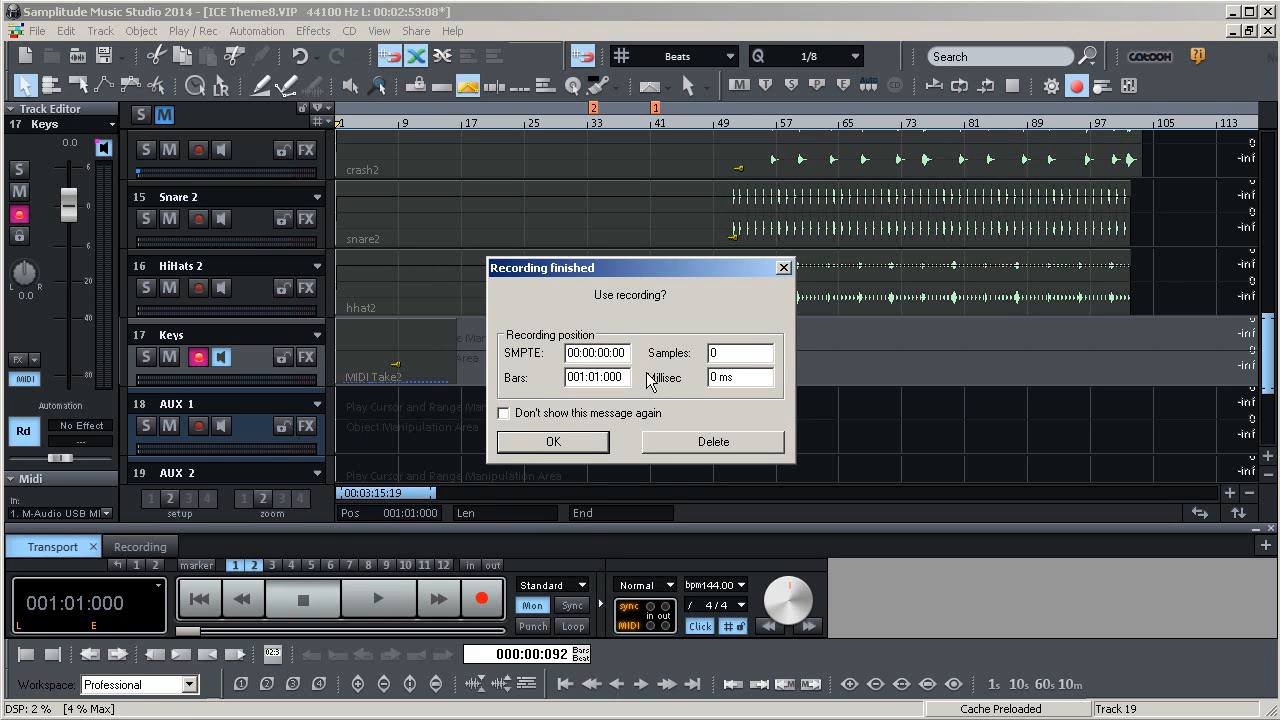
pyautogui.click(592, 437)
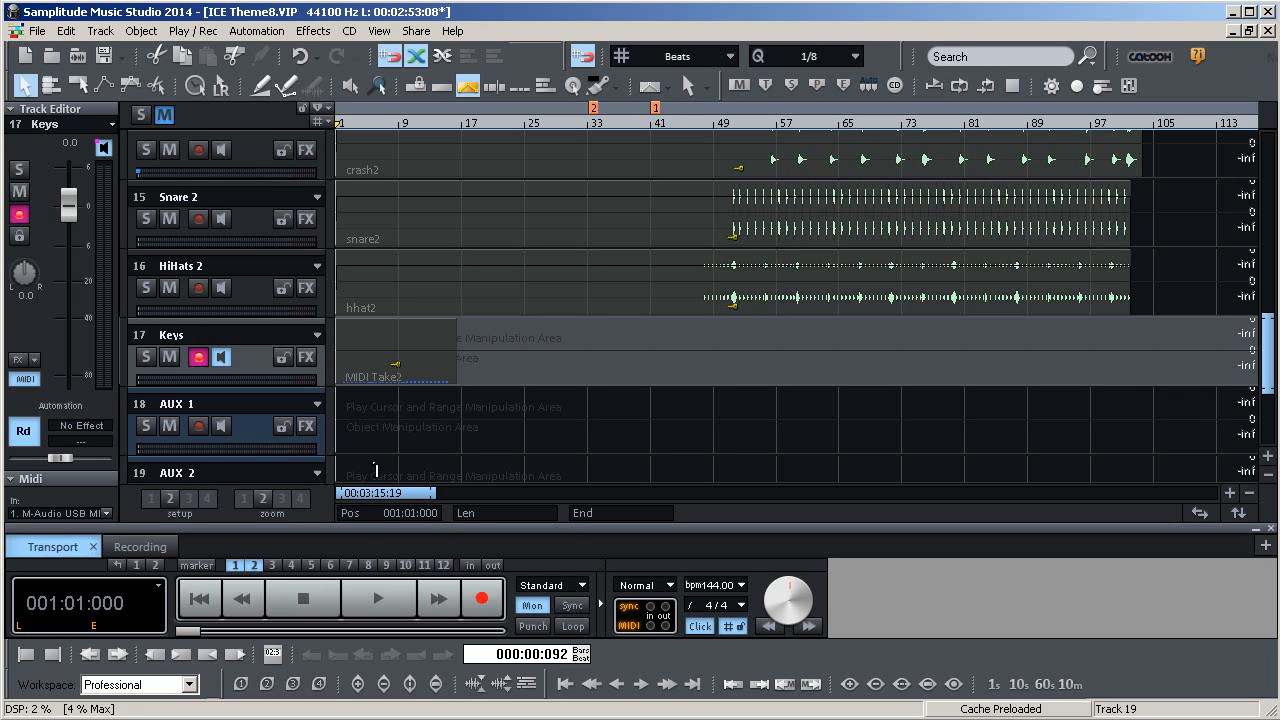
# Open the recorded take on the Keys track in the MIDI Editor and look over its C1 notes from bar 1 through bar 11
pyautogui.click(1250, 494)
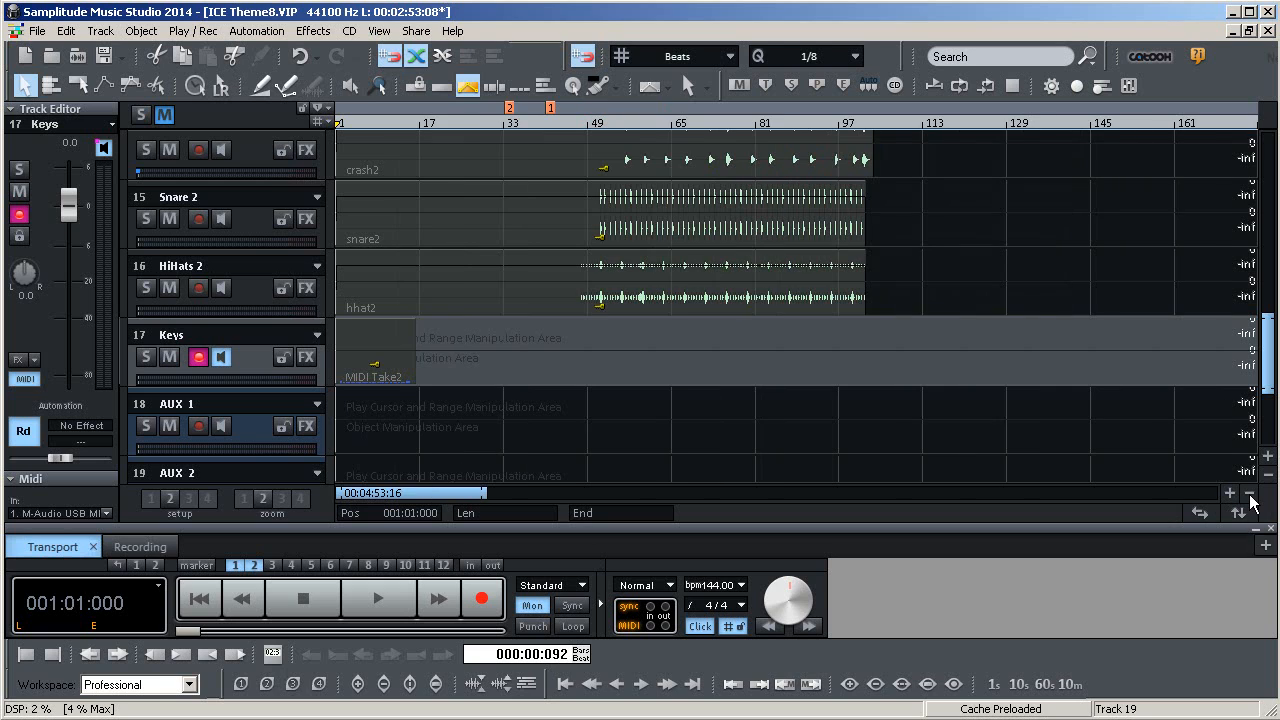
pyautogui.click(1229, 494)
pyautogui.click(1229, 494)
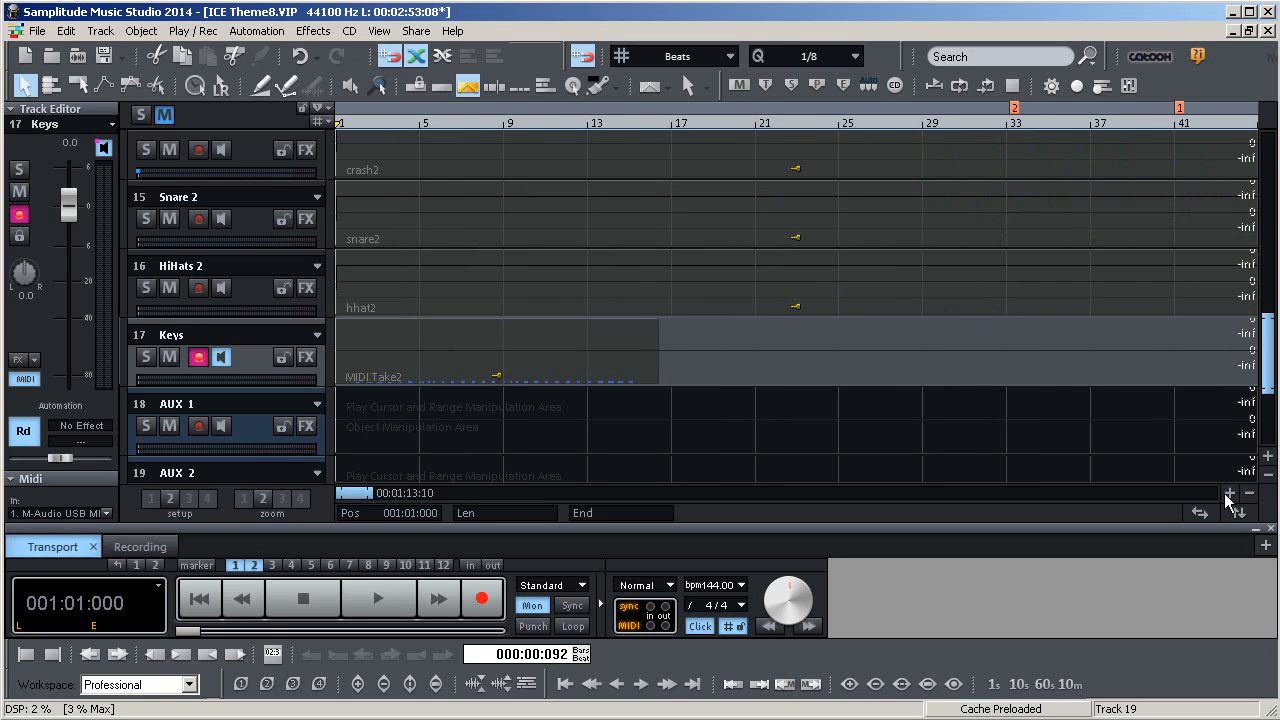
pyautogui.click(1229, 494)
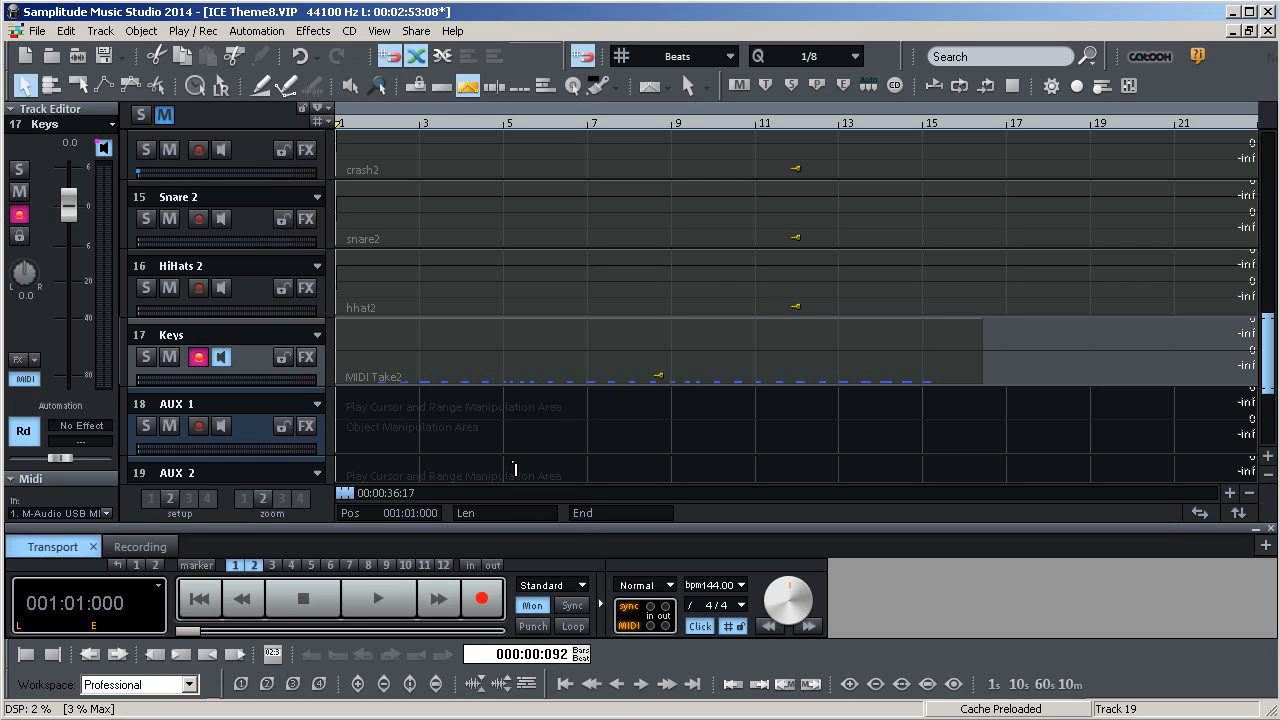
pyautogui.click(552, 380)
pyautogui.doubleClick(552, 380)
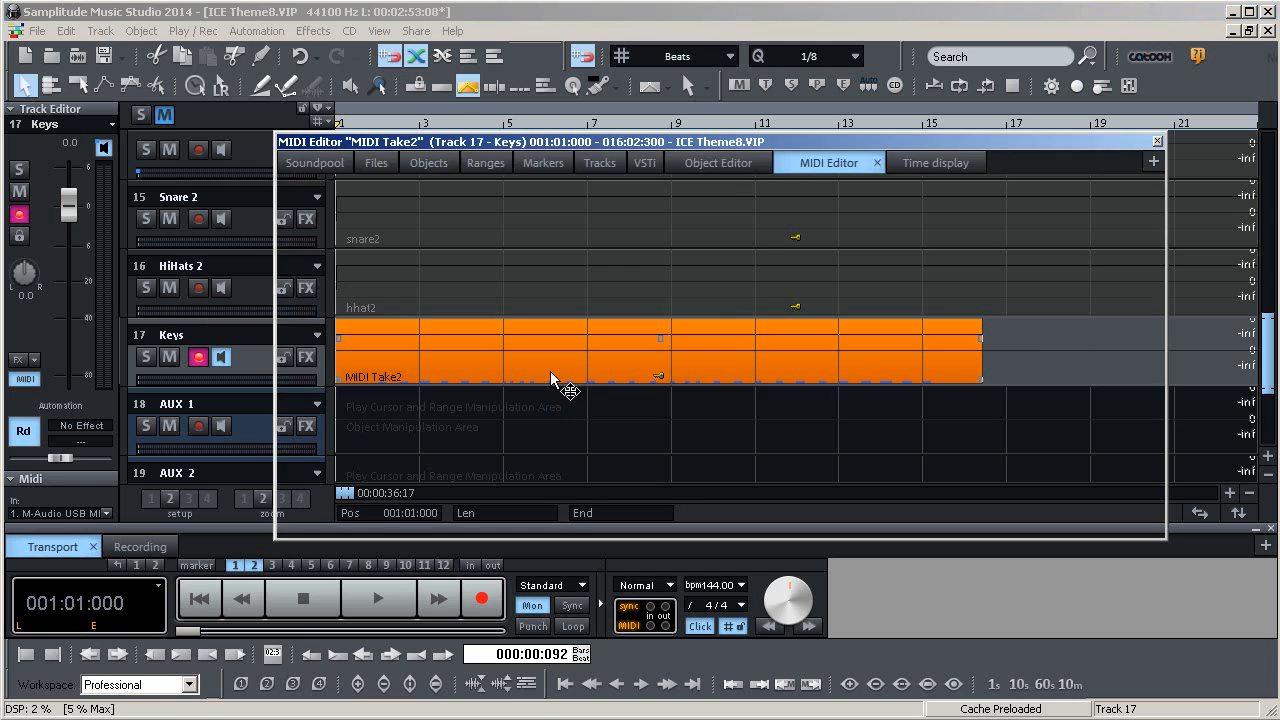
pyautogui.moveTo(407, 496); pyautogui.dragTo(281, 481)
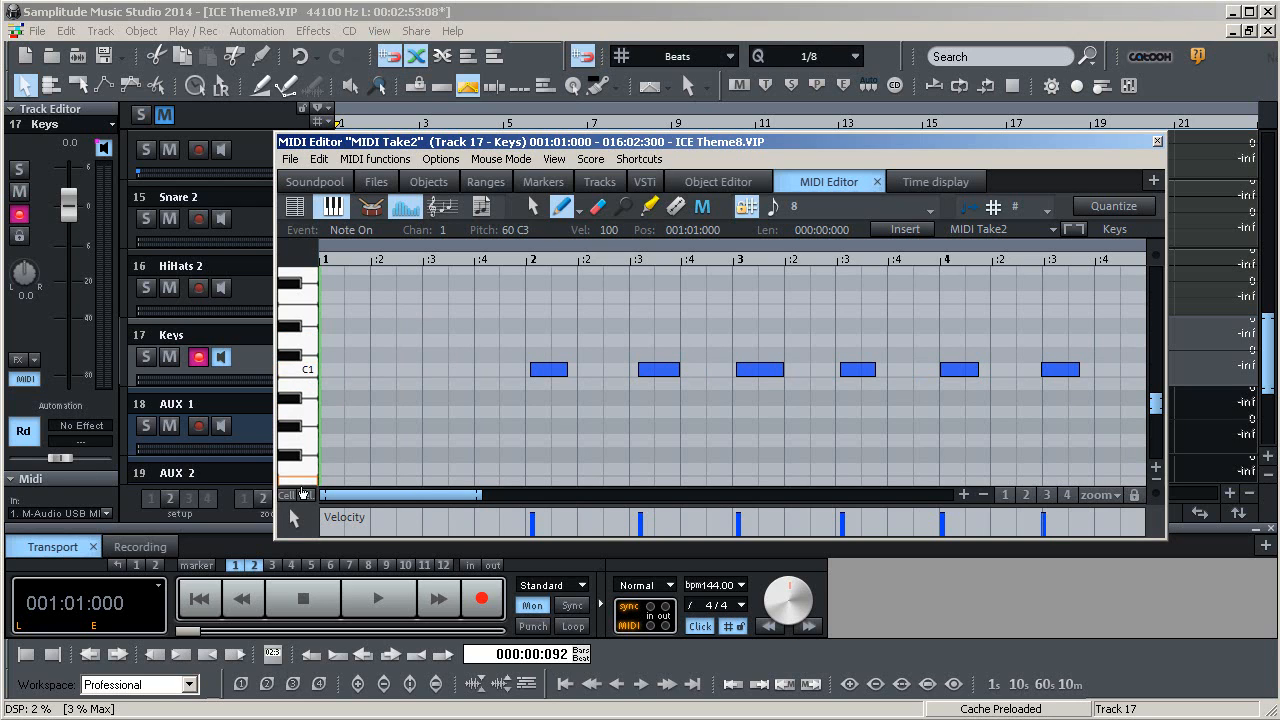
pyautogui.moveTo(341, 497); pyautogui.dragTo(613, 495)
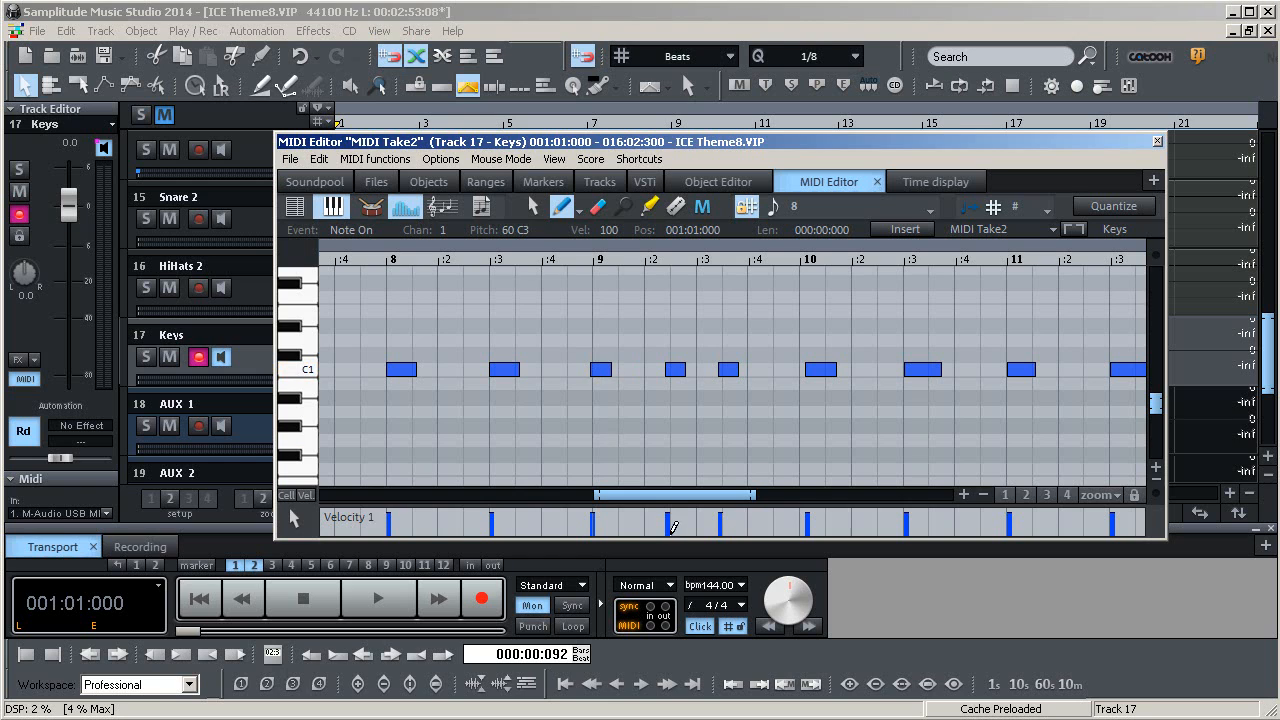
pyautogui.moveTo(648, 499); pyautogui.dragTo(340, 497)
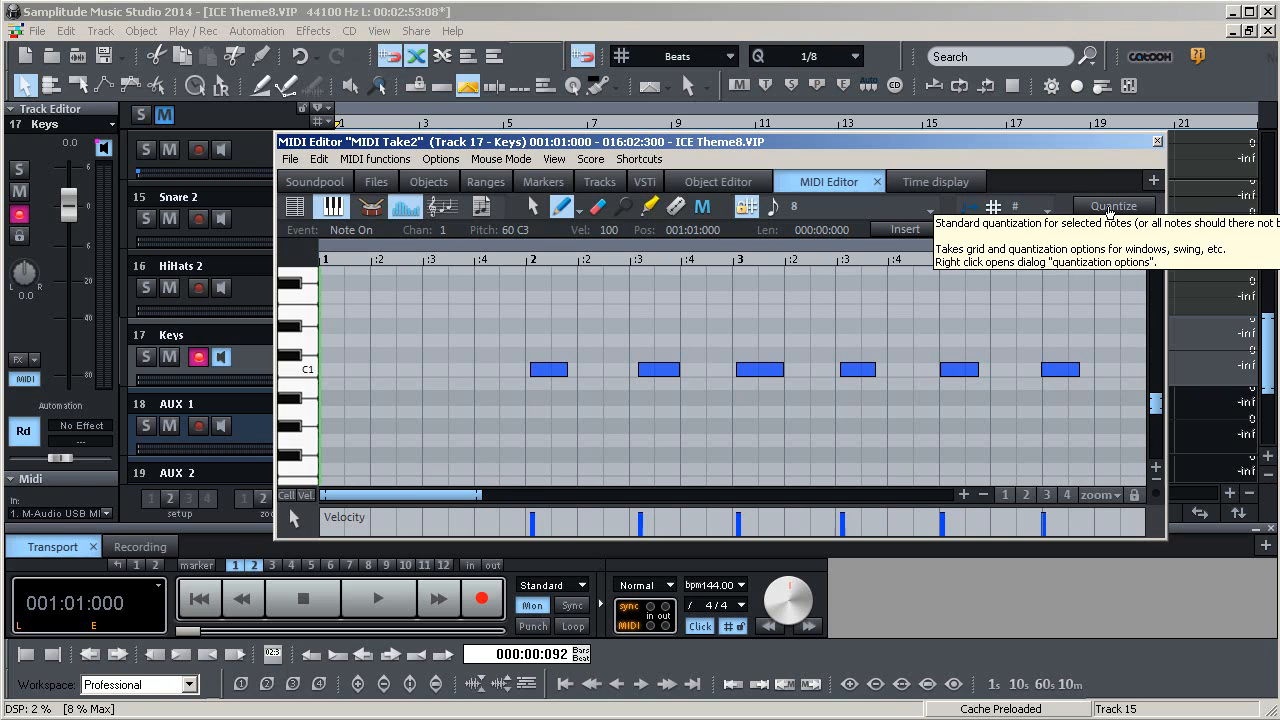
# Close the MIDI Editor and apply standard MIDI quantization to the MIDI Take2 object on the Keys track
pyautogui.click(1157, 141)
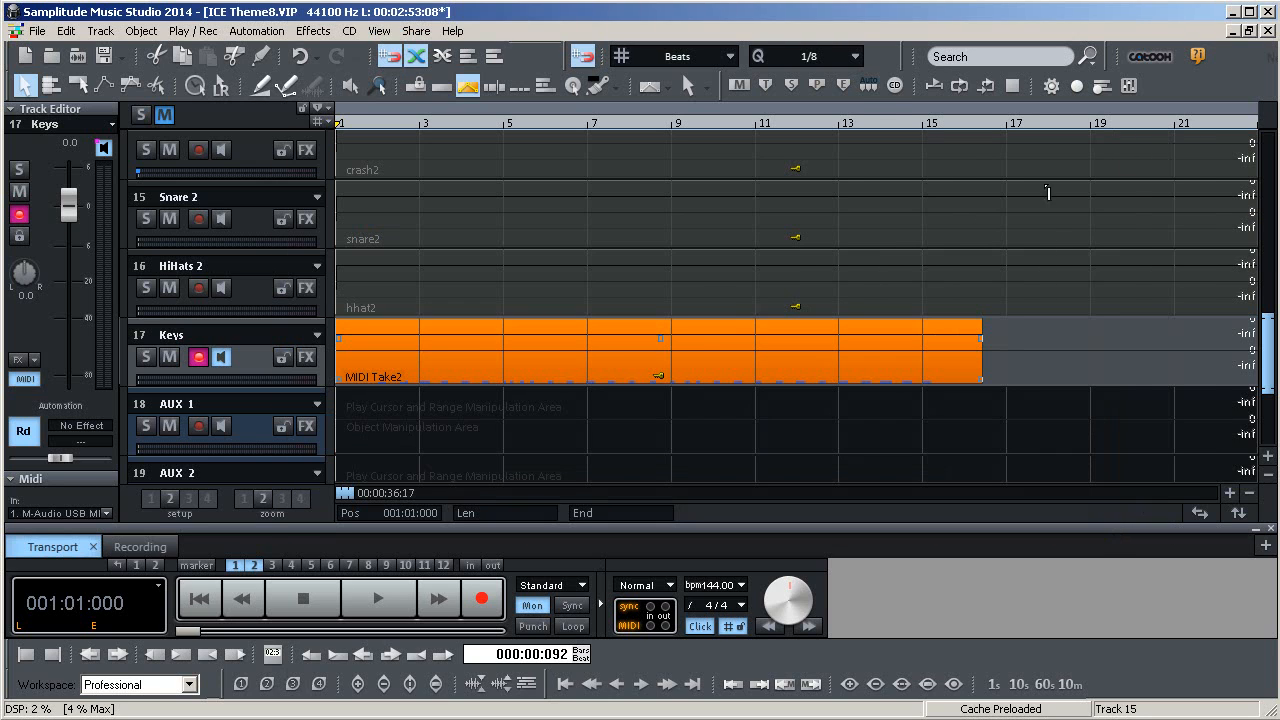
pyautogui.rightClick(620, 362)
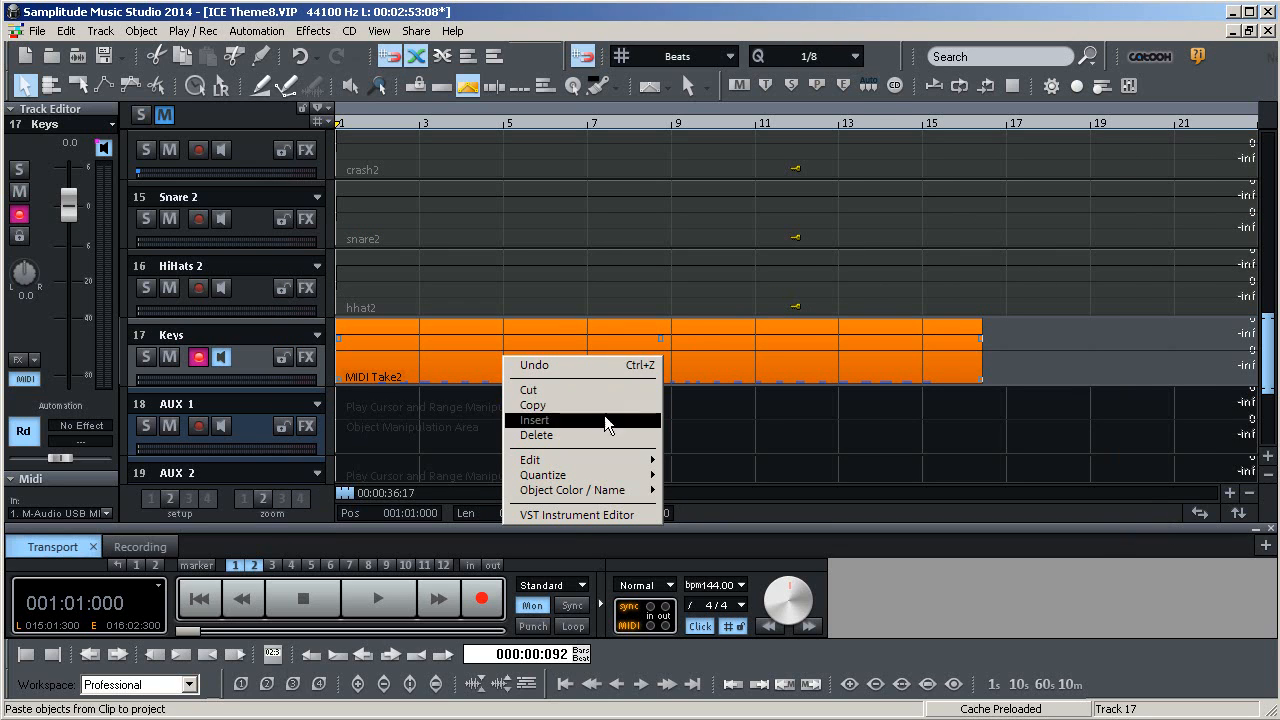
pyautogui.moveTo(607, 475)
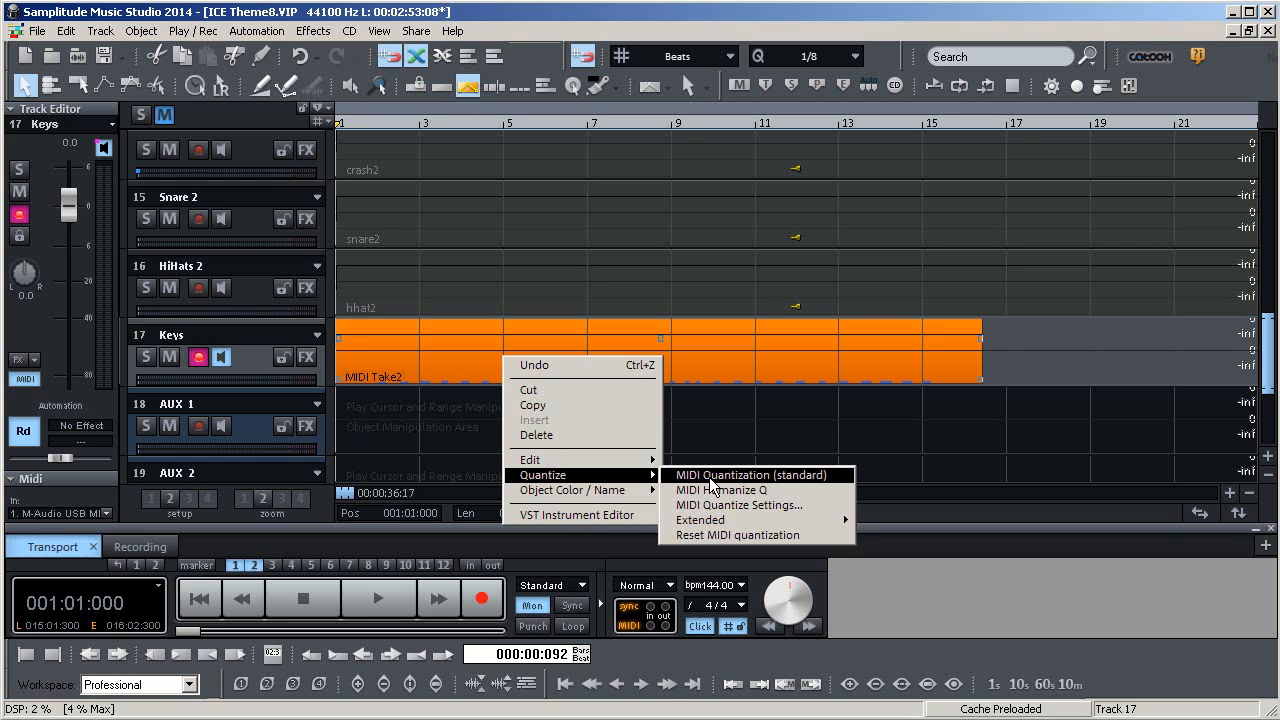
pyautogui.click(711, 476)
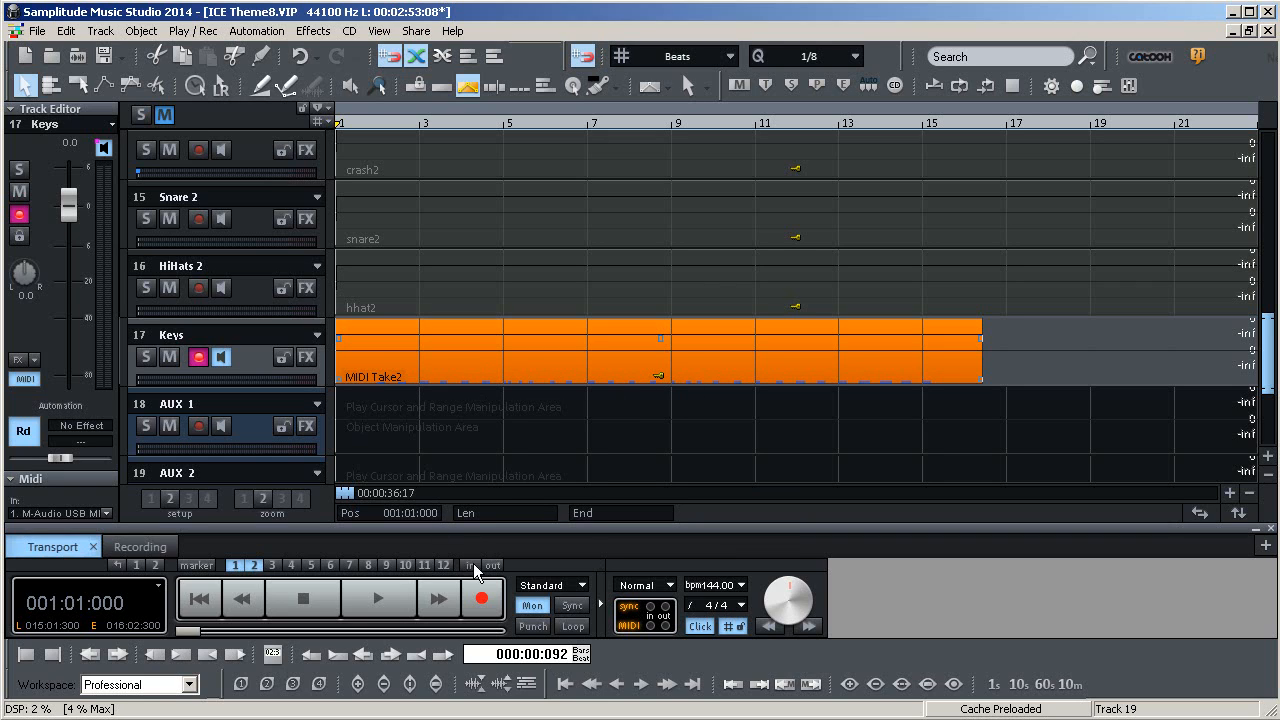
# Solo the Keys, HHat, snare and Crash tracks
pyautogui.click(146, 357)
pyautogui.scroll(6, 346, 383)
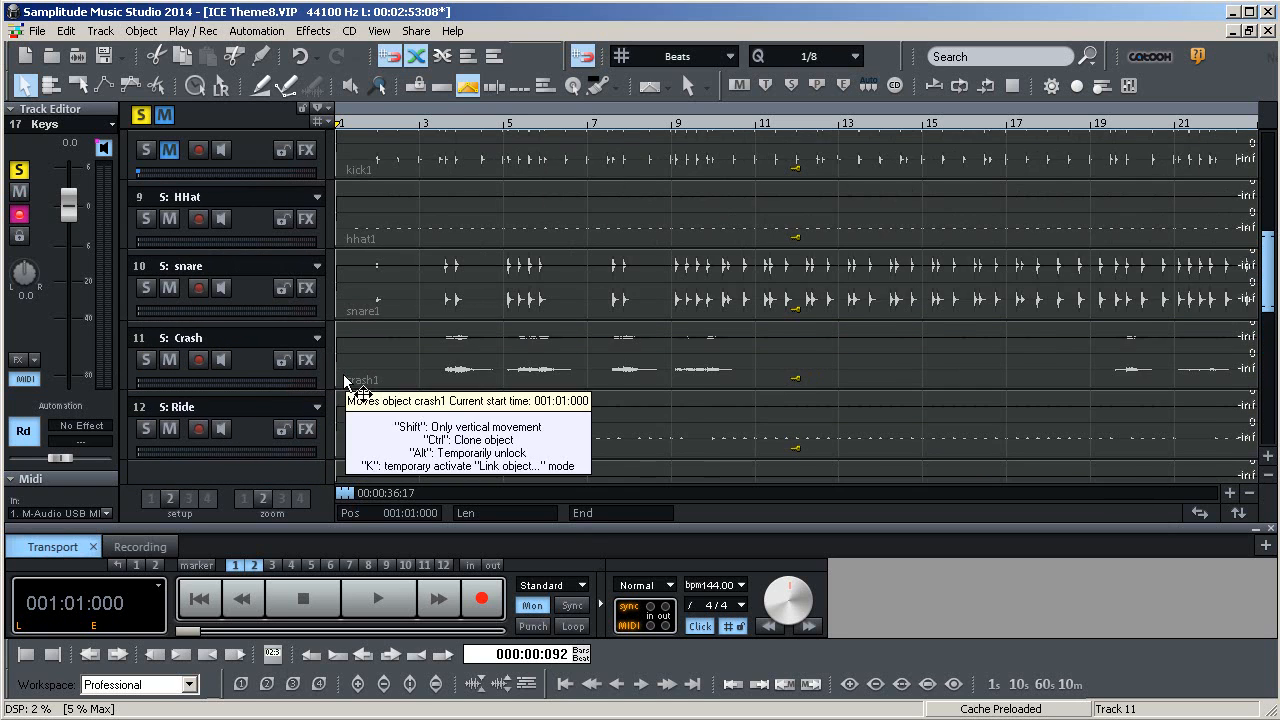
pyautogui.scroll(2, 346, 383)
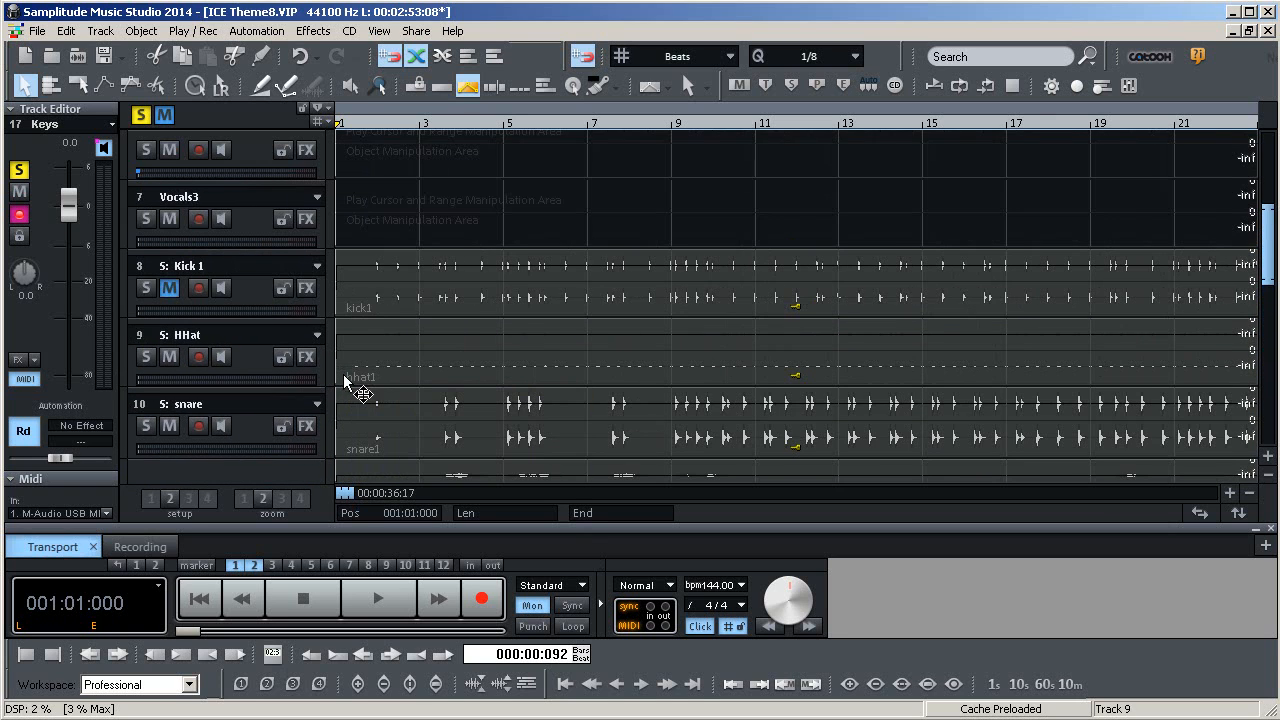
pyautogui.click(146, 357)
pyautogui.click(145, 427)
pyautogui.scroll(-2, 145, 430)
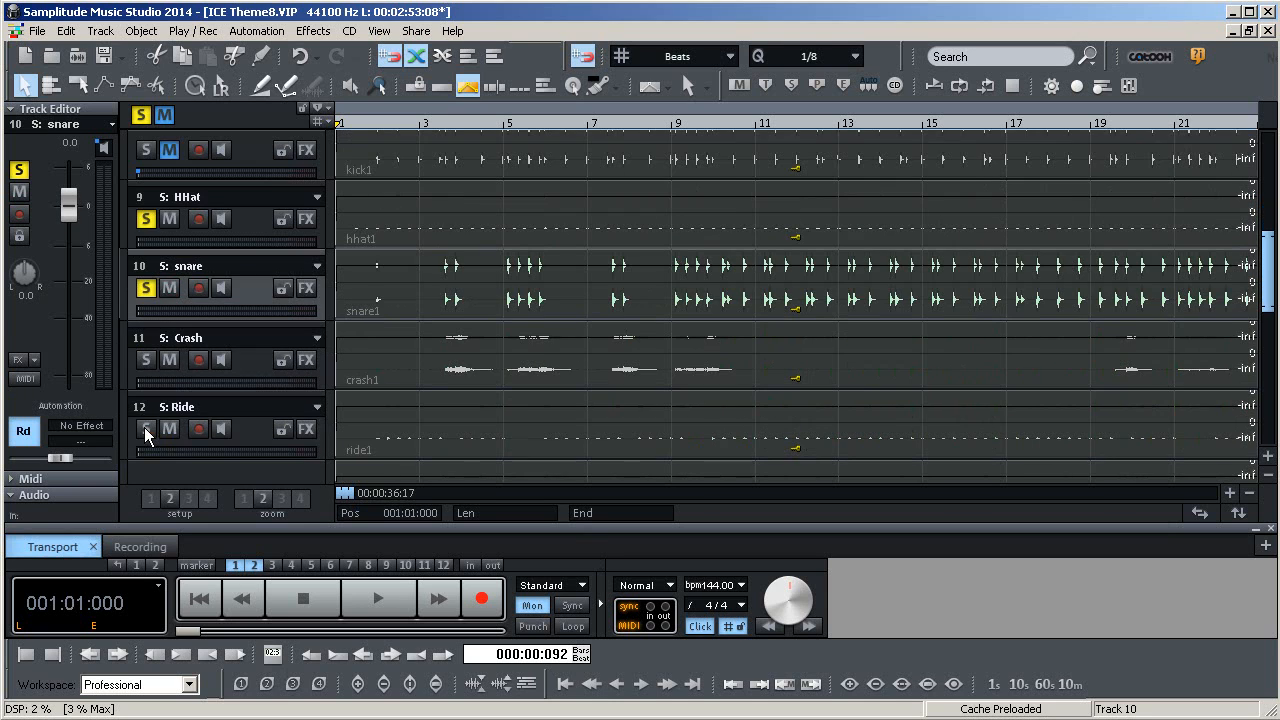
pyautogui.click(146, 365)
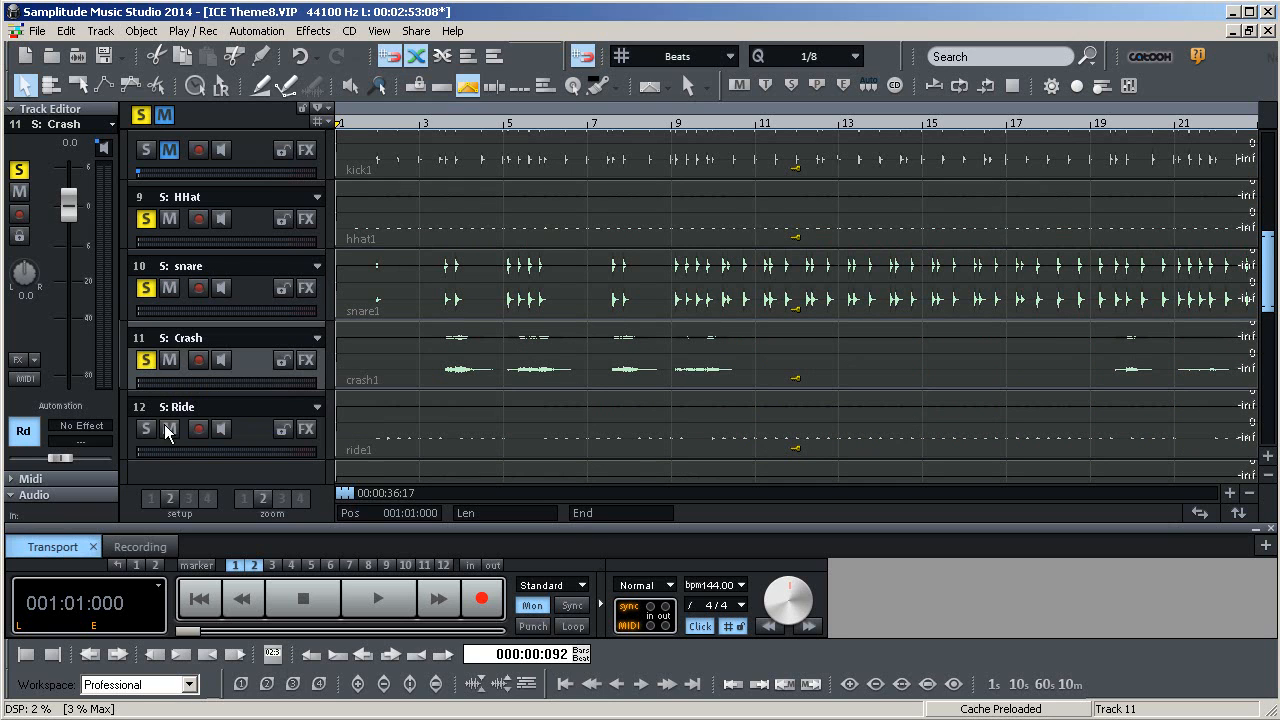
# Play the soloed tracks from 001:01:000 to past bar 11 to hear the quantized Keys take, and stop playback
pyautogui.scroll(-5, 230, 416)
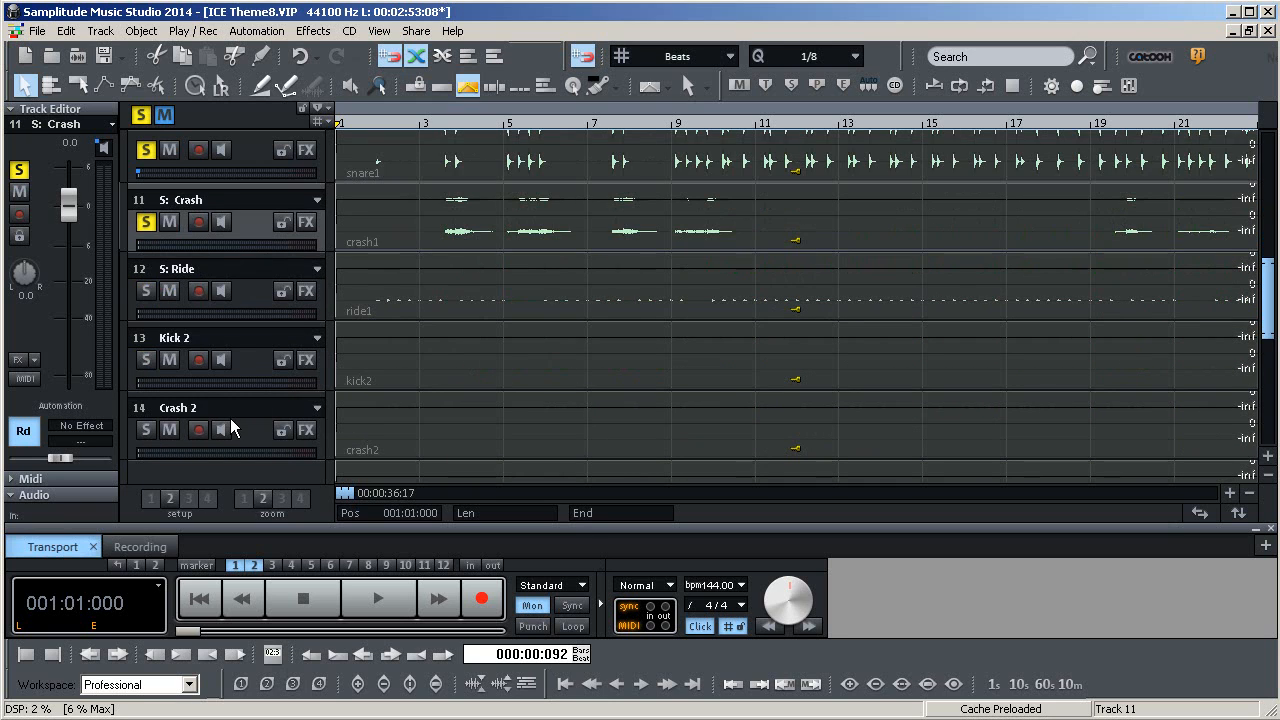
pyautogui.scroll(-2, 465, 463)
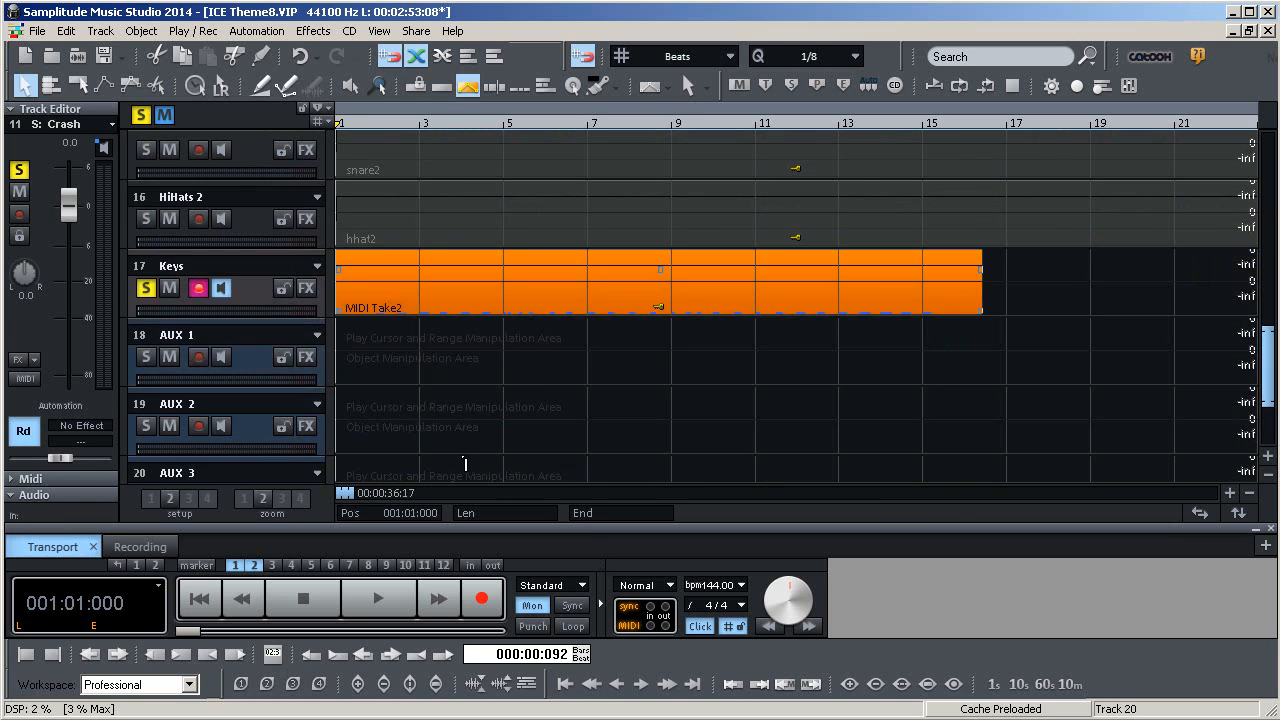
pyautogui.click(375, 600)
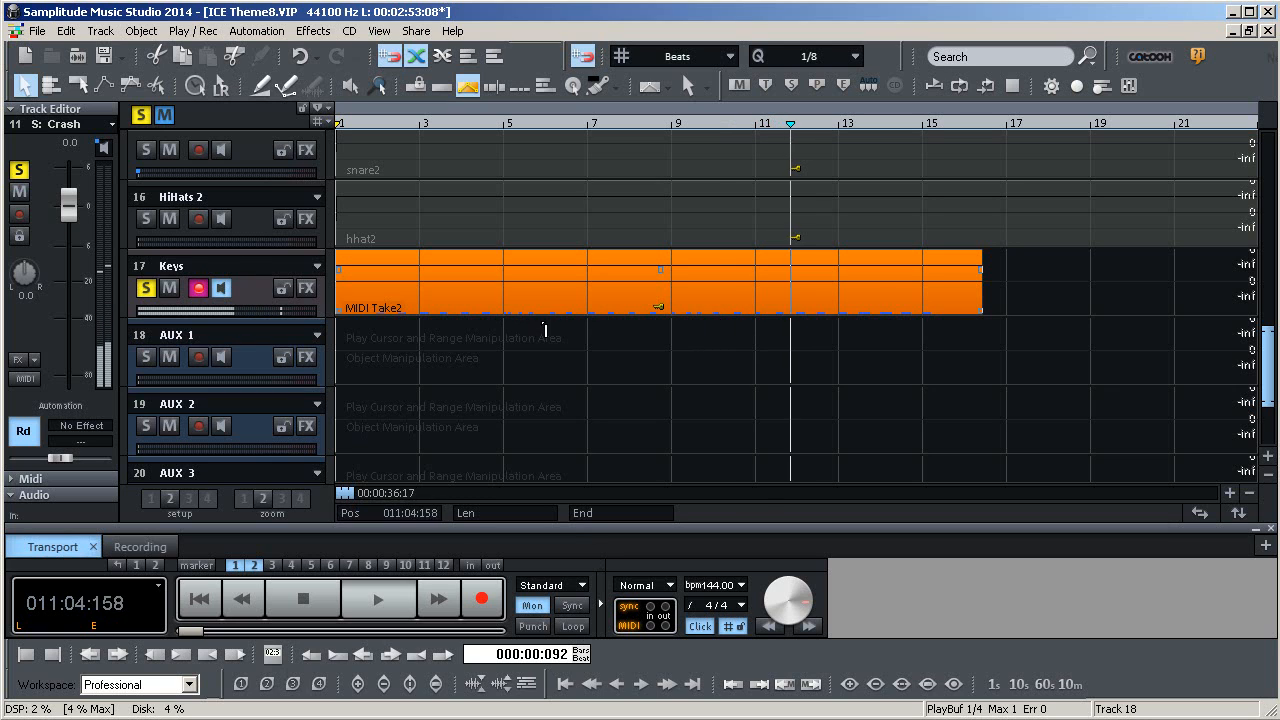
pyautogui.click(305, 606)
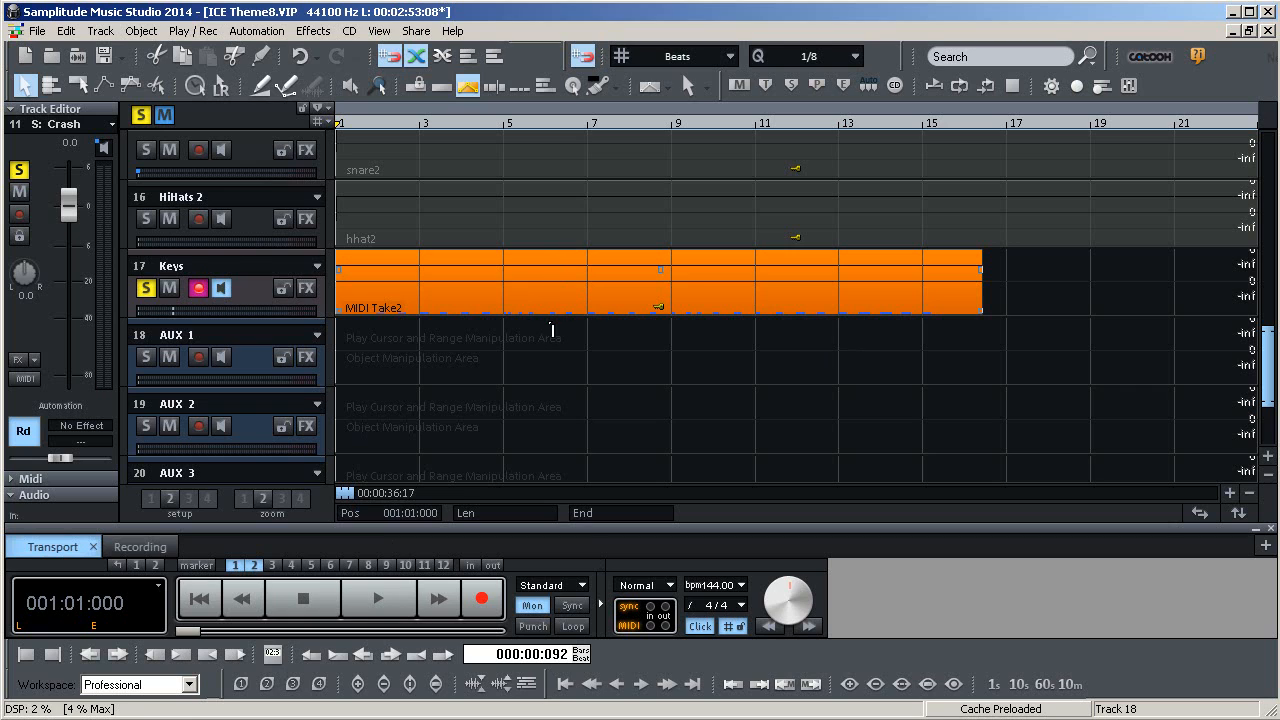
# Open the Keys take in the MIDI Editor at bar 6 and move the bar's first C1 note to 006:01:000
pyautogui.click(545, 122)
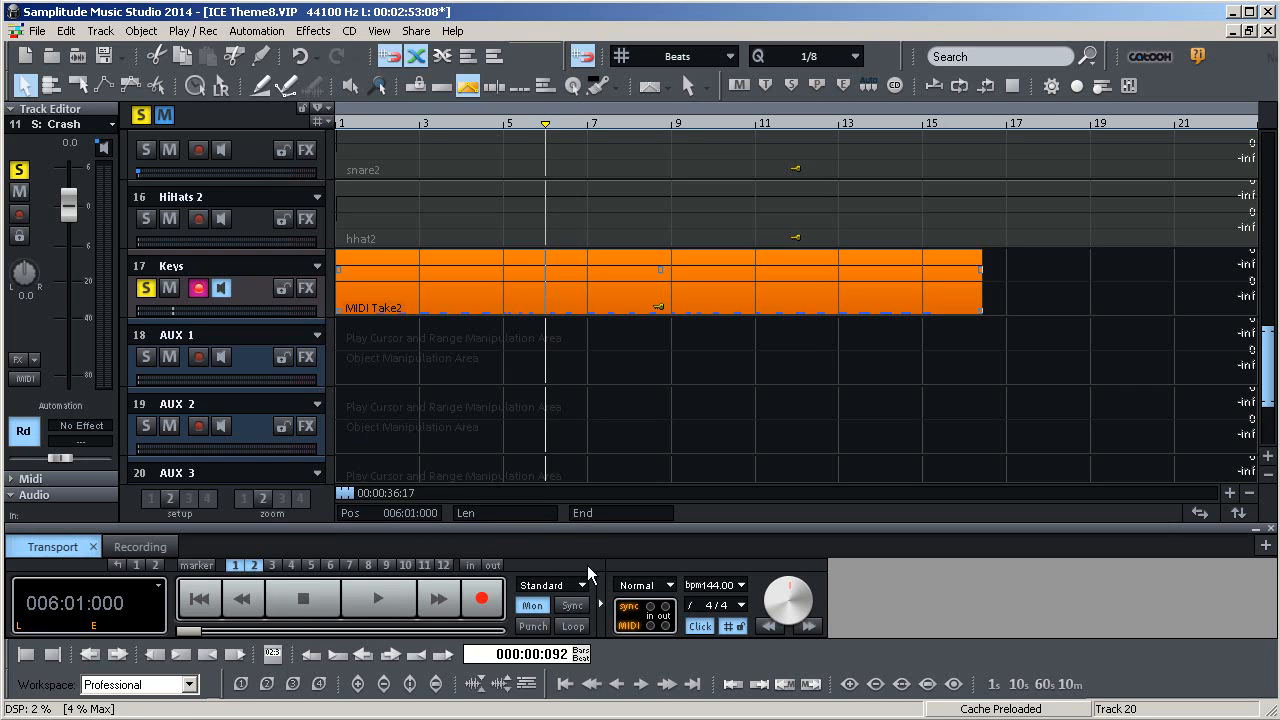
pyautogui.doubleClick(508, 298)
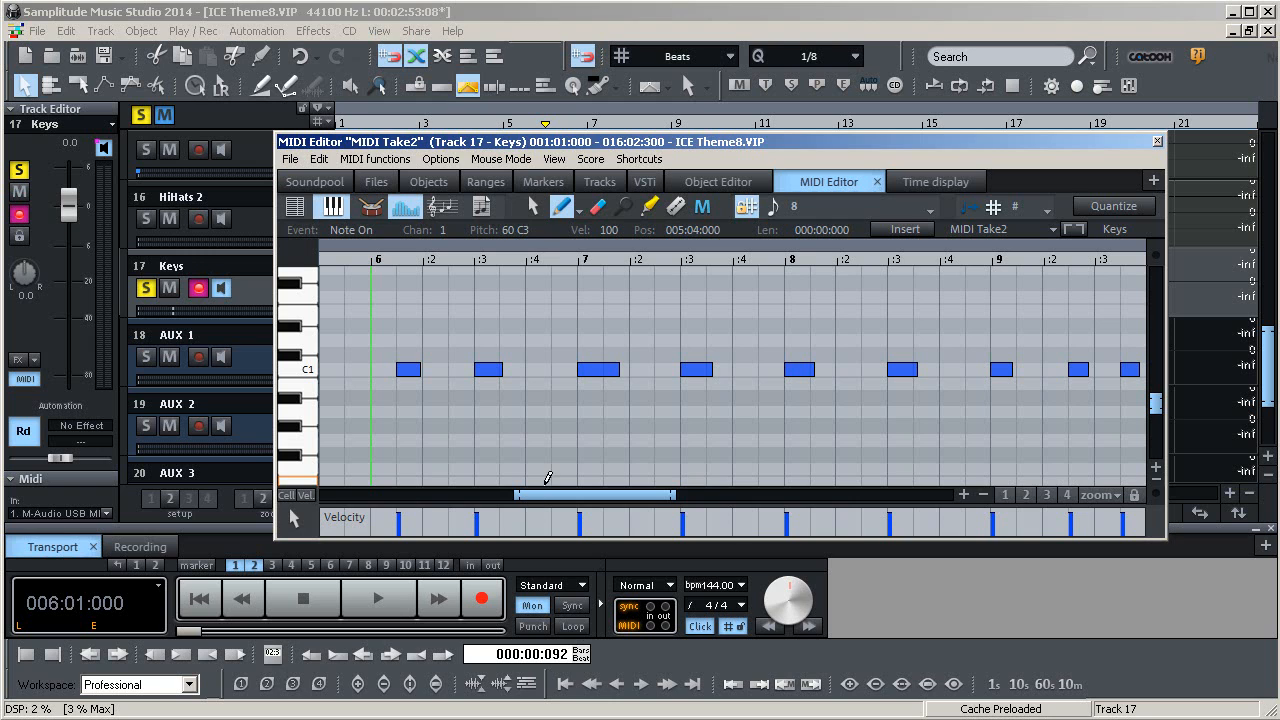
pyautogui.moveTo(543, 498); pyautogui.dragTo(477, 506)
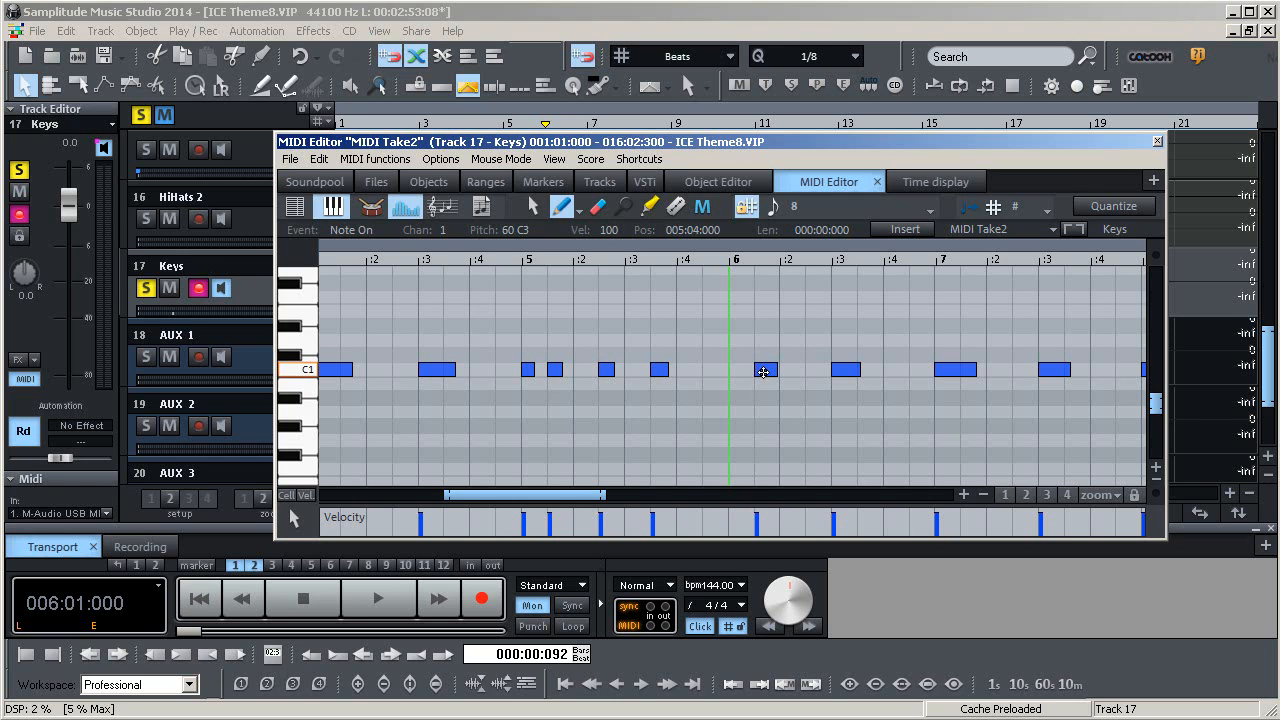
pyautogui.click(763, 372)
pyautogui.moveTo(763, 372); pyautogui.dragTo(740, 370)
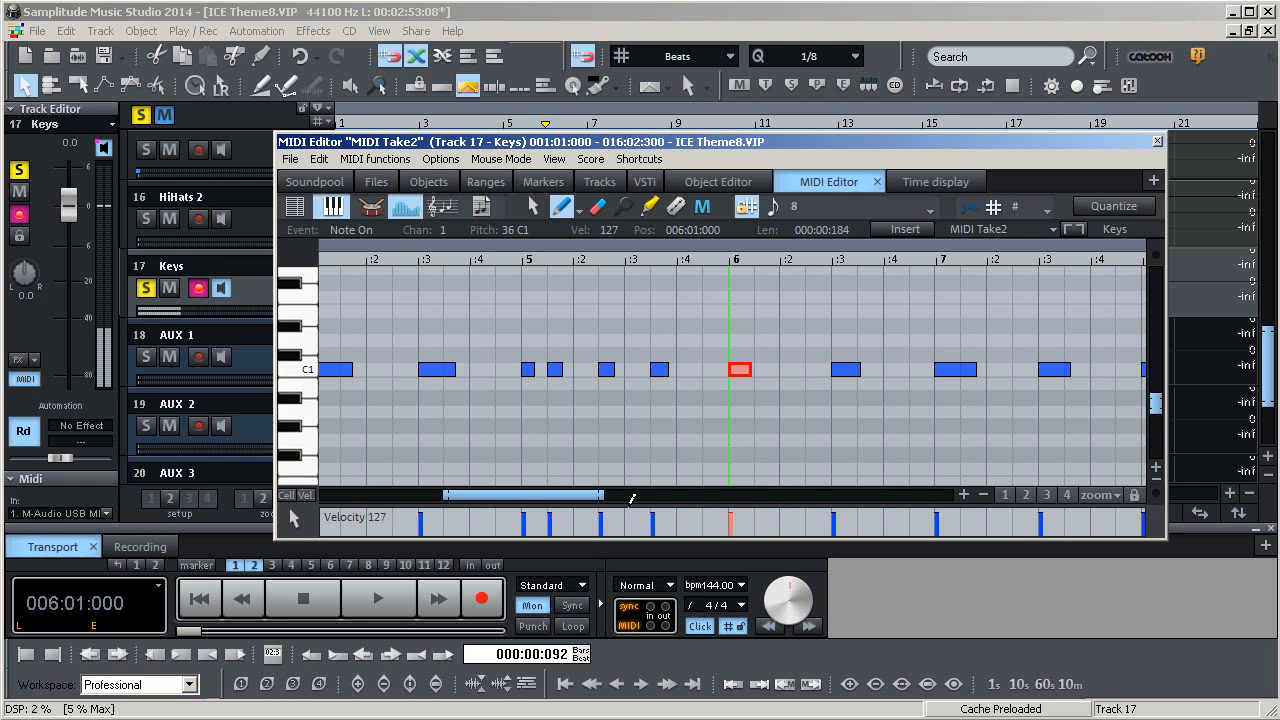
# Play the edited take from 001:01:000 to about bar 15 in the MIDI Editor, and stop playback
pyautogui.moveTo(537, 497); pyautogui.dragTo(407, 495)
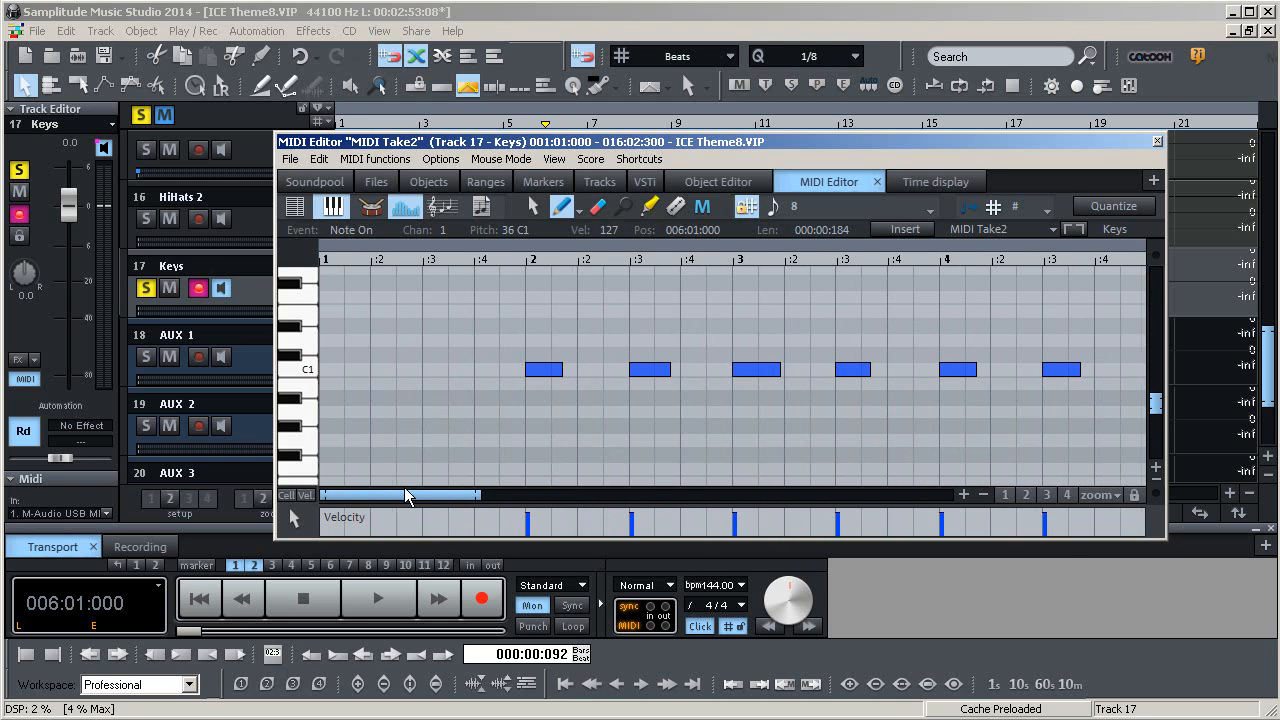
pyautogui.click(326, 263)
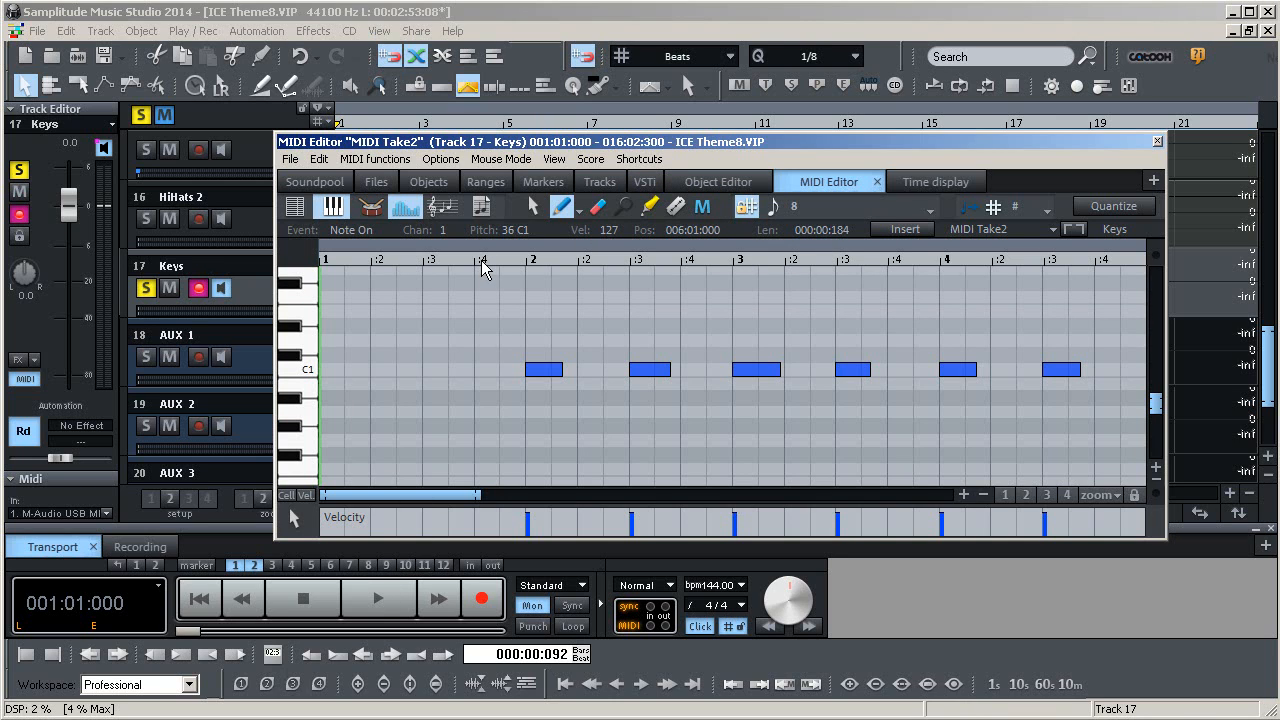
pyautogui.press('space')
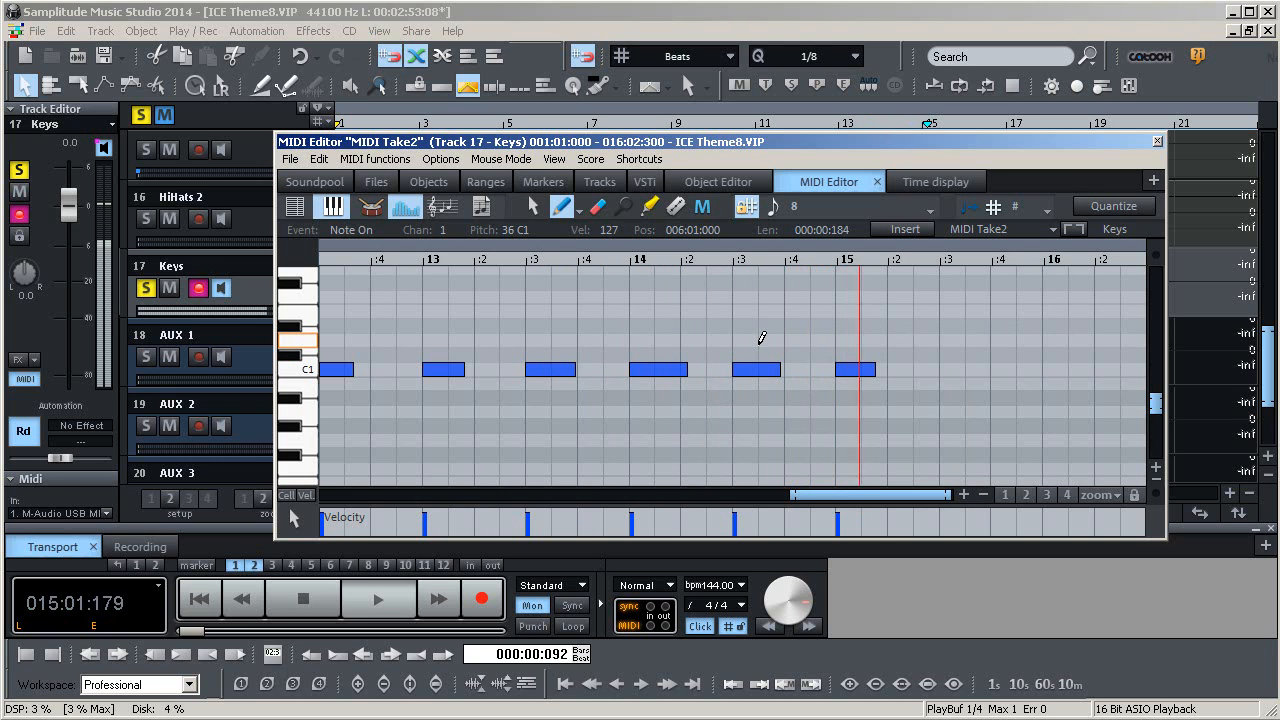
pyautogui.press('space')
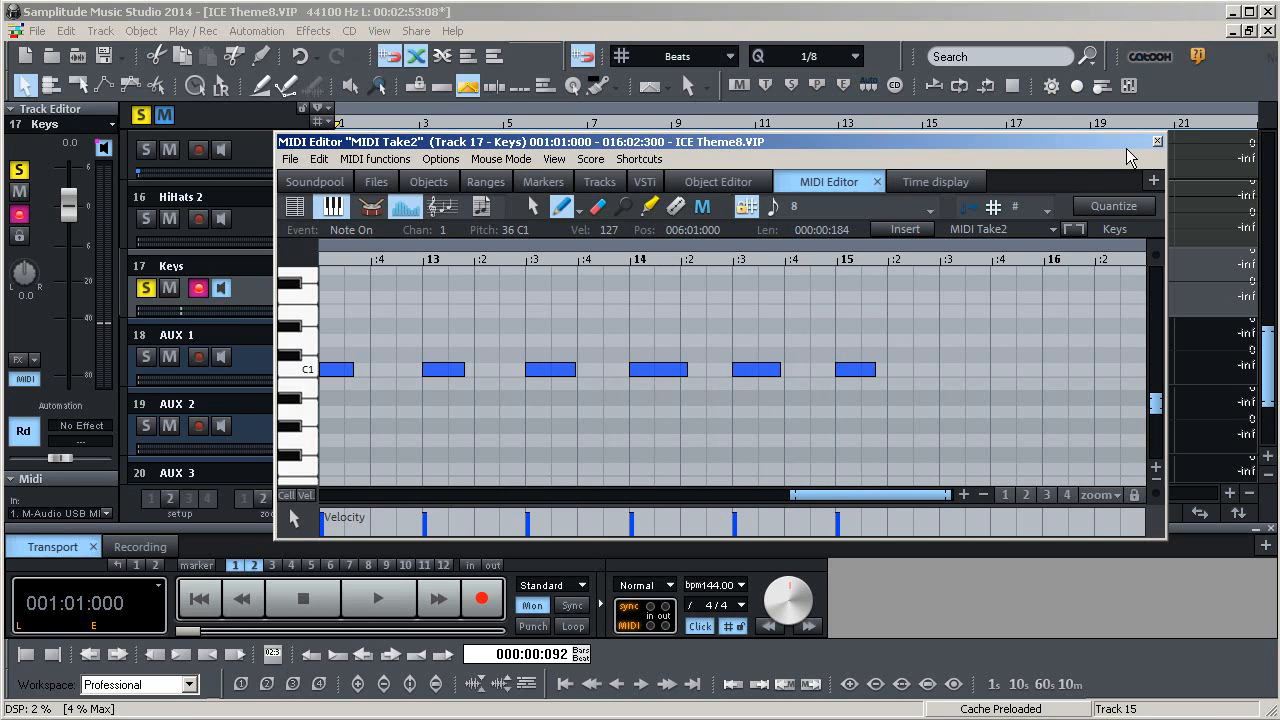
# Delete the C1 notes on beats 1 and 3 of bar 6, and undo the deletion of the beat 3 note
pyautogui.moveTo(853, 493); pyautogui.dragTo(491, 496)
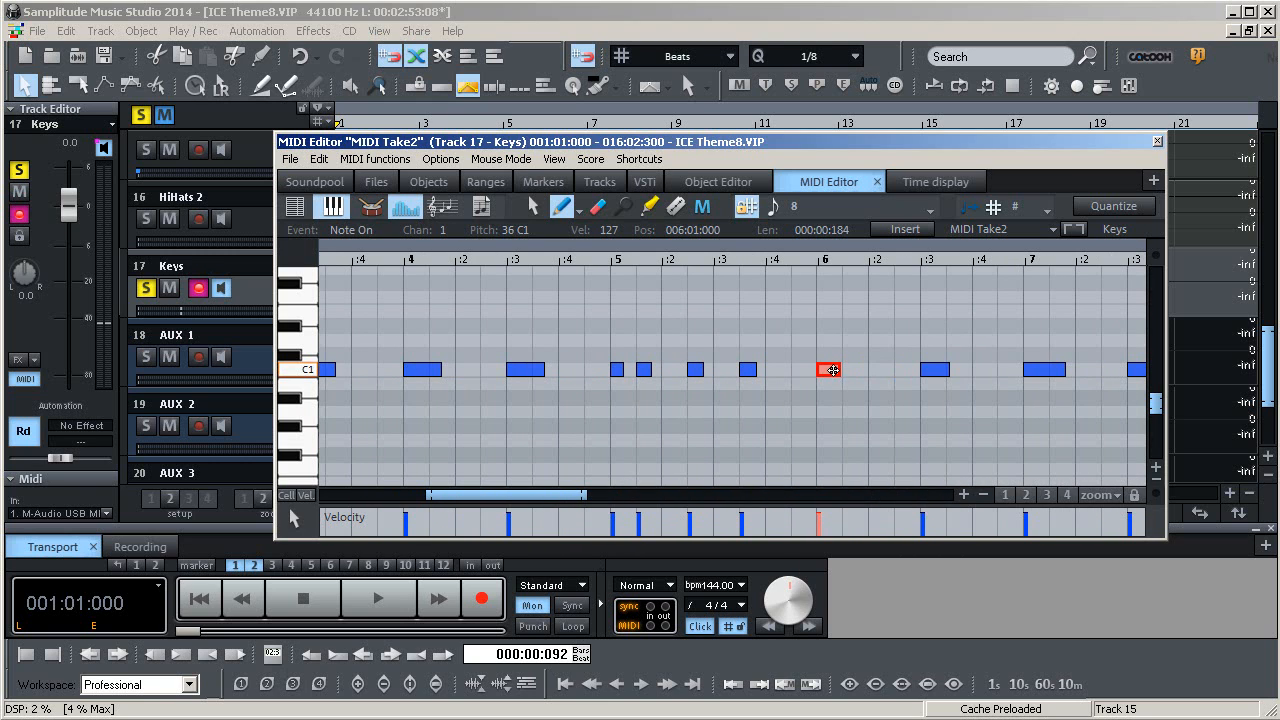
pyautogui.moveTo(838, 372); pyautogui.dragTo(844, 373)
pyautogui.click(828, 369)
pyautogui.click(935, 369)
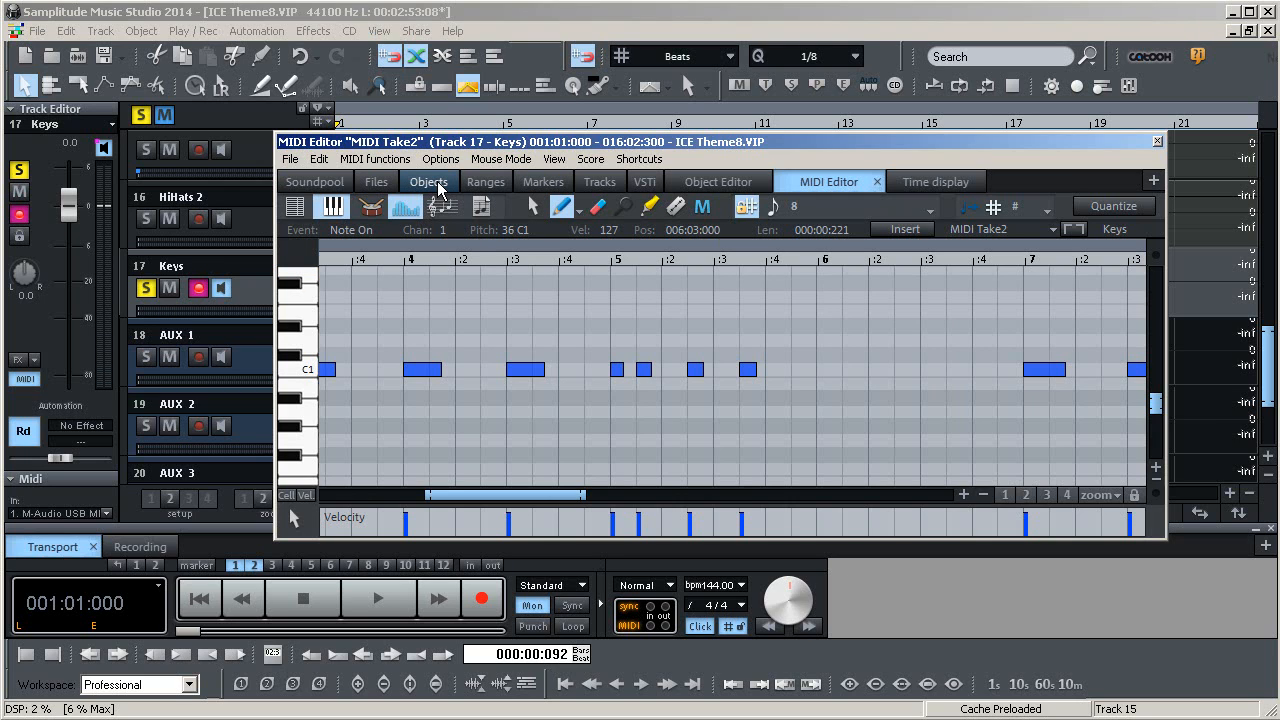
pyautogui.hotkey('ctrl', 'z')
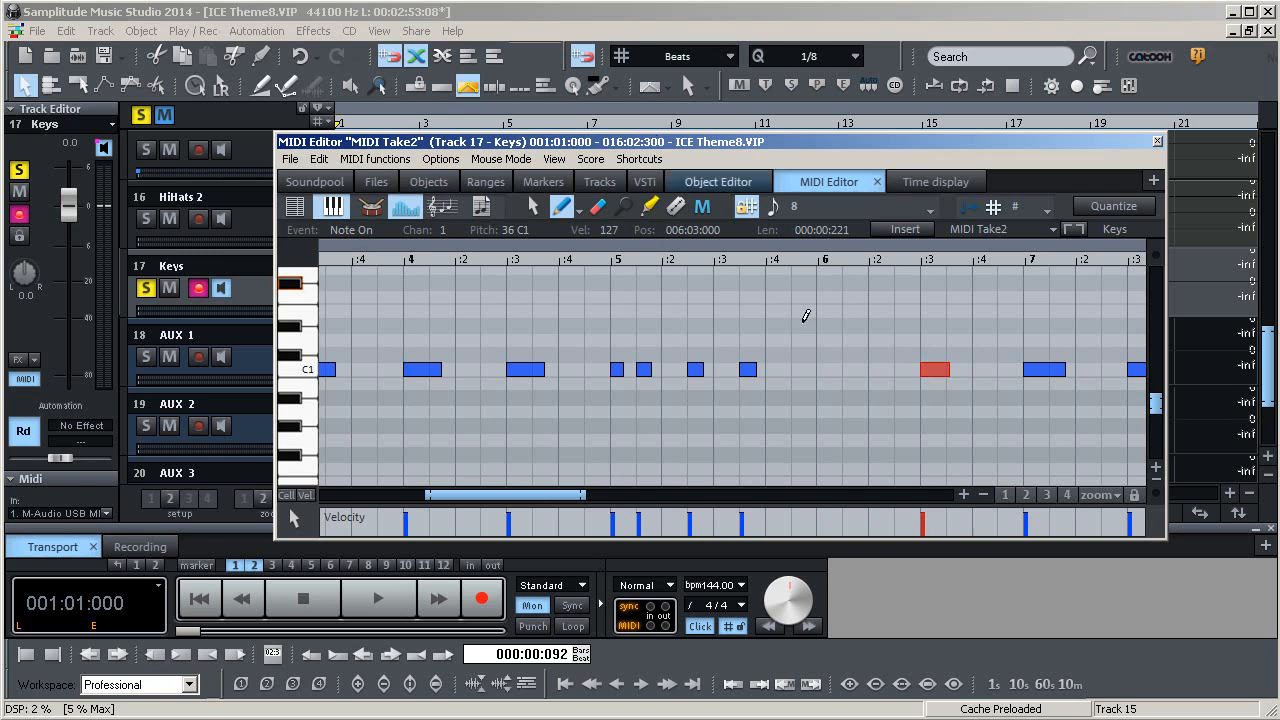
# Copy the C1 note at 006:03:000 and paste it at 006:01:000
pyautogui.click(320, 160)
pyautogui.click(340, 241)
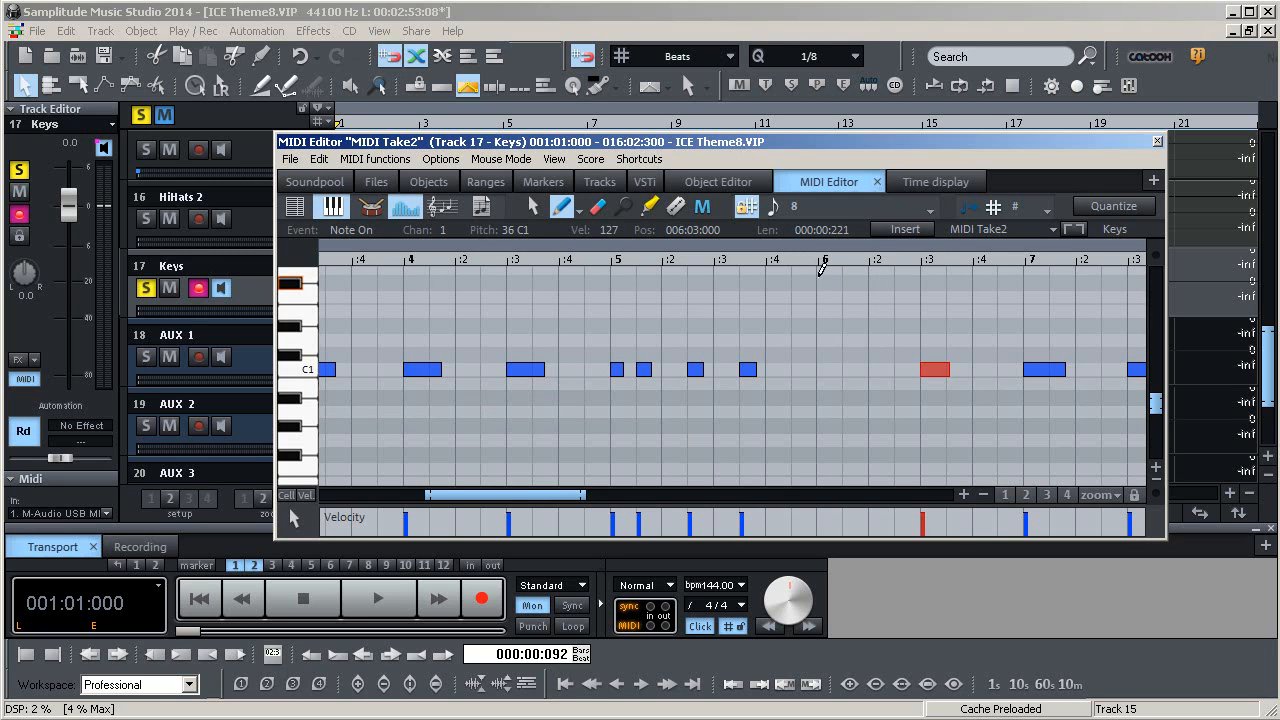
pyautogui.click(818, 262)
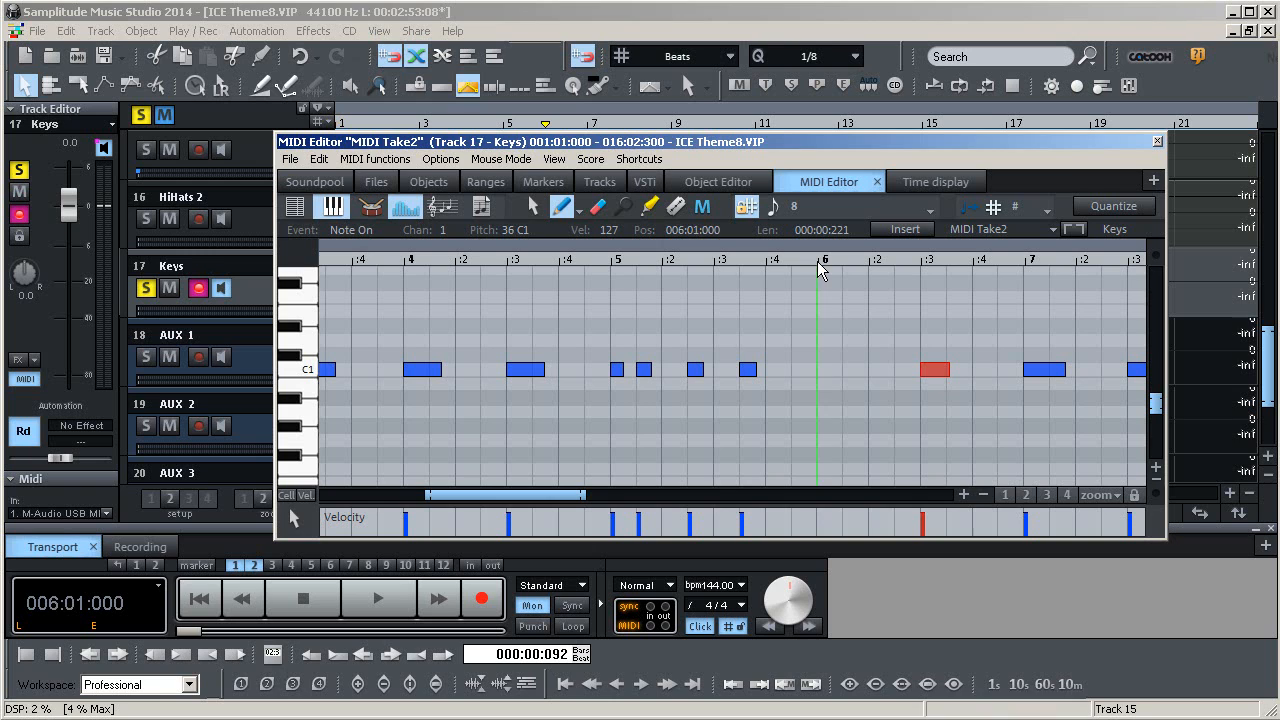
pyautogui.click(320, 160)
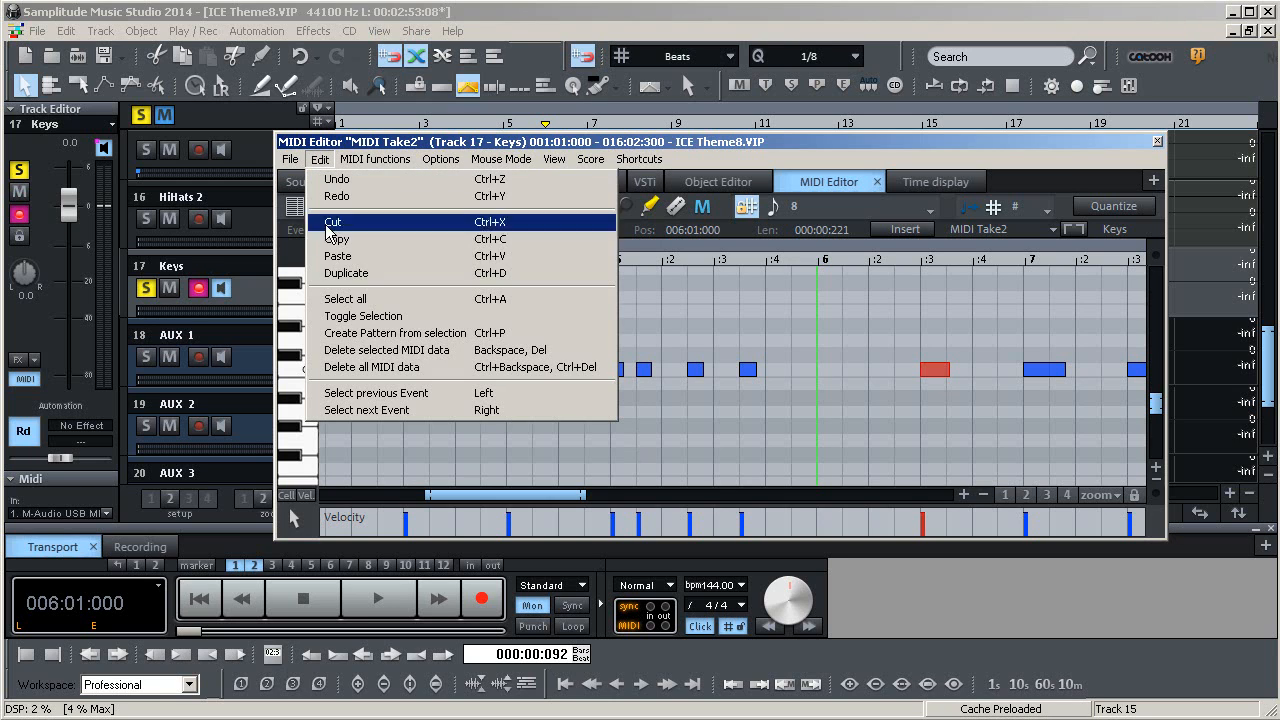
pyautogui.click(336, 256)
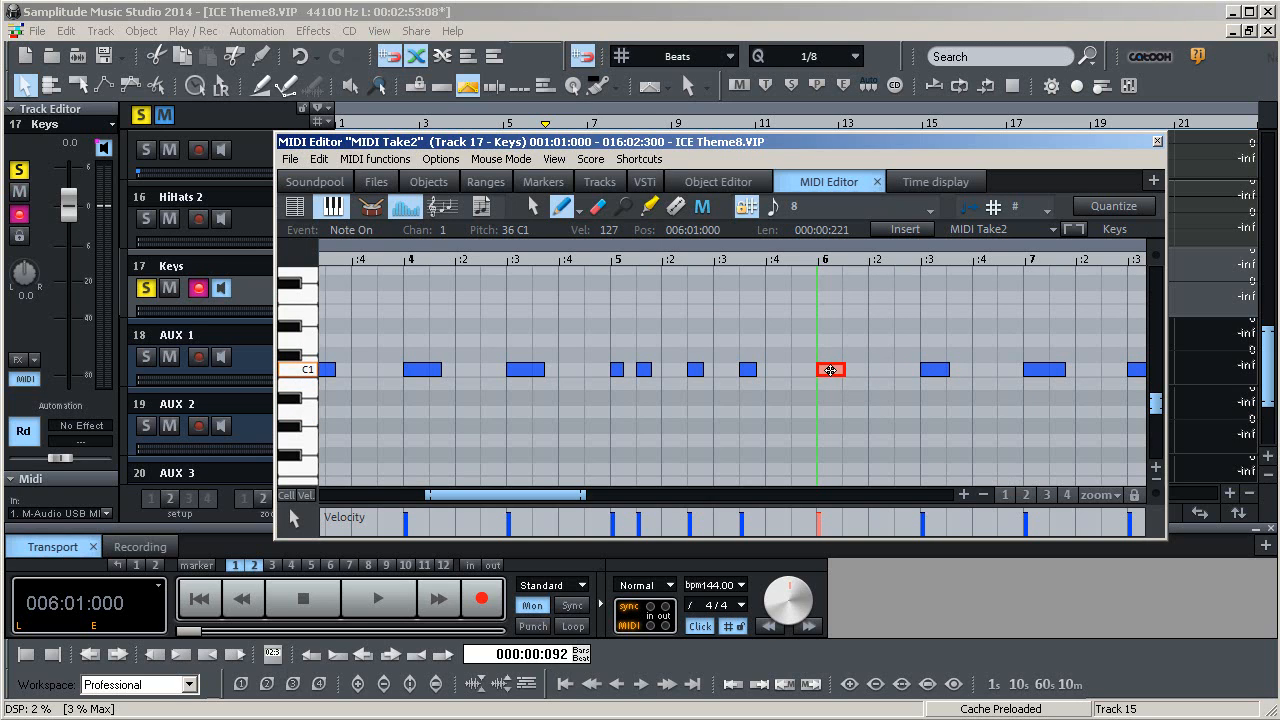
# Draw a D#1 note at 006:01:000 above the C1 note and delete it
pyautogui.click(856, 268)
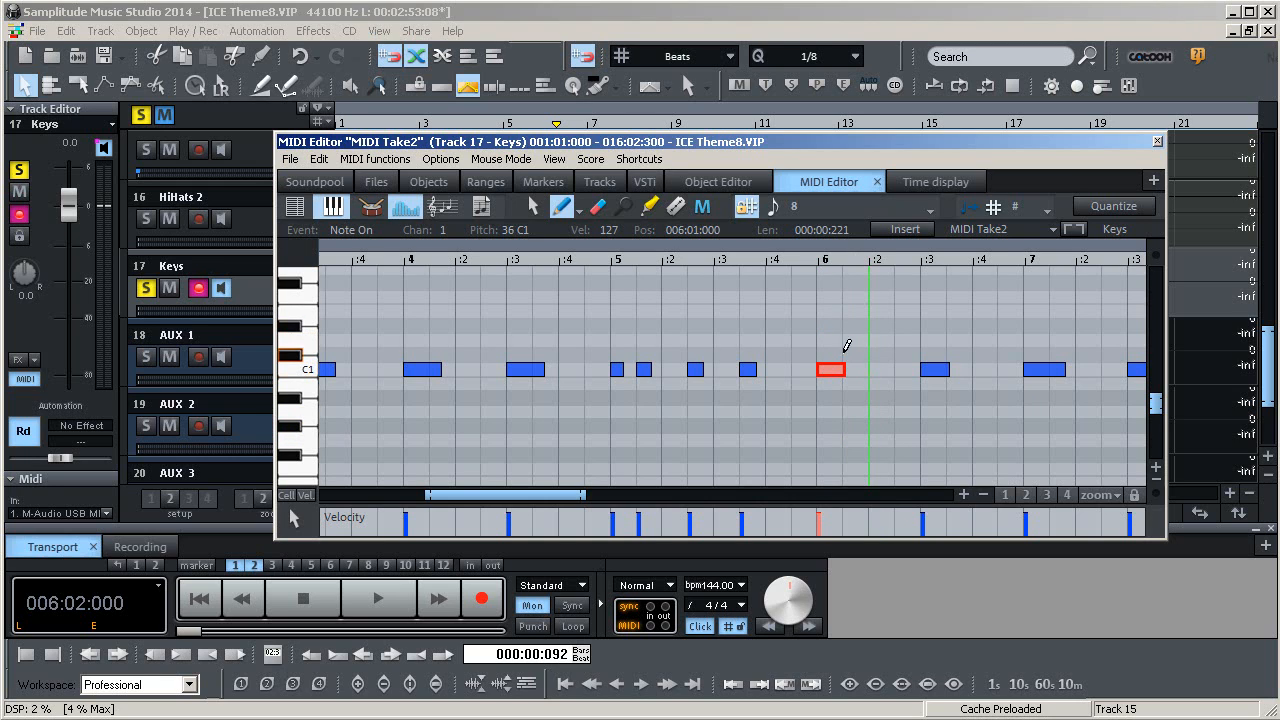
pyautogui.click(825, 325)
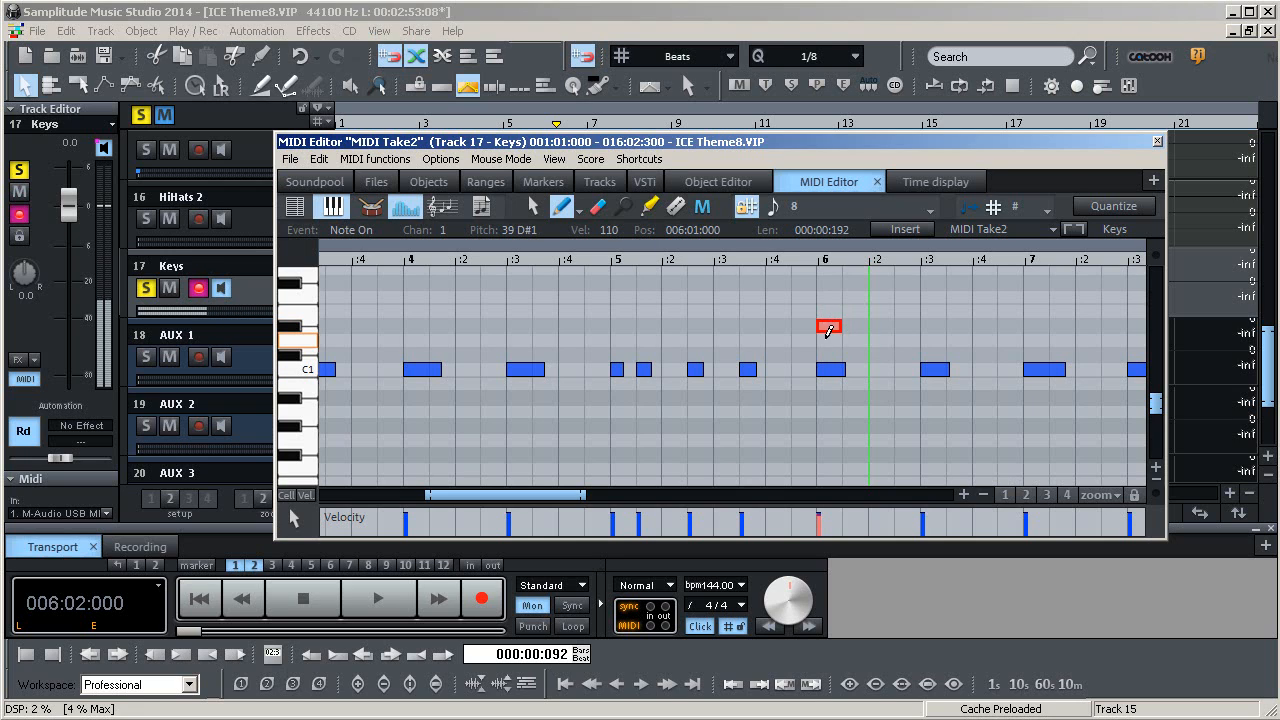
pyautogui.press('Delete')
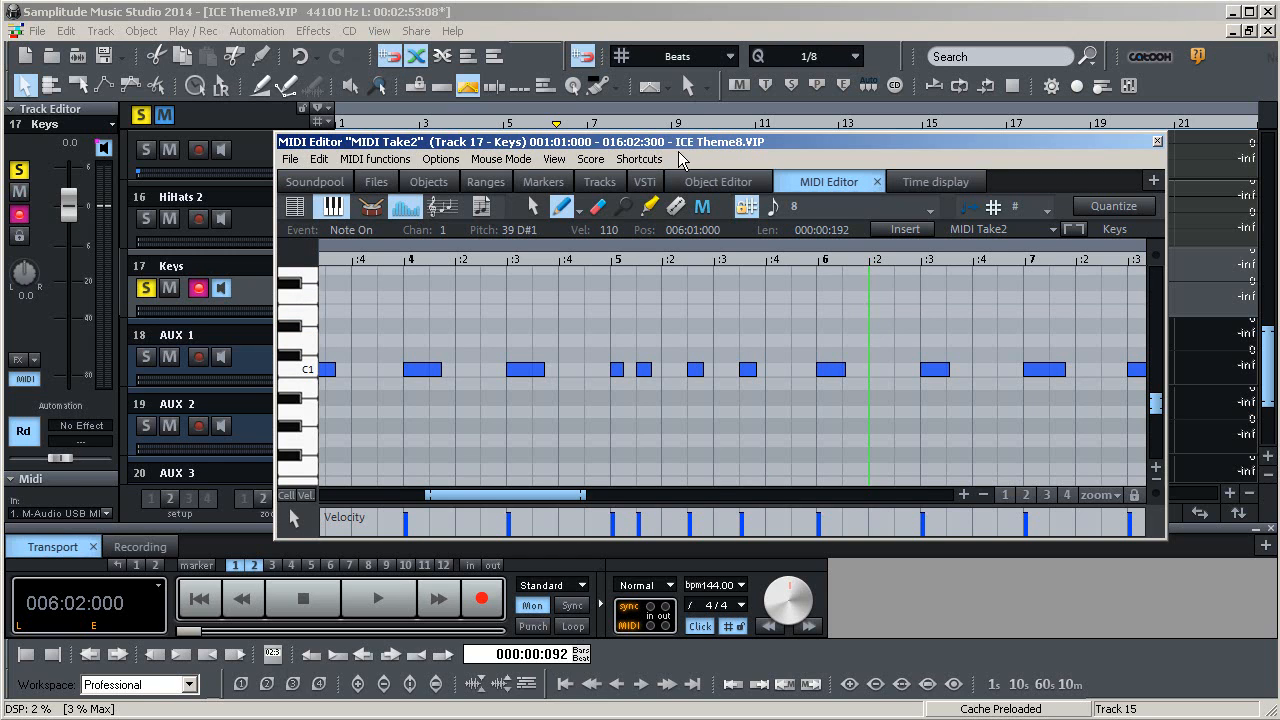
# Shift the MIDI Editor window slightly around the screen and close it
pyautogui.moveTo(708, 147); pyautogui.dragTo(698, 135)
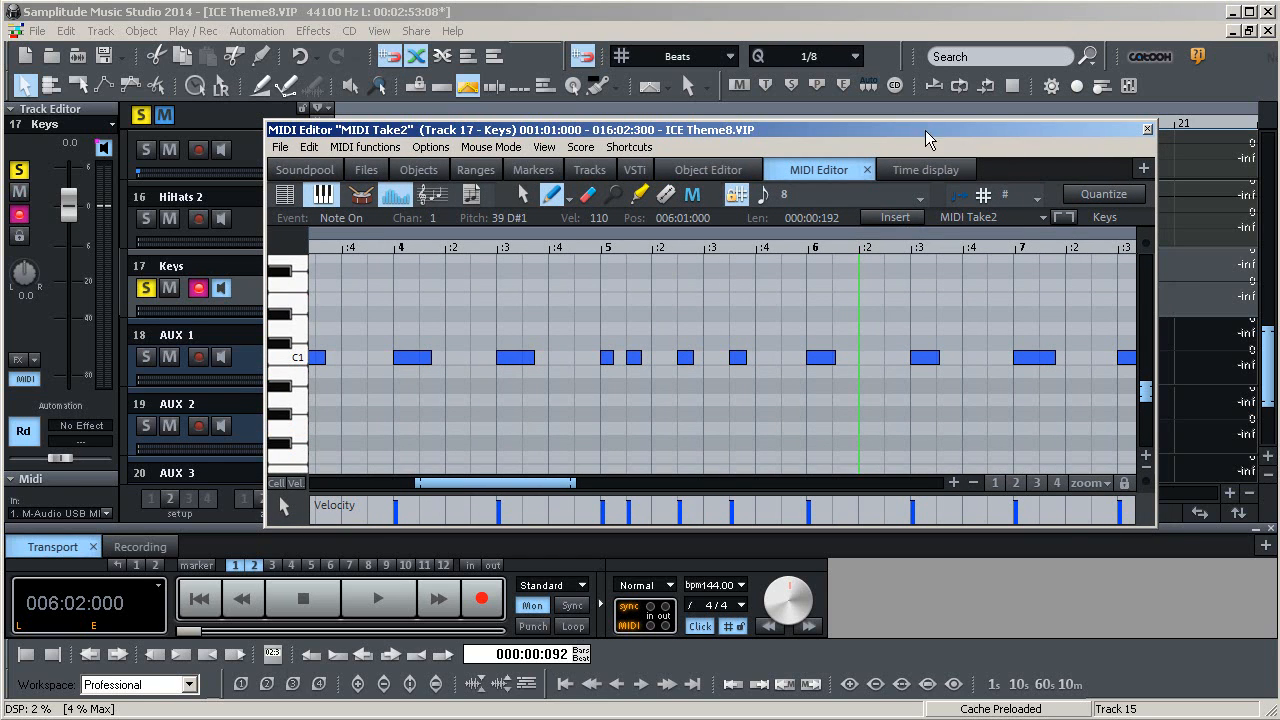
pyautogui.moveTo(925, 130); pyautogui.dragTo(932, 136)
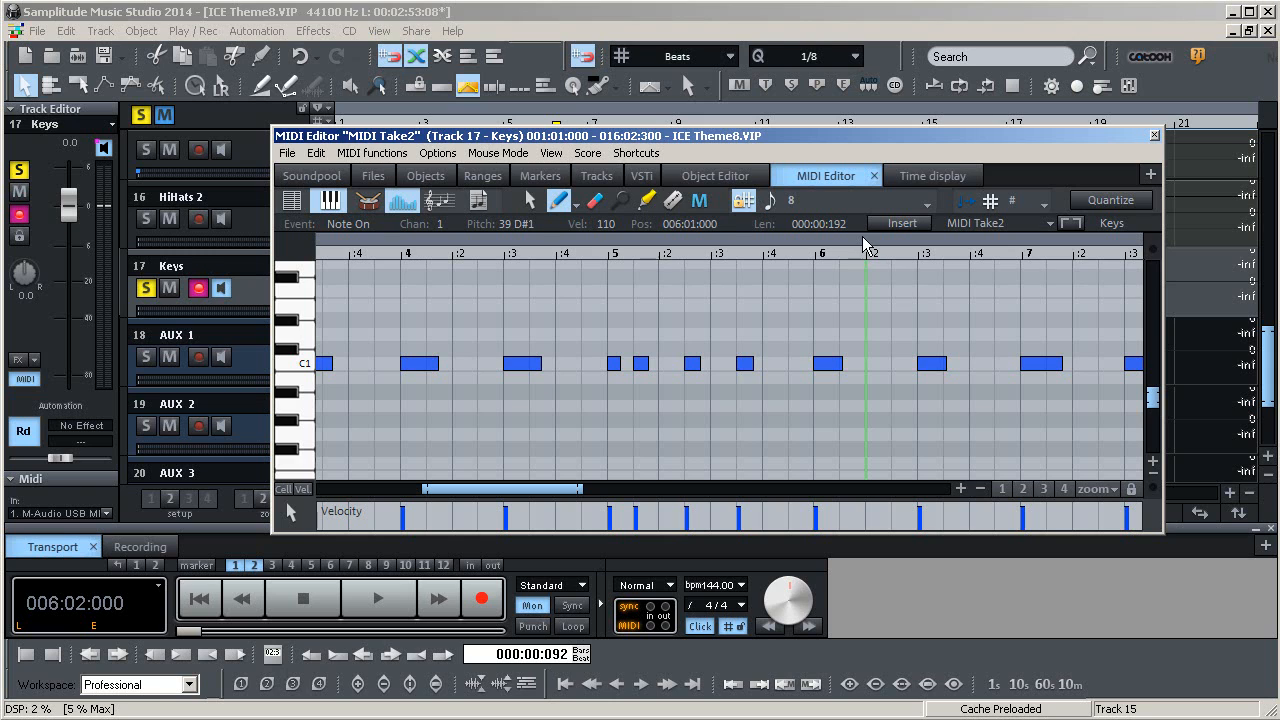
pyautogui.moveTo(1010, 140); pyautogui.dragTo(981, 139)
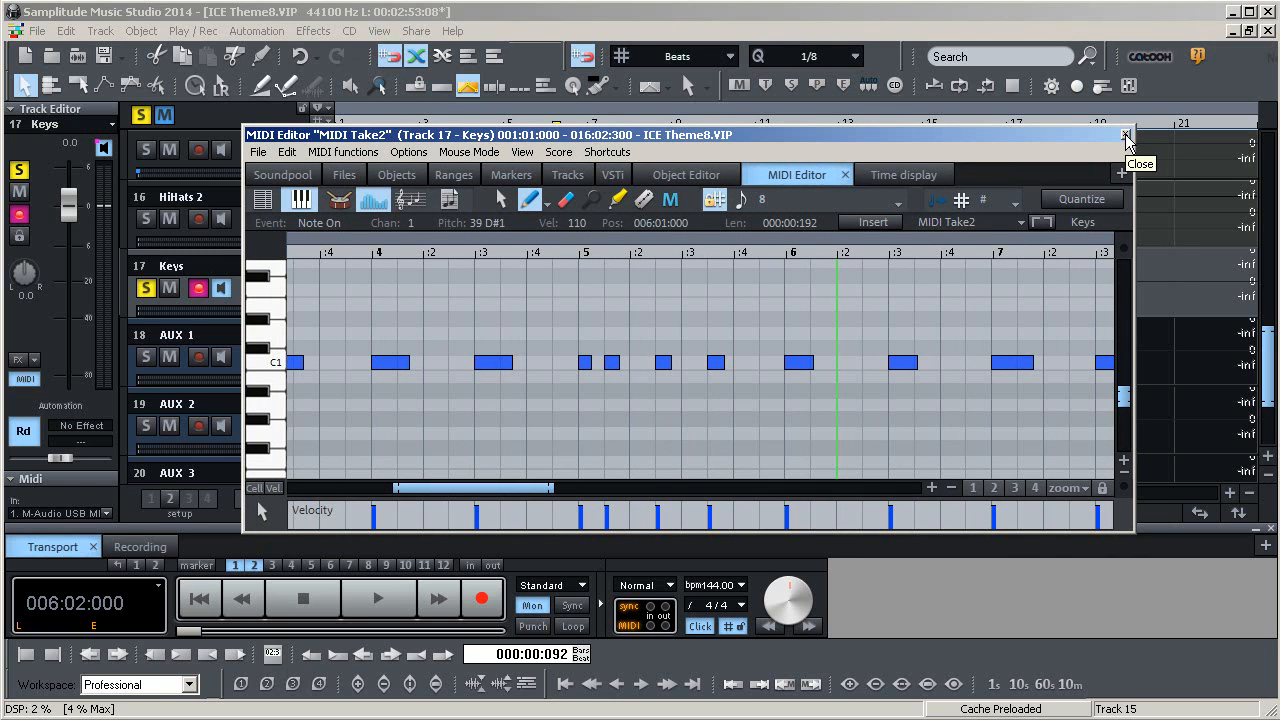
pyautogui.moveTo(1085, 139); pyautogui.dragTo(1104, 124)
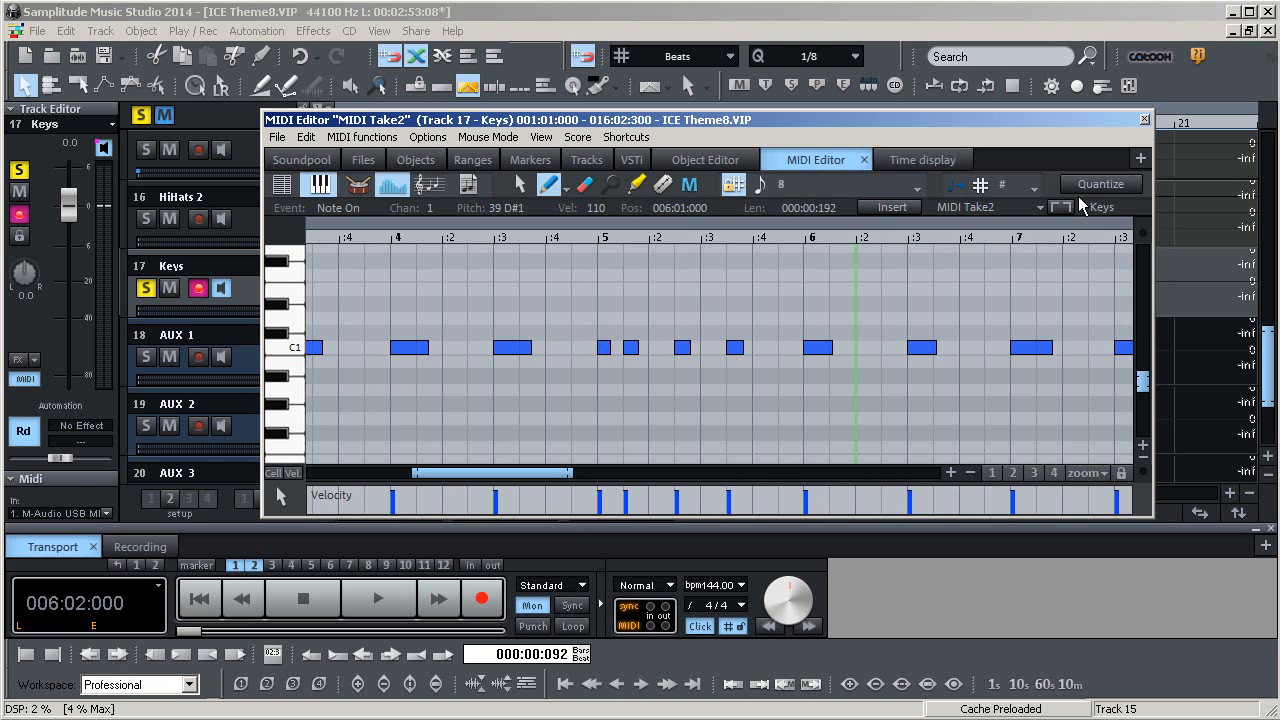
pyautogui.click(1145, 121)
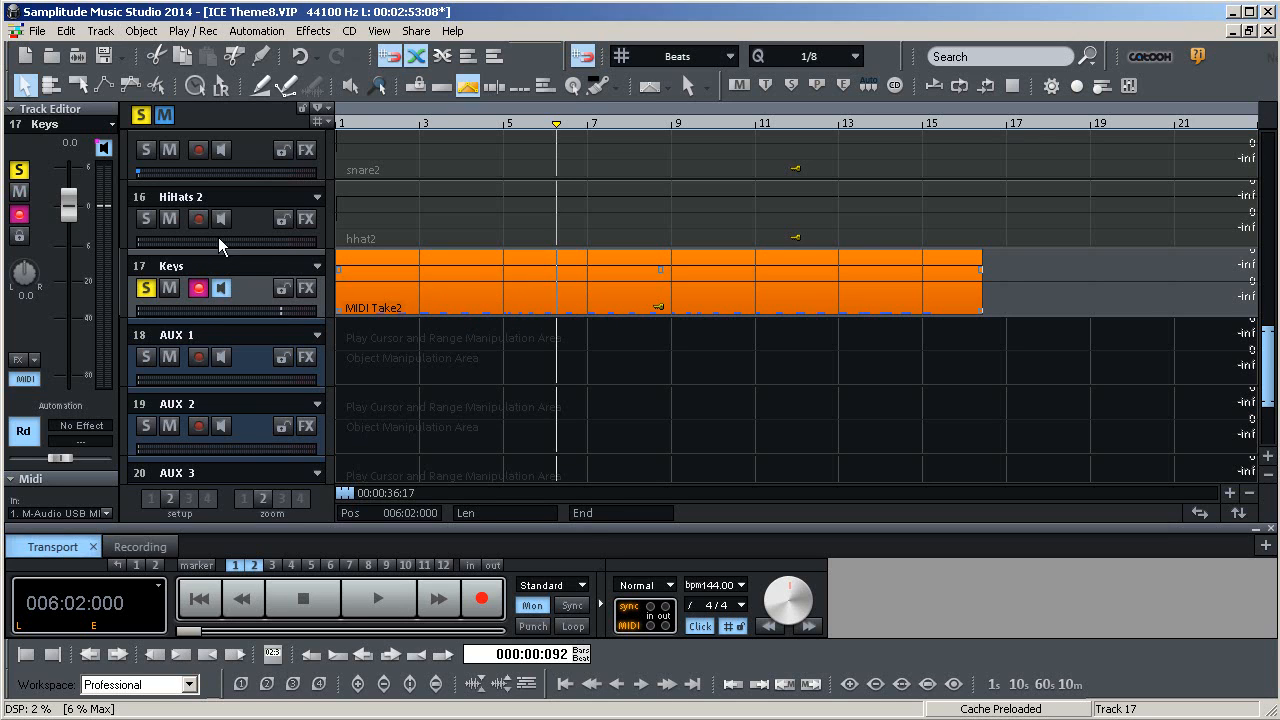
# Turn off solo on the snare and Crash tracks
pyautogui.scroll(7, 218, 237)
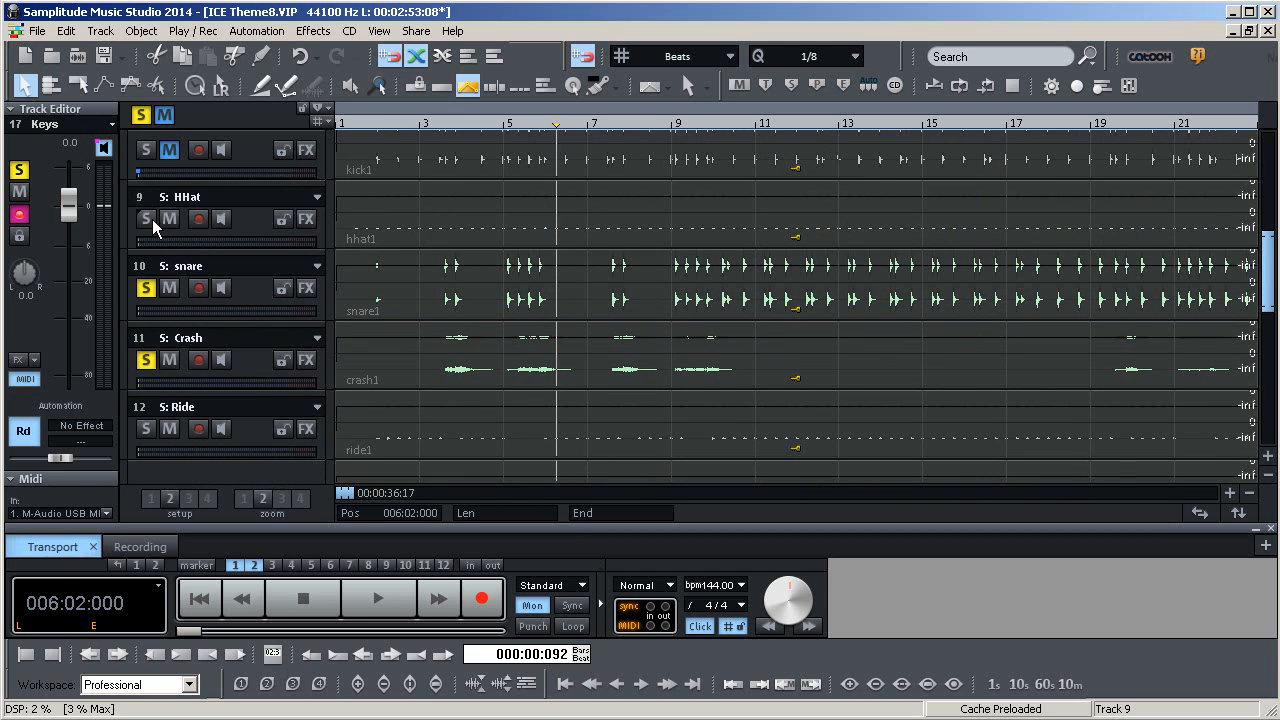
pyautogui.click(146, 288)
pyautogui.click(145, 358)
pyautogui.scroll(2, 161, 294)
pyautogui.scroll(-8, 161, 294)
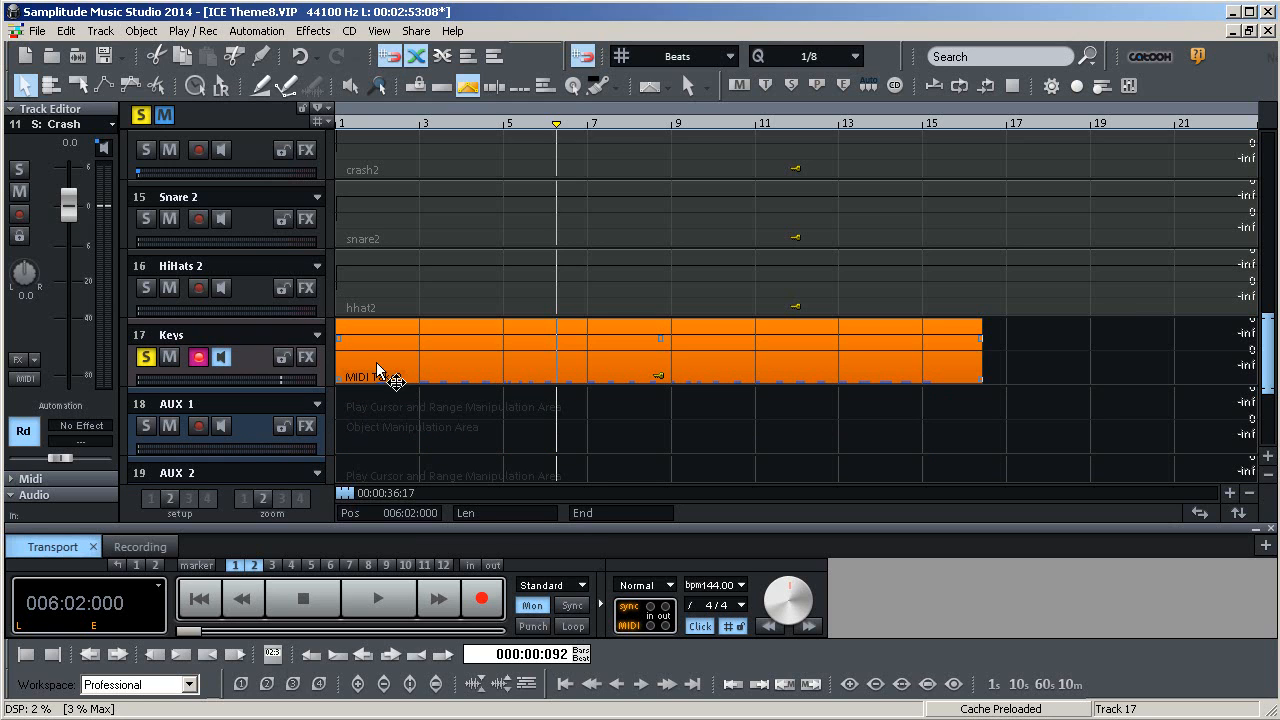
# Look through the project's export formats without exporting, and reselect the Keys track
pyautogui.click(37, 31)
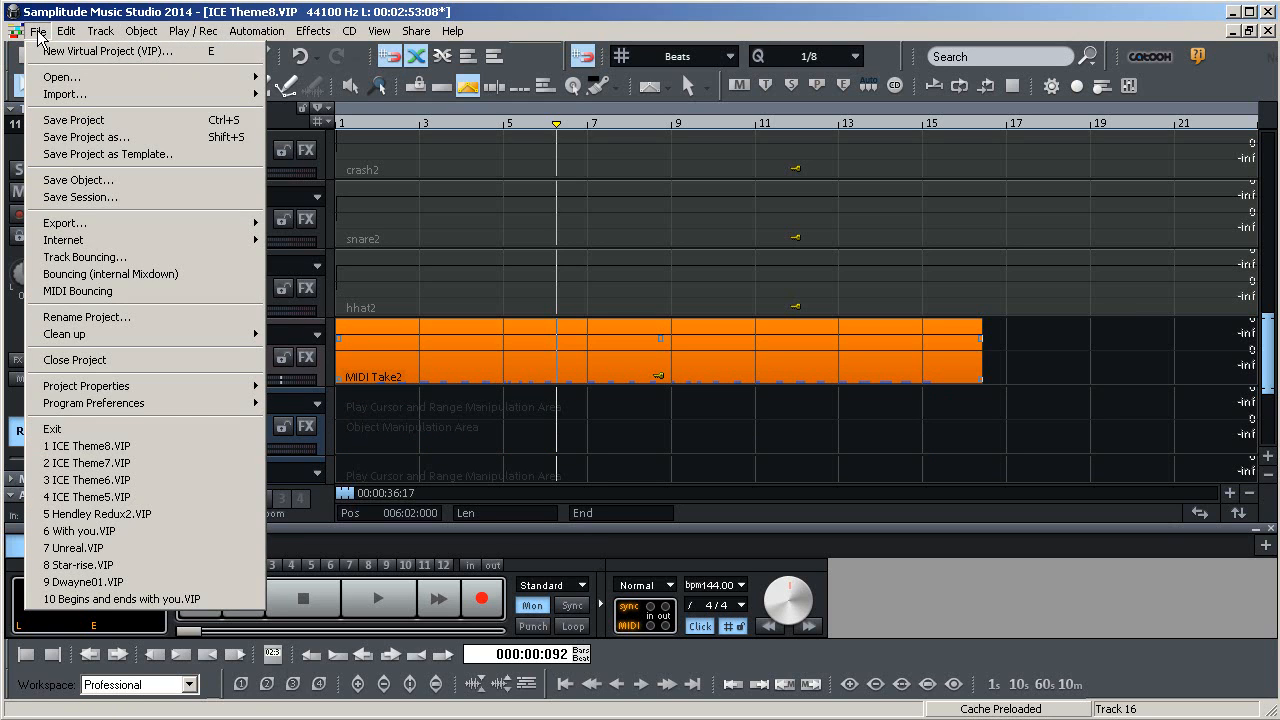
pyautogui.moveTo(75, 224)
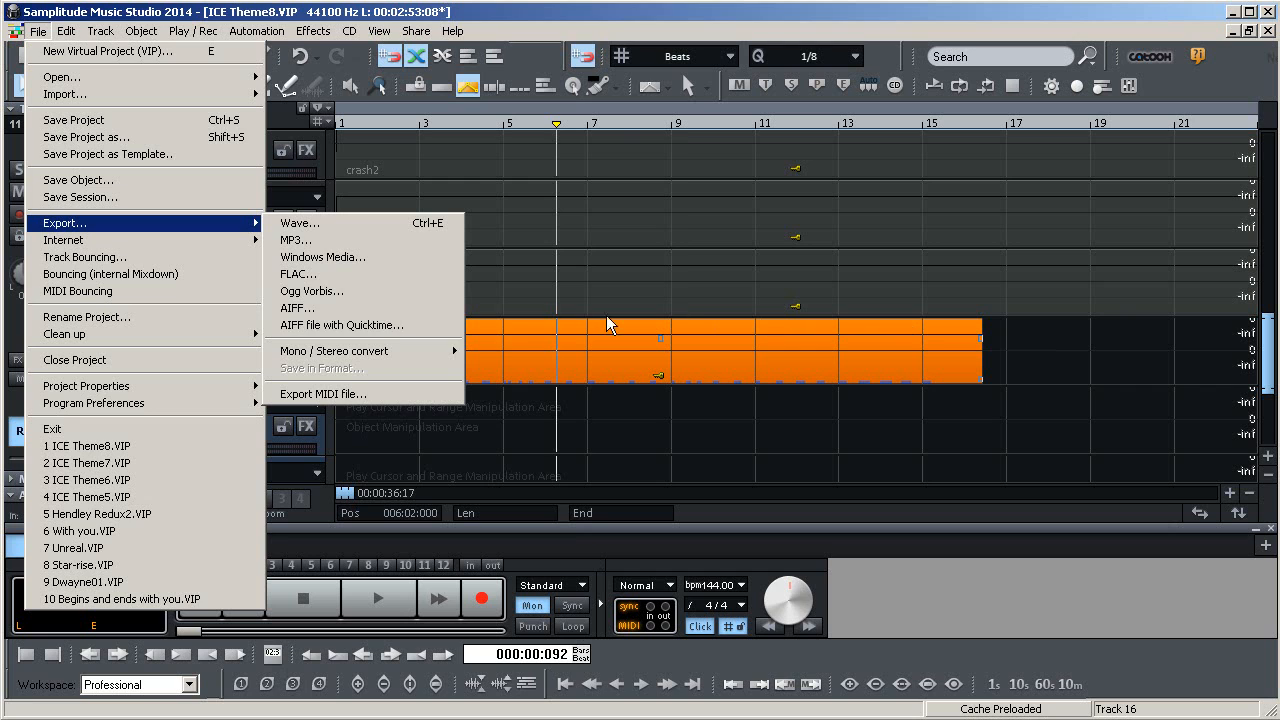
pyautogui.click(1054, 392)
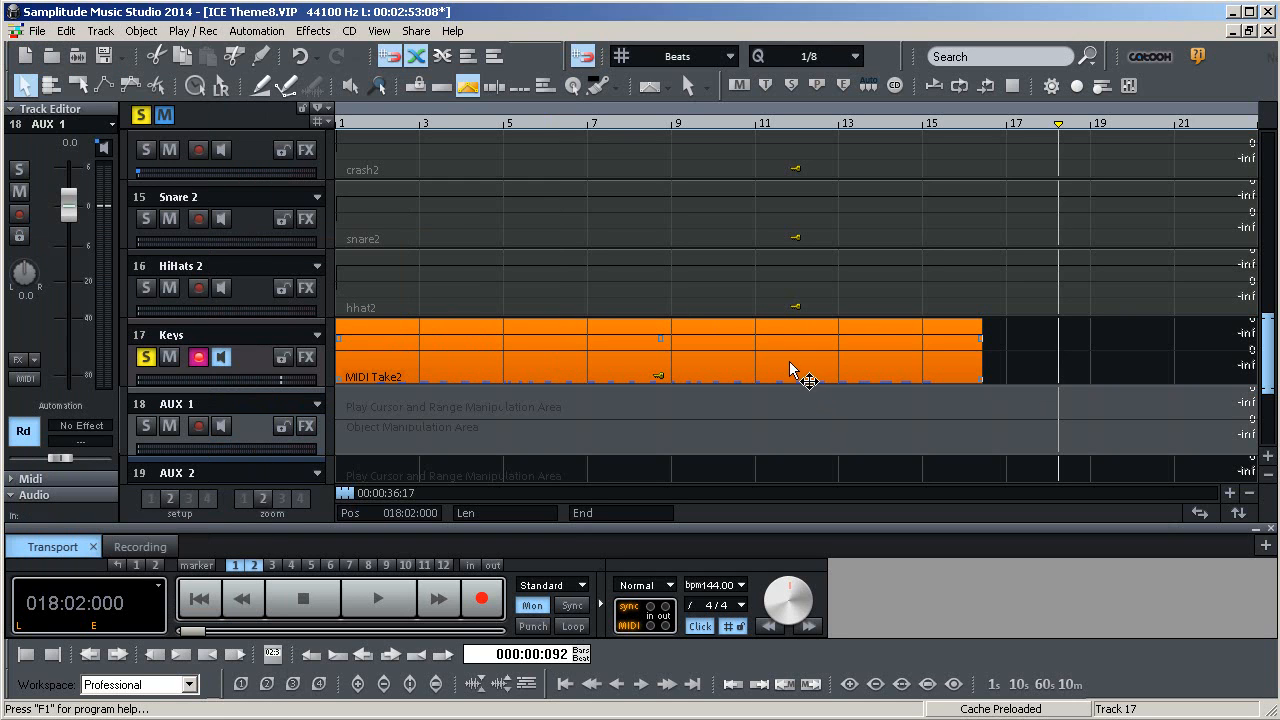
pyautogui.click(1038, 357)
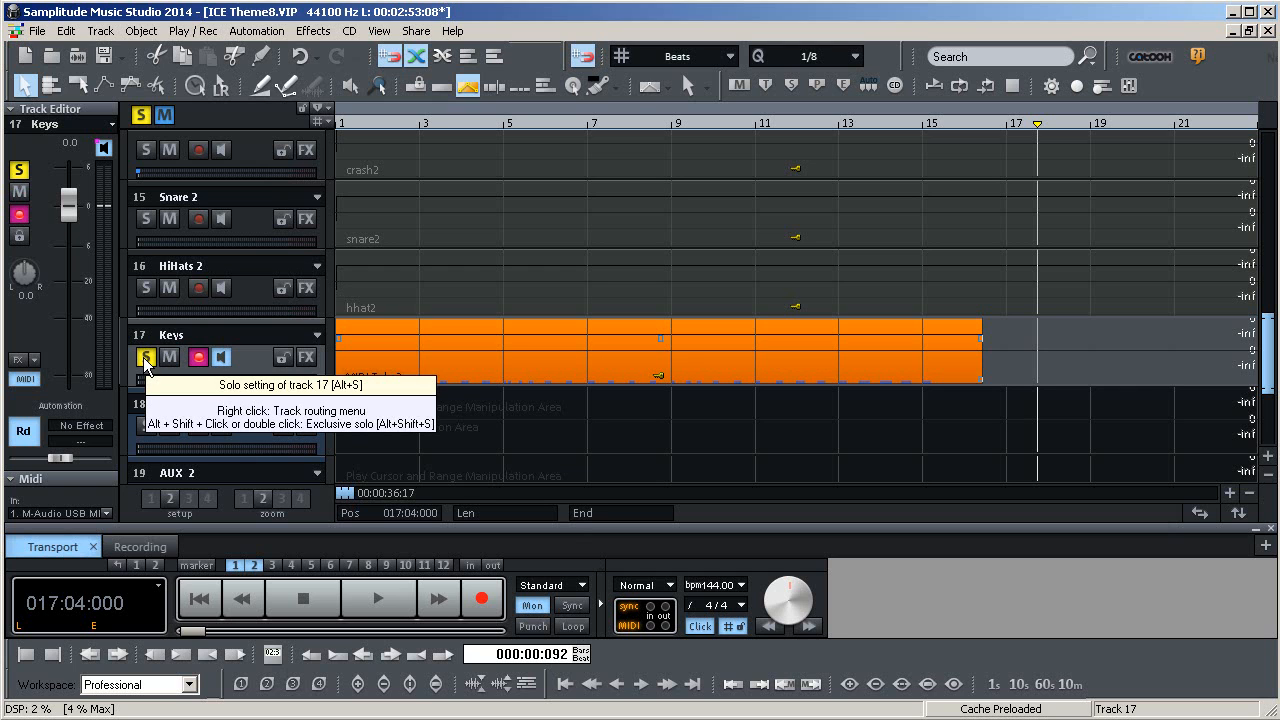
# Play the soloed Keys part from the project start with the metronome click off, and stop playback
pyautogui.scroll(10, 207, 325)
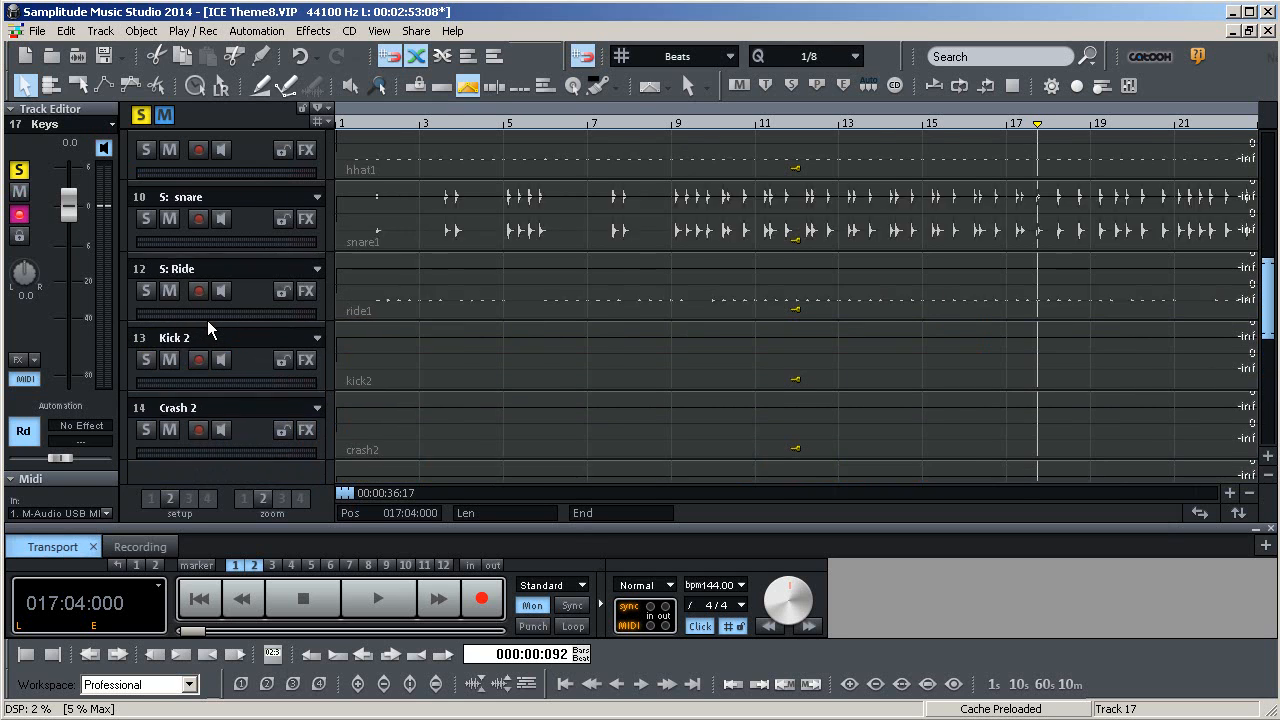
pyautogui.scroll(4, 207, 330)
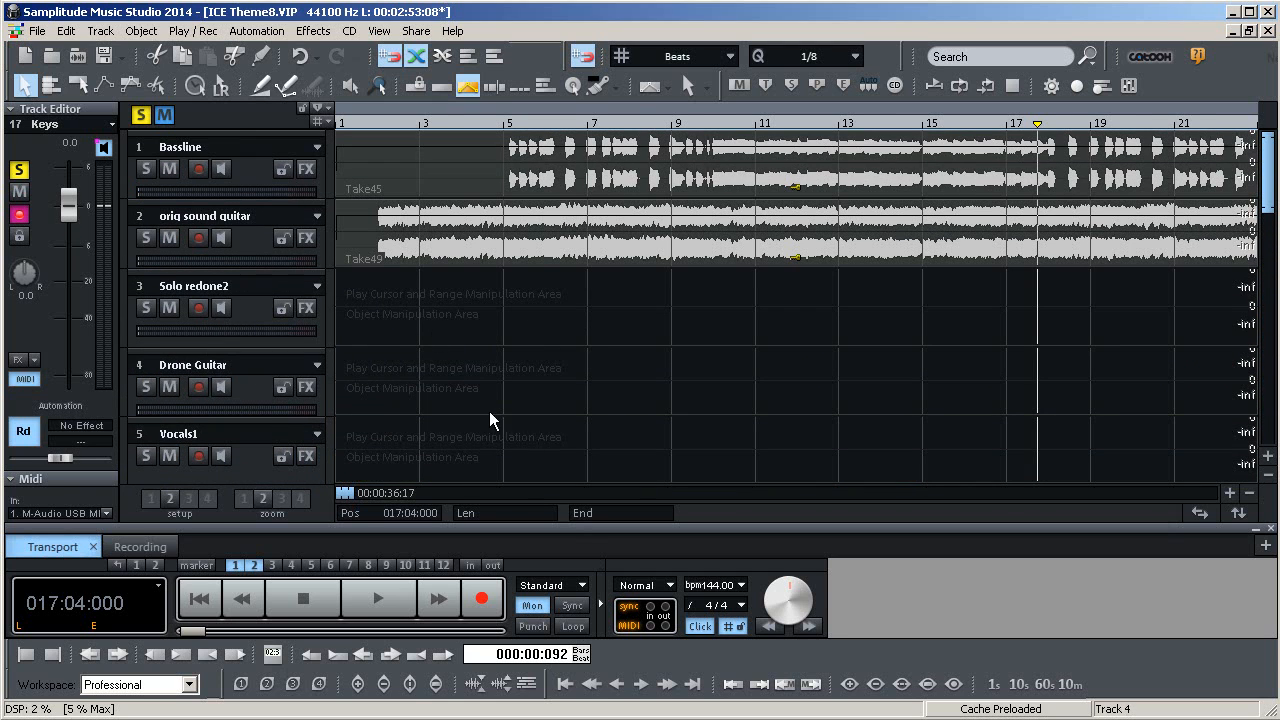
pyautogui.scroll(-5, 500, 410)
pyautogui.scroll(-6, 512, 398)
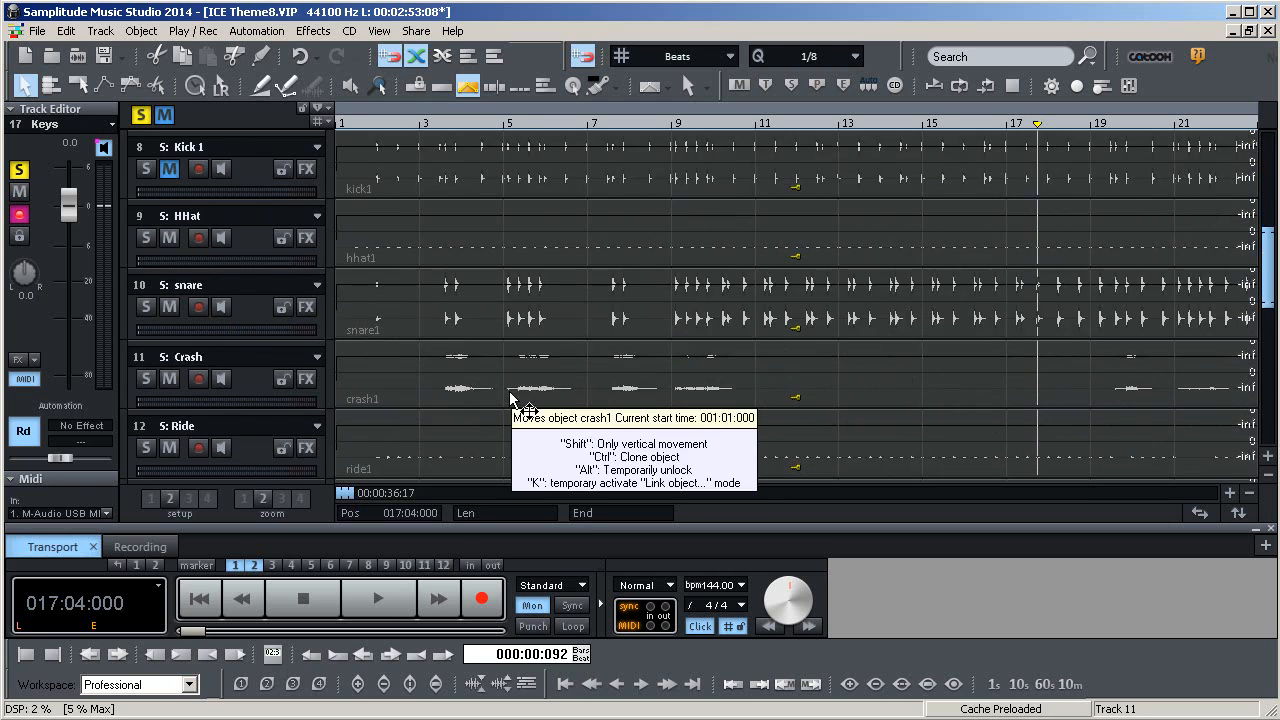
pyautogui.click(379, 596)
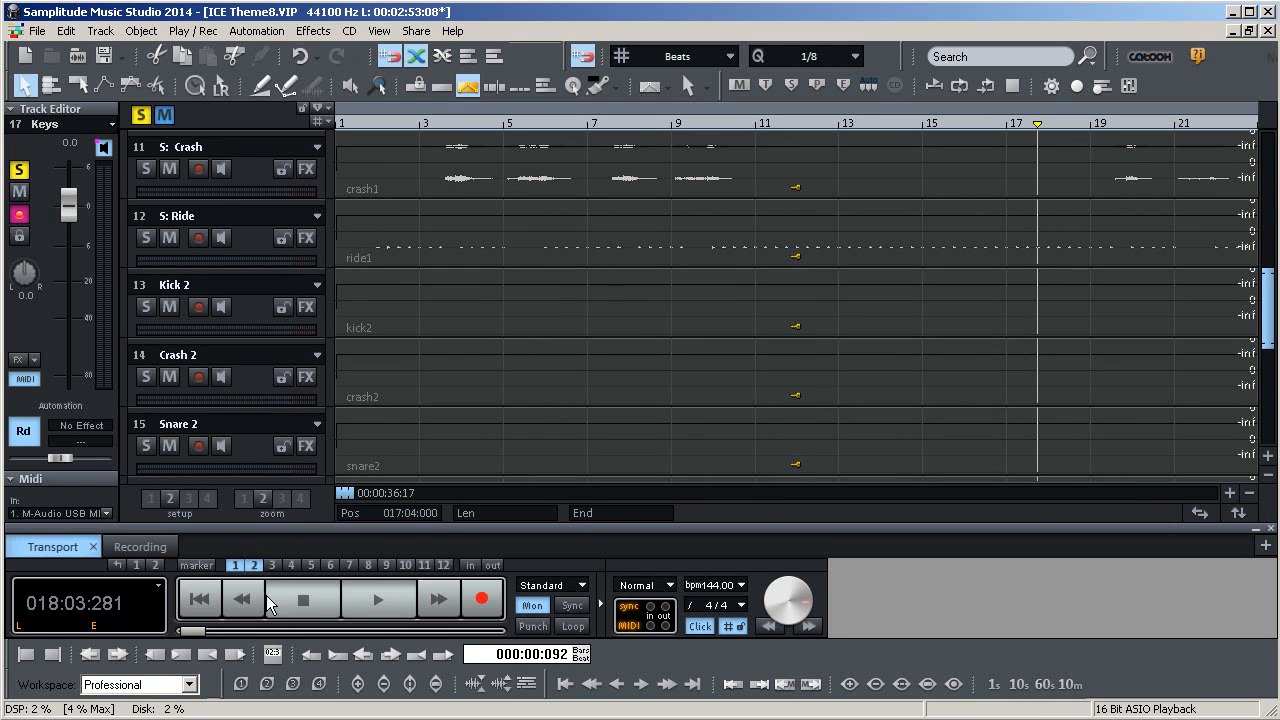
pyautogui.click(202, 595)
pyautogui.click(390, 602)
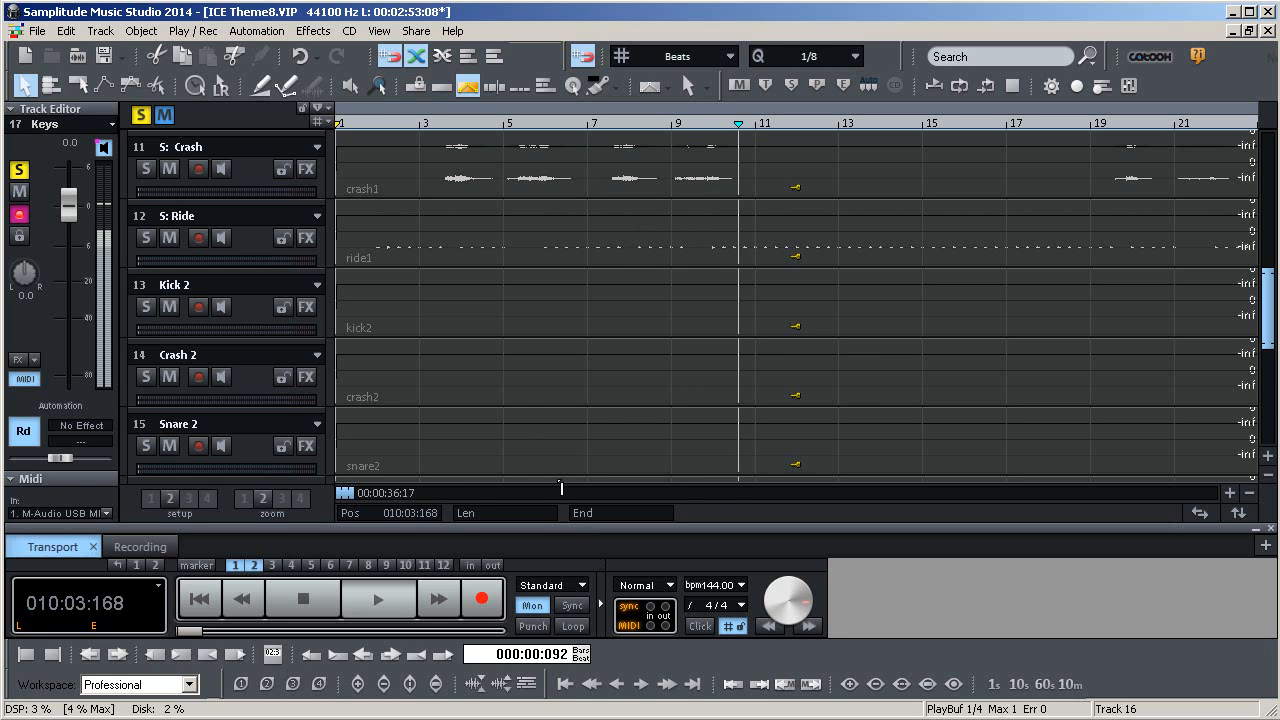
pyautogui.moveTo(1269, 310); pyautogui.dragTo(1271, 361)
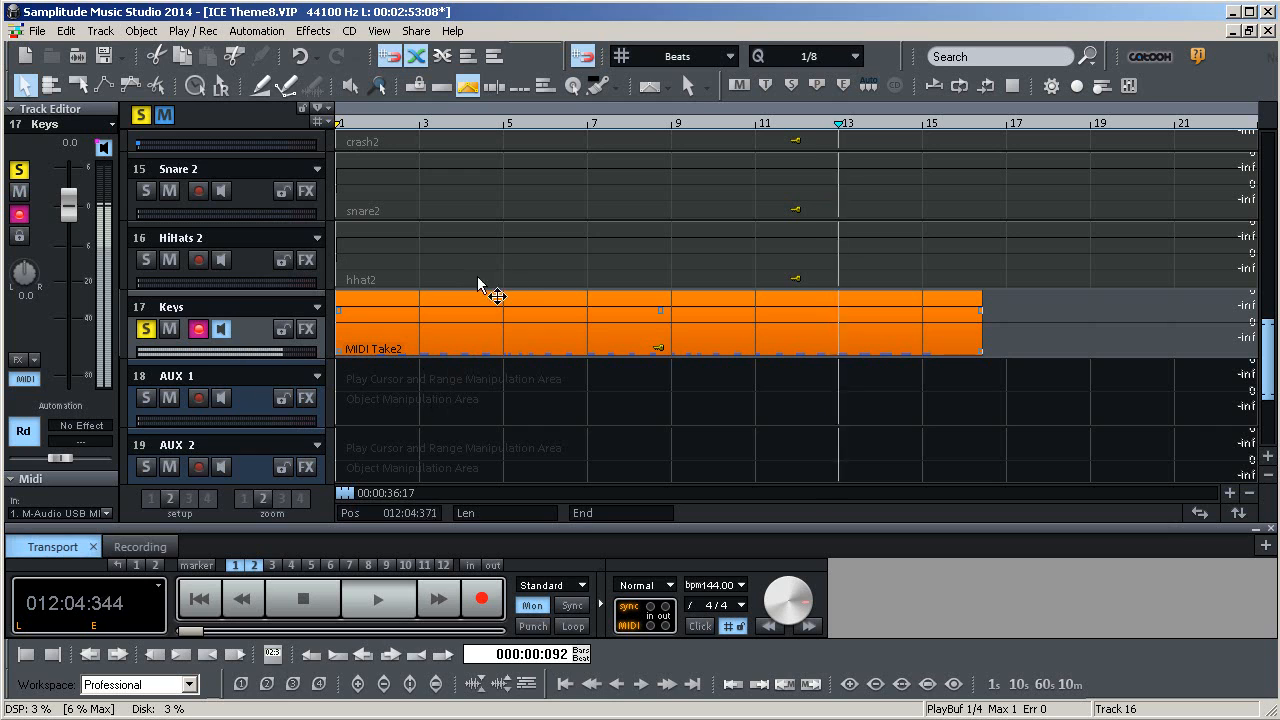
pyautogui.click(290, 602)
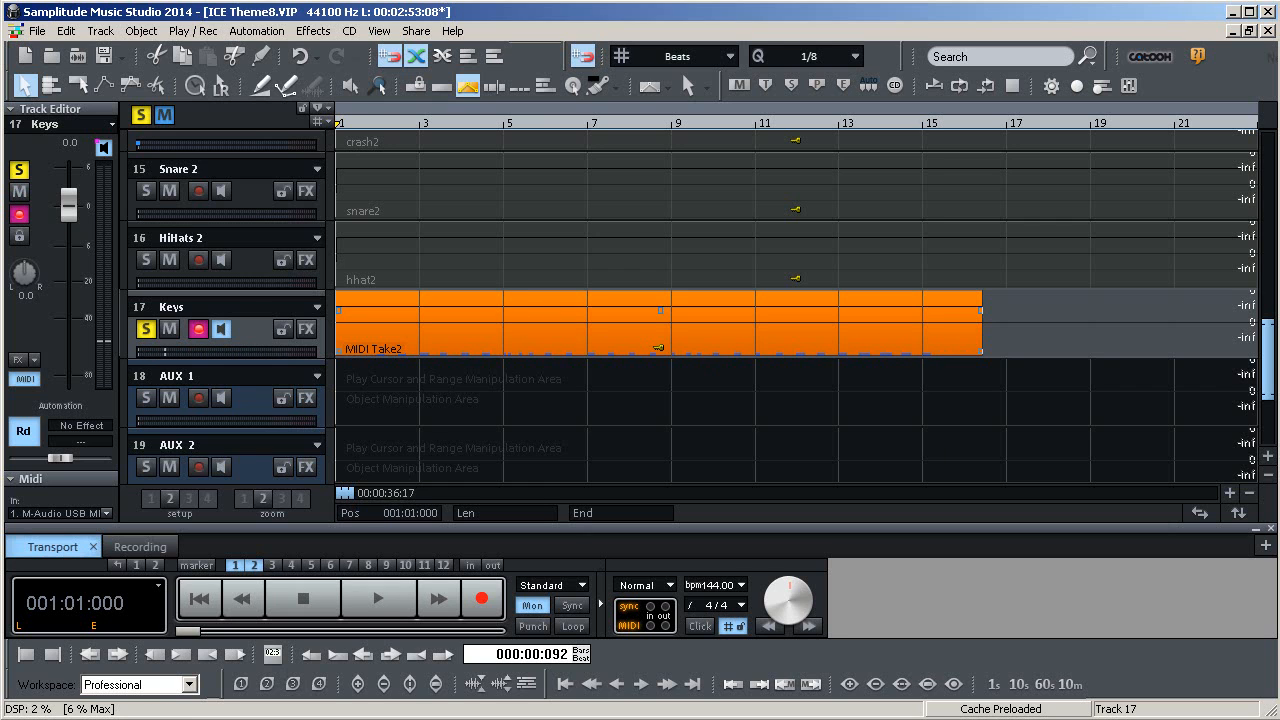
# Look over the drum audio tracks above the Keys track, comparing them with the recorded MIDI object
pyautogui.moveTo(1273, 360); pyautogui.dragTo(1272, 276)
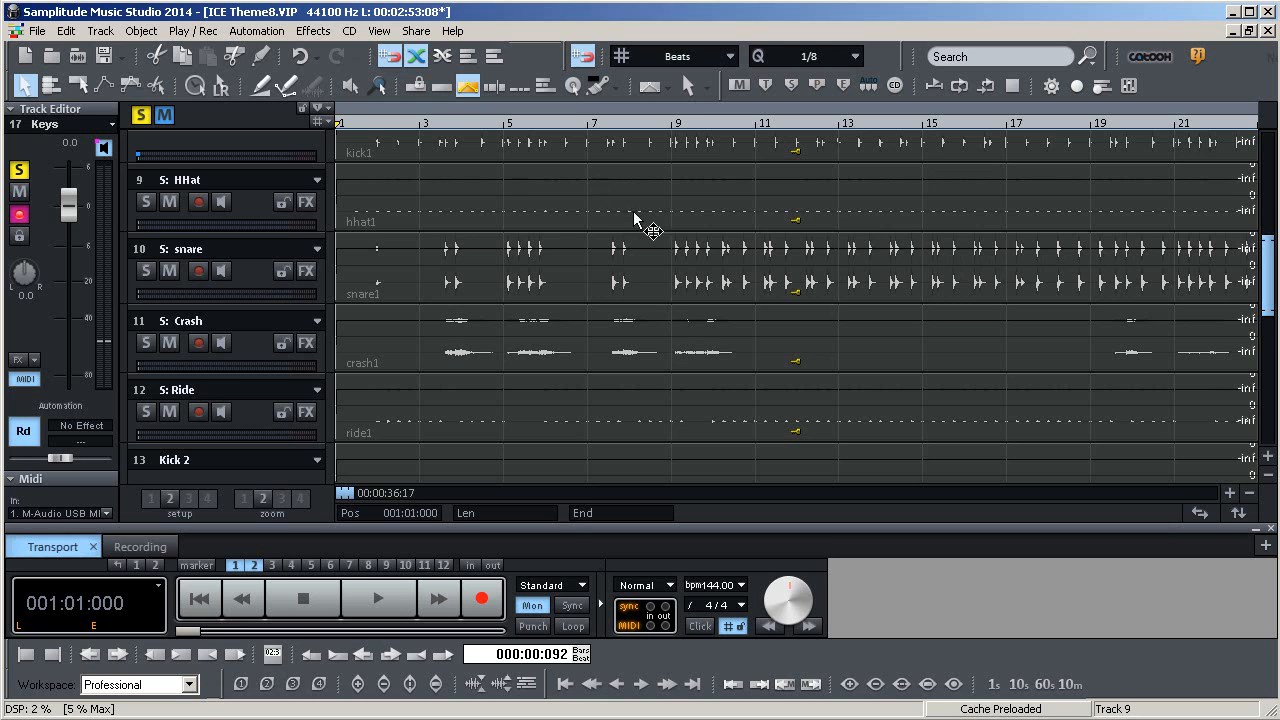
pyautogui.moveTo(1272, 253); pyautogui.dragTo(1270, 358)
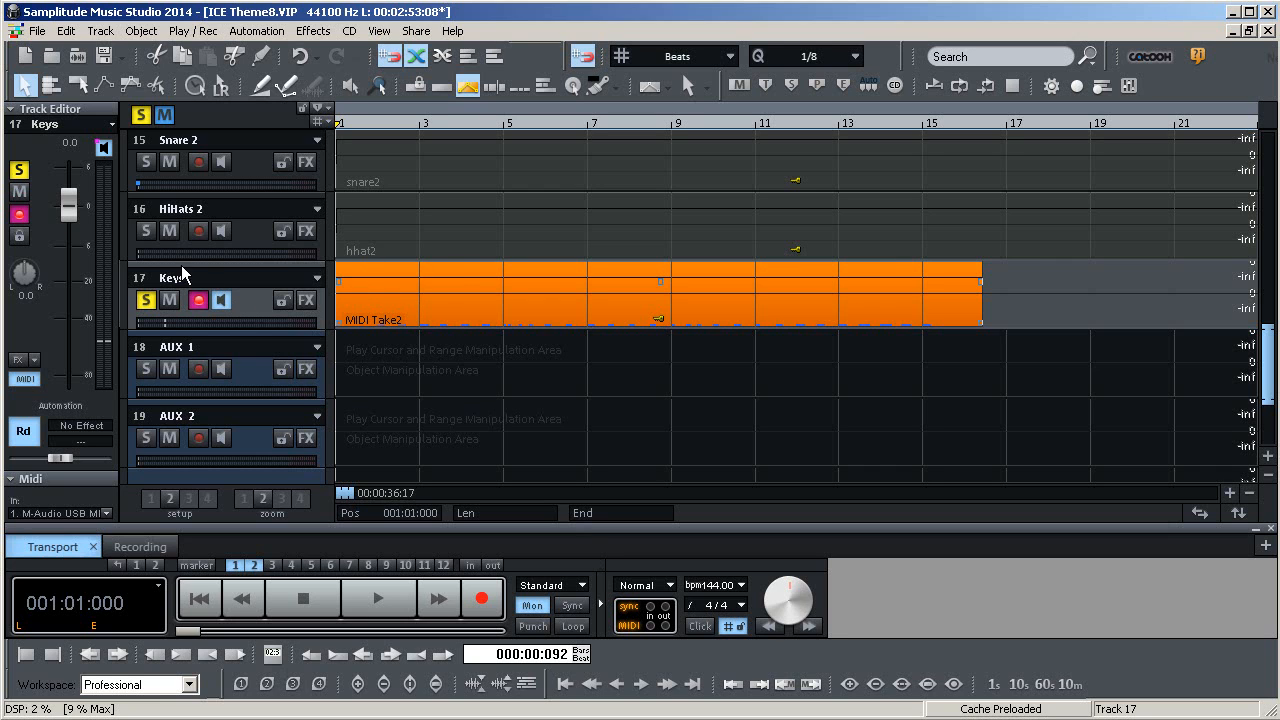
pyautogui.scroll(6, 451, 300)
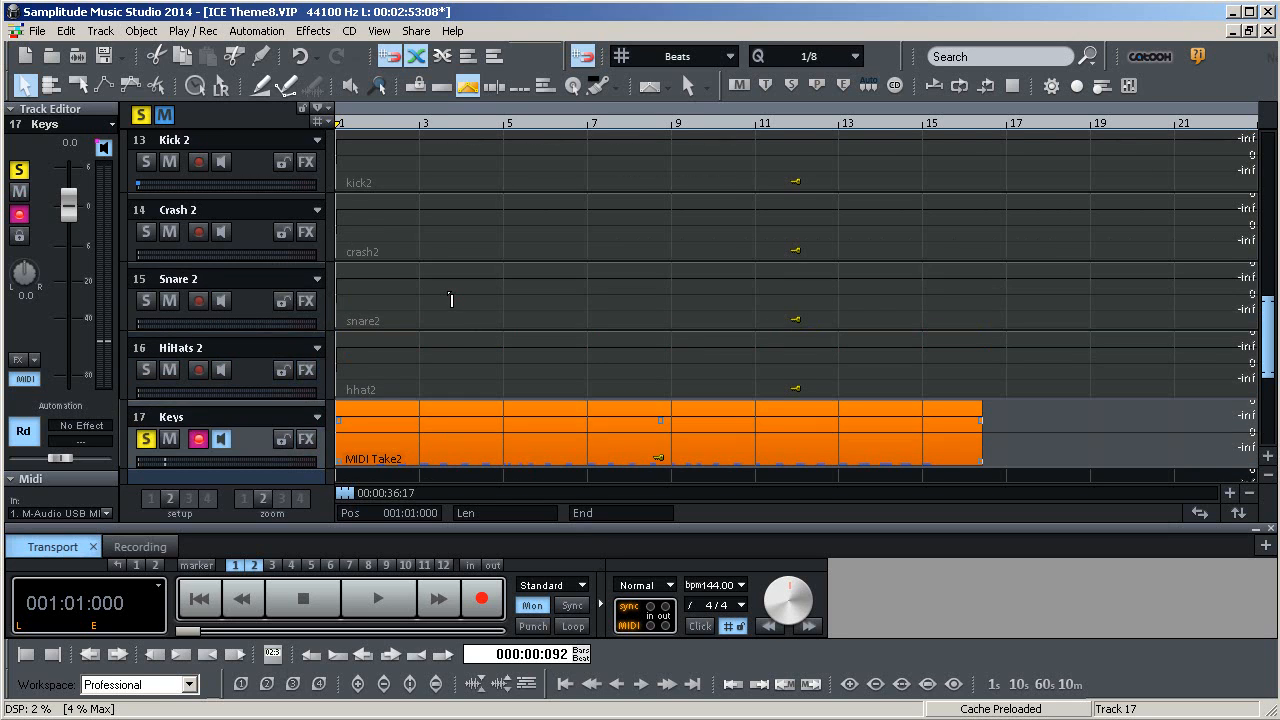
pyautogui.scroll(3, 451, 300)
pyautogui.scroll(-3, 451, 300)
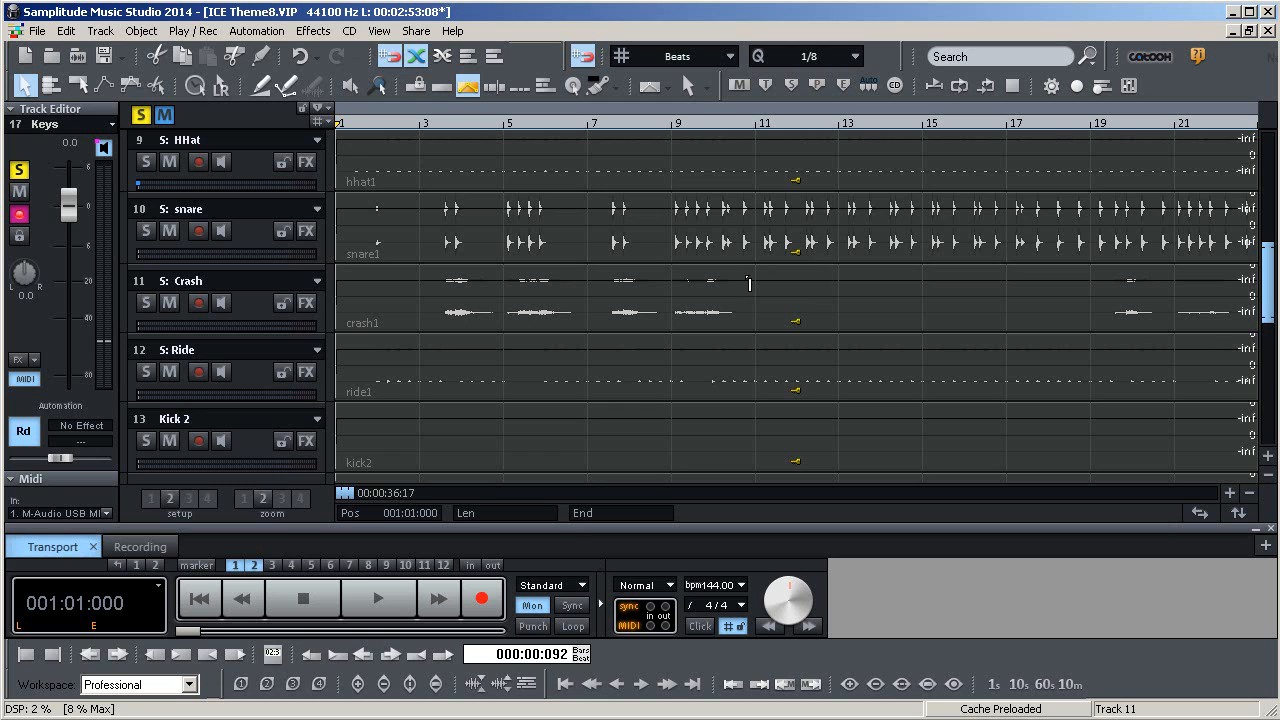
pyautogui.scroll(-2, 840, 250)
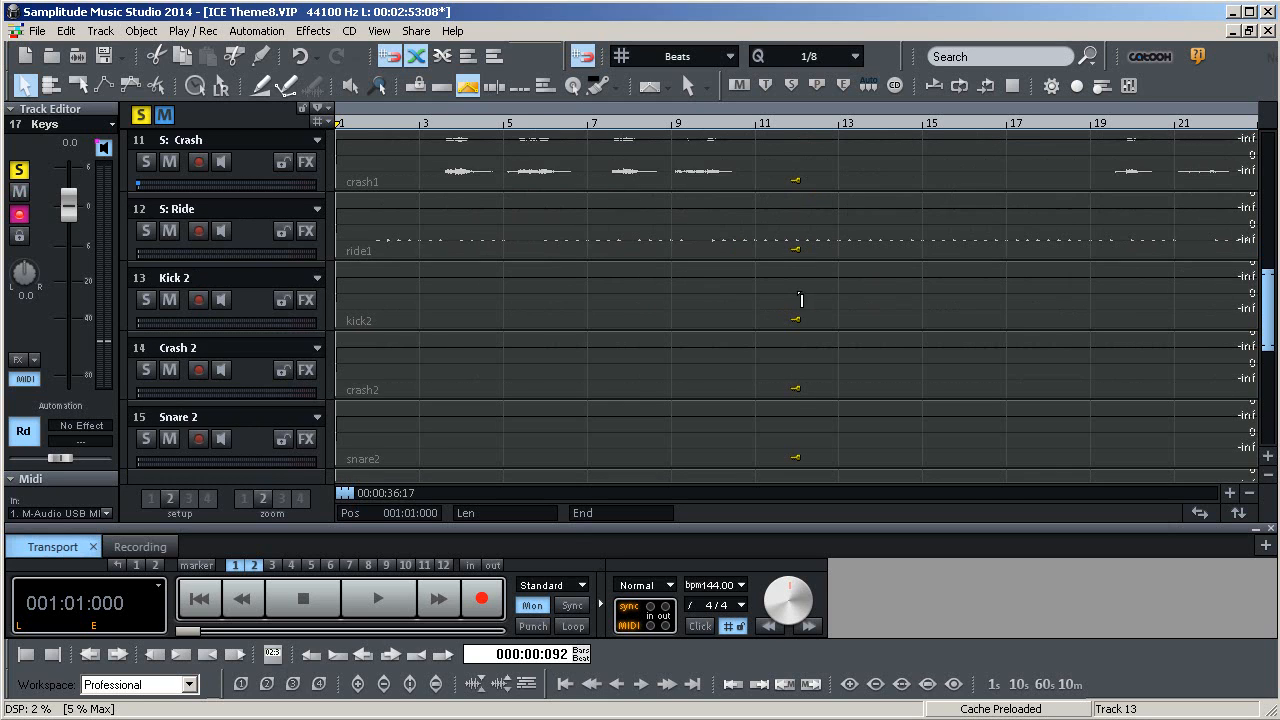
pyautogui.scroll(-3, 800, 298)
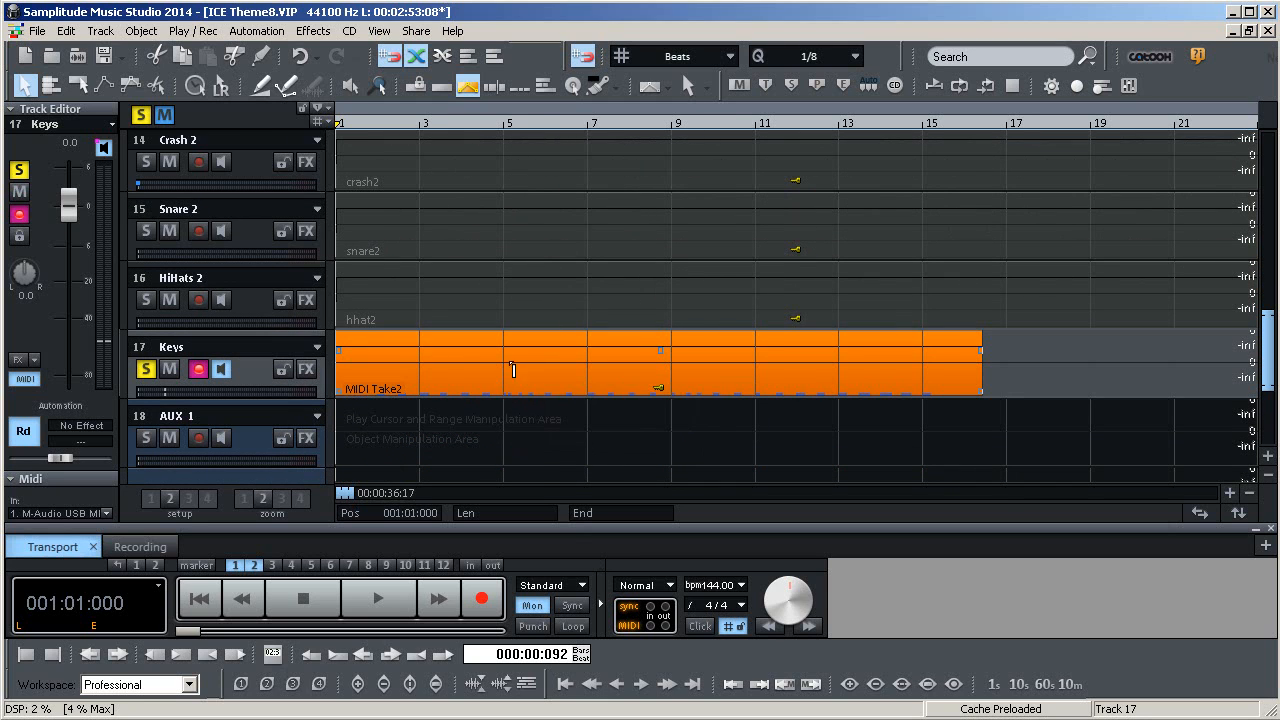
# Delete the MIDI Take2 object from the Keys track and turn off the track's solo
pyautogui.rightClick(470, 380)
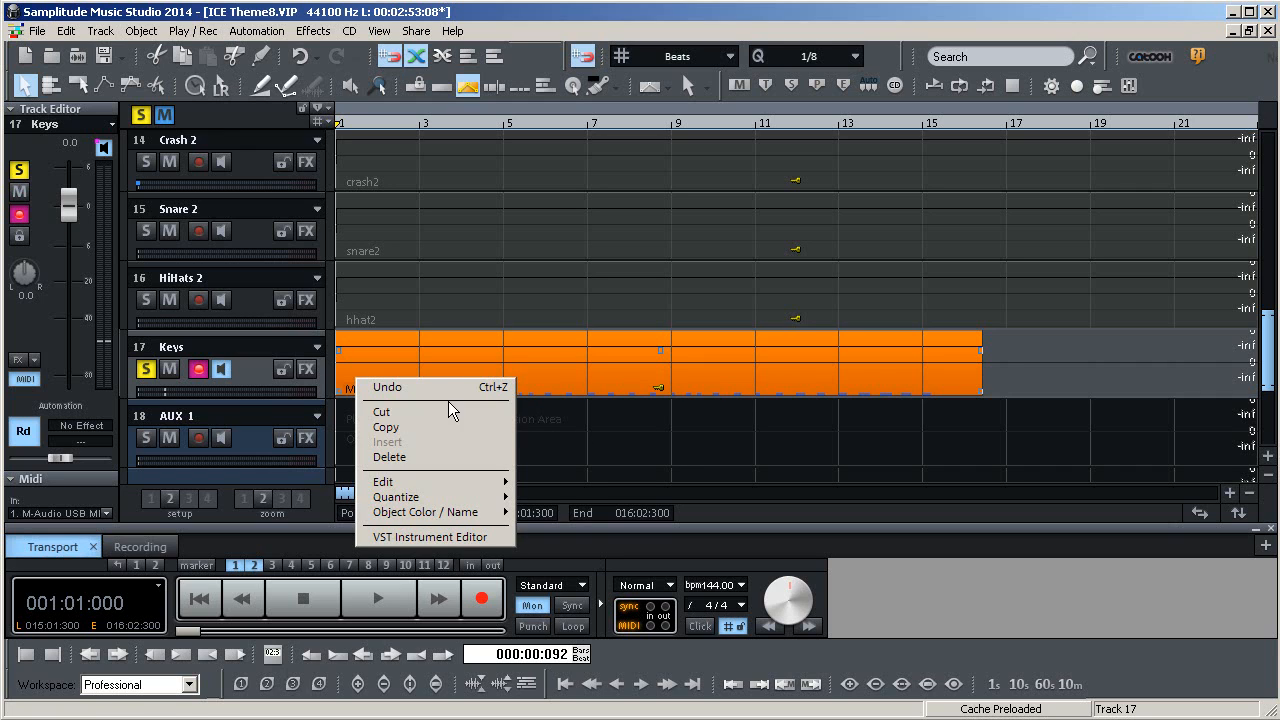
pyautogui.click(449, 457)
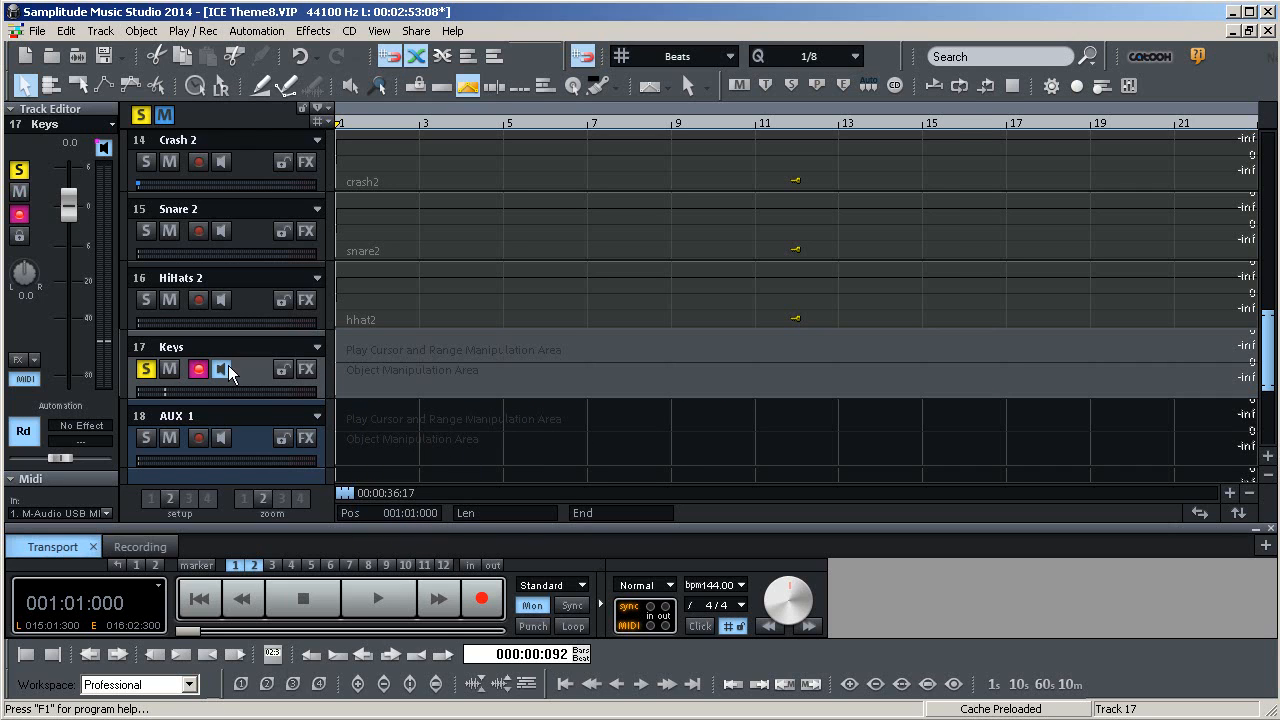
pyautogui.click(146, 369)
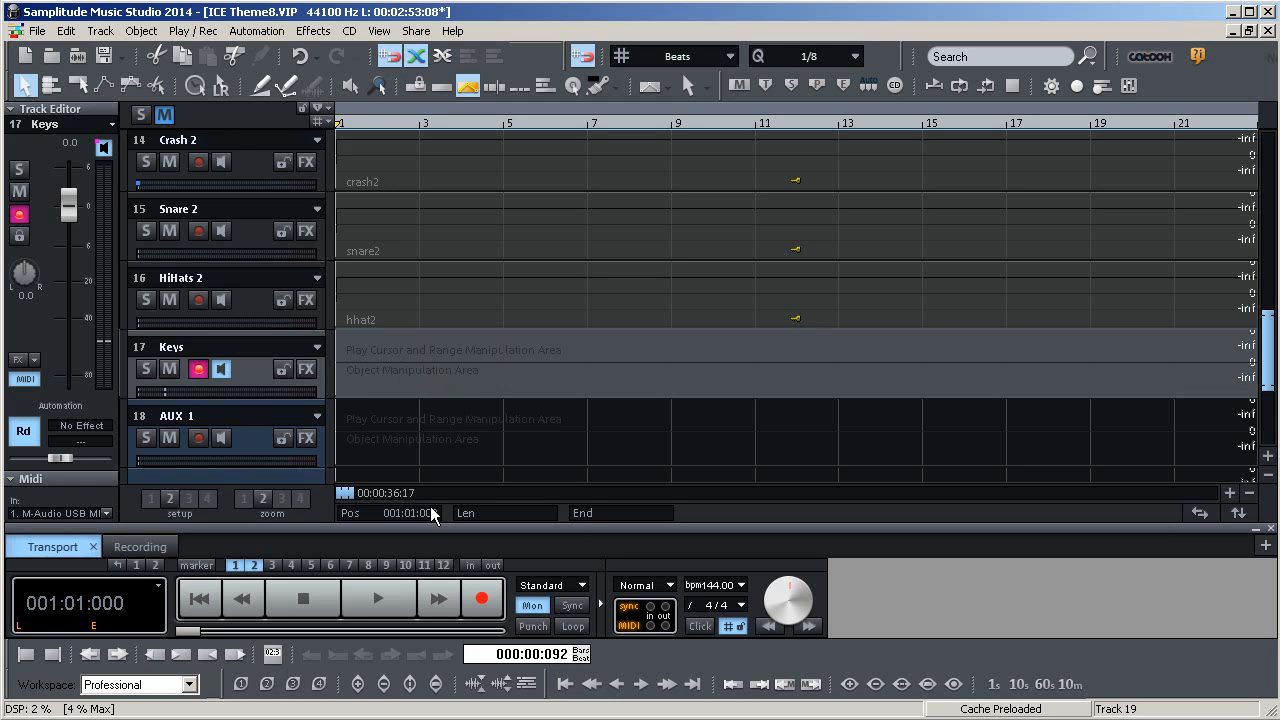
# Unmute the Kick 1 track among the drum audio tracks
pyautogui.scroll(1, 479, 398)
pyautogui.scroll(-1, 479, 398)
pyautogui.scroll(7, 620, 395)
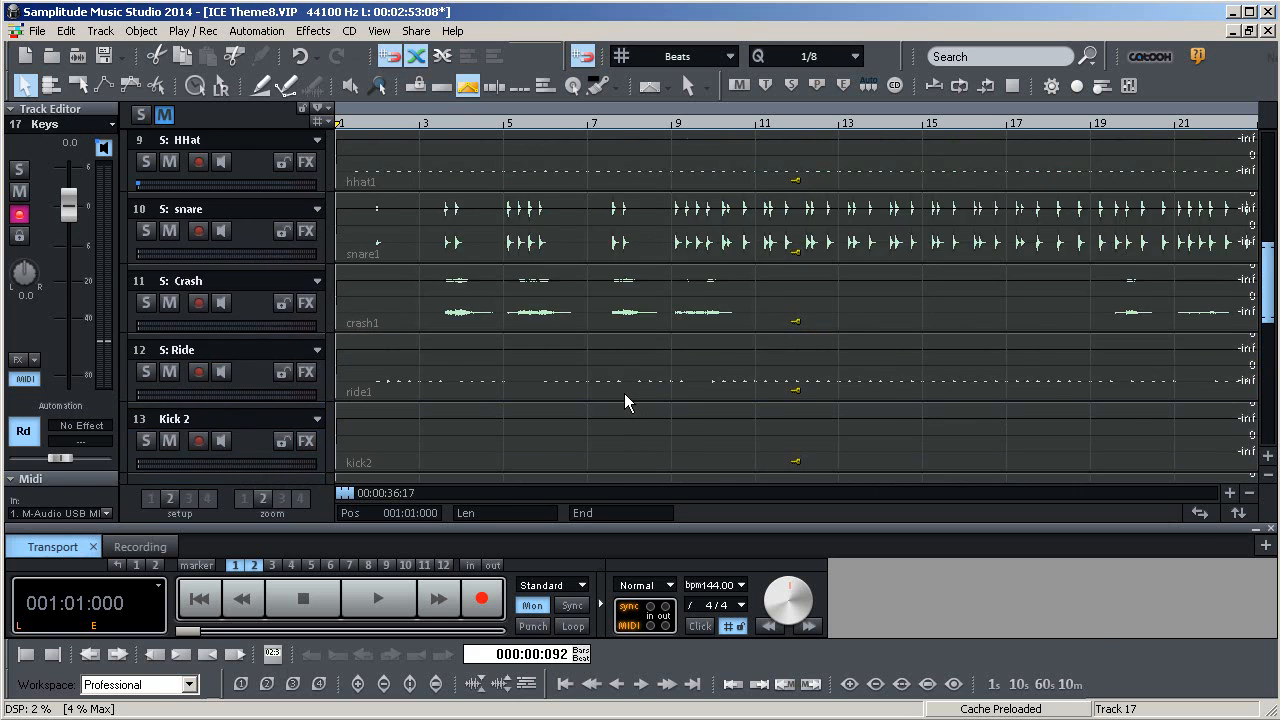
pyautogui.scroll(2, 625, 400)
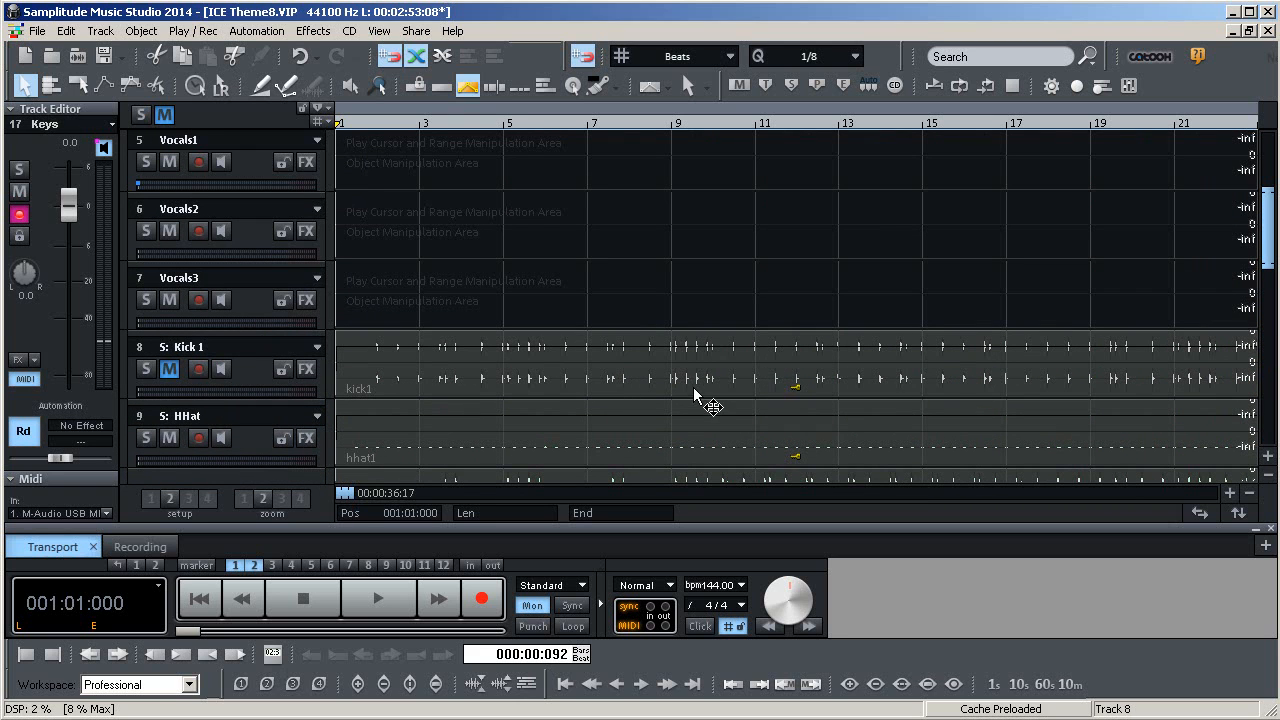
pyautogui.scroll(-1, 690, 393)
pyautogui.scroll(-2, 700, 300)
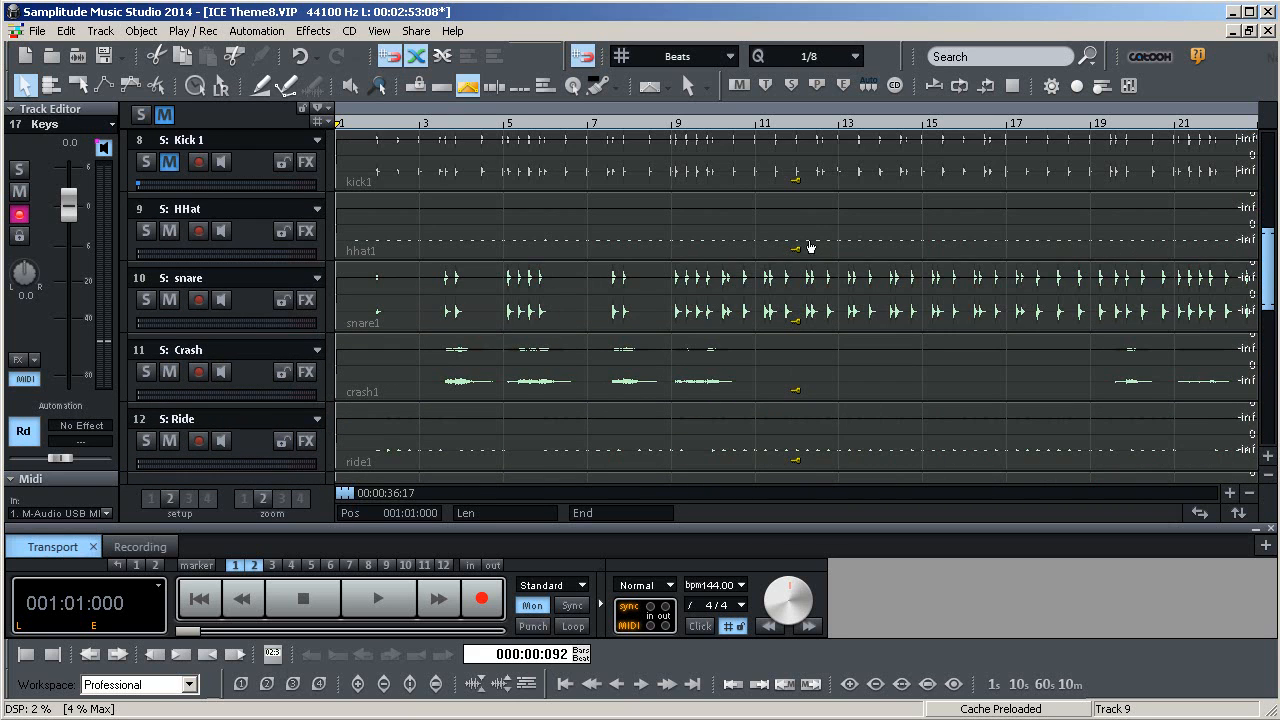
pyautogui.scroll(2, 720, 232)
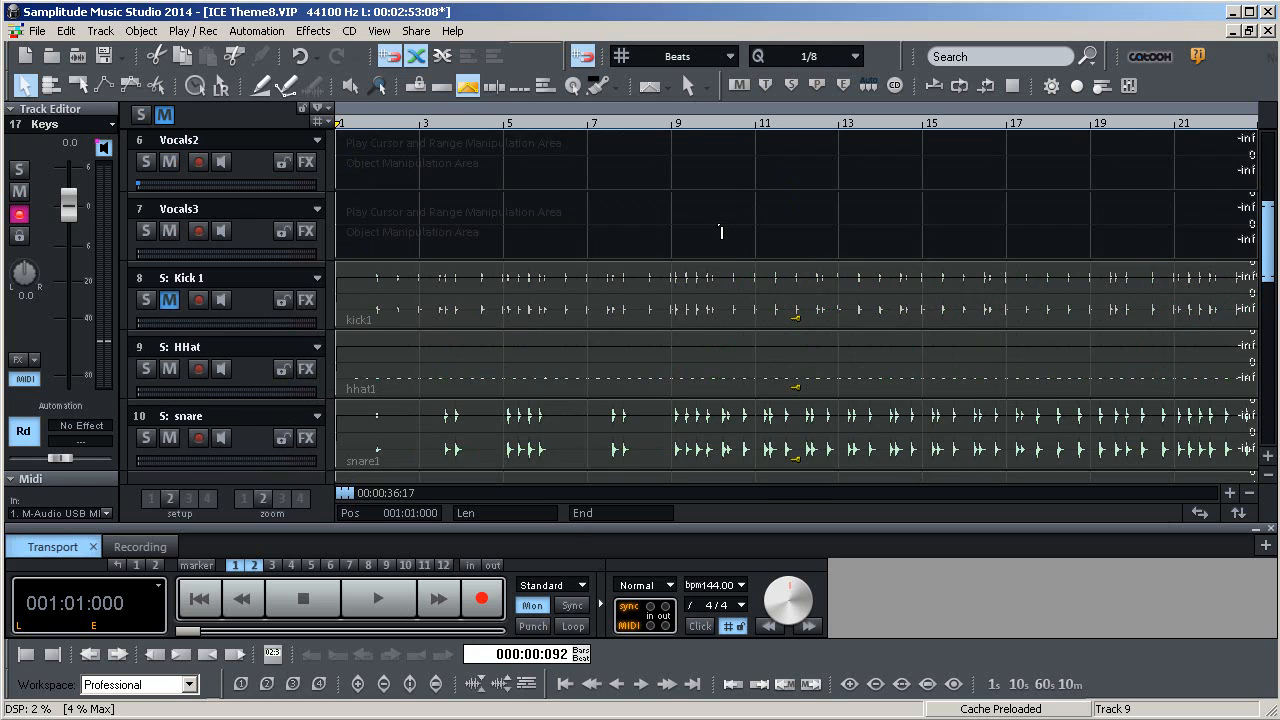
pyautogui.click(170, 302)
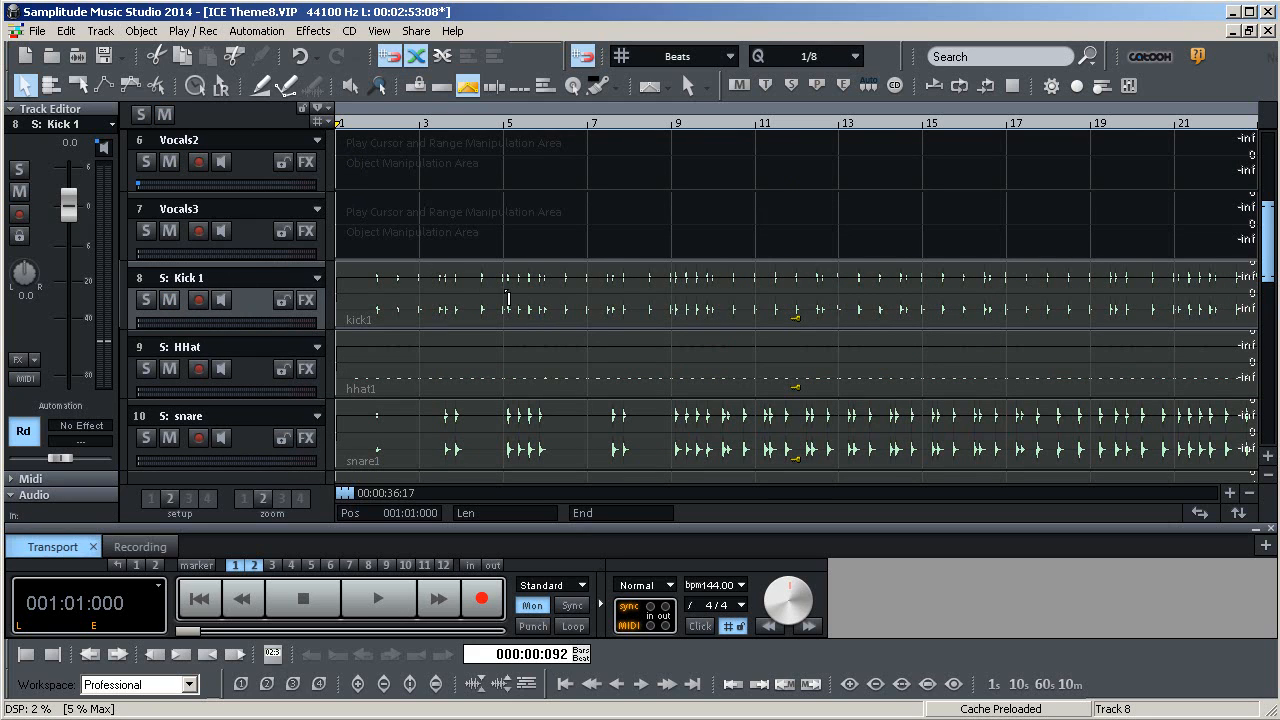
# Open the kick1 object on track 8 in the Object Editor, reposition the editor window, and close it
pyautogui.click(594, 320)
pyautogui.rightClick(583, 310)
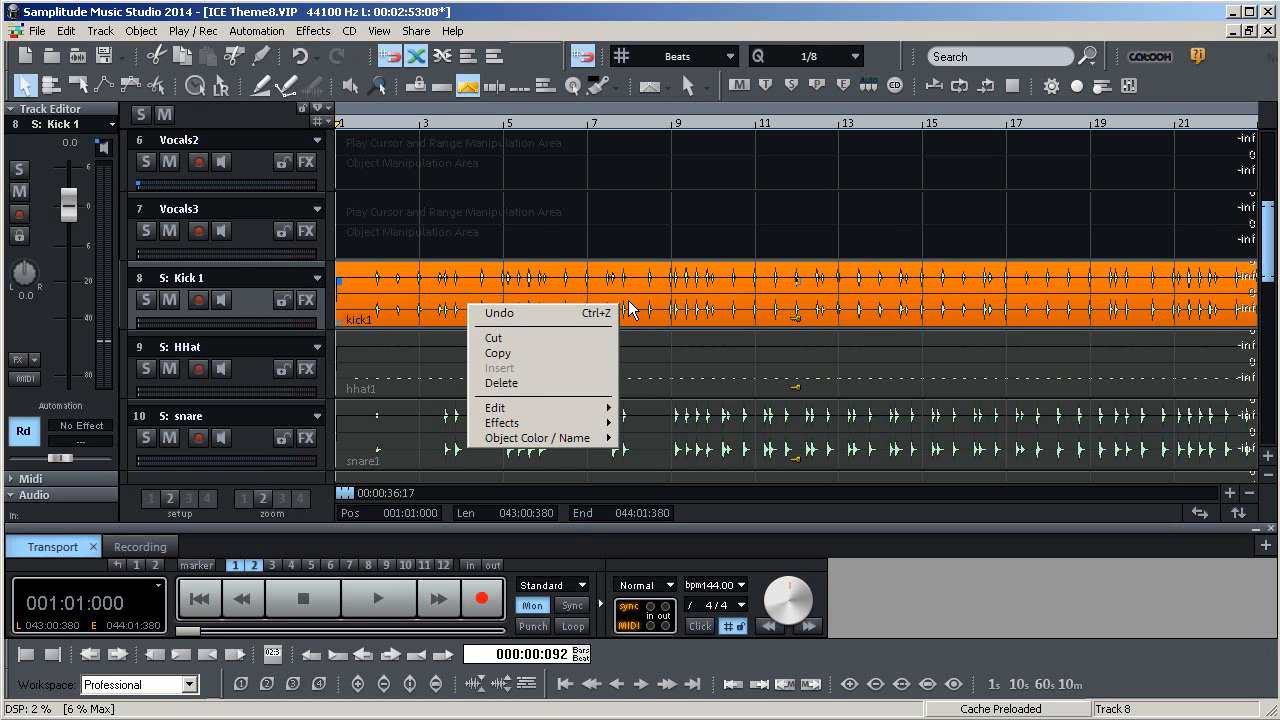
pyautogui.click(629, 310)
pyautogui.doubleClick(629, 310)
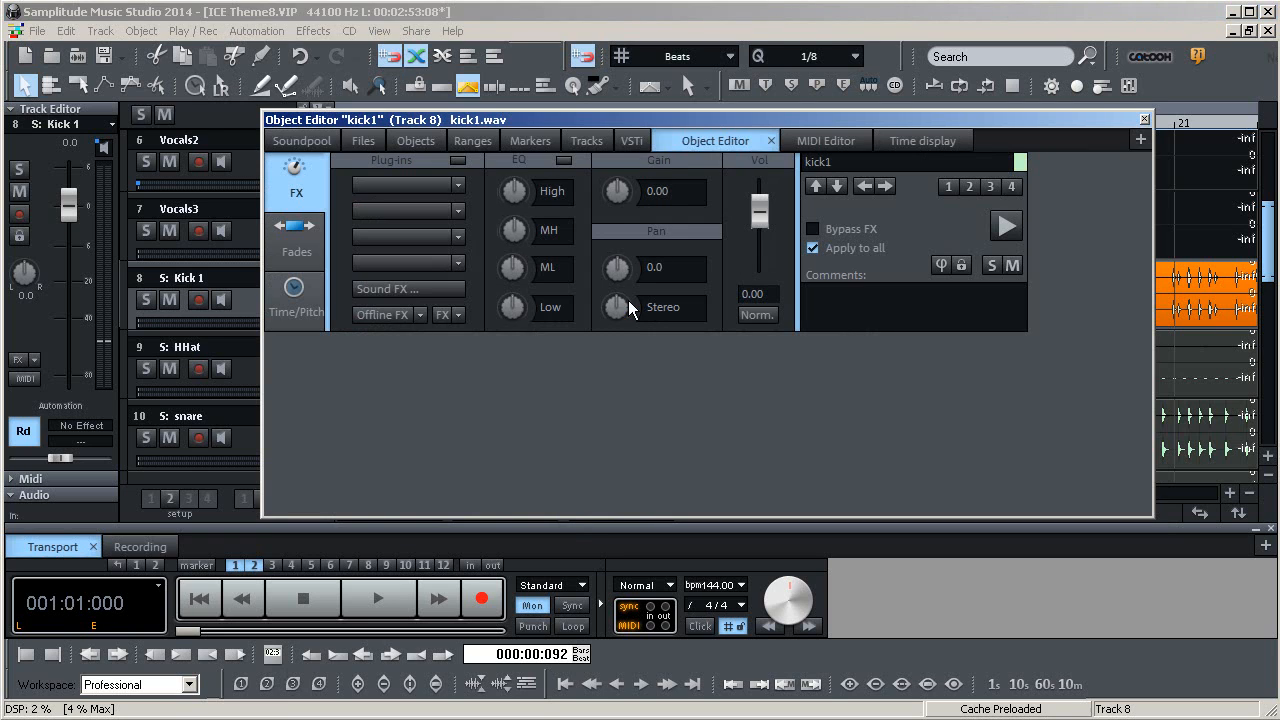
pyautogui.moveTo(951, 128); pyautogui.dragTo(866, 170)
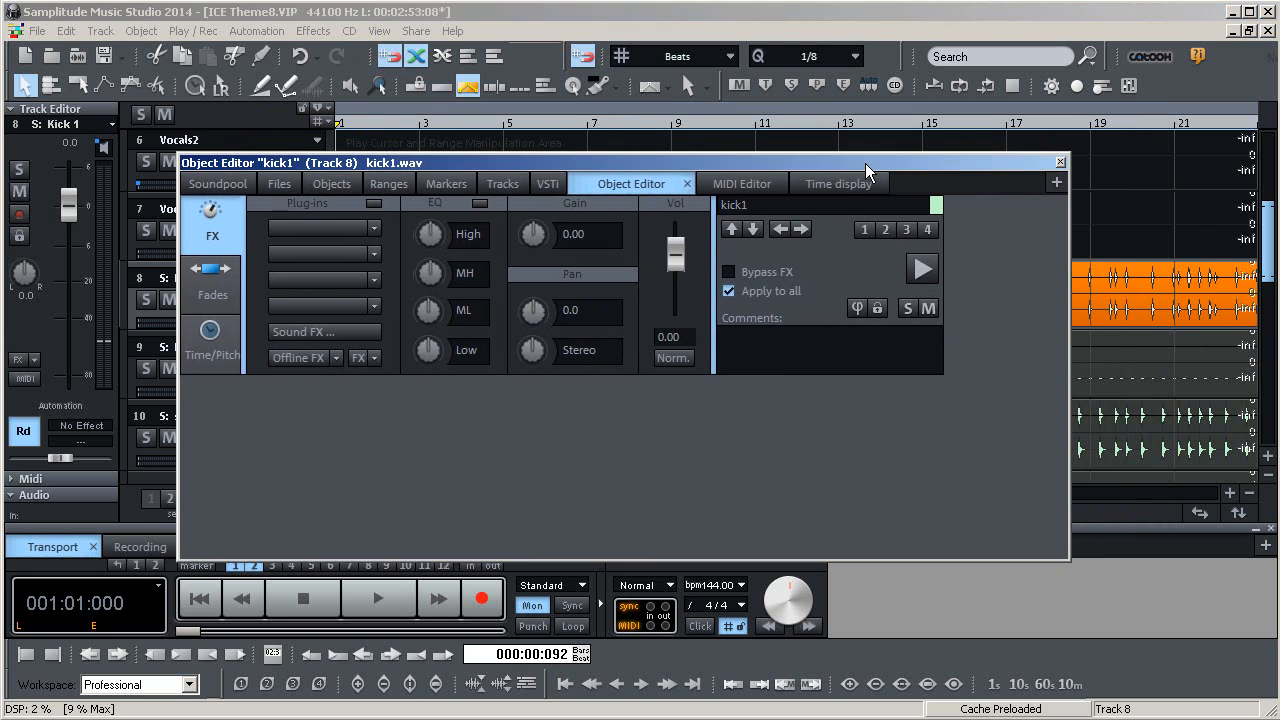
pyautogui.click(1061, 162)
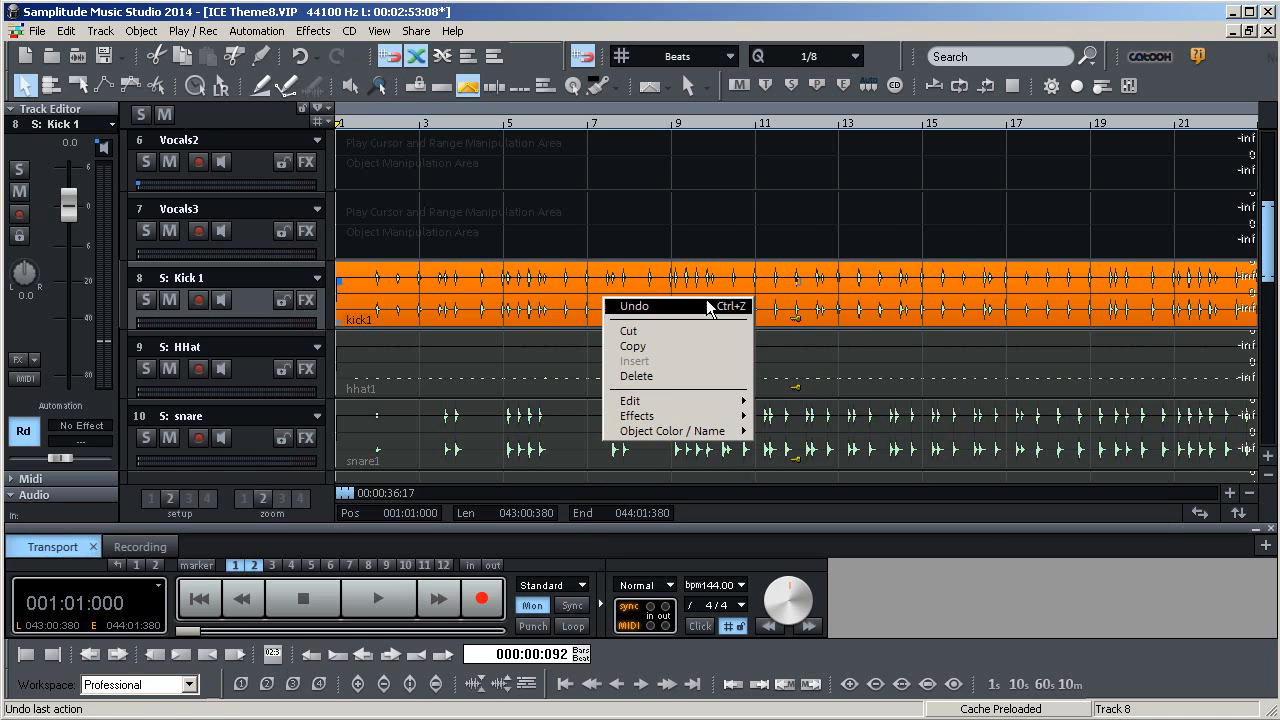
# Open the kick1 object for destructive wave editing, view its waveform, and close the wave project
pyautogui.moveTo(665, 404)
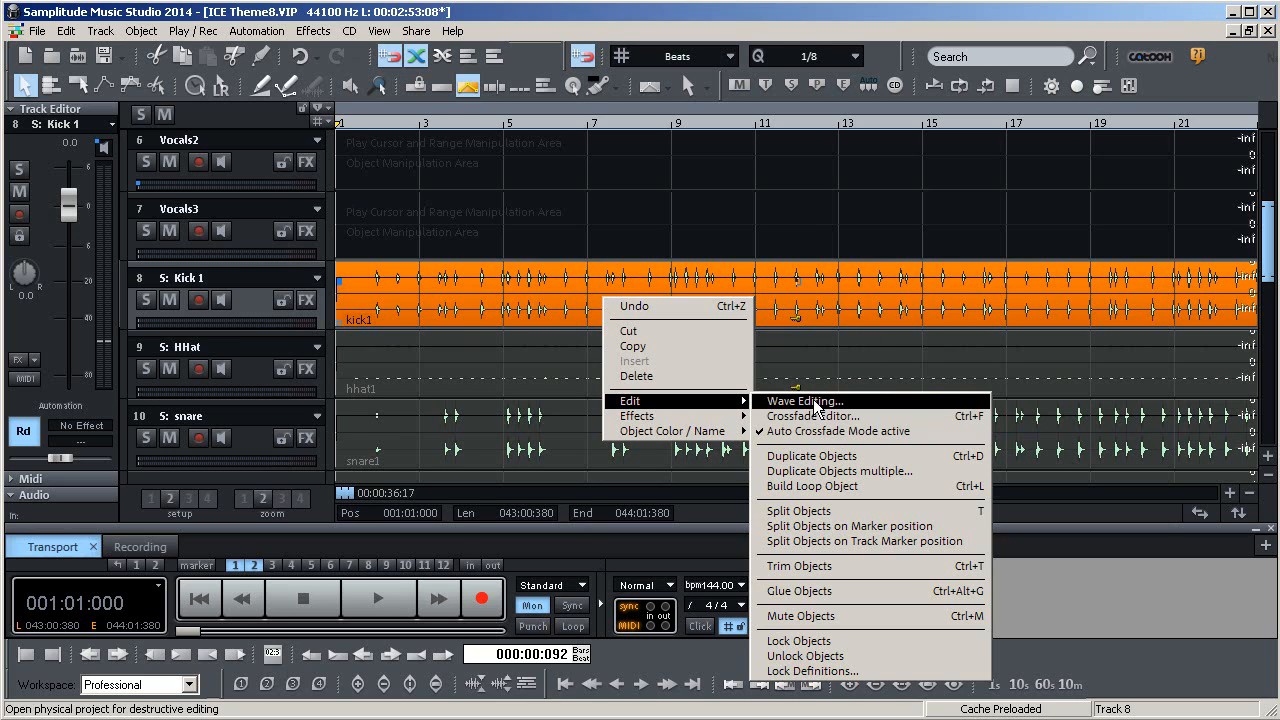
pyautogui.click(814, 403)
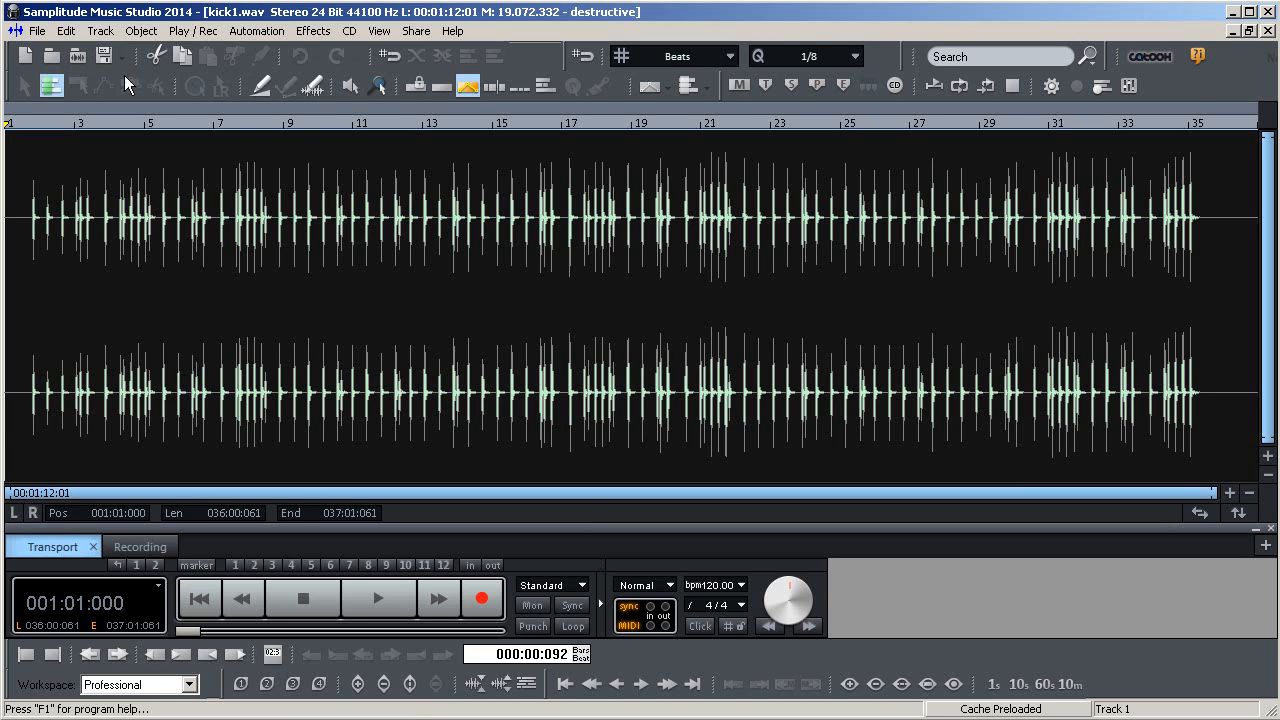
pyautogui.click(1267, 31)
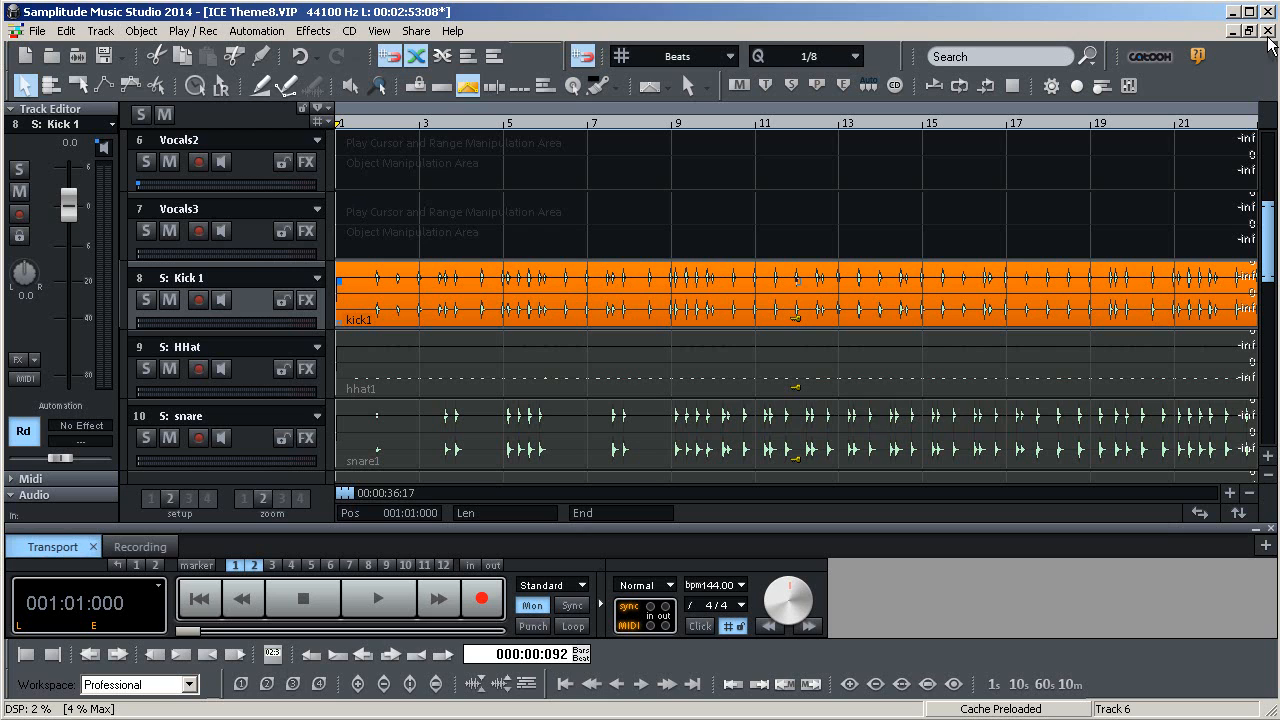
# Reopen the kick1 object for destructive wave editing, examine its stereo waveform, and close the wave project
pyautogui.rightClick(740, 300)
pyautogui.moveTo(717, 397)
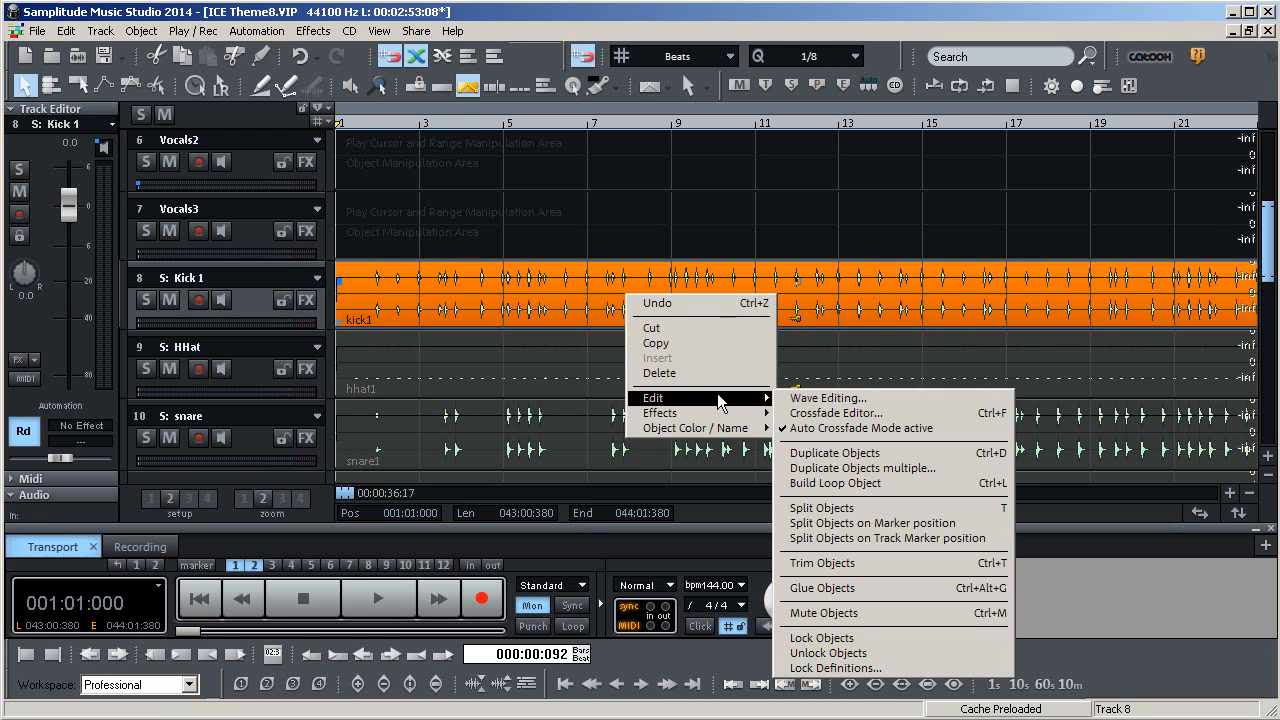
pyautogui.click(822, 398)
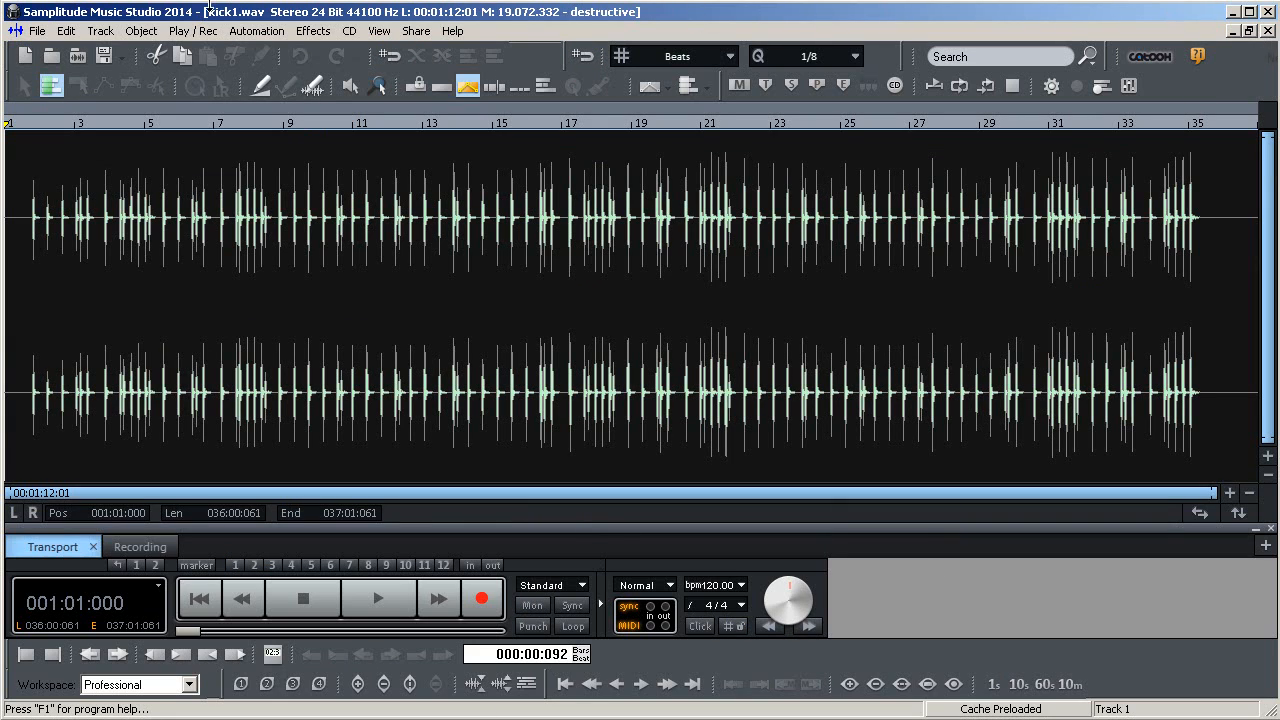
pyautogui.click(1268, 32)
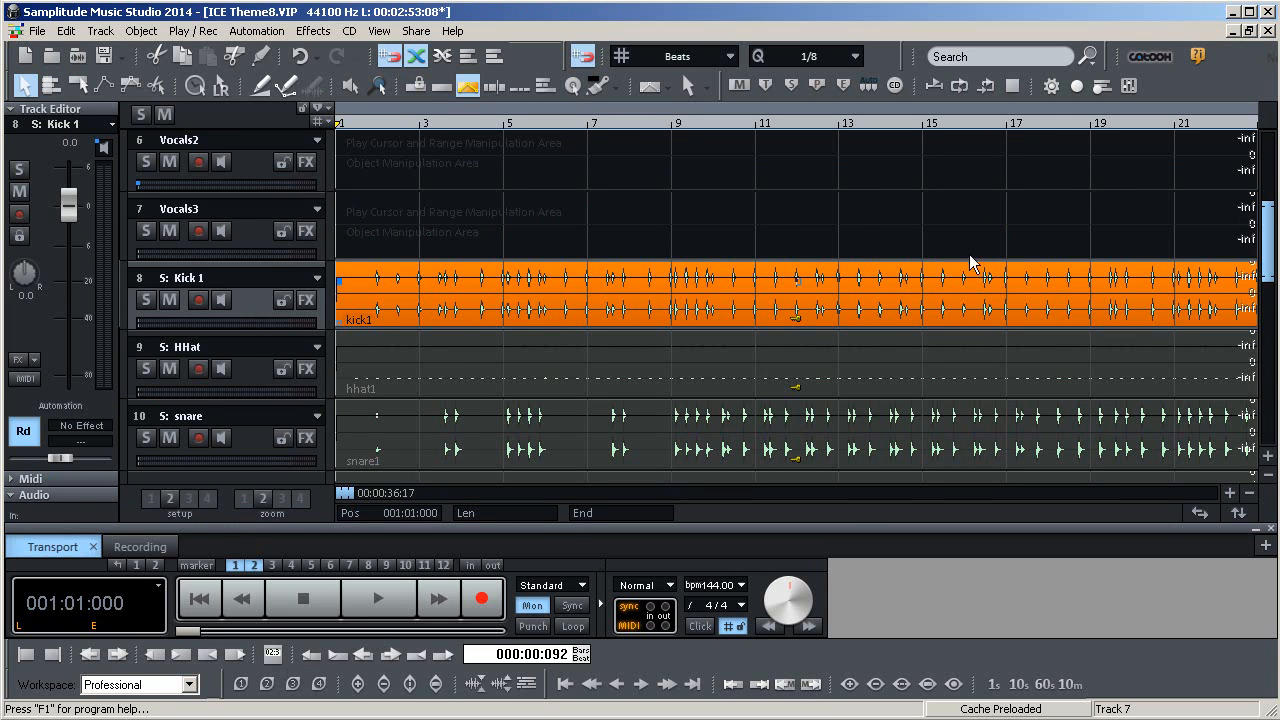
# Open the resampling and time-stretching settings for the kick1 object, review the available algorithms, and close the dialog without changes
pyautogui.rightClick(710, 291)
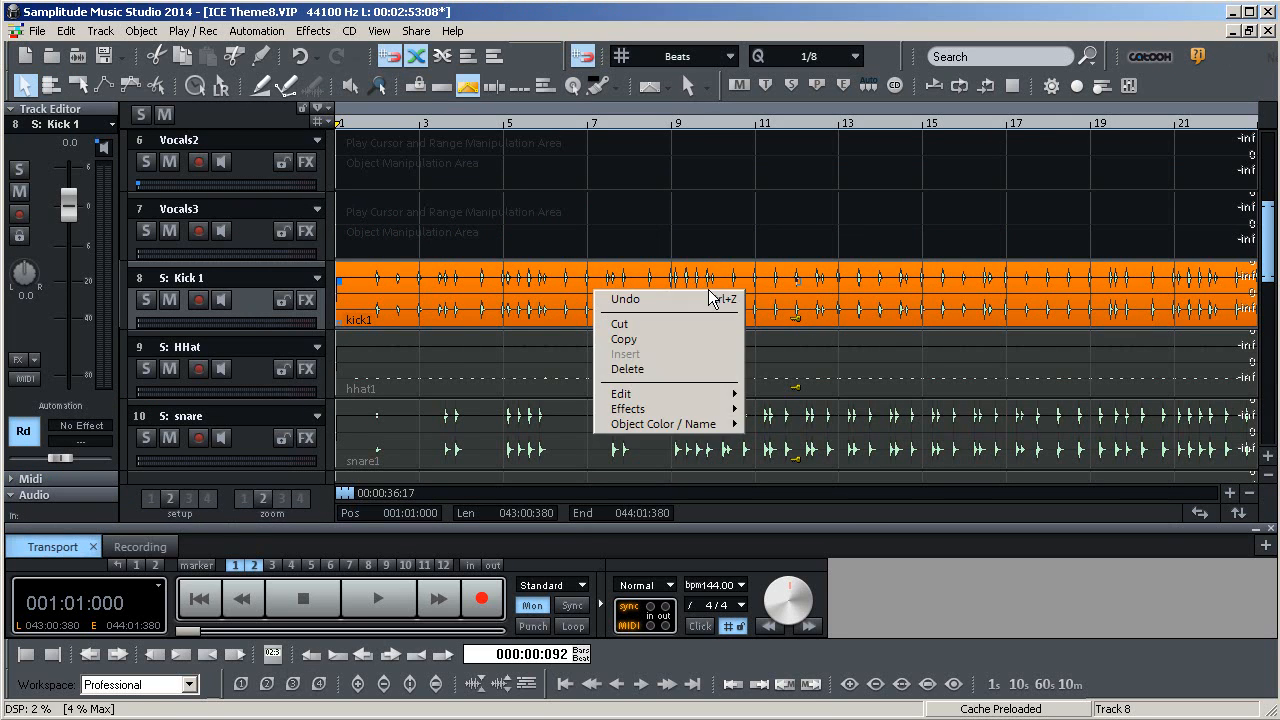
pyautogui.moveTo(682, 409)
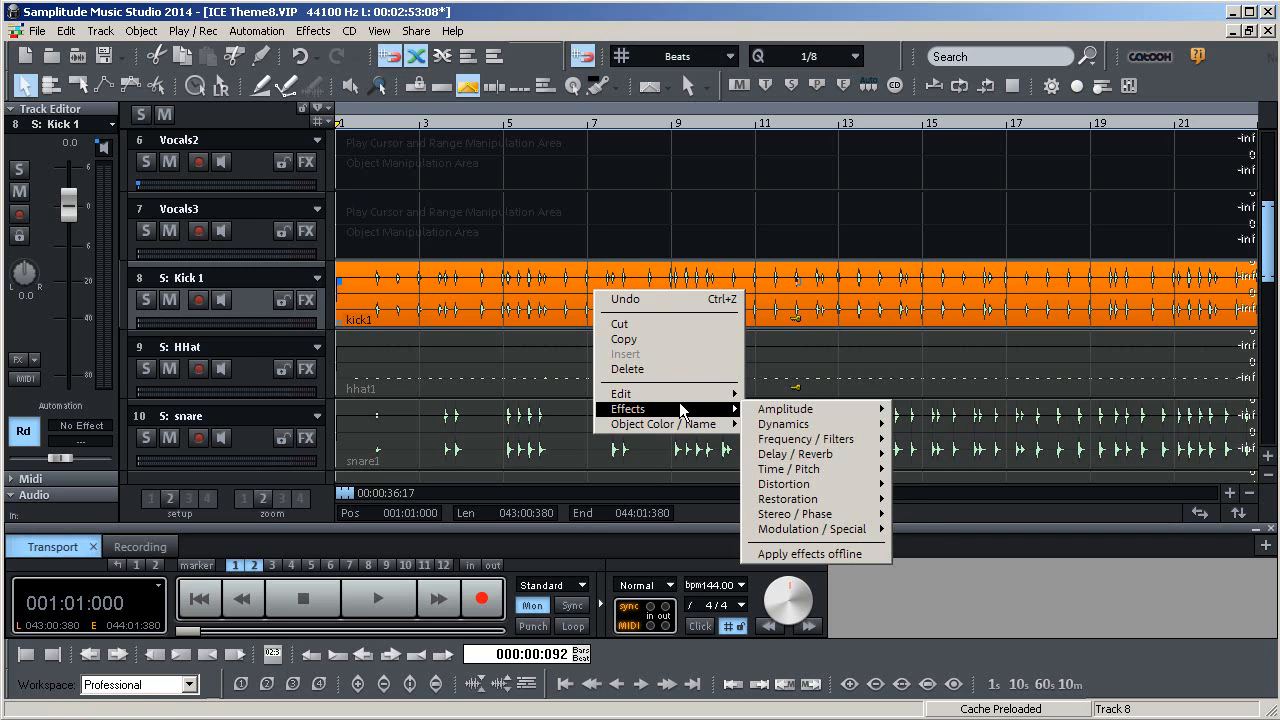
pyautogui.moveTo(796, 446)
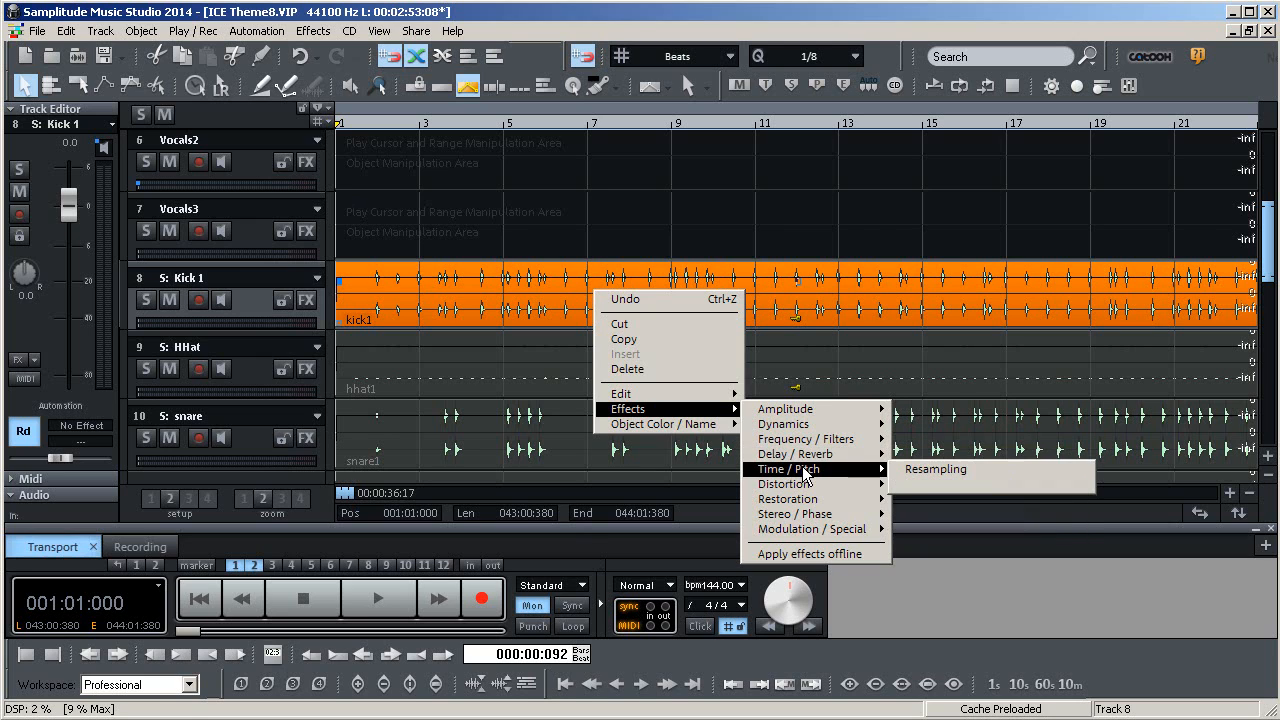
pyautogui.click(930, 470)
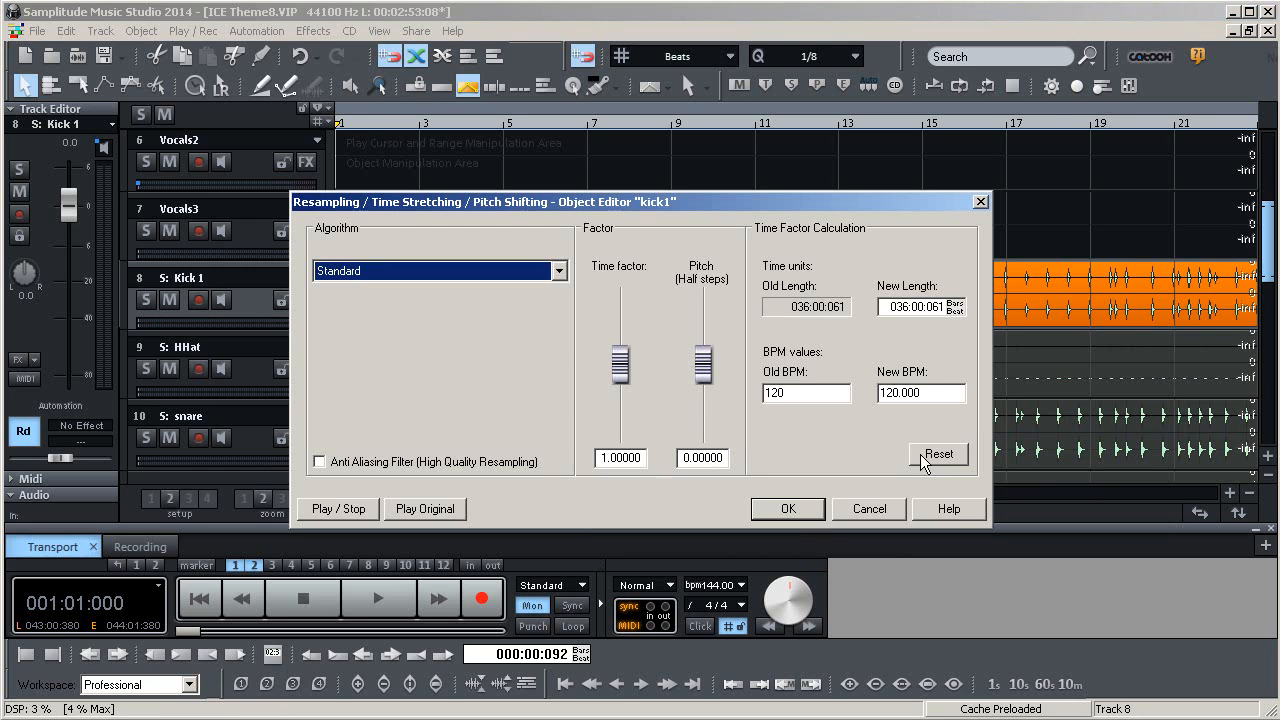
pyautogui.click(559, 271)
pyautogui.moveTo(480, 315)
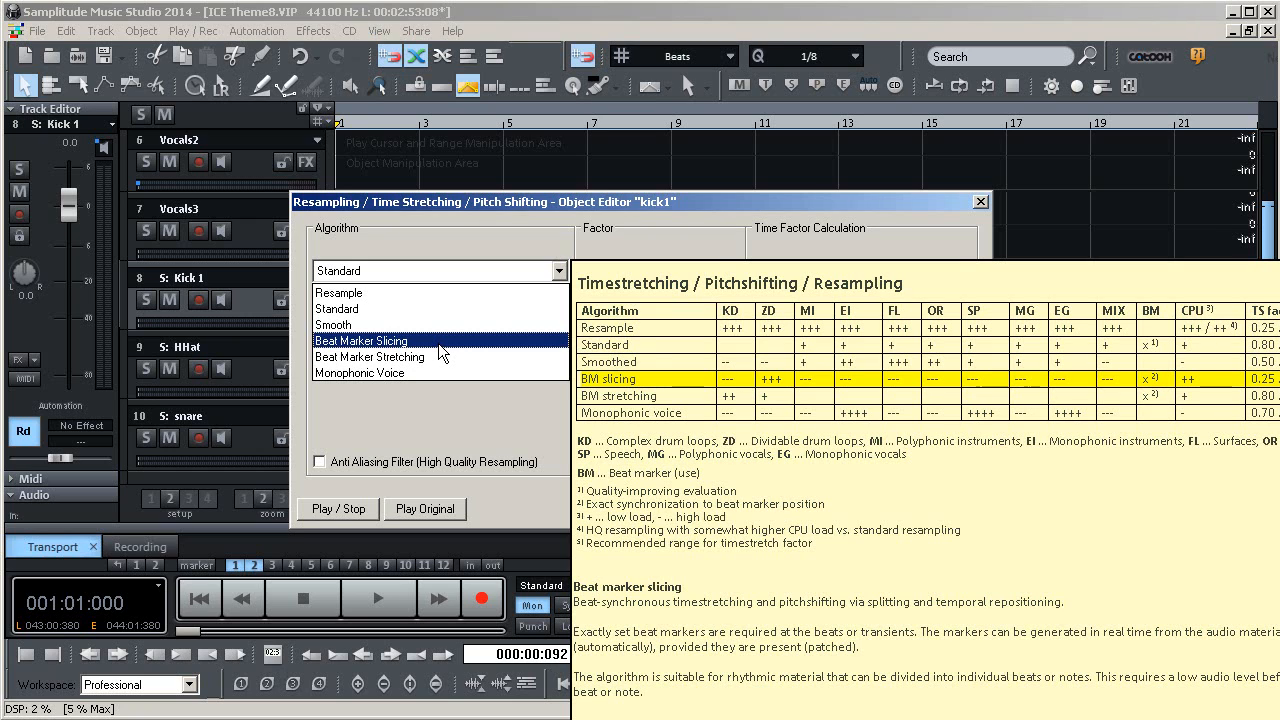
pyautogui.click(844, 203)
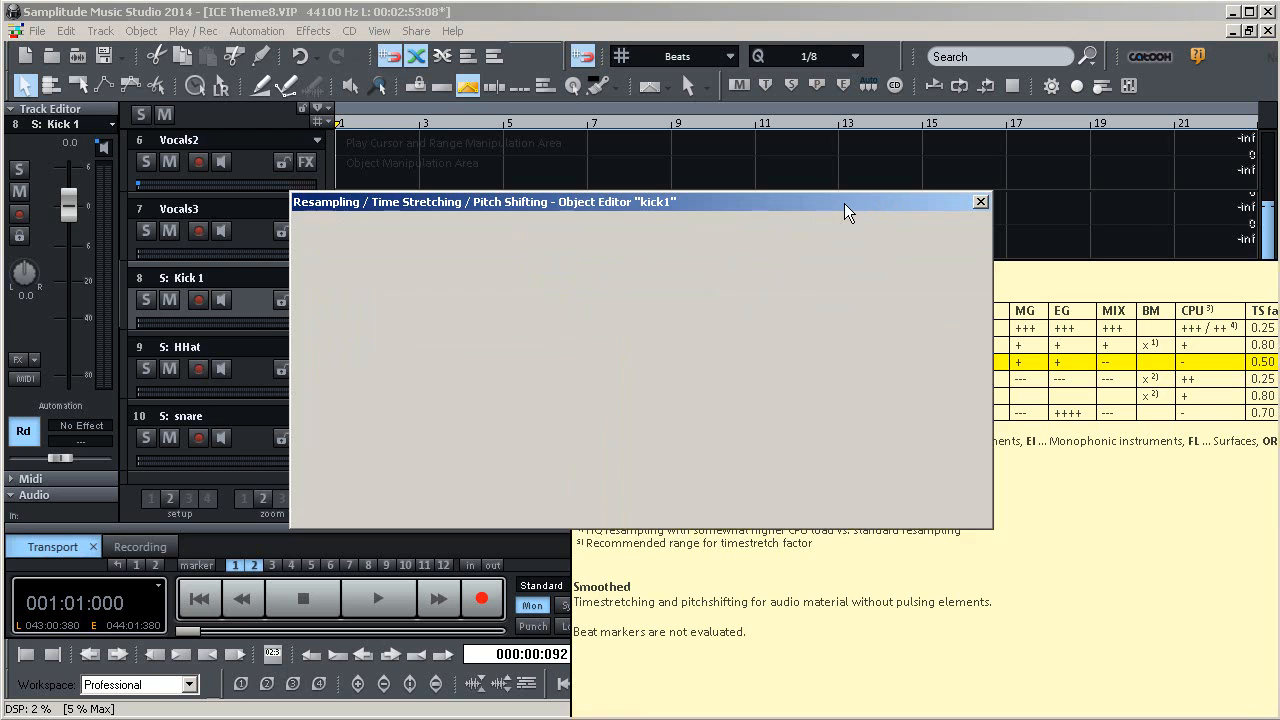
pyautogui.click(980, 202)
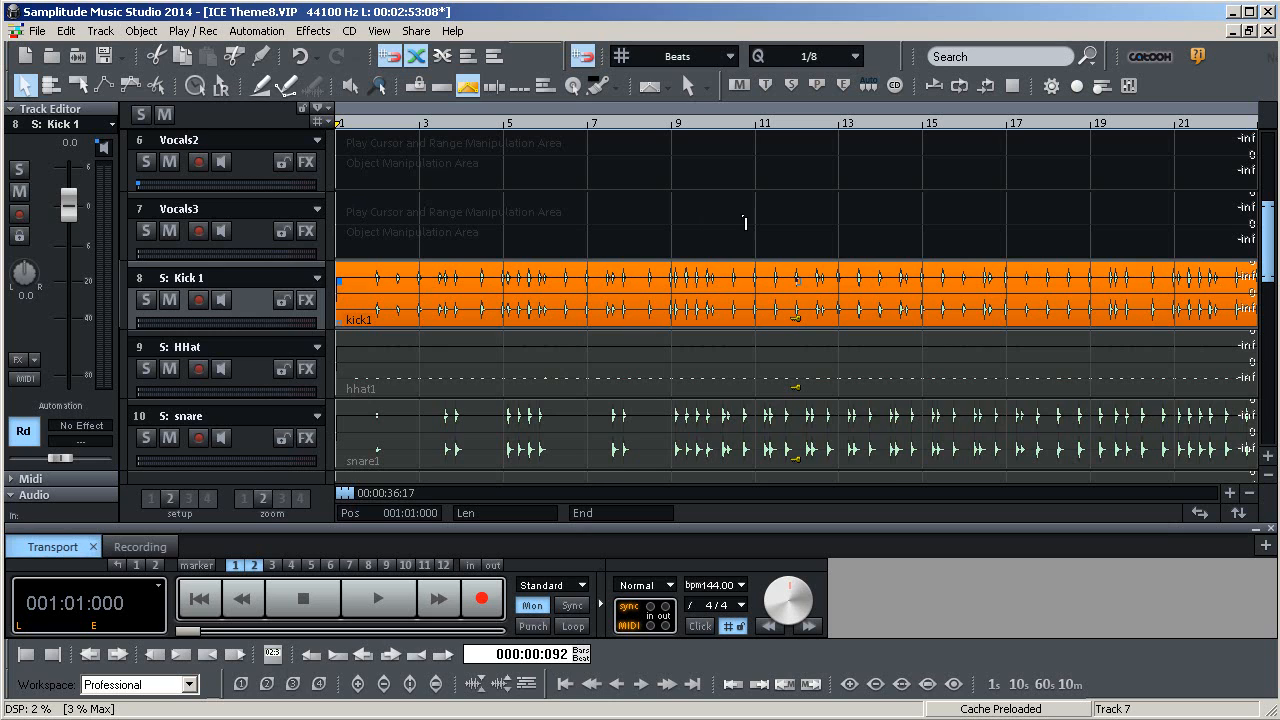
# Solo the Bassline track and listen to it from bar 52, stopping playback after several bars
pyautogui.scroll(1, 745, 222)
pyautogui.scroll(-2, 595, 380)
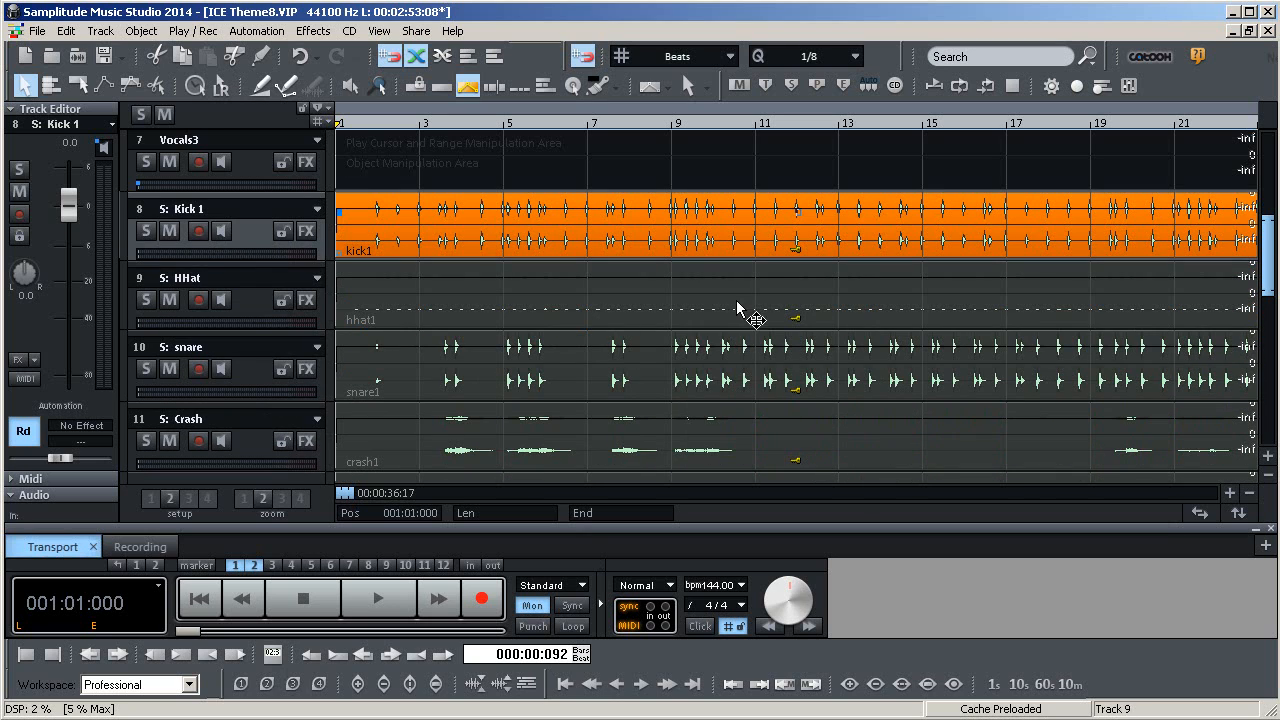
pyautogui.scroll(1, 728, 245)
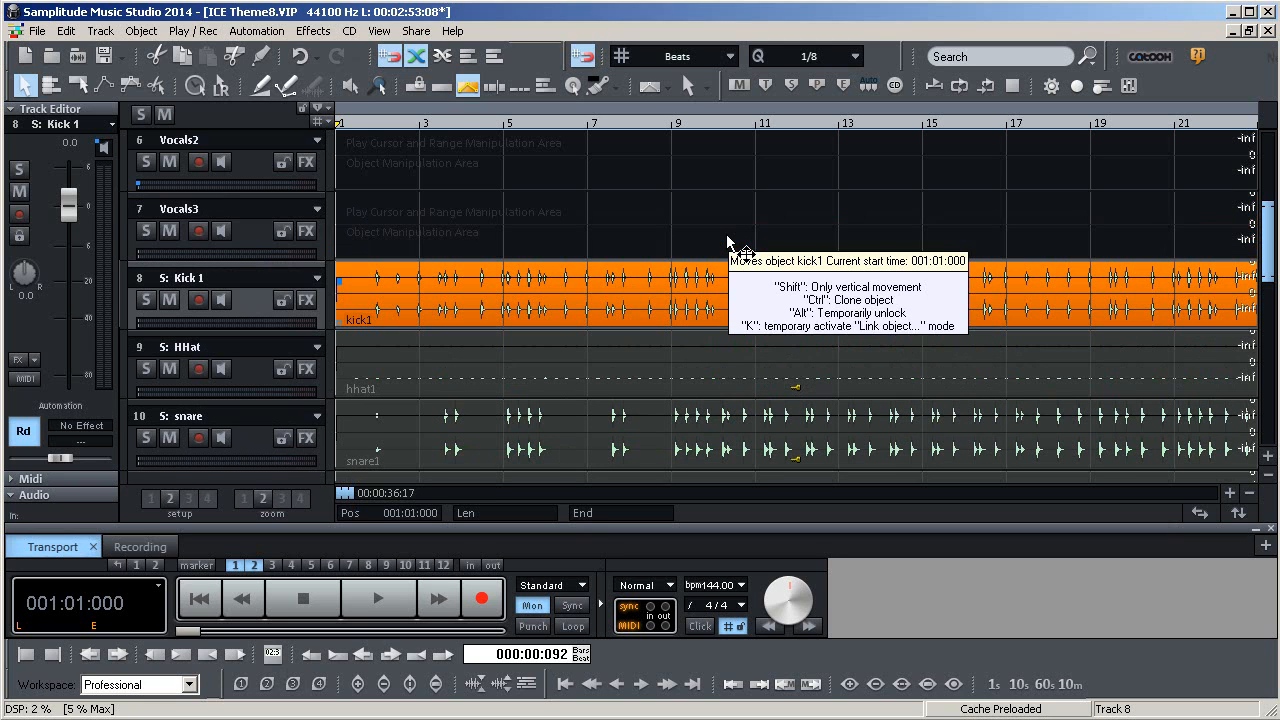
pyautogui.scroll(1, 737, 378)
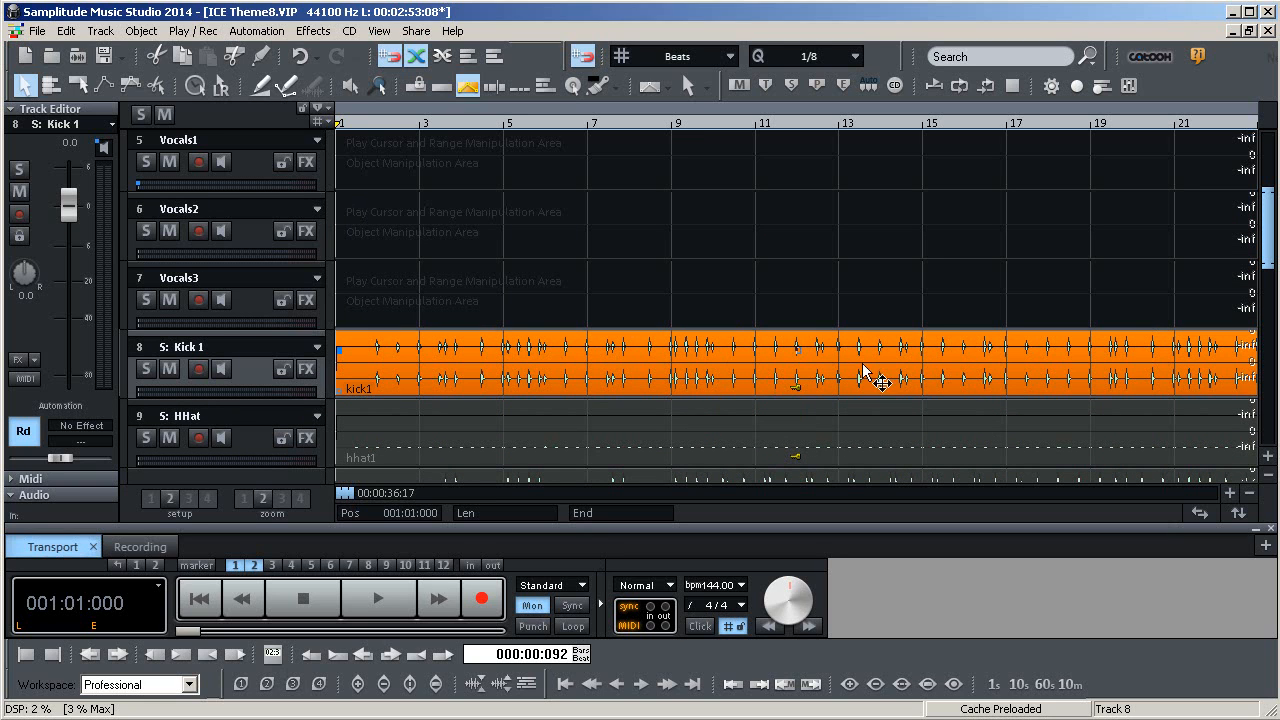
pyautogui.scroll(4, 726, 332)
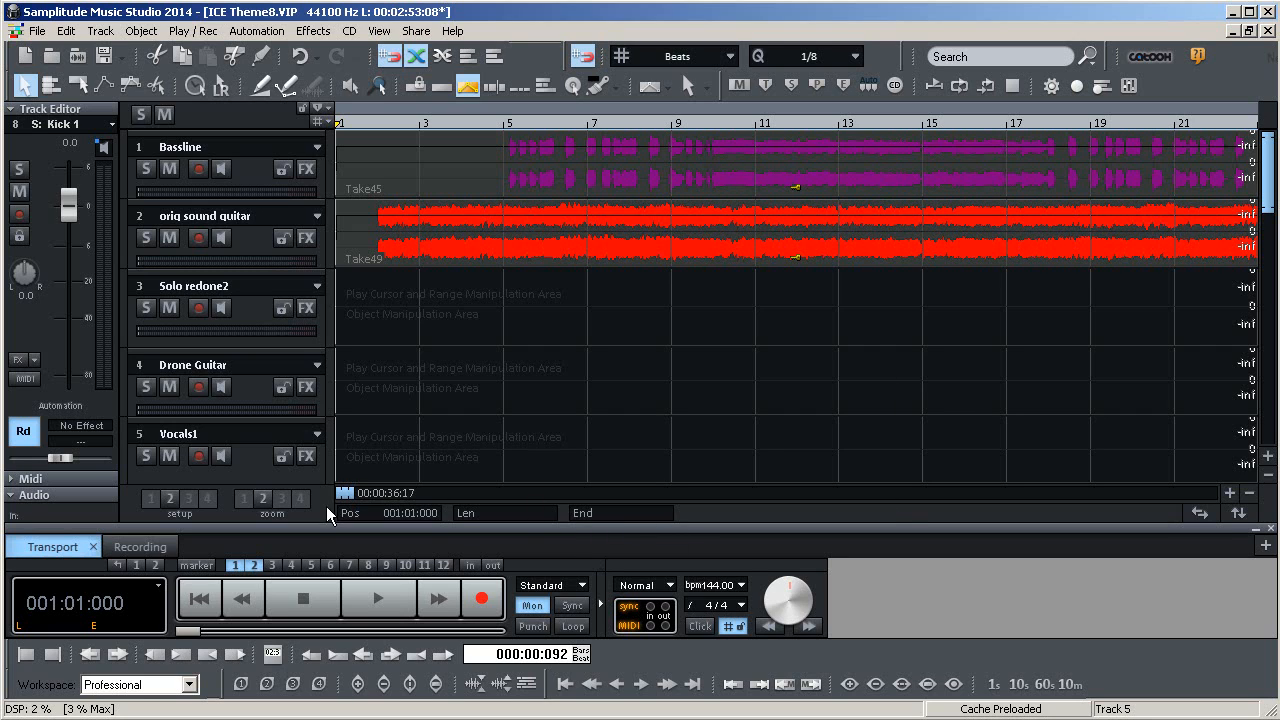
pyautogui.moveTo(345, 497); pyautogui.dragTo(390, 497)
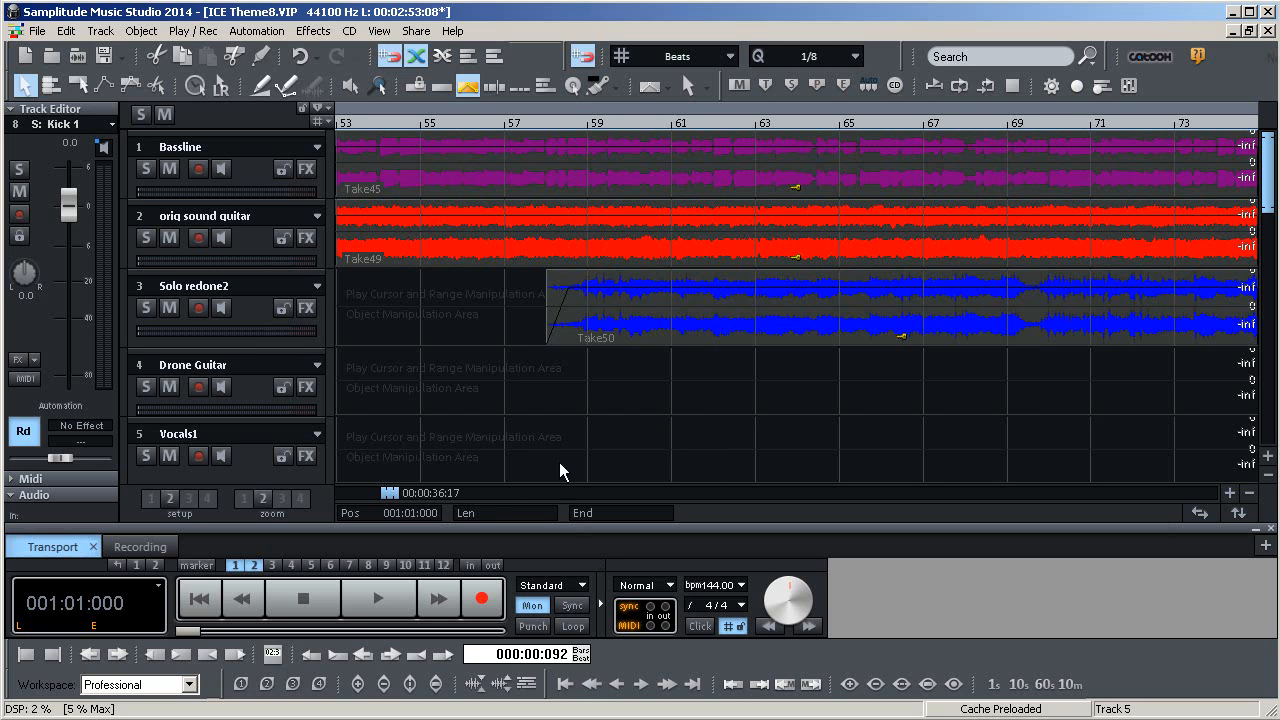
pyautogui.moveTo(390, 497); pyautogui.dragTo(382, 497)
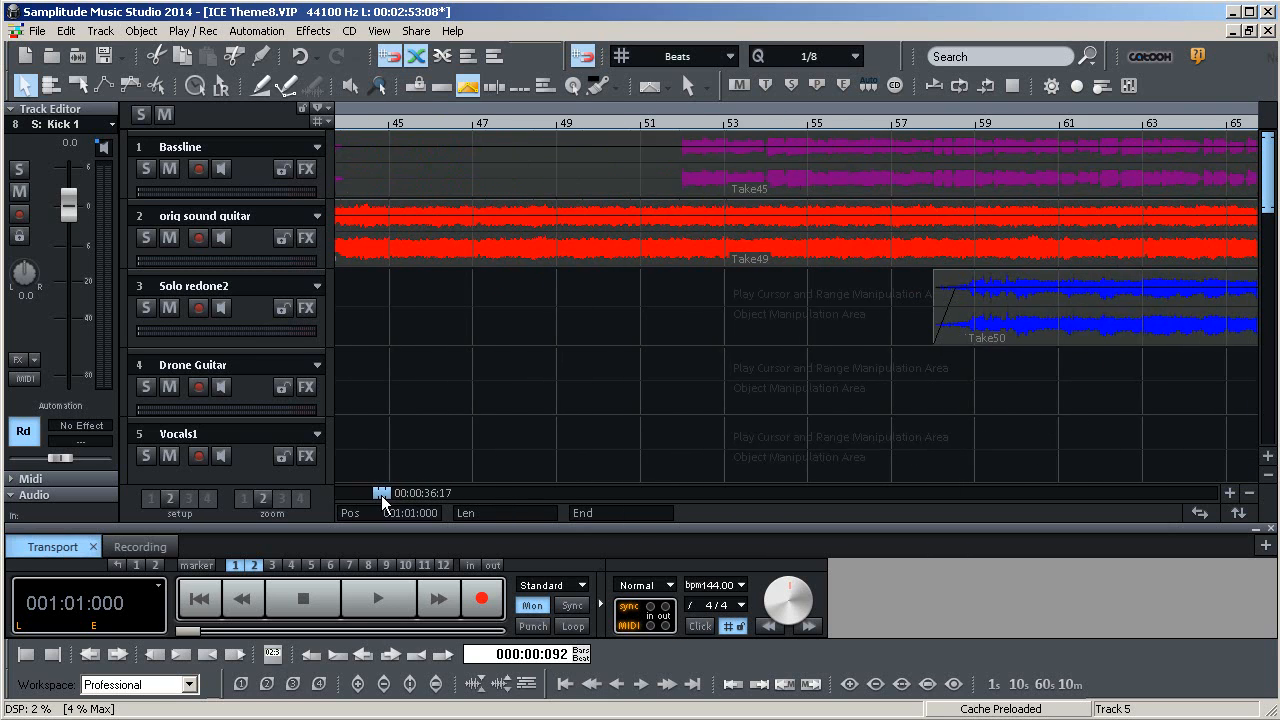
pyautogui.click(678, 123)
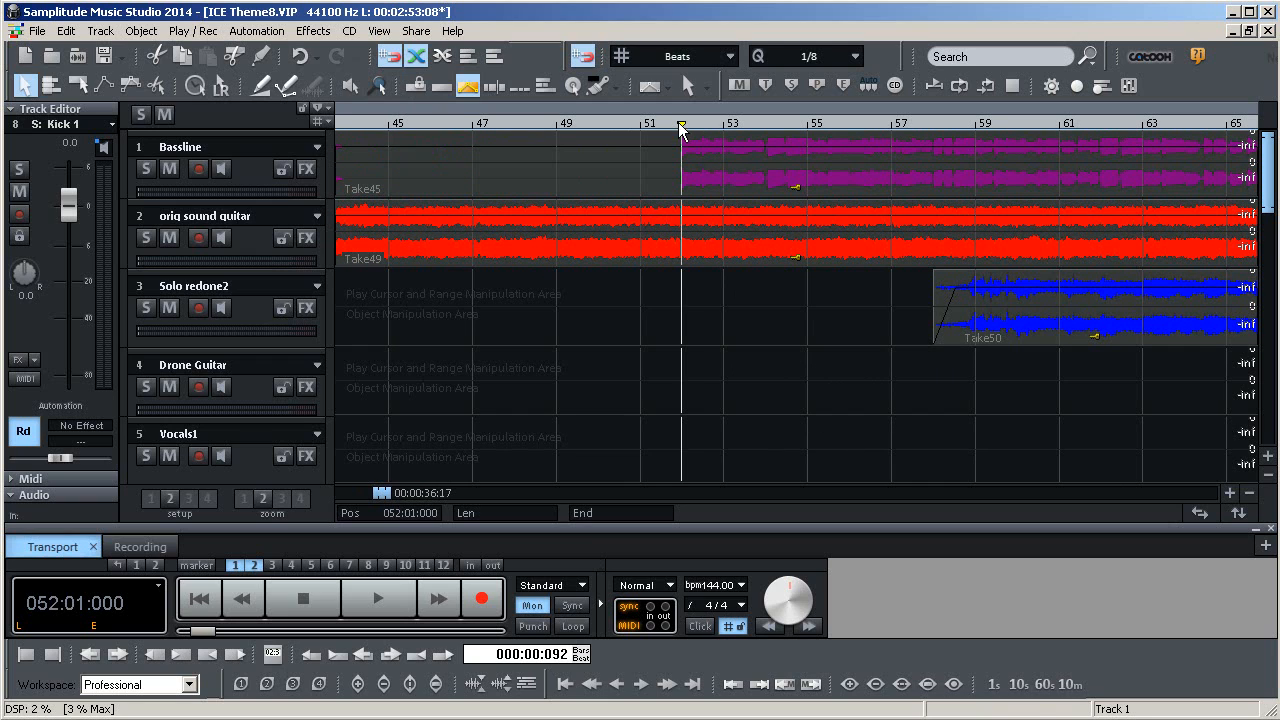
pyautogui.click(146, 169)
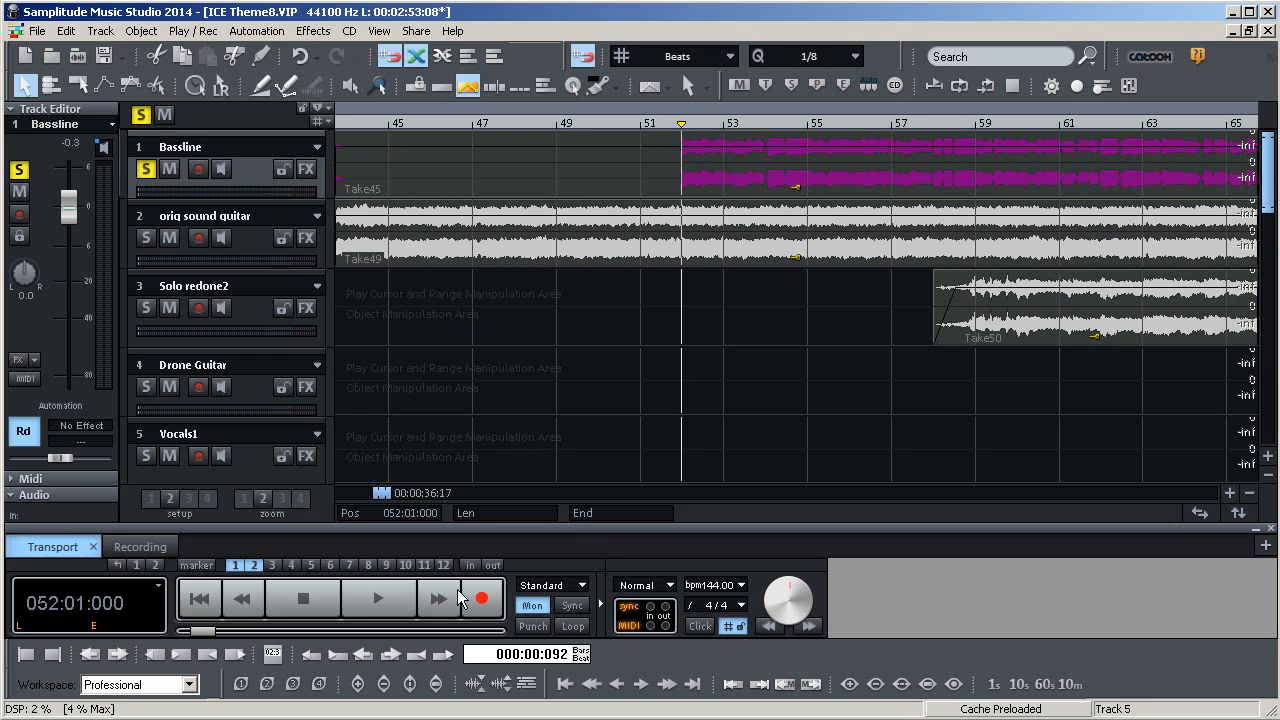
pyautogui.click(365, 596)
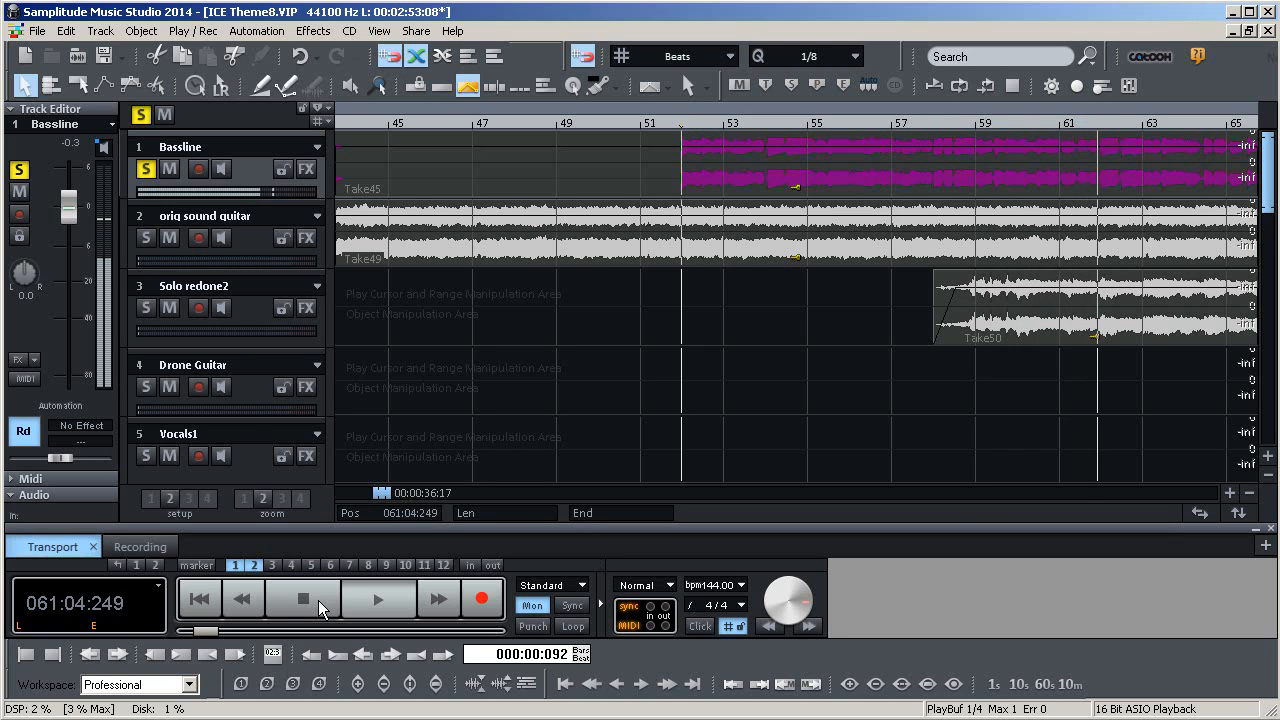
pyautogui.click(318, 600)
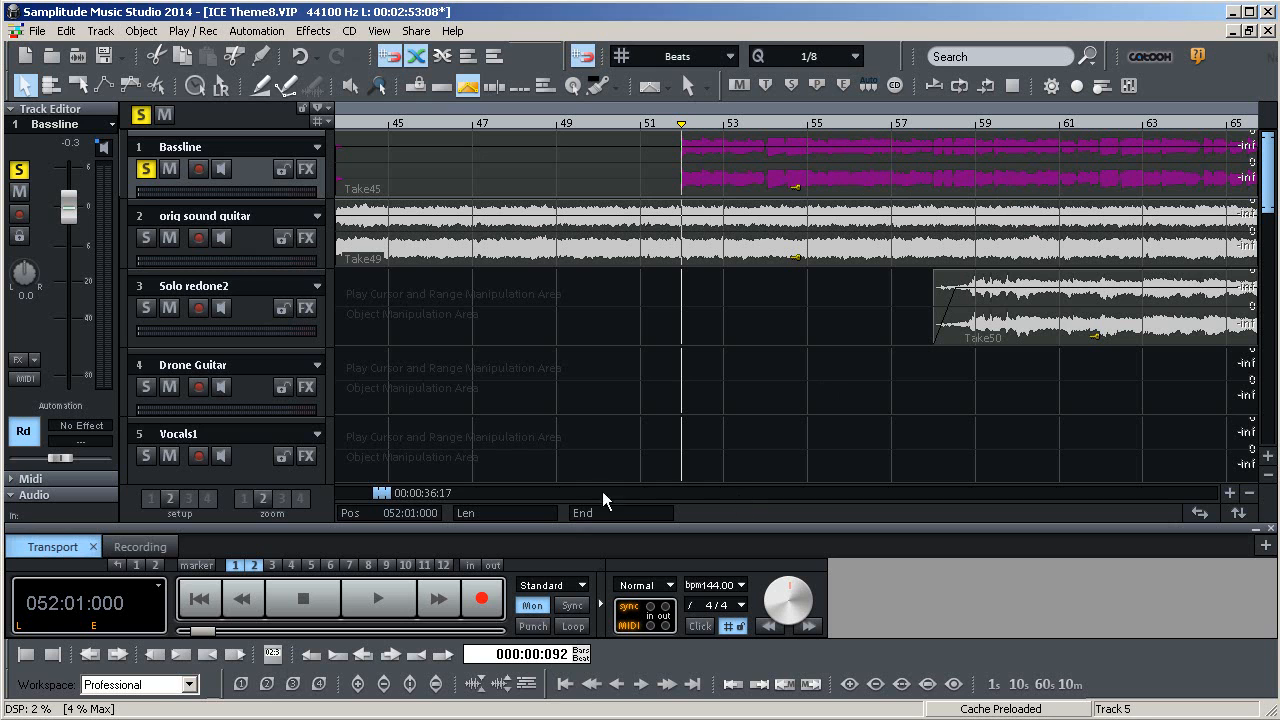
# Open the Resampling/Timestretching settings for the Take45 bass object, review the algorithm list, and close the dialog without changes
pyautogui.moveTo(385, 495); pyautogui.dragTo(345, 494)
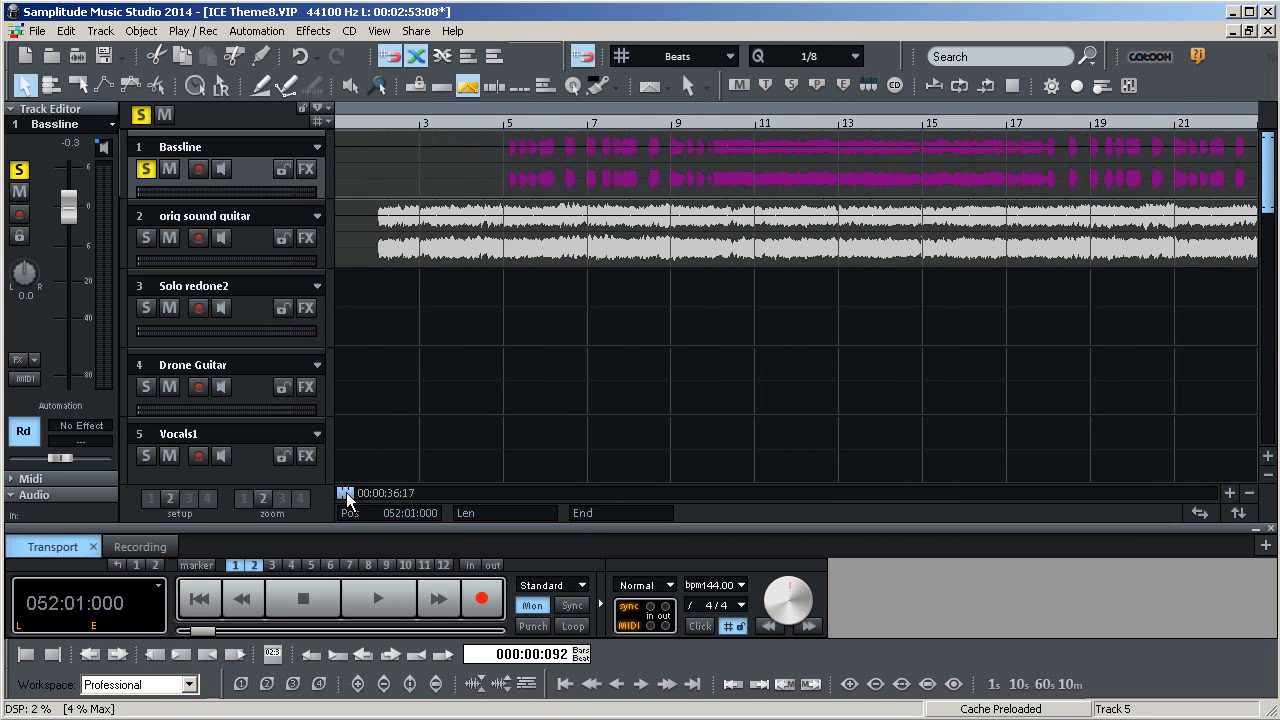
pyautogui.rightClick(827, 182)
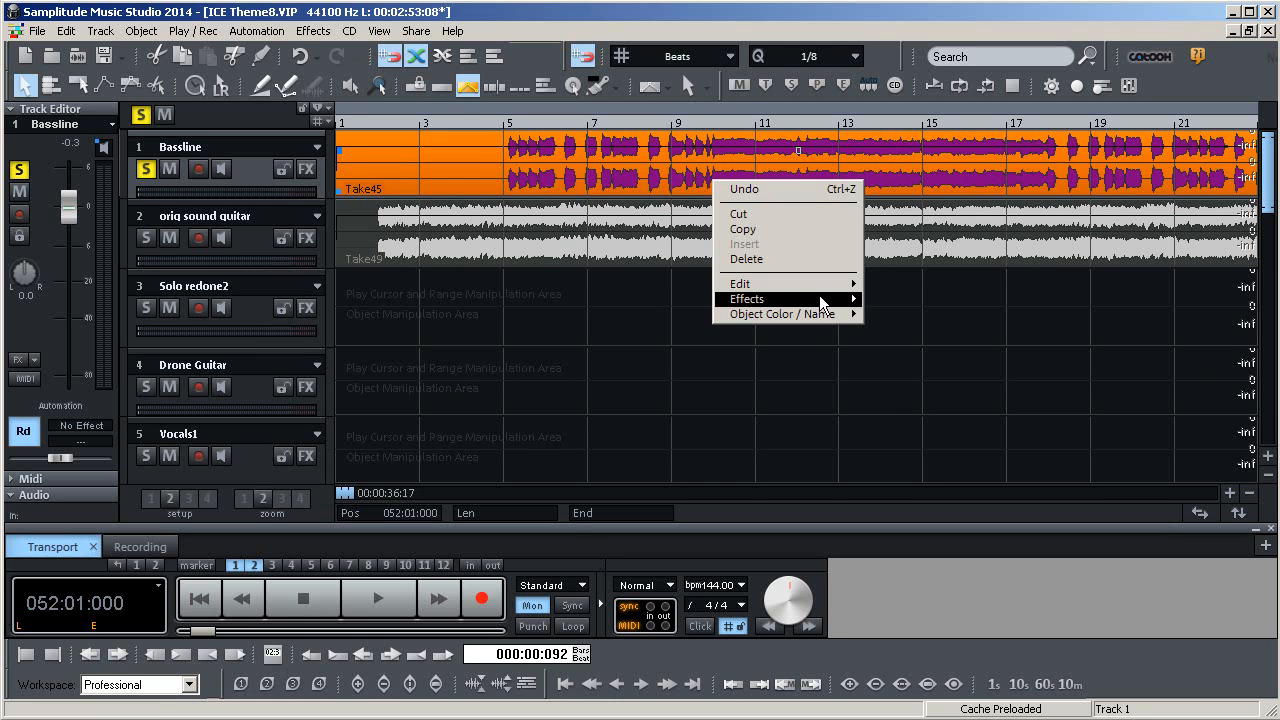
pyautogui.moveTo(831, 288)
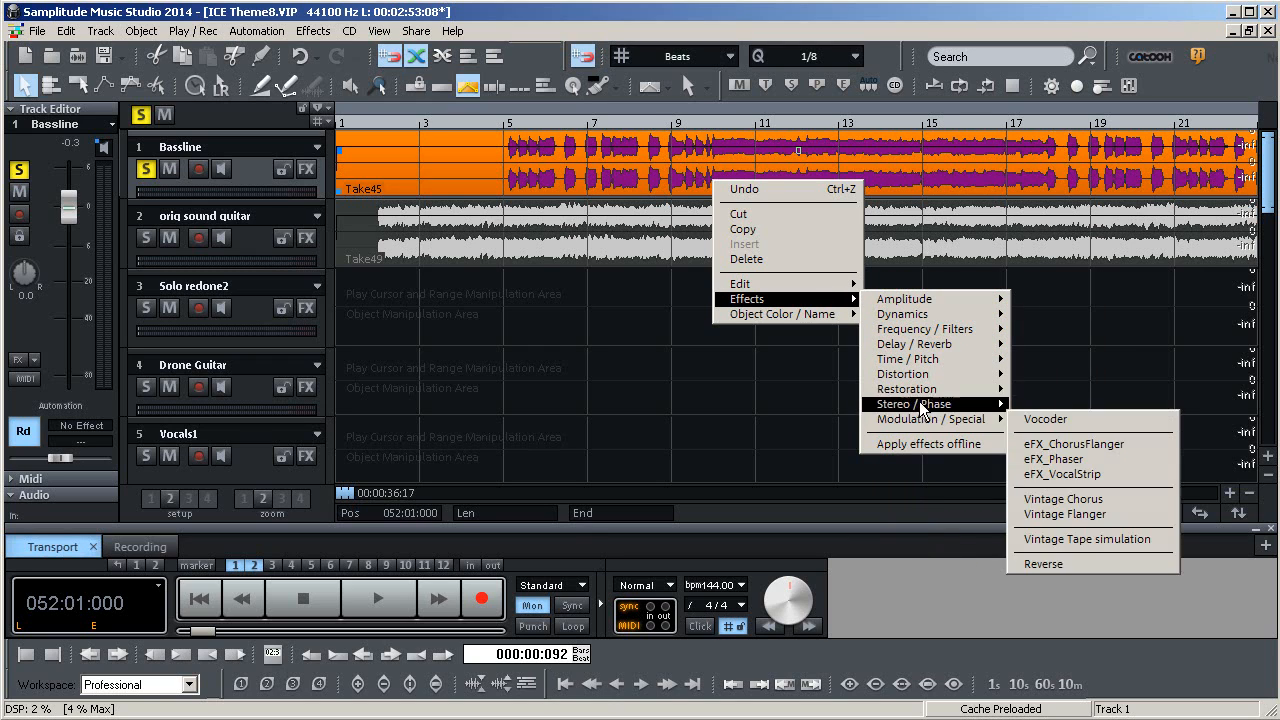
pyautogui.moveTo(922, 366)
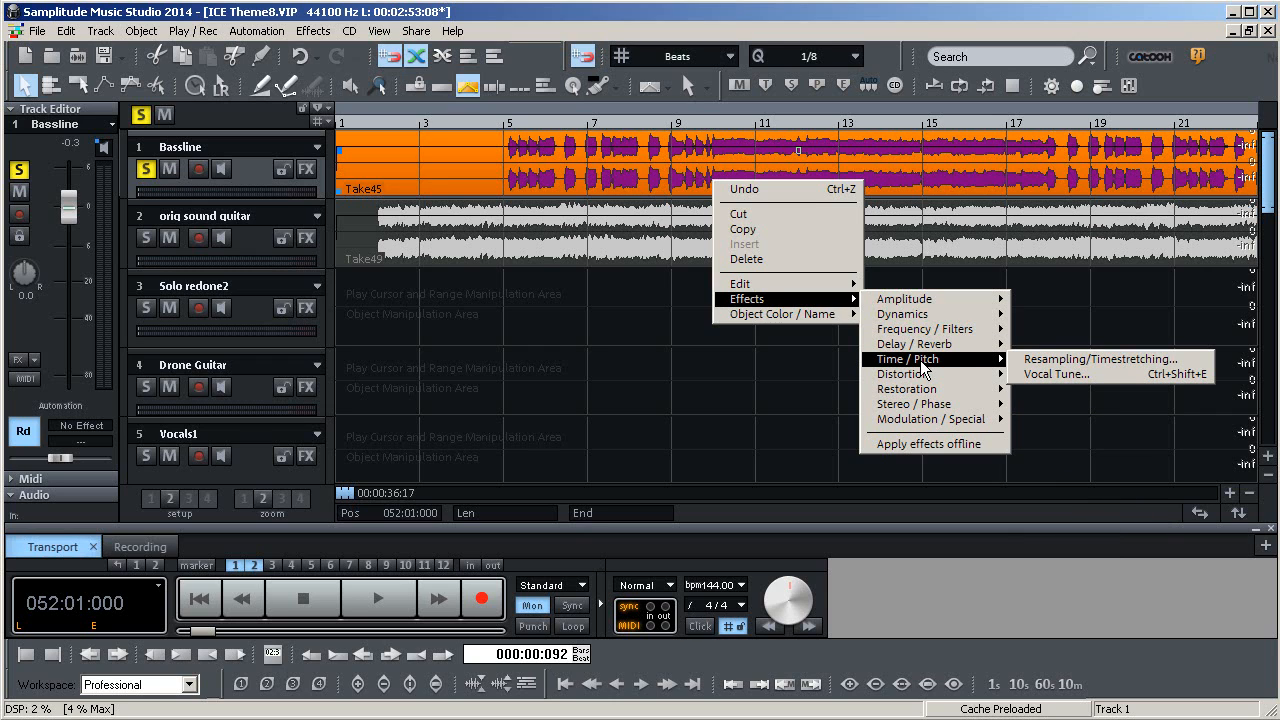
pyautogui.click(1048, 360)
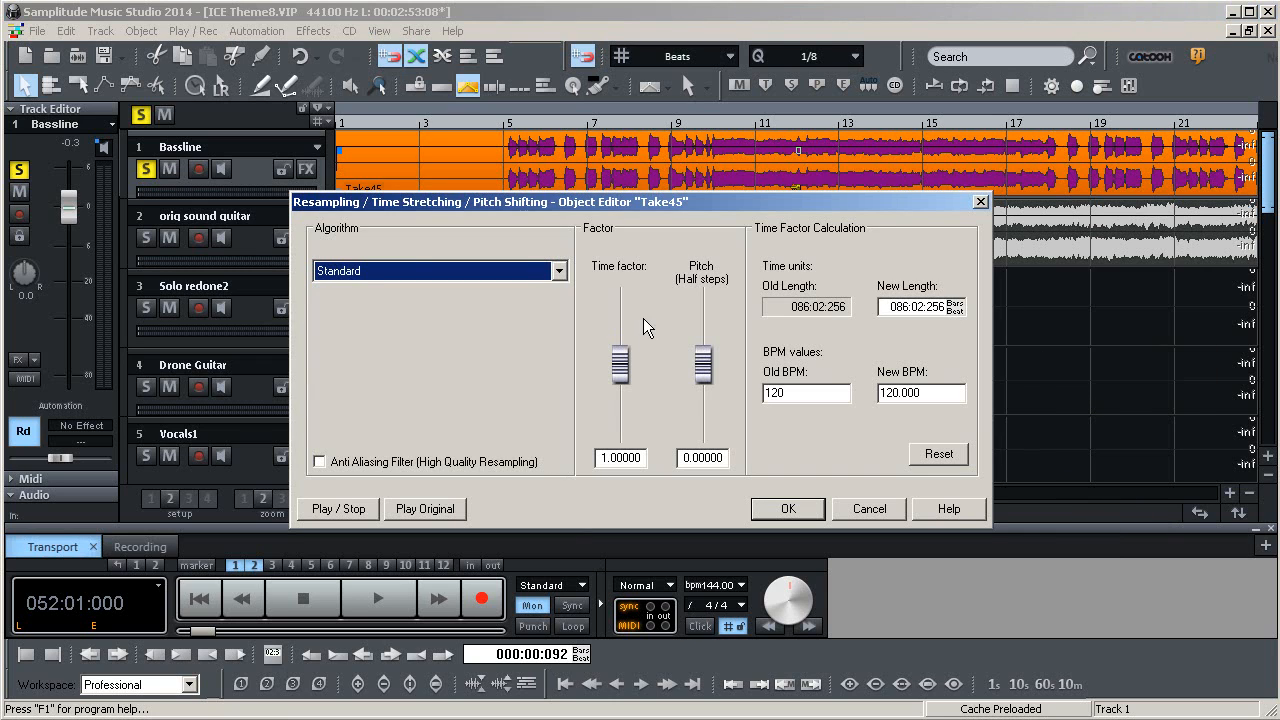
pyautogui.click(557, 271)
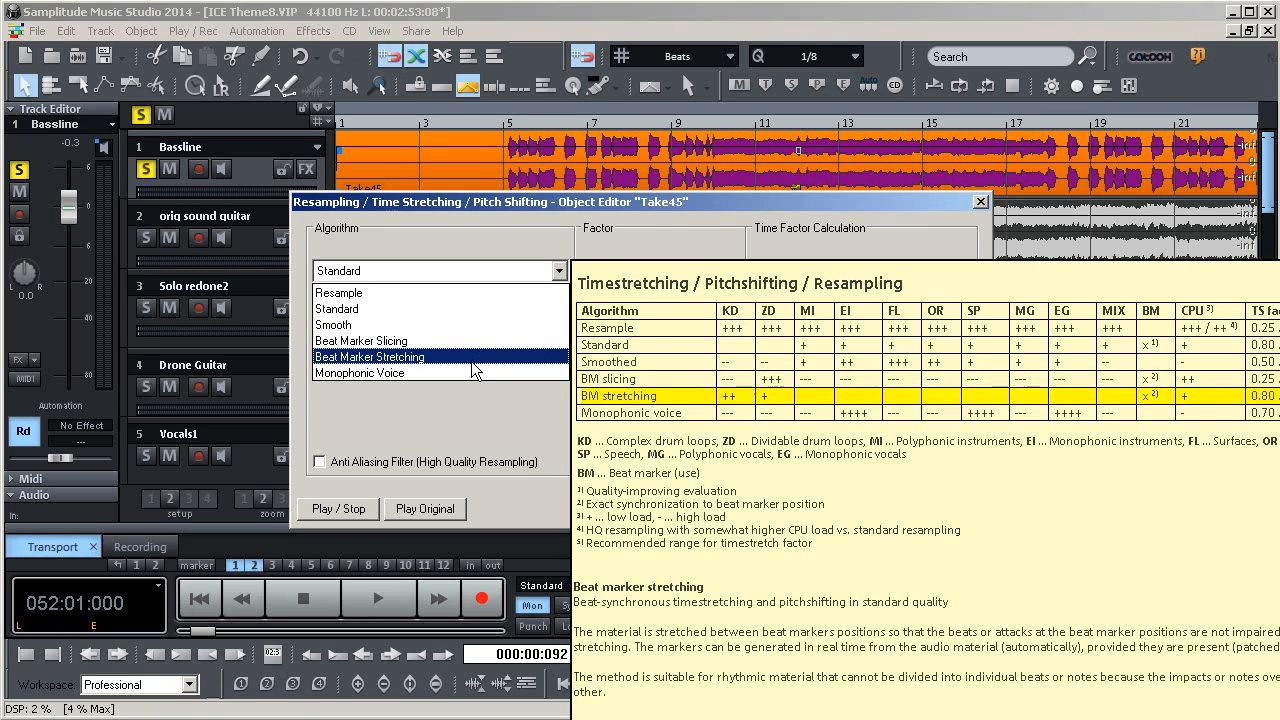
pyautogui.click(557, 205)
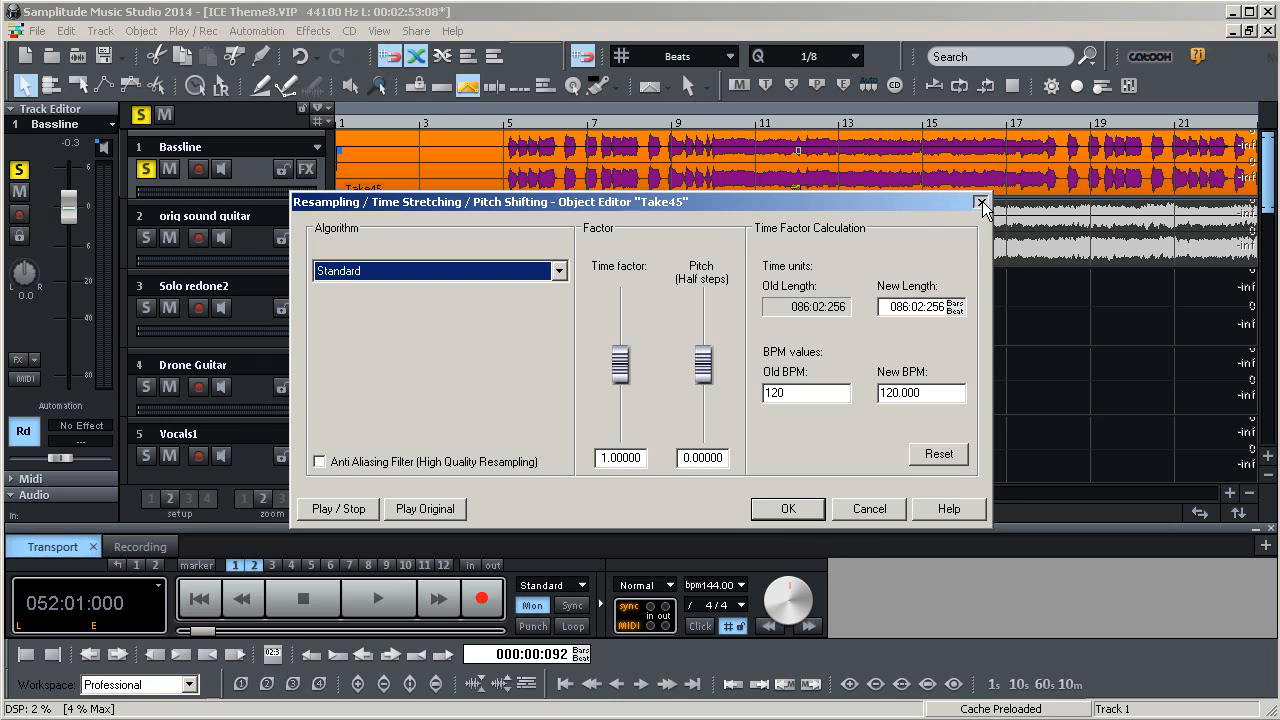
pyautogui.click(981, 202)
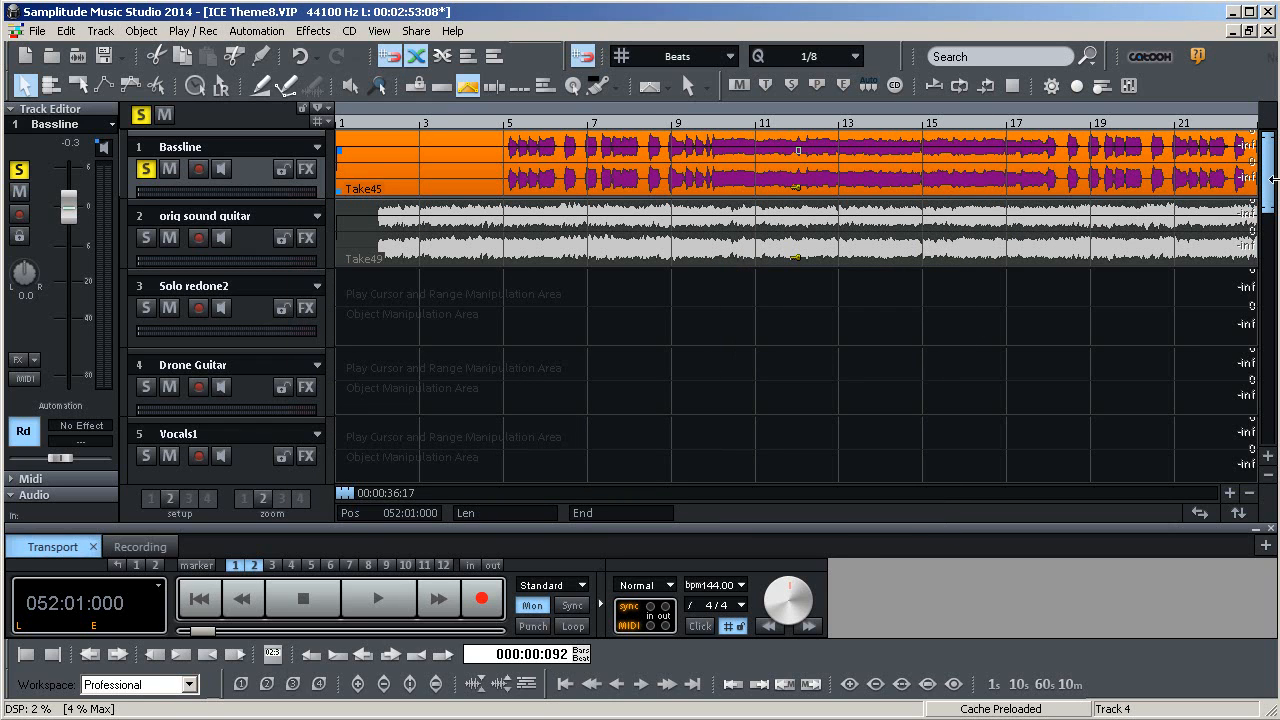
# Switch the solo from Bassline to the orig sound guitar track and play it from the project start, stopping after listening
pyautogui.moveTo(1275, 180); pyautogui.dragTo(1275, 270)
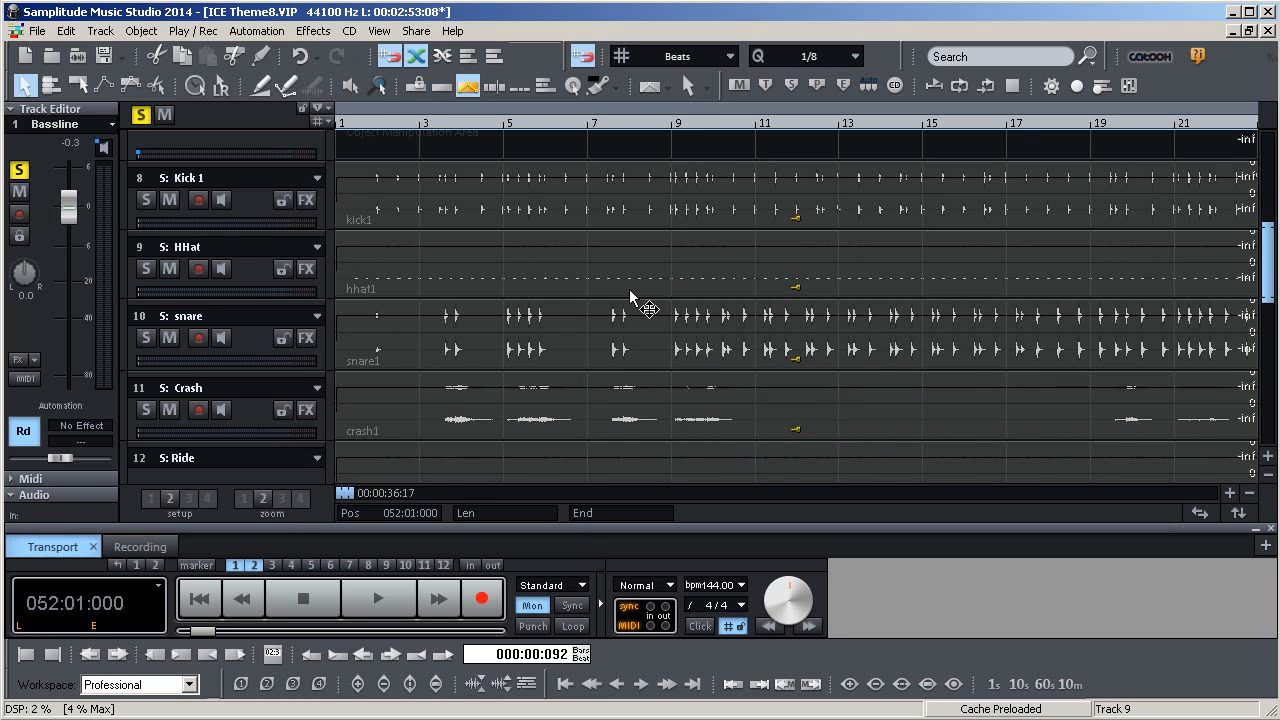
pyautogui.scroll(8, 631, 296)
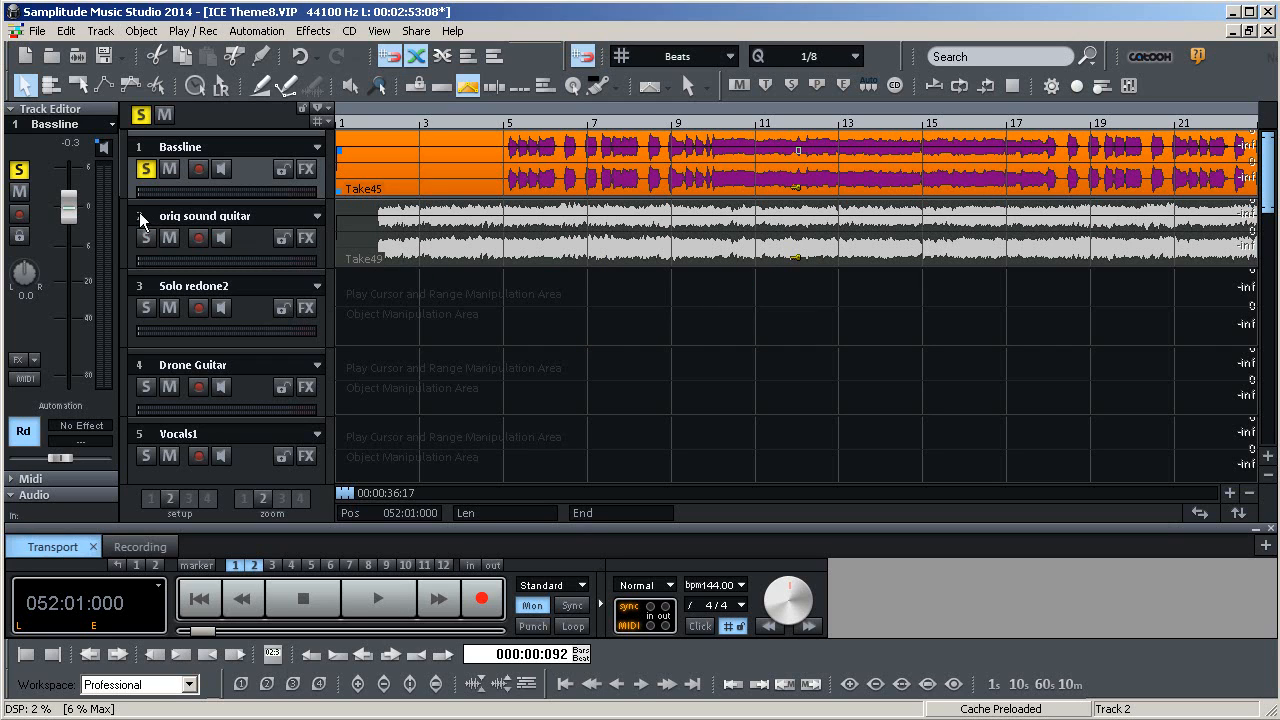
pyautogui.click(145, 237)
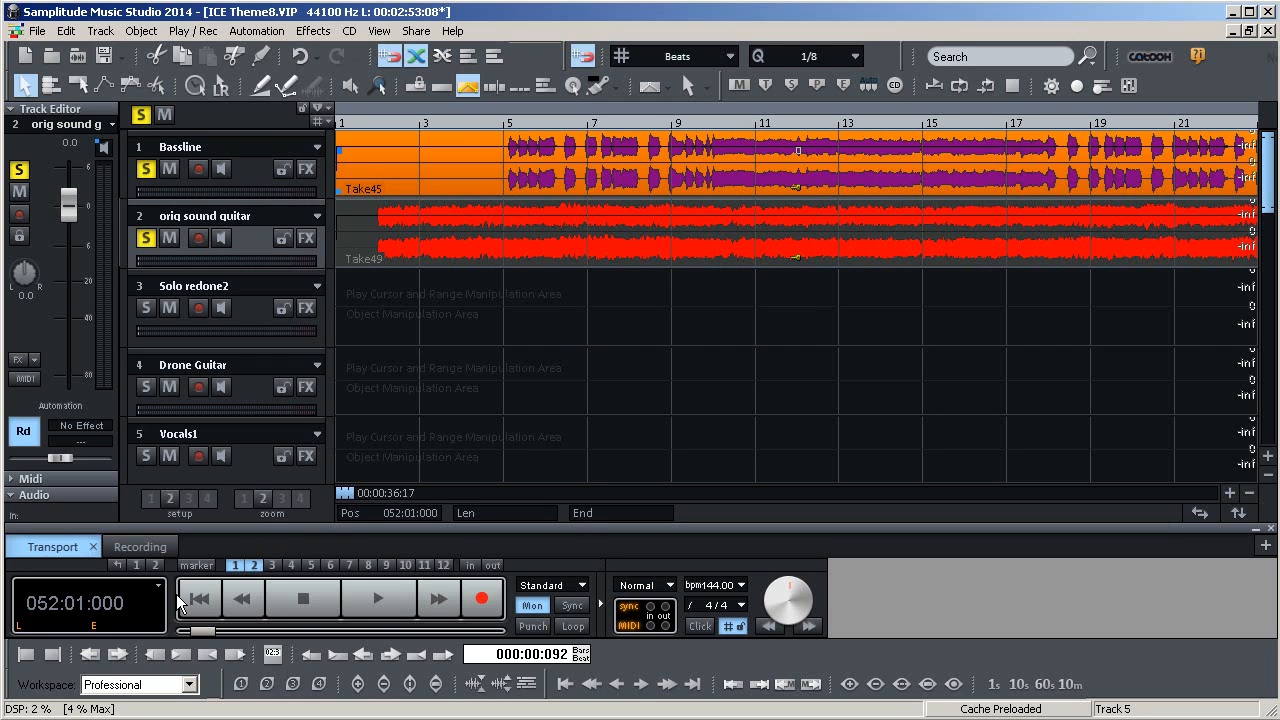
pyautogui.click(216, 598)
pyautogui.click(146, 169)
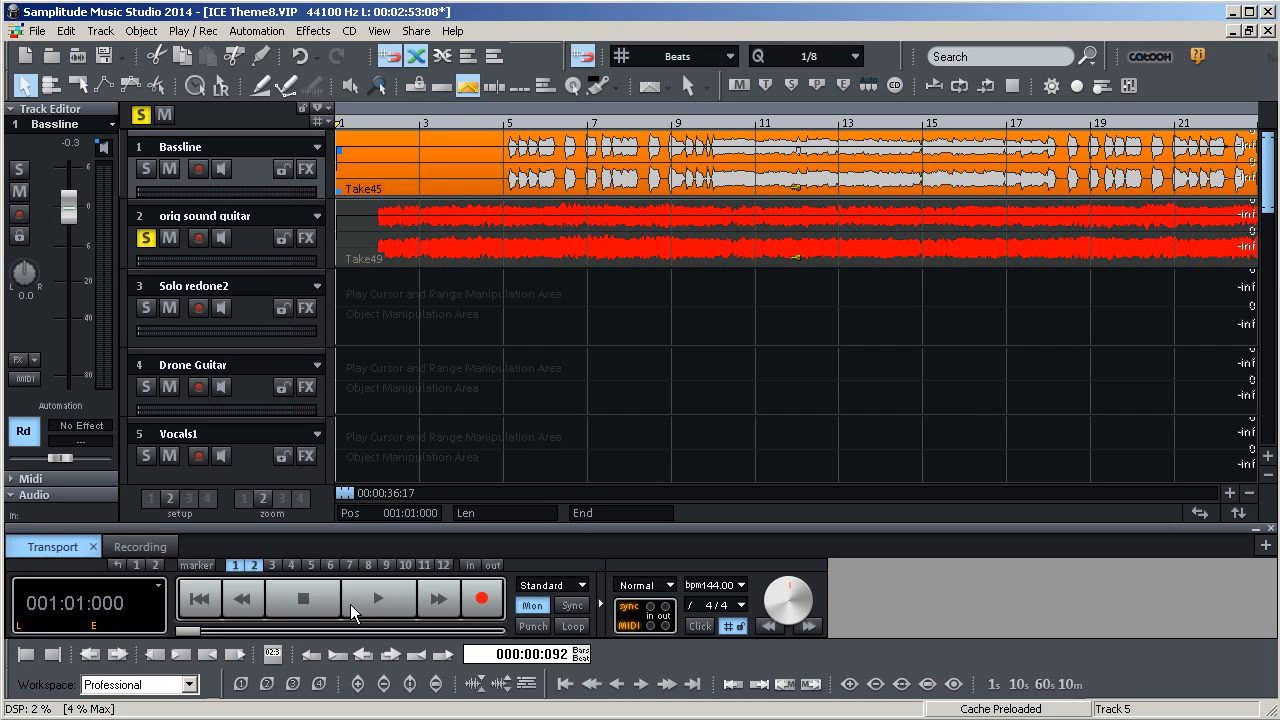
pyautogui.click(385, 600)
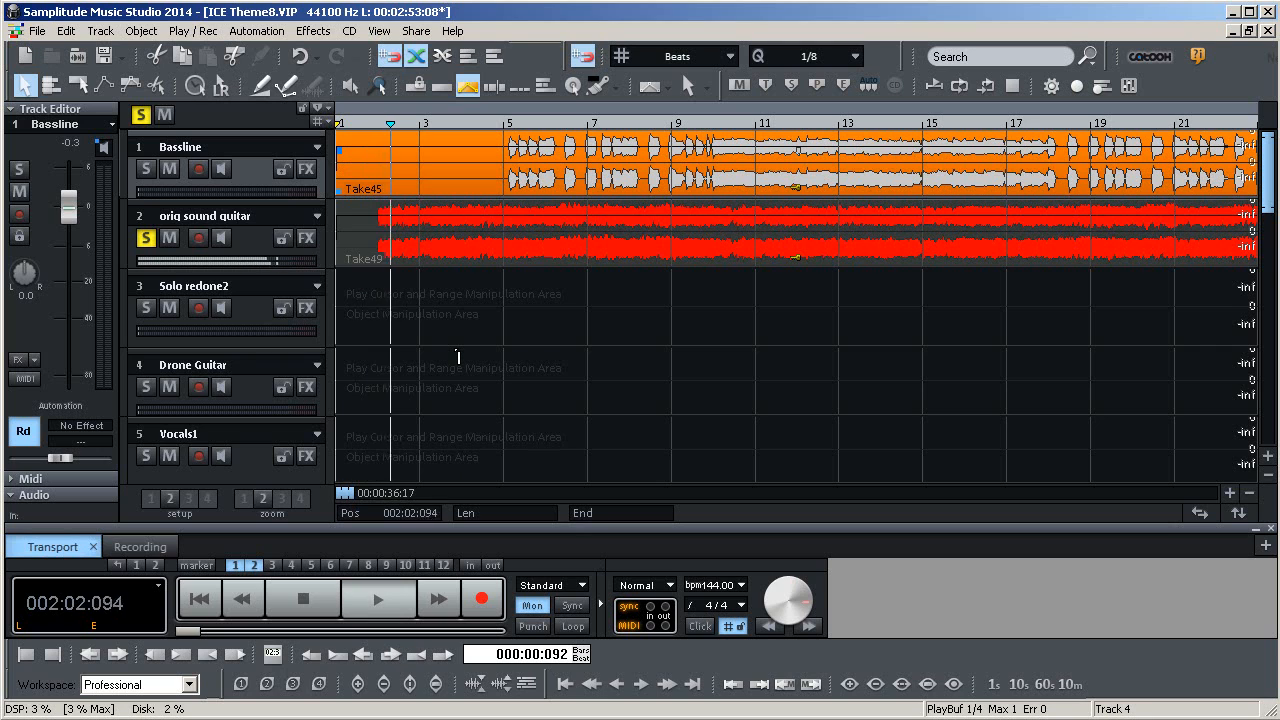
pyautogui.click(308, 600)
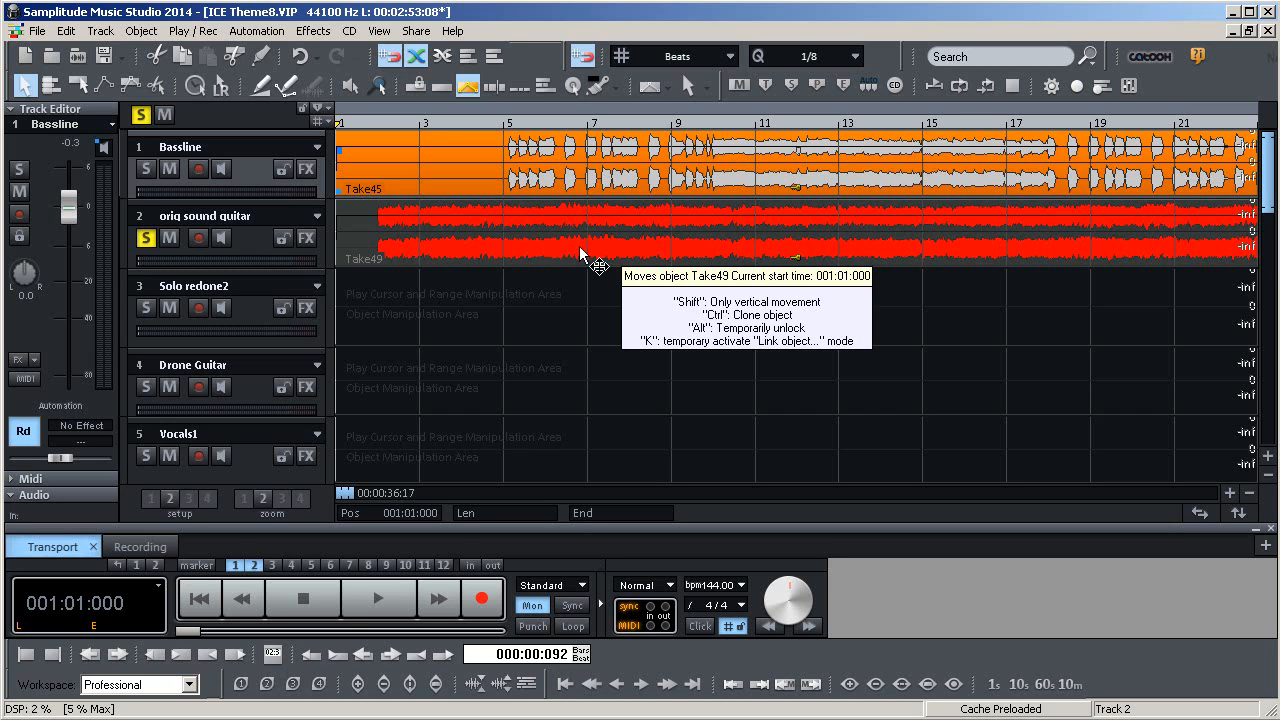
# Review the available editing commands for the Take49 guitar object and dismiss them without applying any
pyautogui.click(527, 258)
pyautogui.rightClick(527, 260)
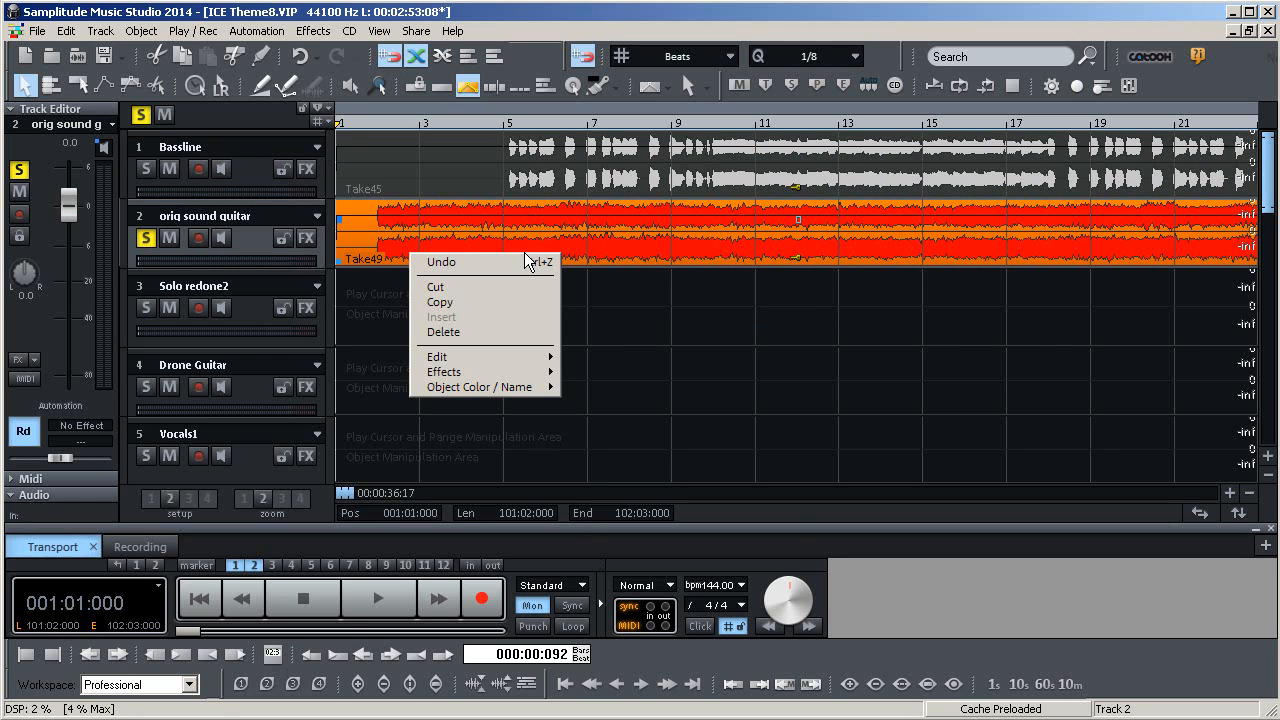
pyautogui.moveTo(526, 352)
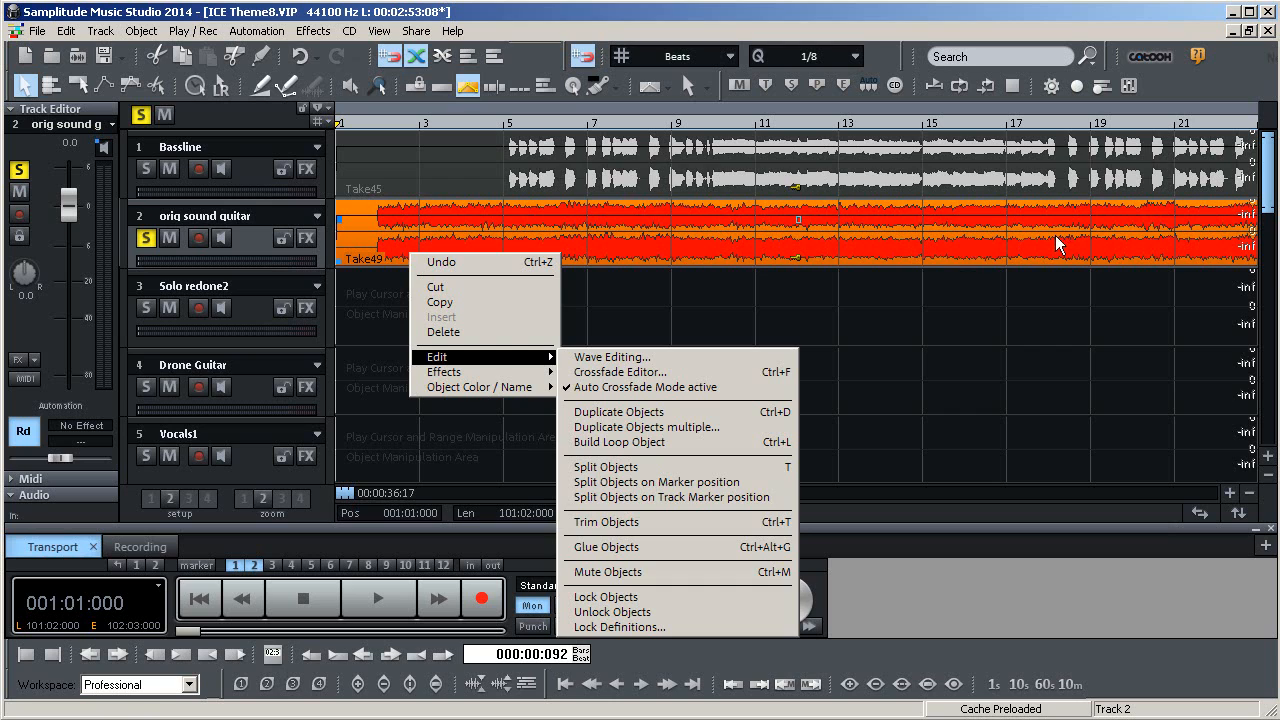
pyautogui.click(1008, 352)
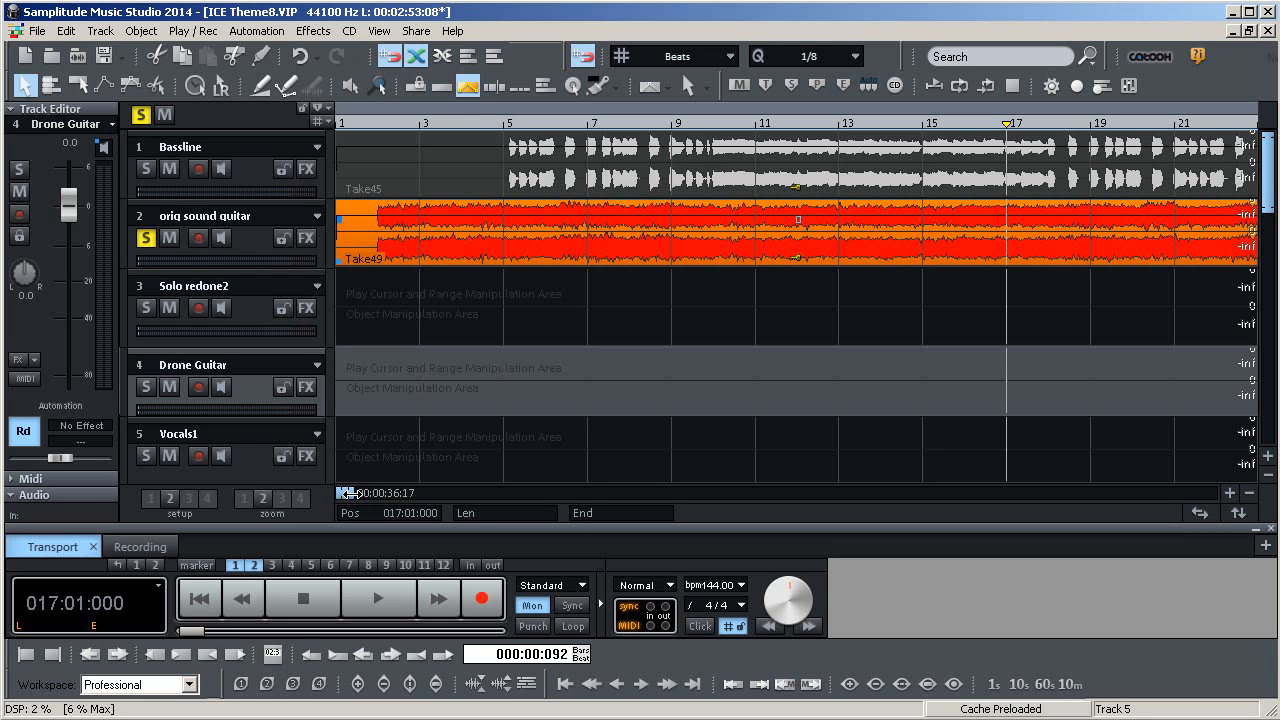
# Examine the guitar objects across the whole project by selecting Take43, Take49, Take50 and Take47 in turn
pyautogui.moveTo(347, 496); pyautogui.dragTo(424, 491)
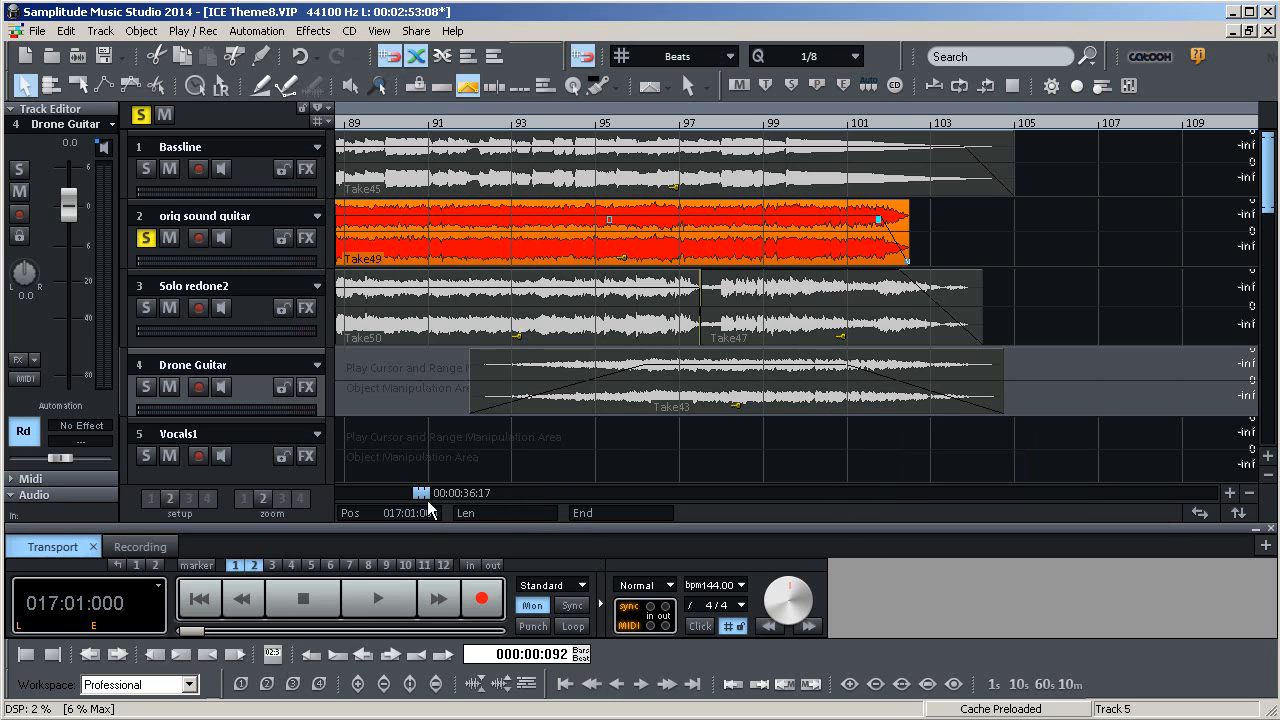
pyautogui.moveTo(424, 492); pyautogui.dragTo(420, 498)
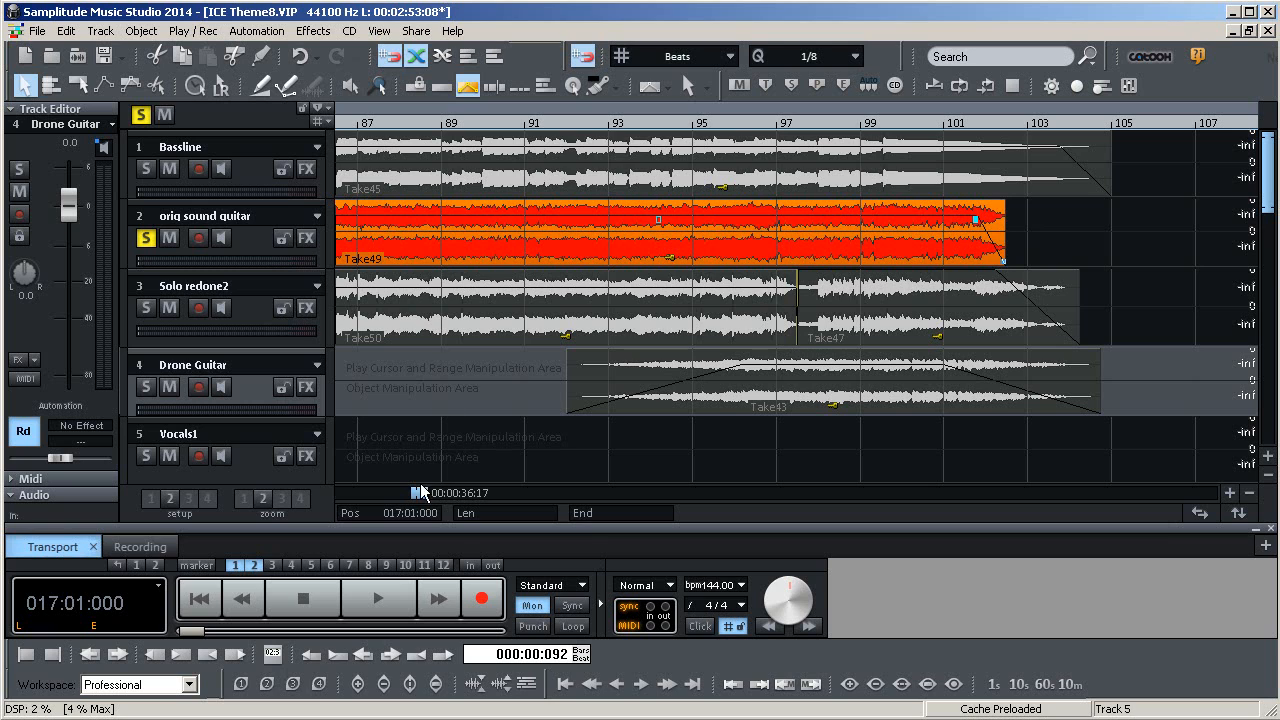
pyautogui.moveTo(414, 493); pyautogui.dragTo(326, 495)
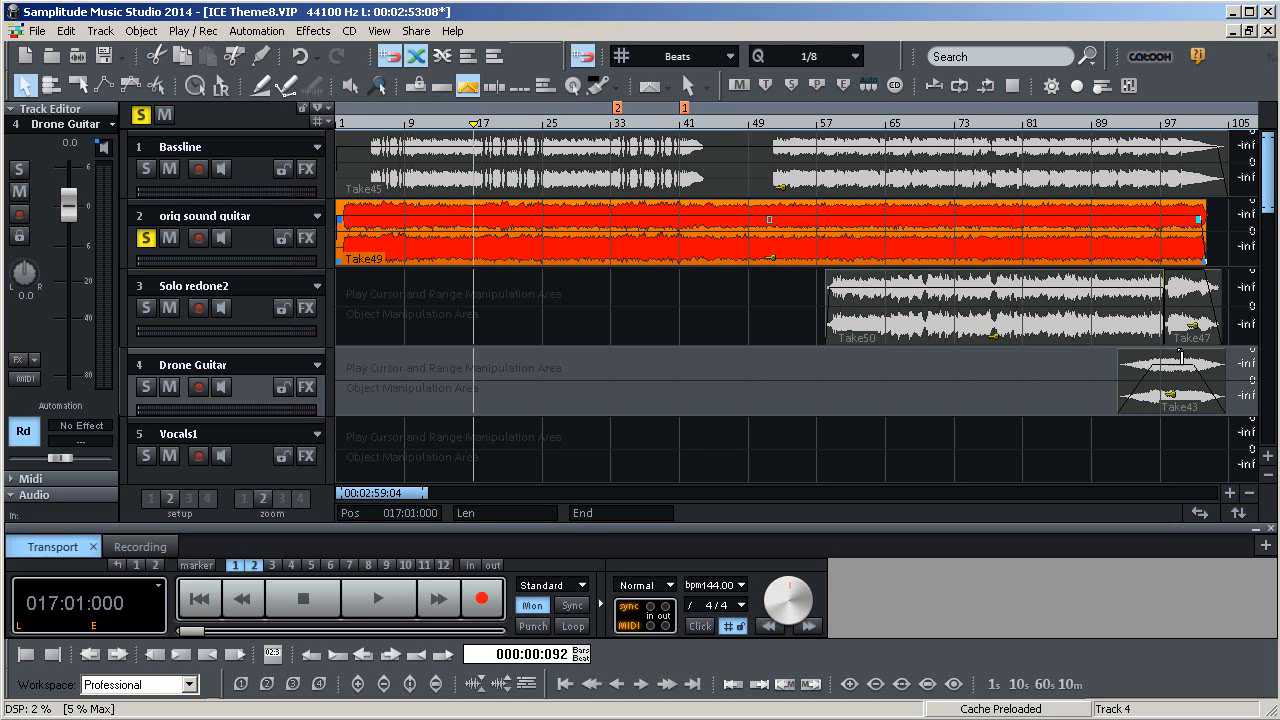
pyautogui.click(1190, 412)
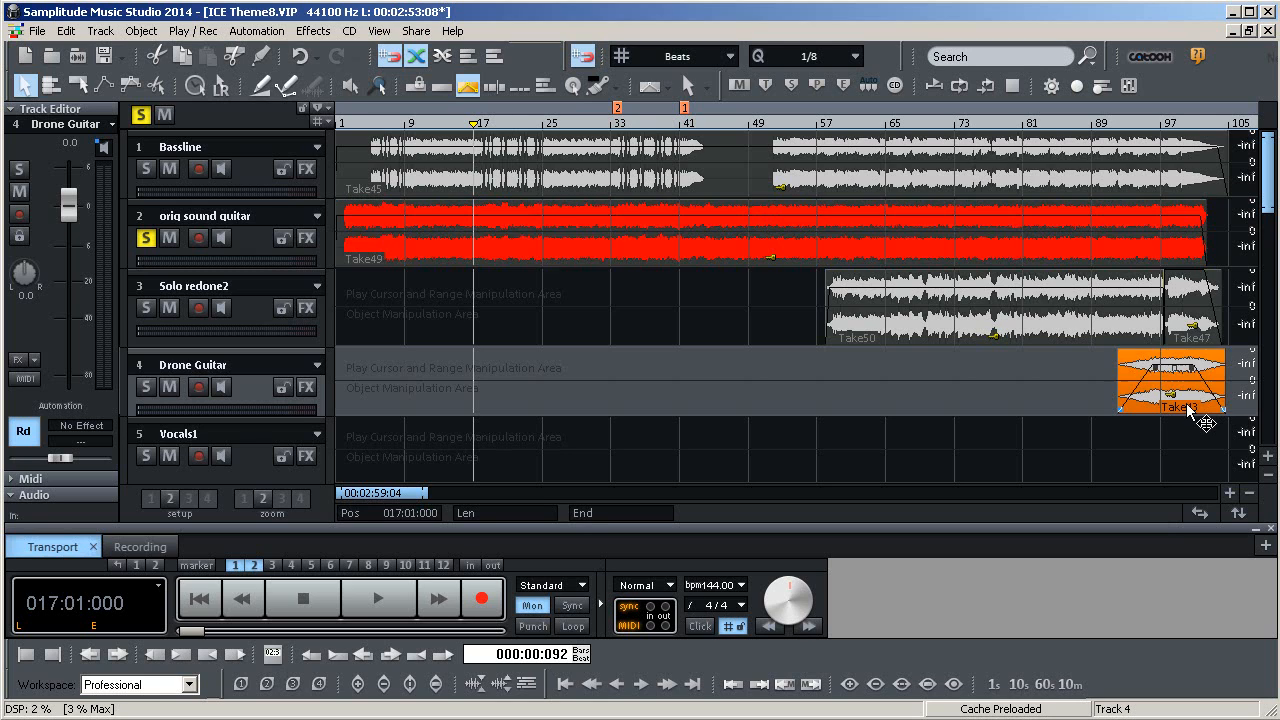
pyautogui.click(1085, 252)
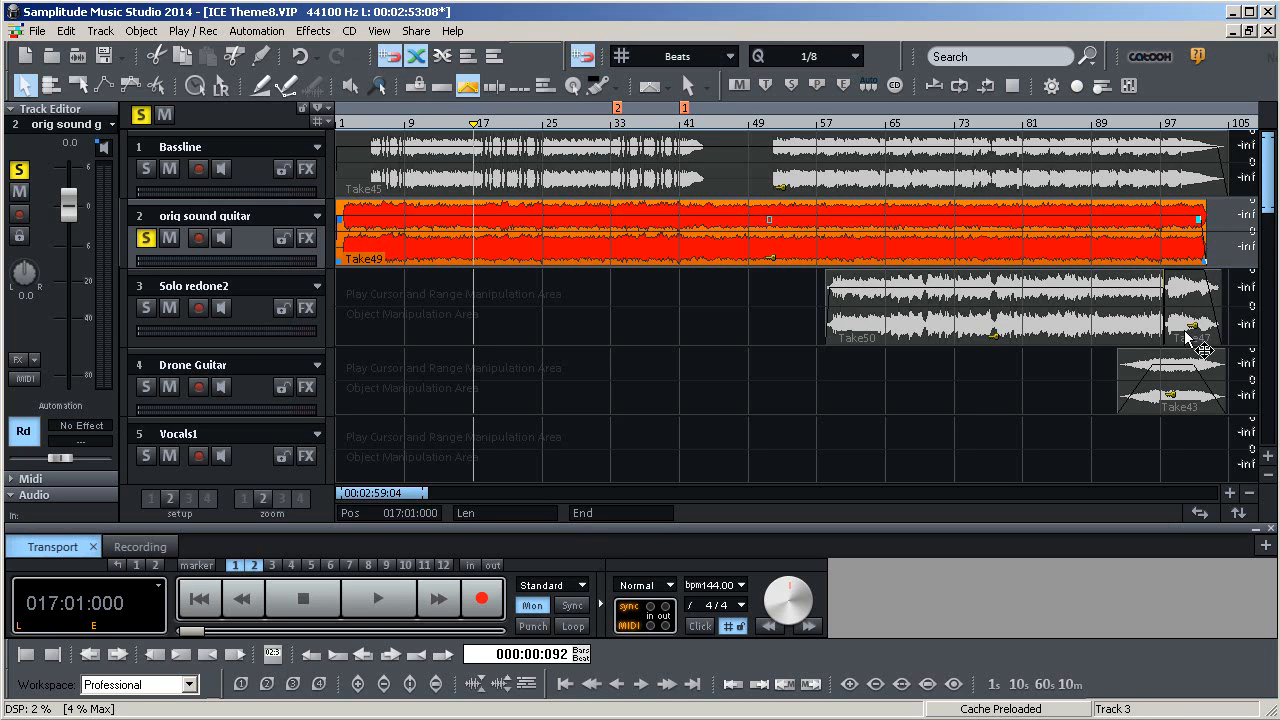
pyautogui.click(1132, 326)
pyautogui.click(1187, 325)
pyautogui.click(1147, 325)
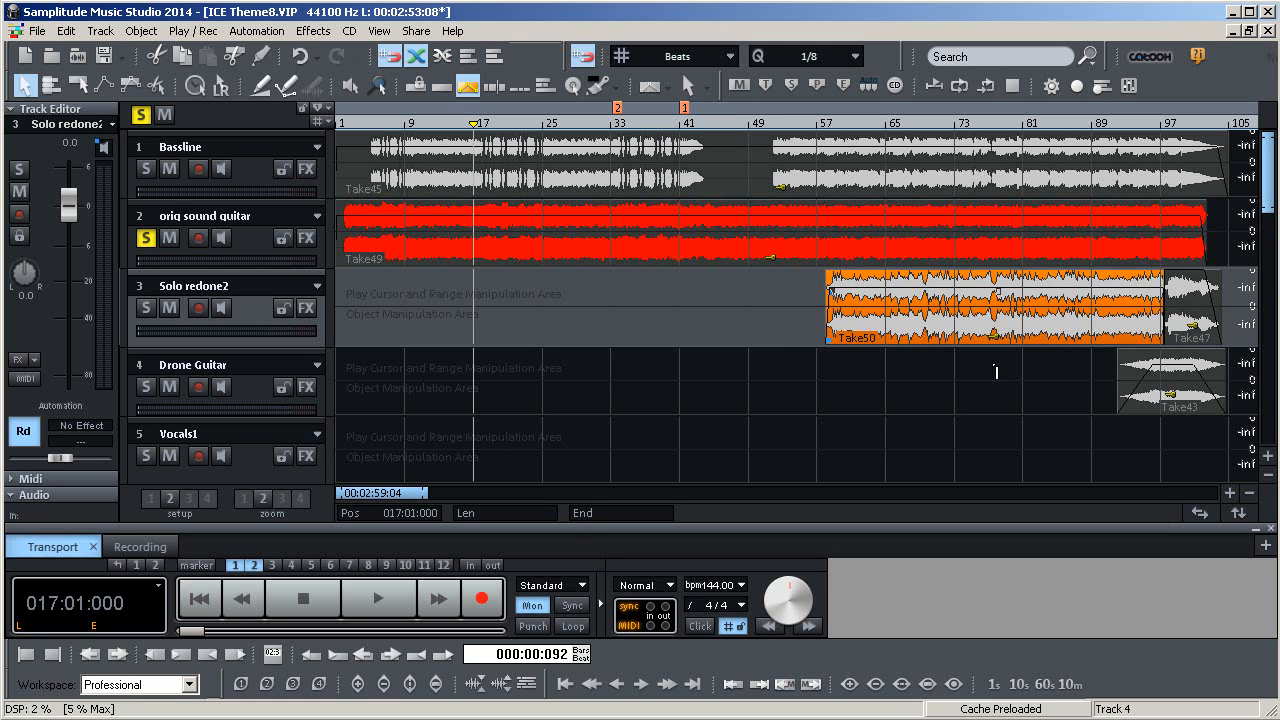
pyautogui.click(1194, 325)
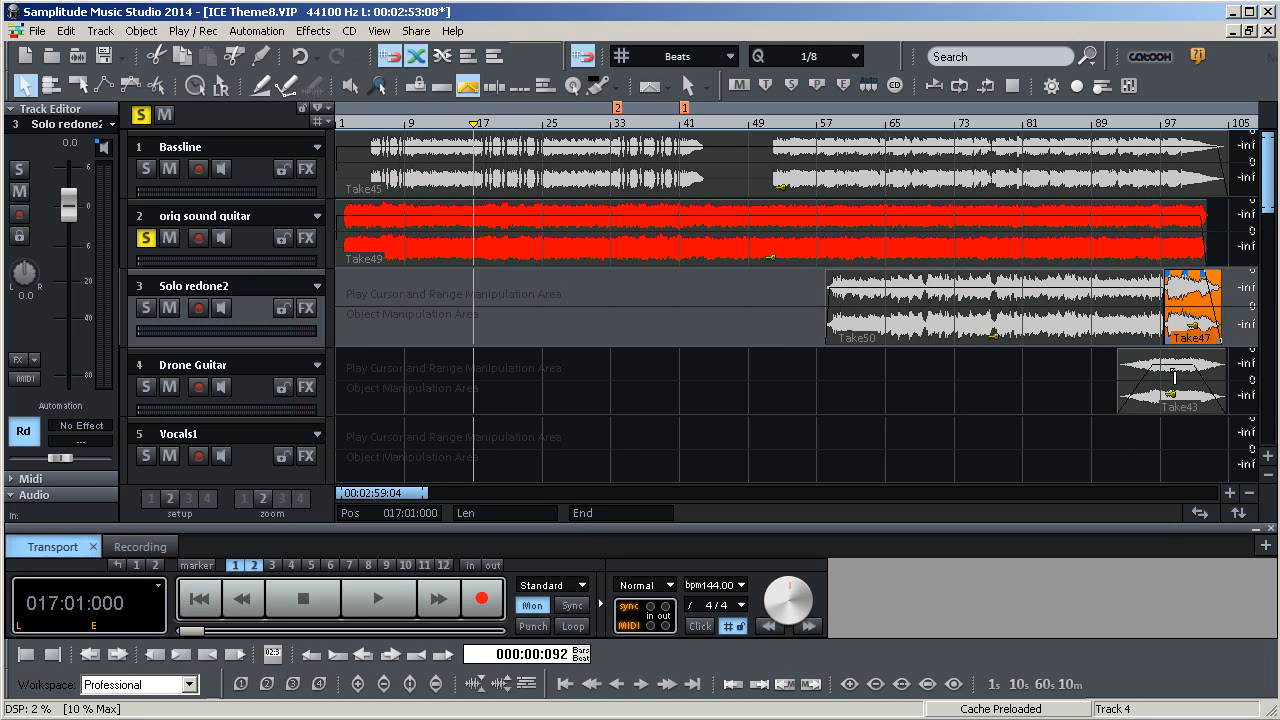
# Extend the start of the Take43 object on the Drone Guitar track slightly earlier
pyautogui.click(1192, 402)
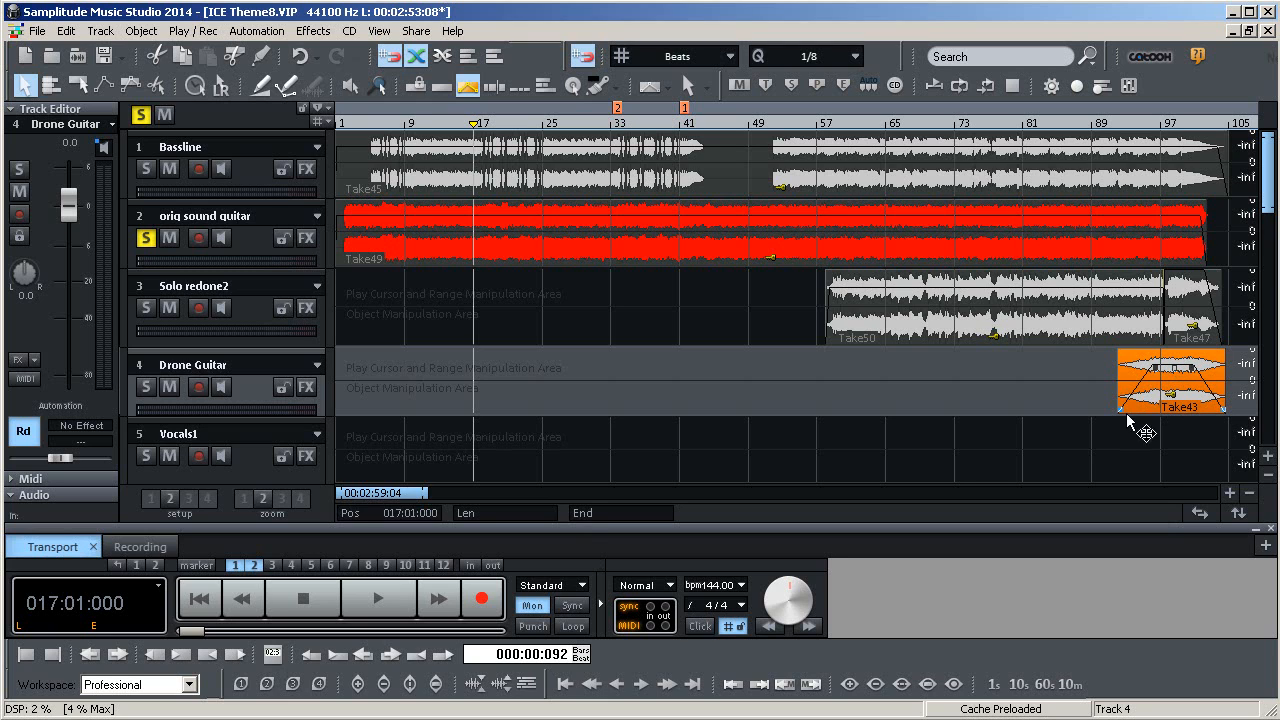
pyautogui.moveTo(1120, 408)
pyautogui.mouseDown()
pyautogui.moveTo(334, 413)
pyautogui.moveTo(1128, 411)
pyautogui.moveTo(1105, 409)
pyautogui.moveTo(1116, 410)
pyautogui.mouseUp()
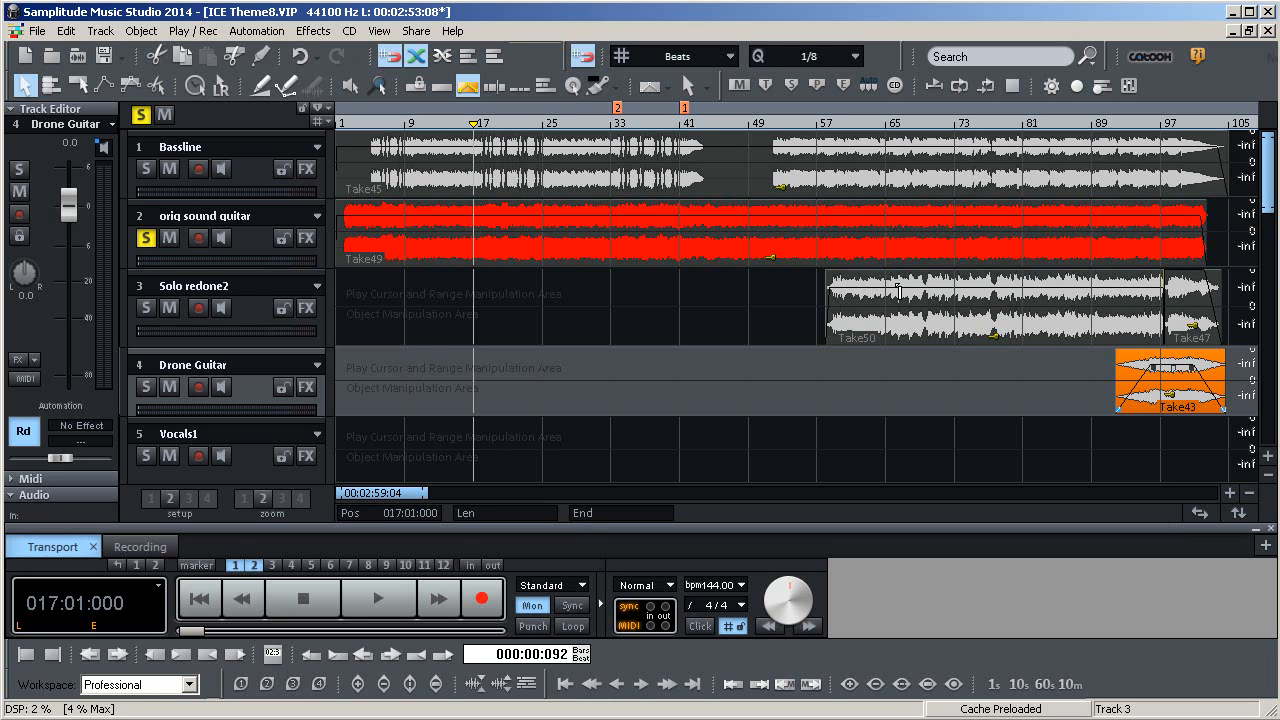
# Select the Take50 object on the Solo redone2 track and turn off solo on the orig sound guitar track
pyautogui.click(910, 336)
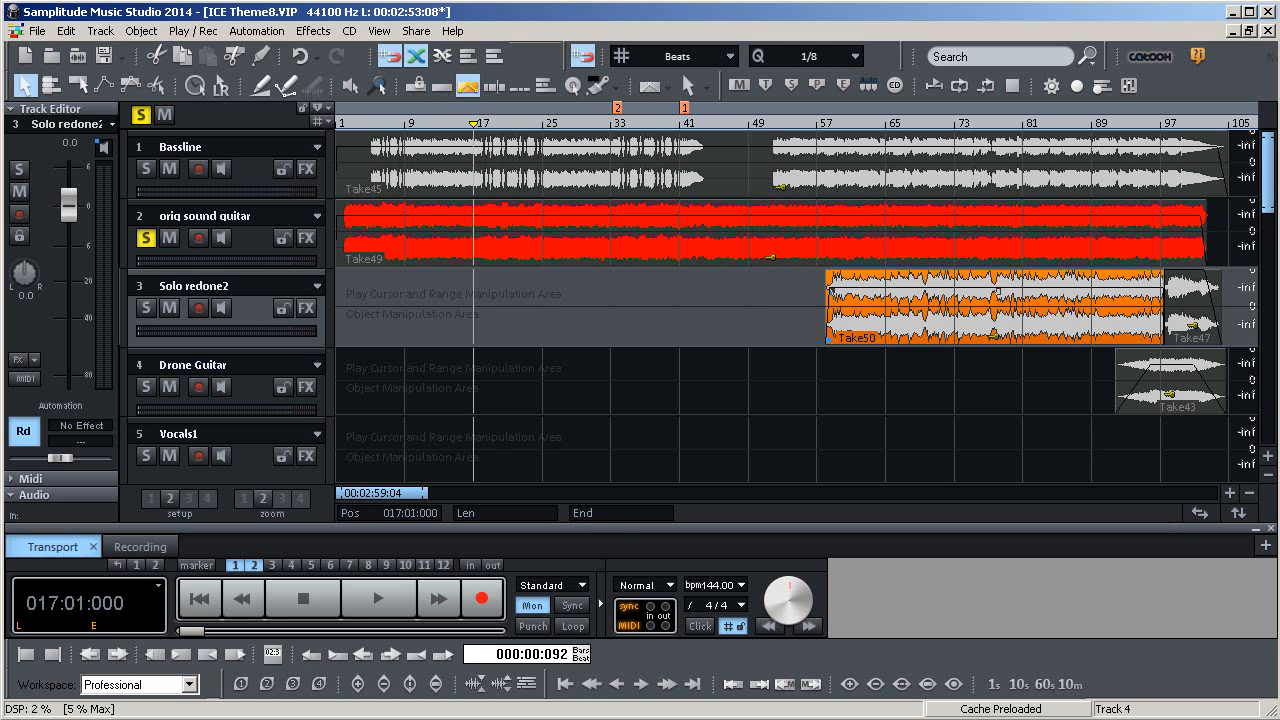
pyautogui.moveTo(1270, 186); pyautogui.dragTo(1271, 168)
pyautogui.click(145, 240)
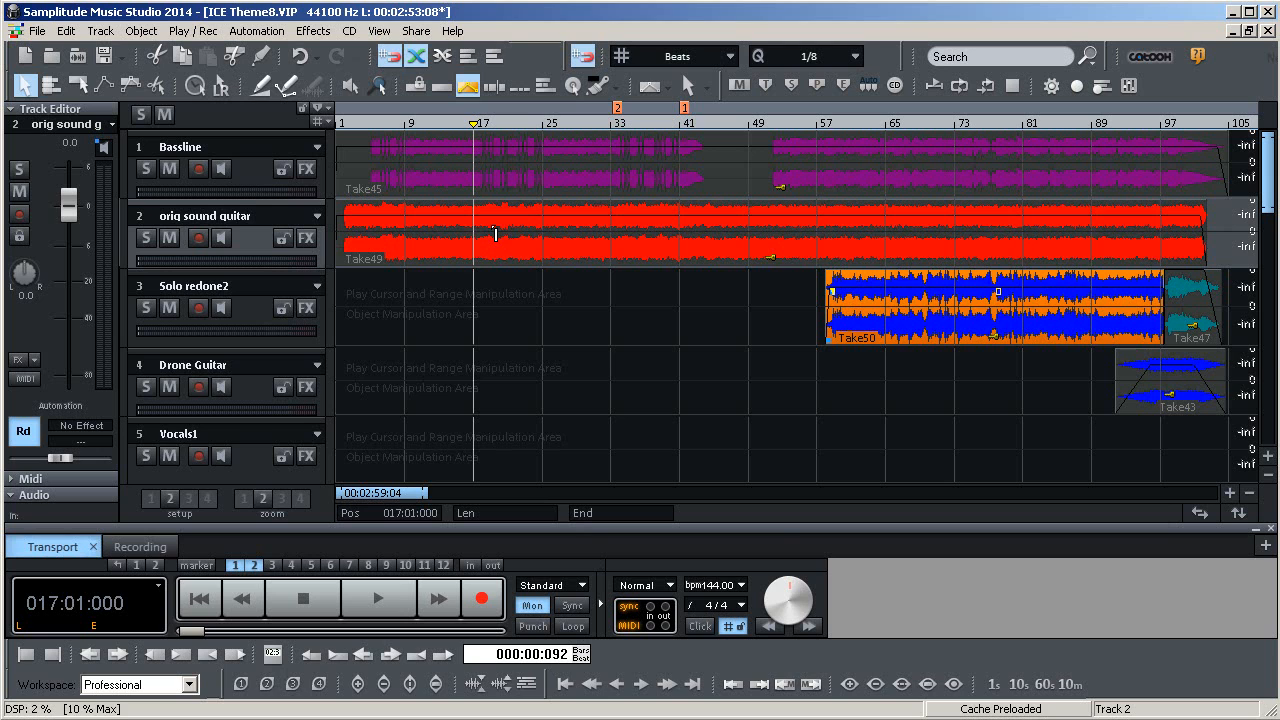
pyautogui.moveTo(384, 494); pyautogui.dragTo(414, 495)
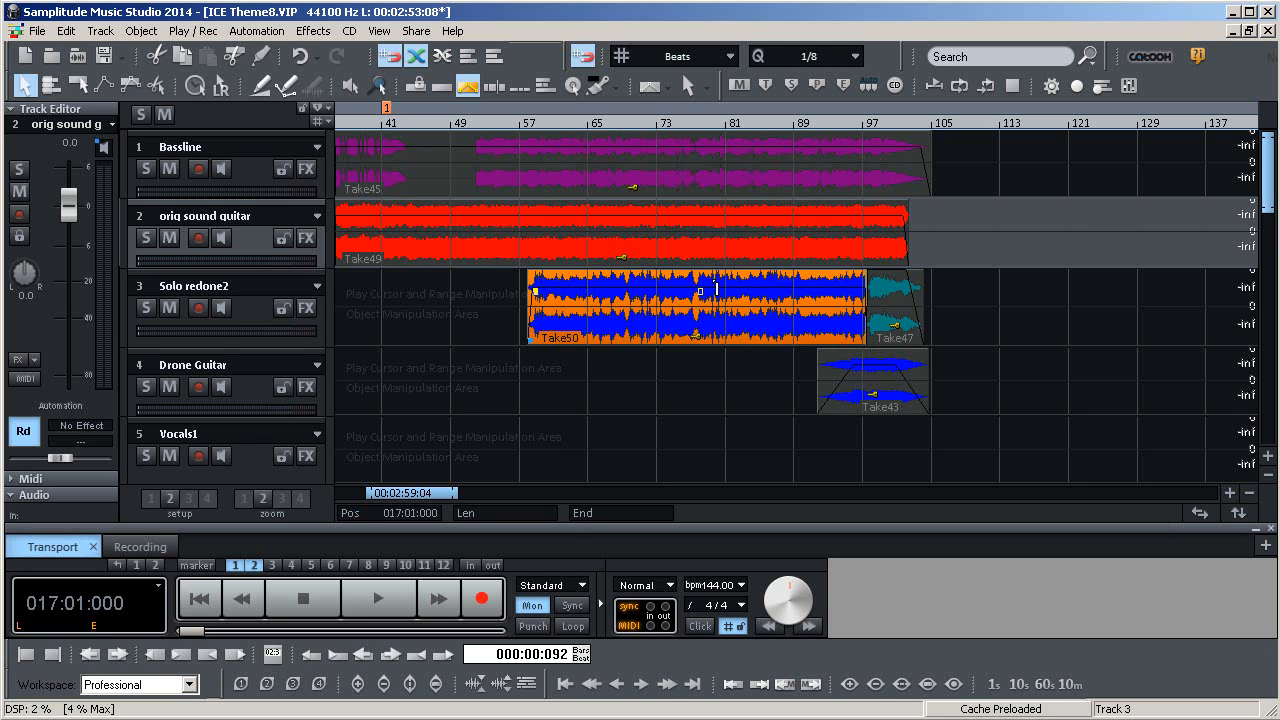
pyautogui.moveTo(447, 497); pyautogui.dragTo(320, 494)
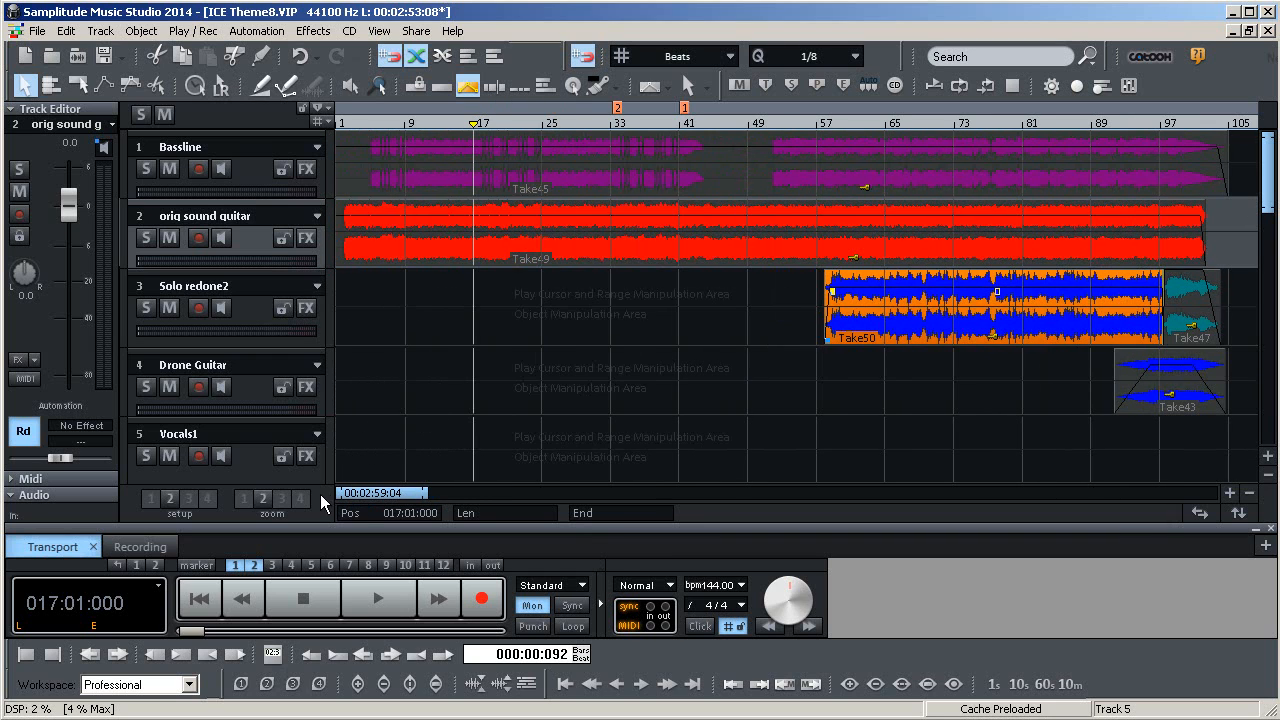